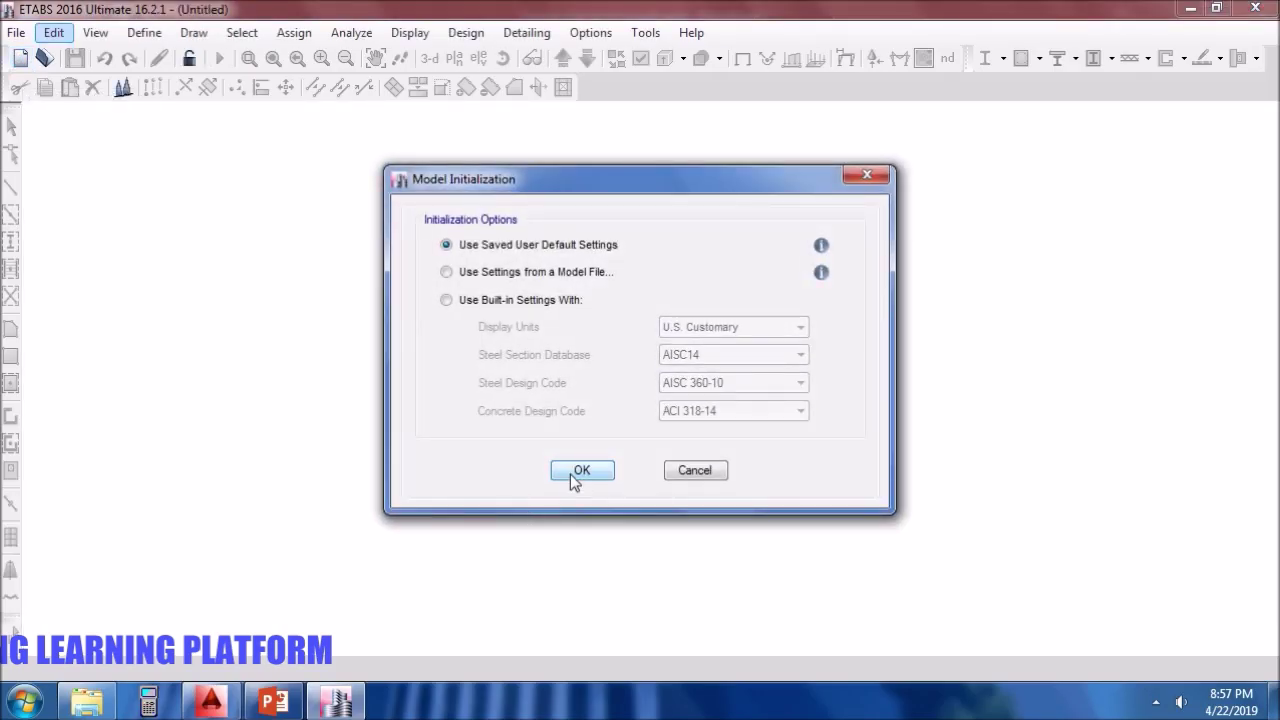
Create a grid-only model with built-in settings, one story, and 10 ft typical and bottom story heights.
left_click(557, 300)
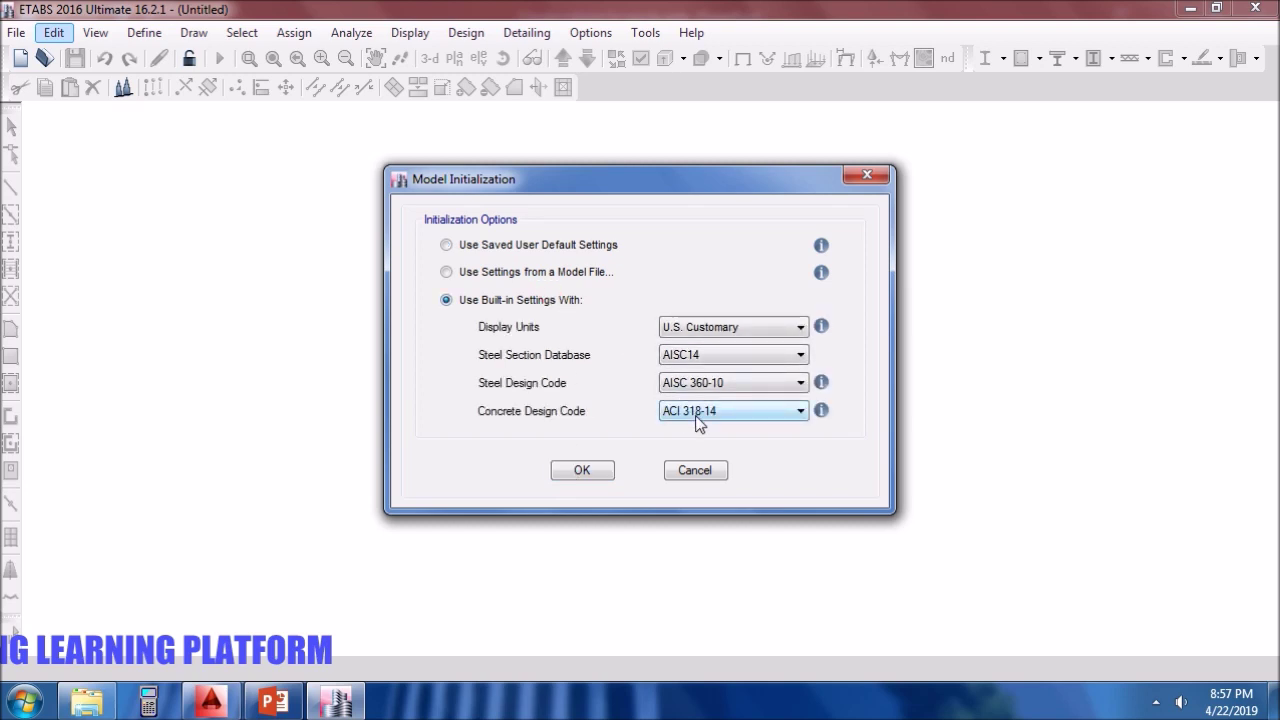
left_click(595, 474)
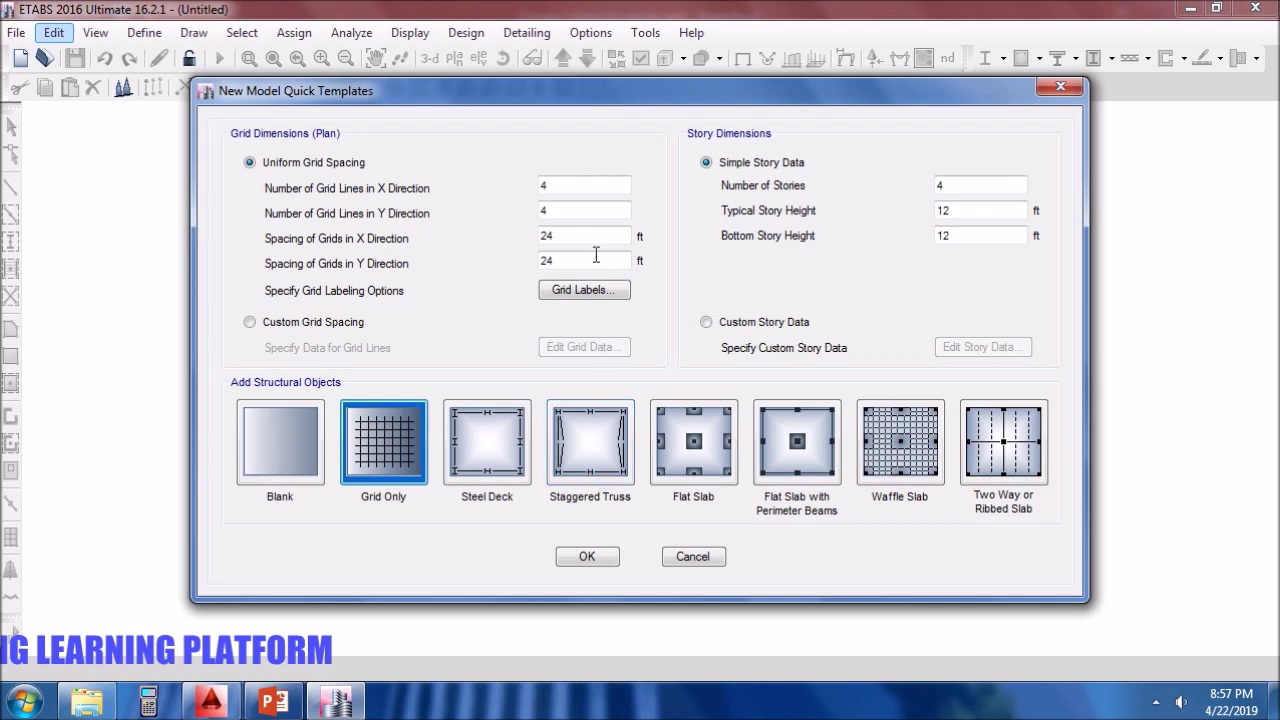
double_click(977, 185)
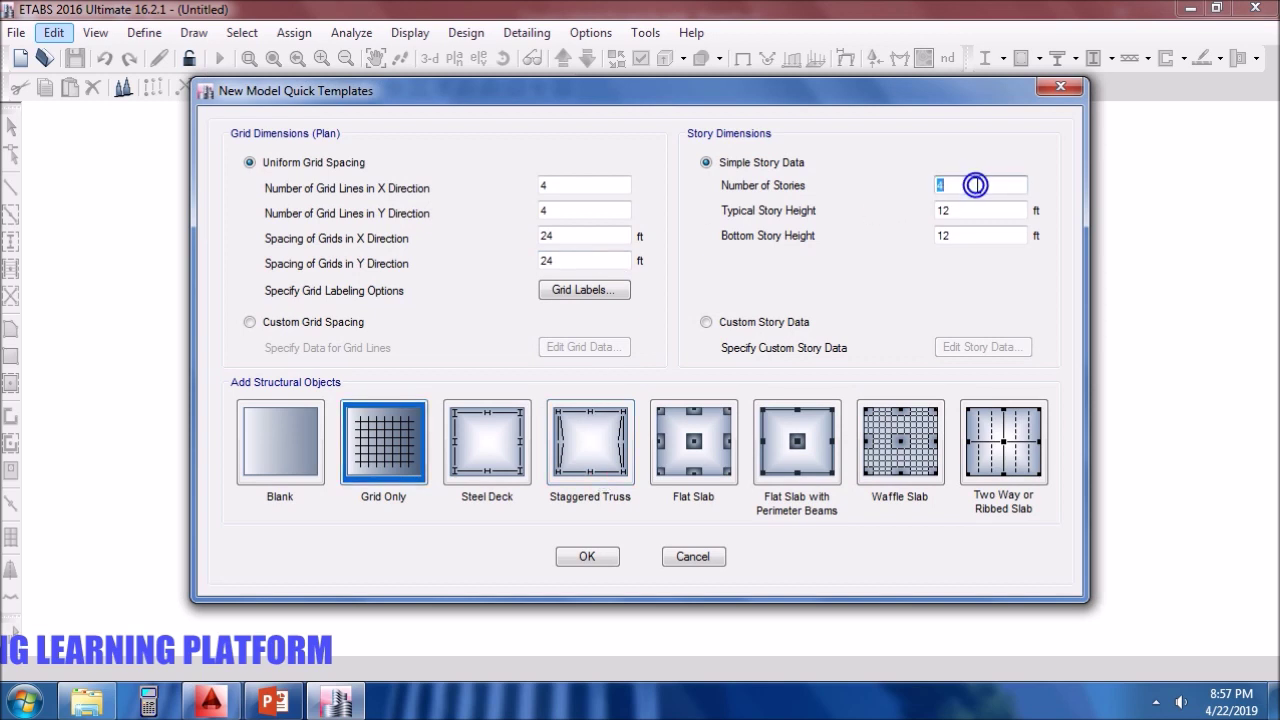
type("1")
double_click(980, 210)
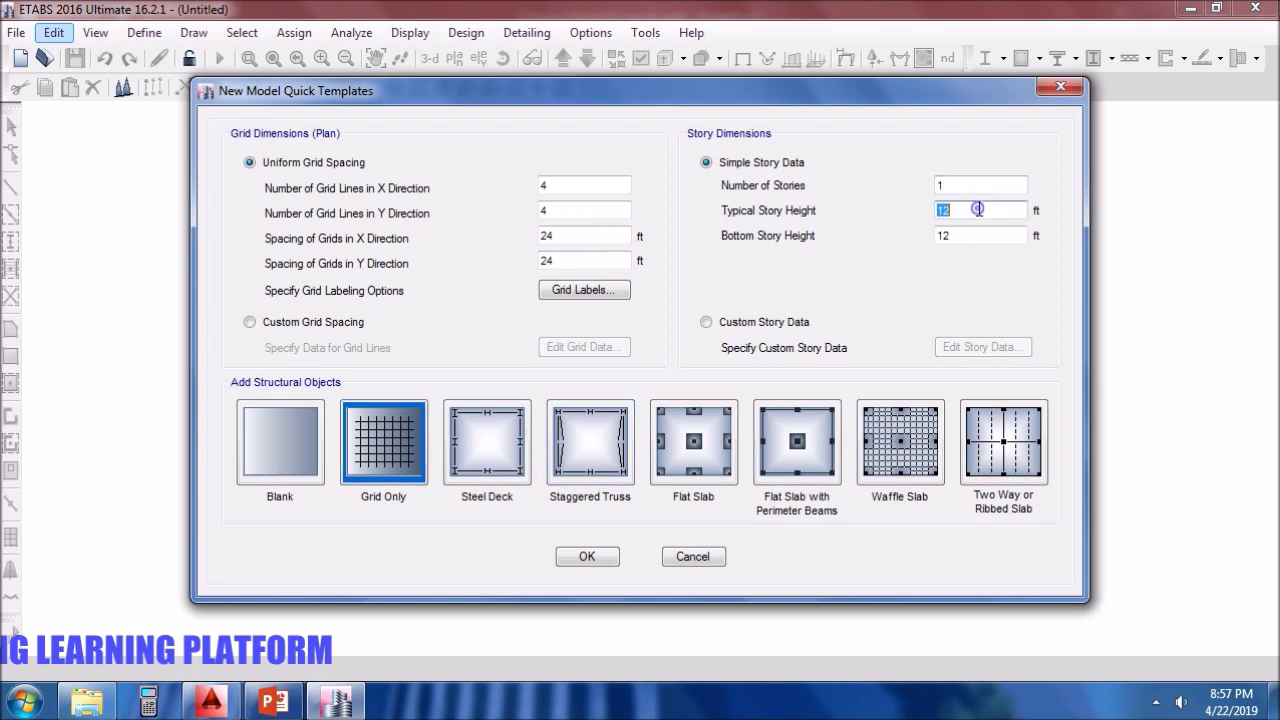
type("10")
left_click(978, 236)
double_click(978, 236)
type("10")
left_click(614, 556)
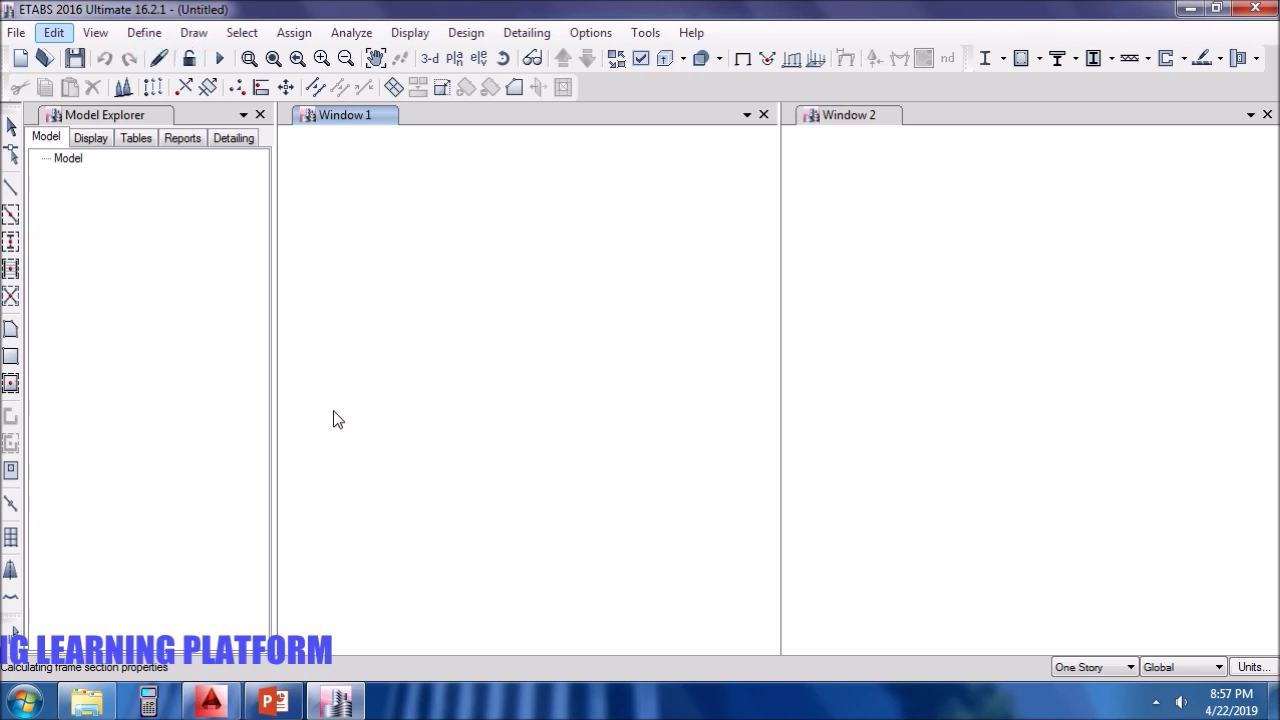
left_click(141, 33)
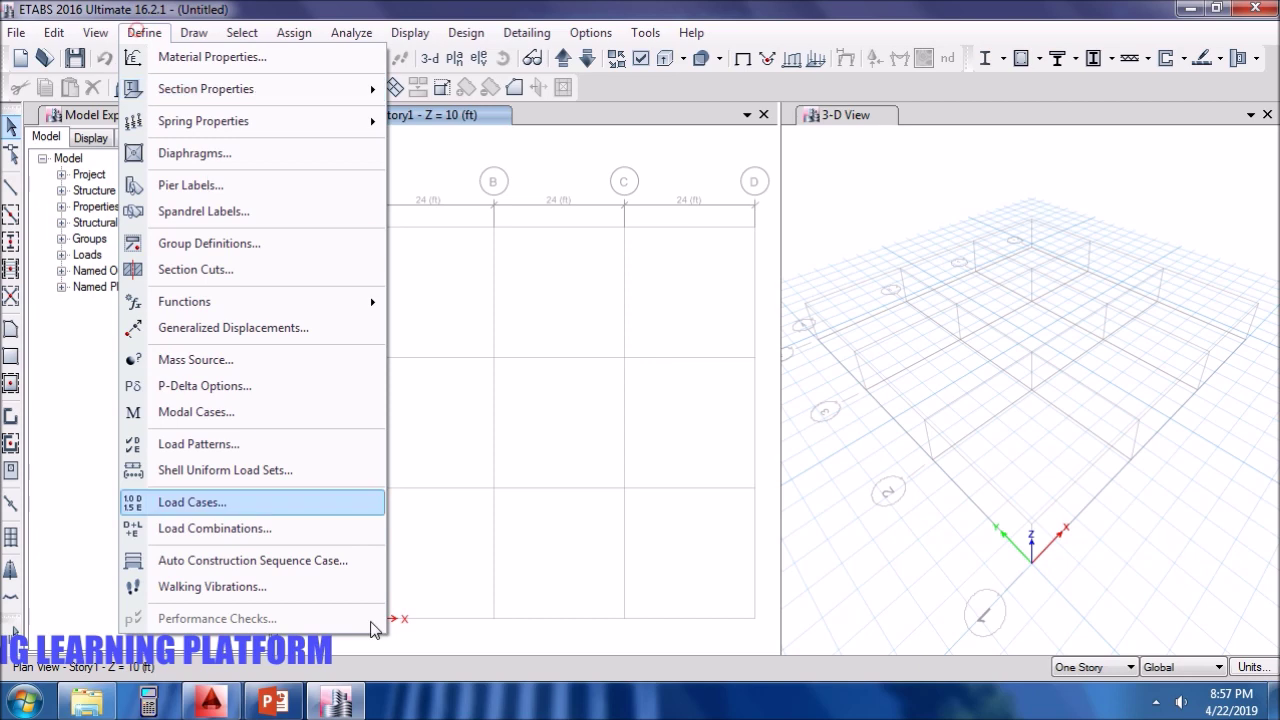
left_click(273, 702)
left_click(177, 215)
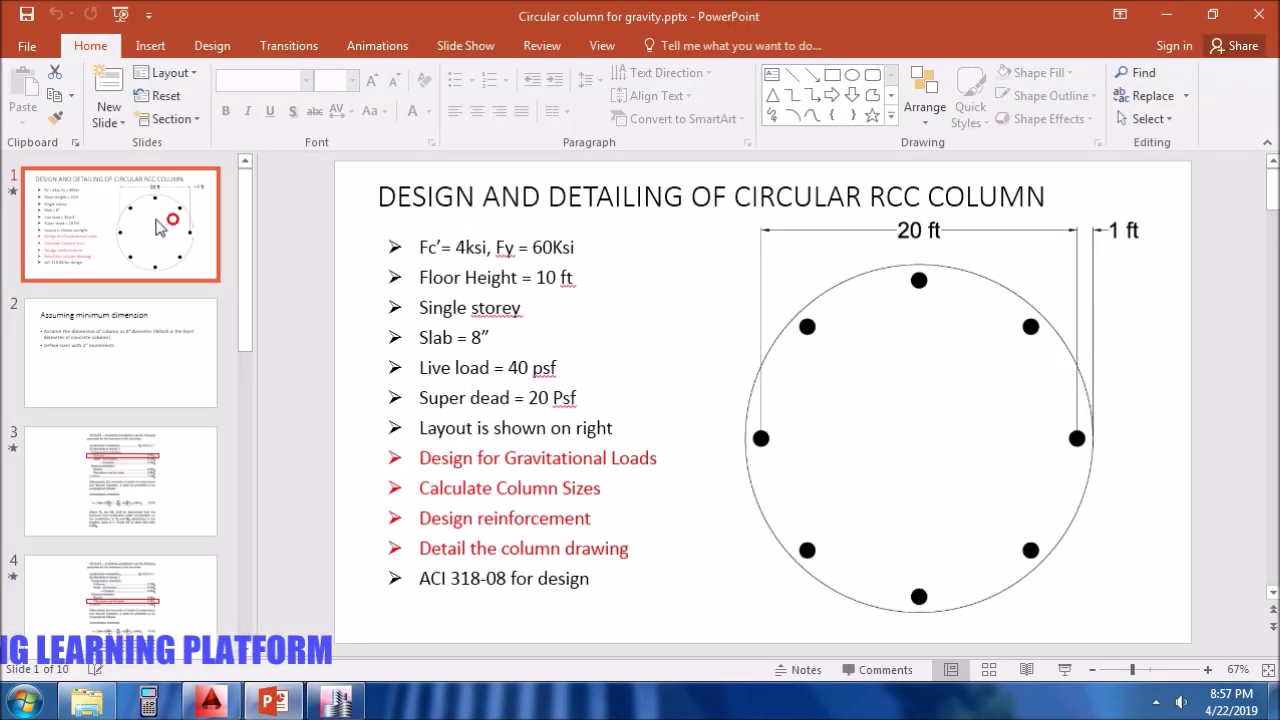
left_click(145, 322)
left_click(336, 702)
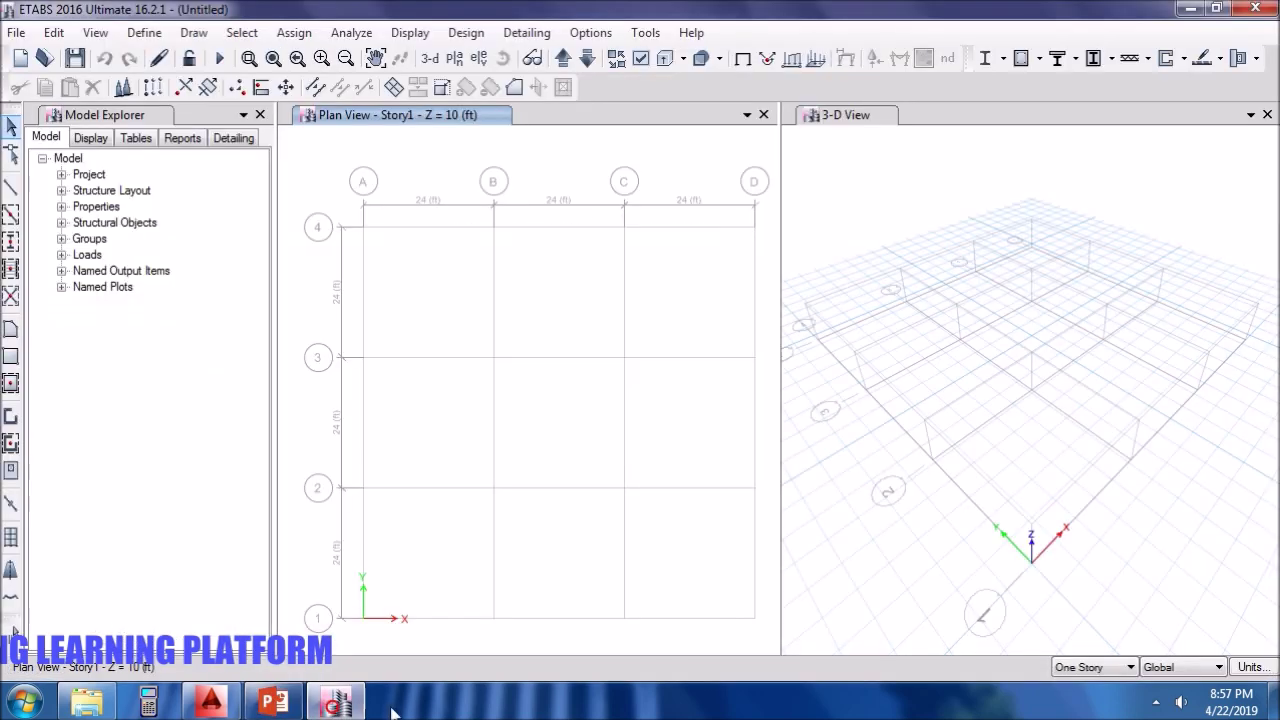
left_click(137, 35)
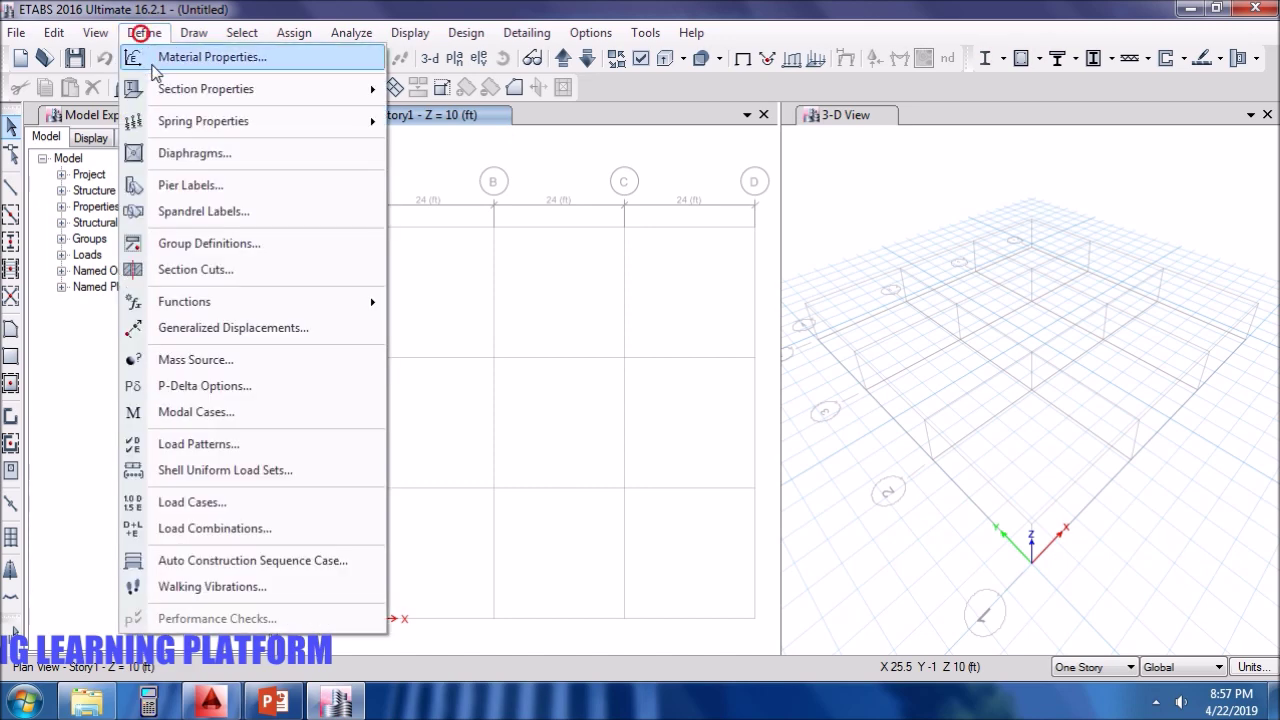
left_click(162, 56)
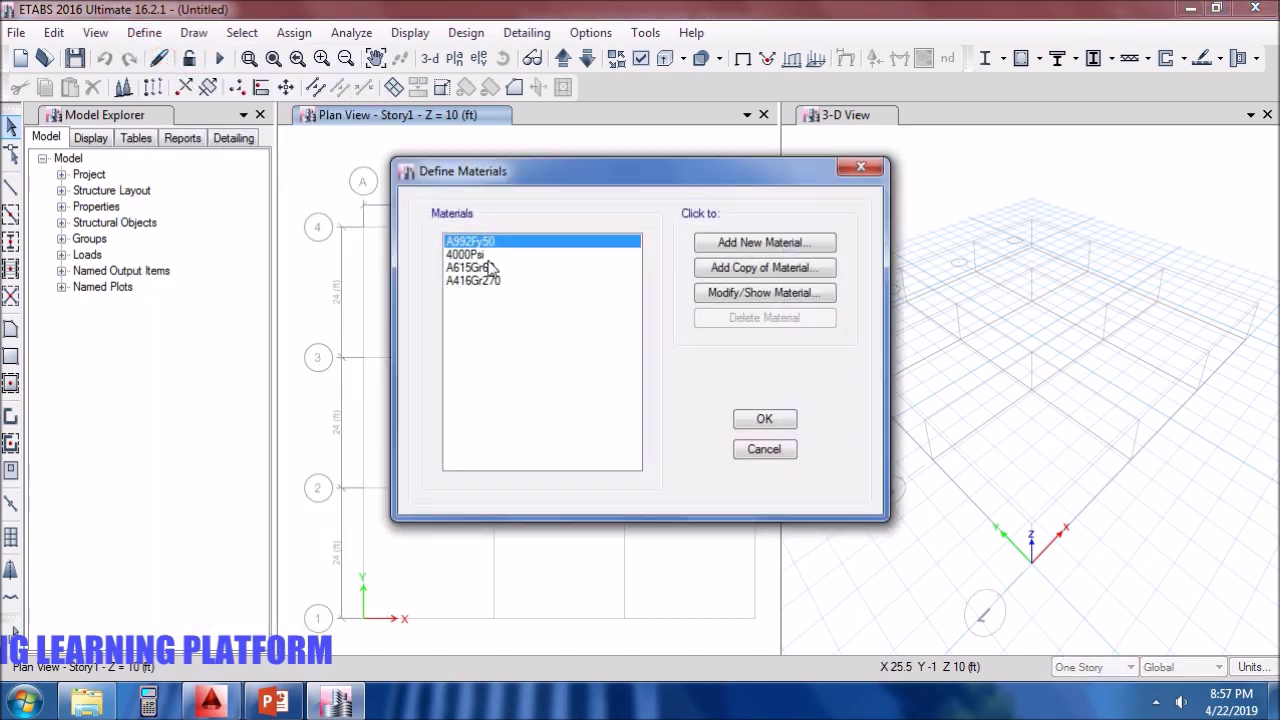
left_click(522, 256)
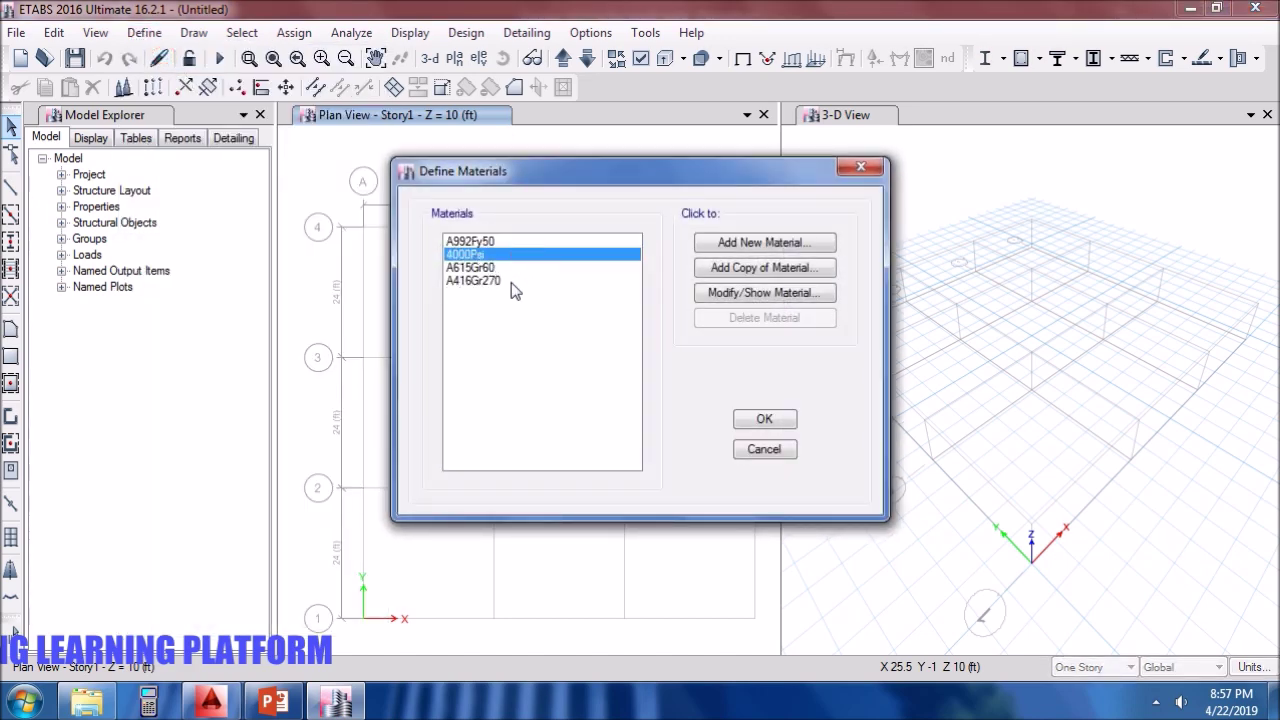
left_click(511, 268)
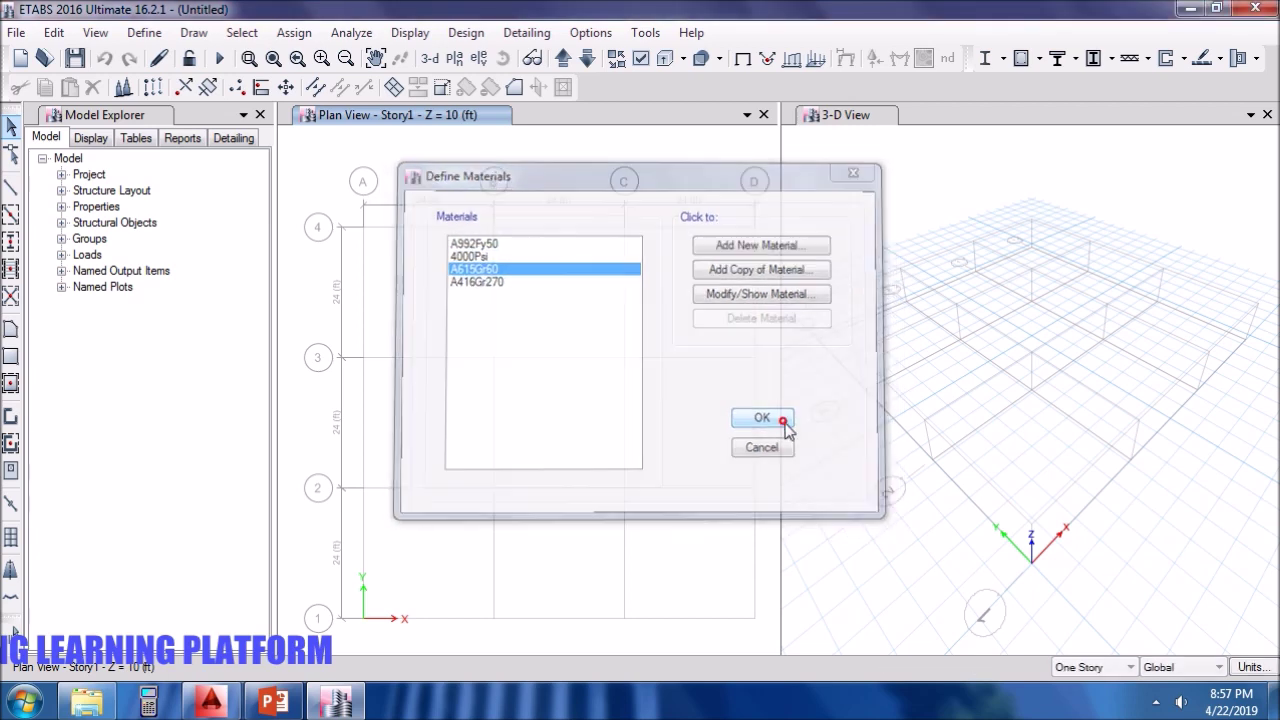
left_click(780, 422)
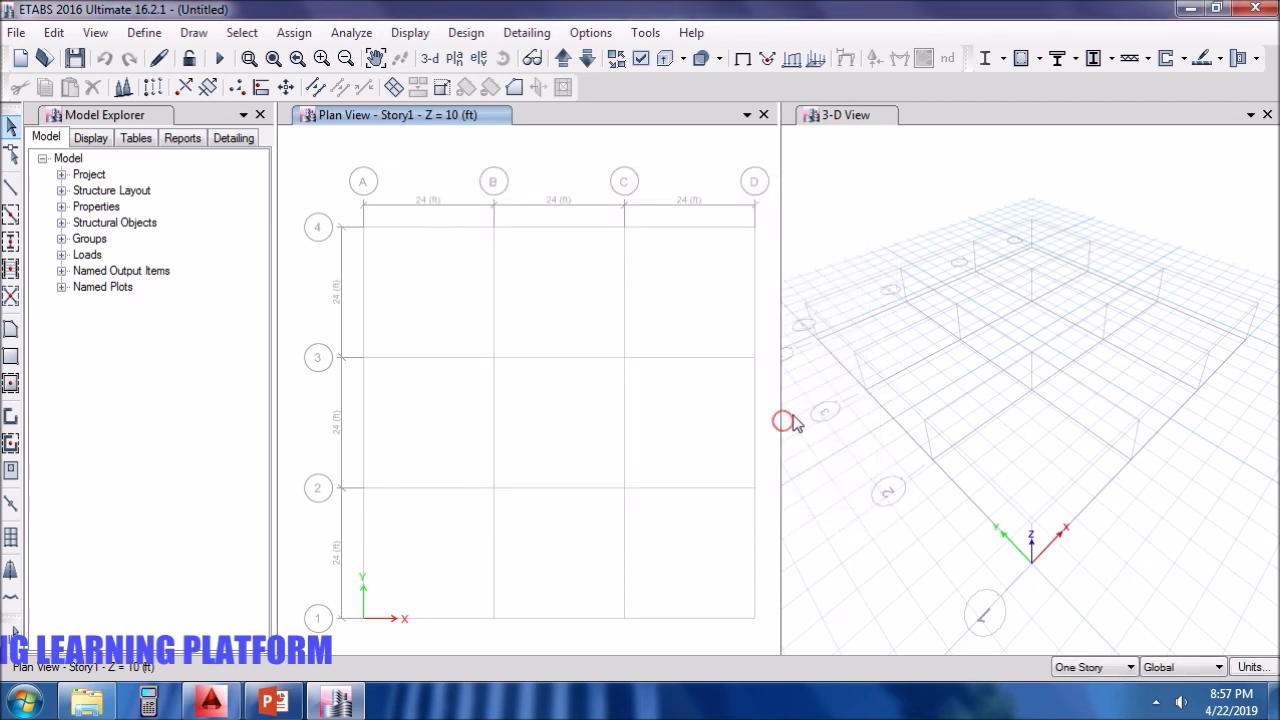
Open the Frame Sections definitions from Define > Section Properties.
left_click(140, 33)
mouse_move(240, 92)
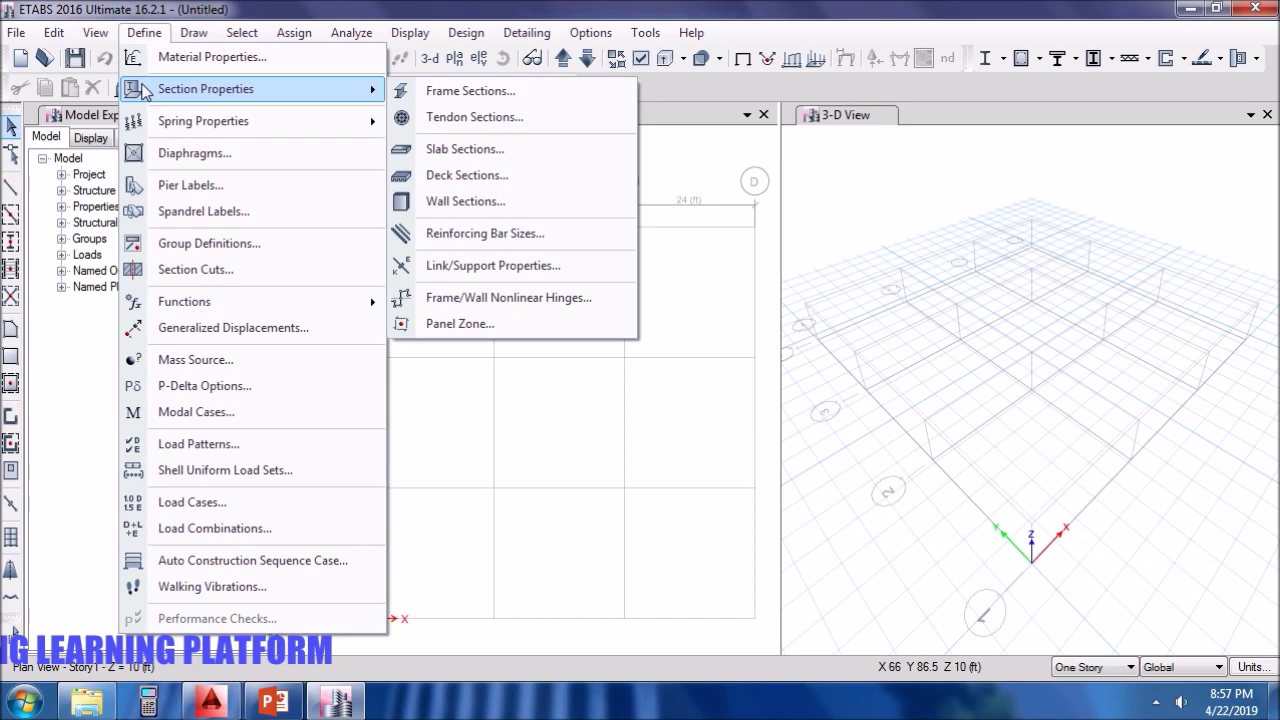
left_click(458, 91)
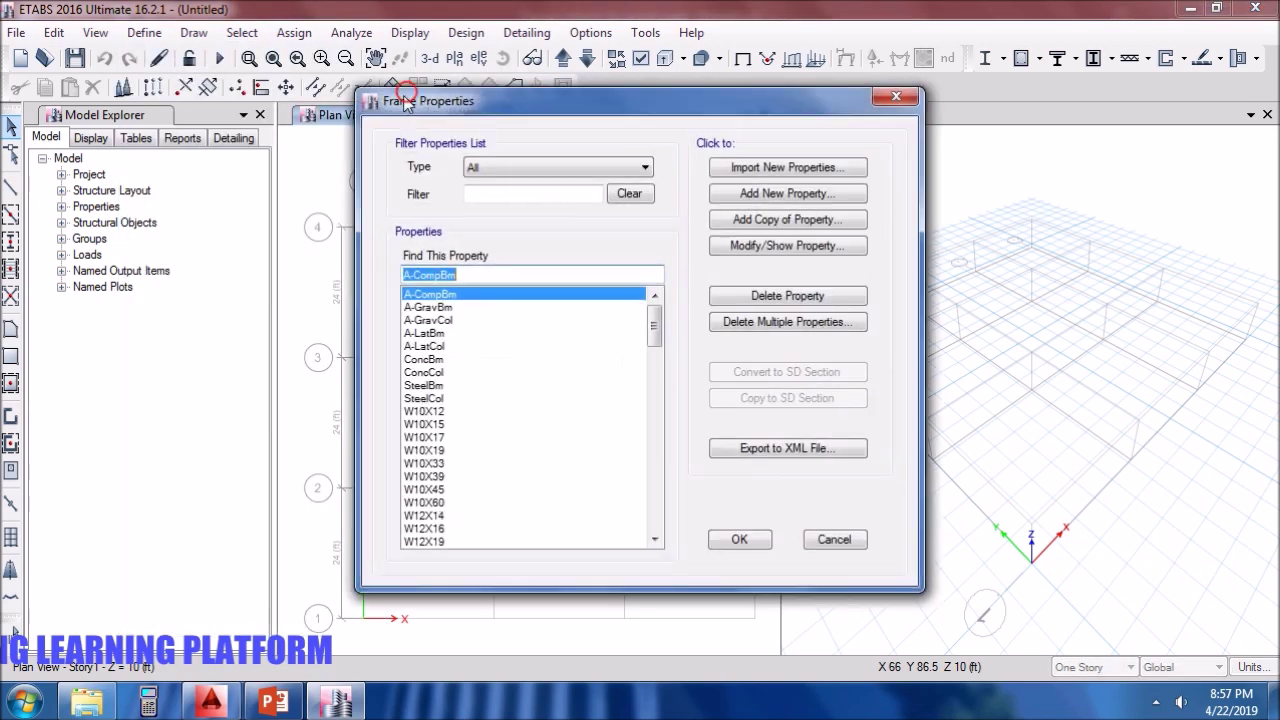
Bulk-delete every default frame section except W36X182.
left_click(810, 298)
left_click(815, 418)
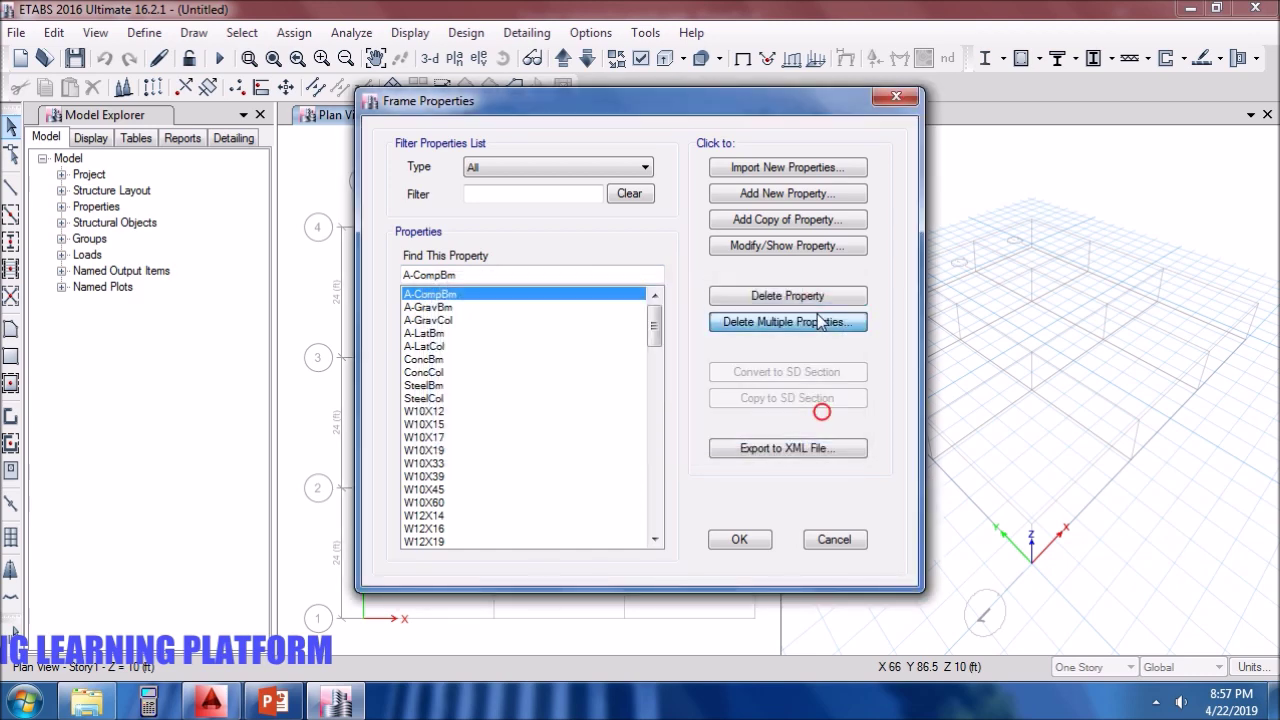
left_click(788, 322)
left_click_drag(604, 258, 625, 476)
left_click(645, 502)
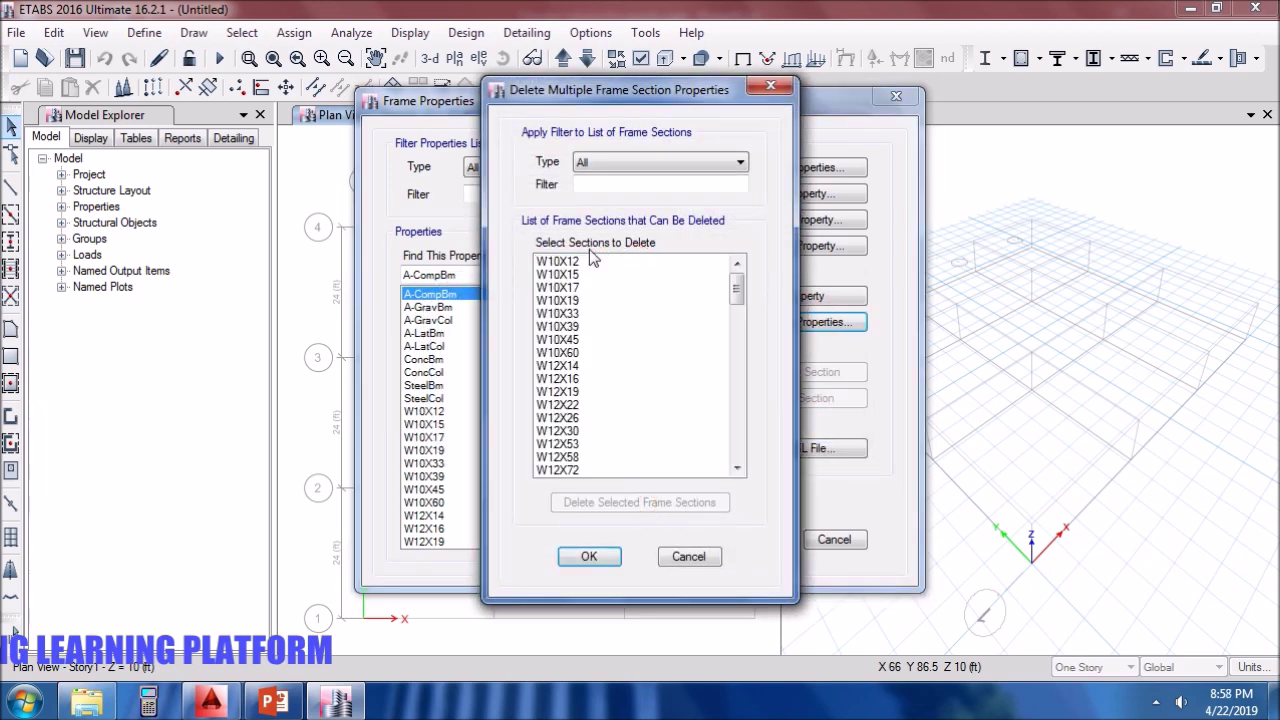
left_click_drag(602, 265, 615, 531)
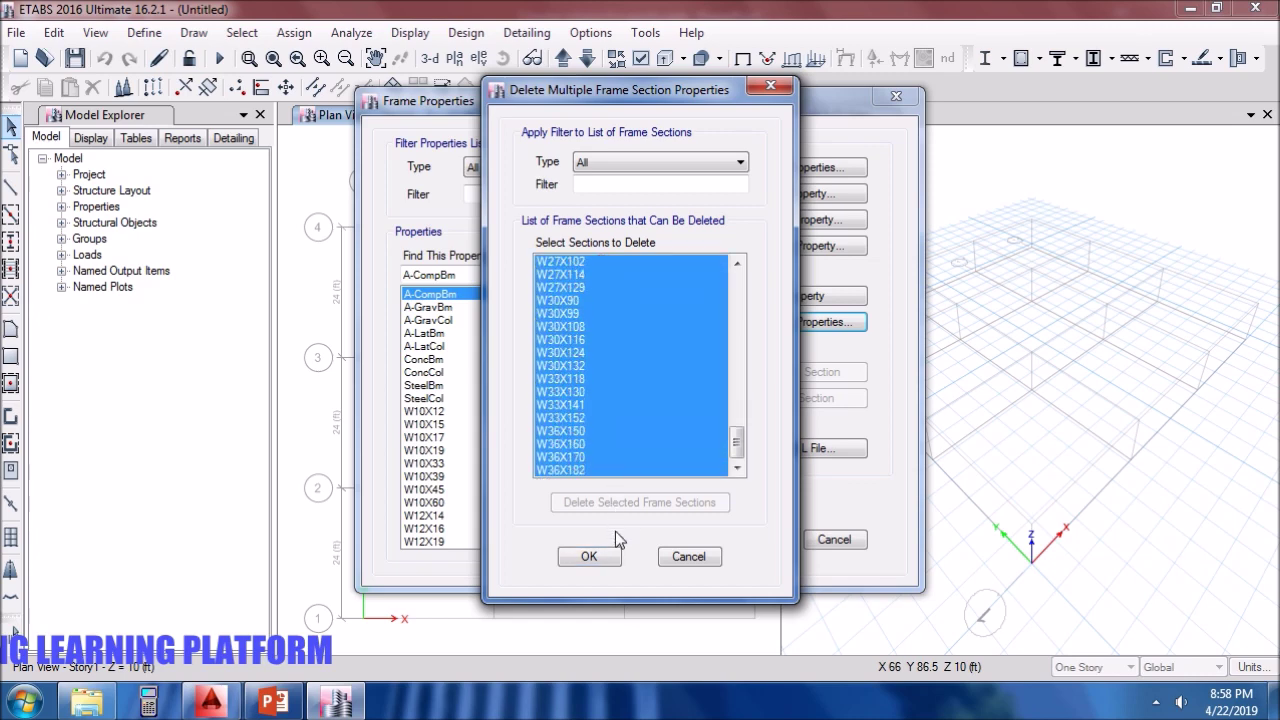
left_click(635, 501)
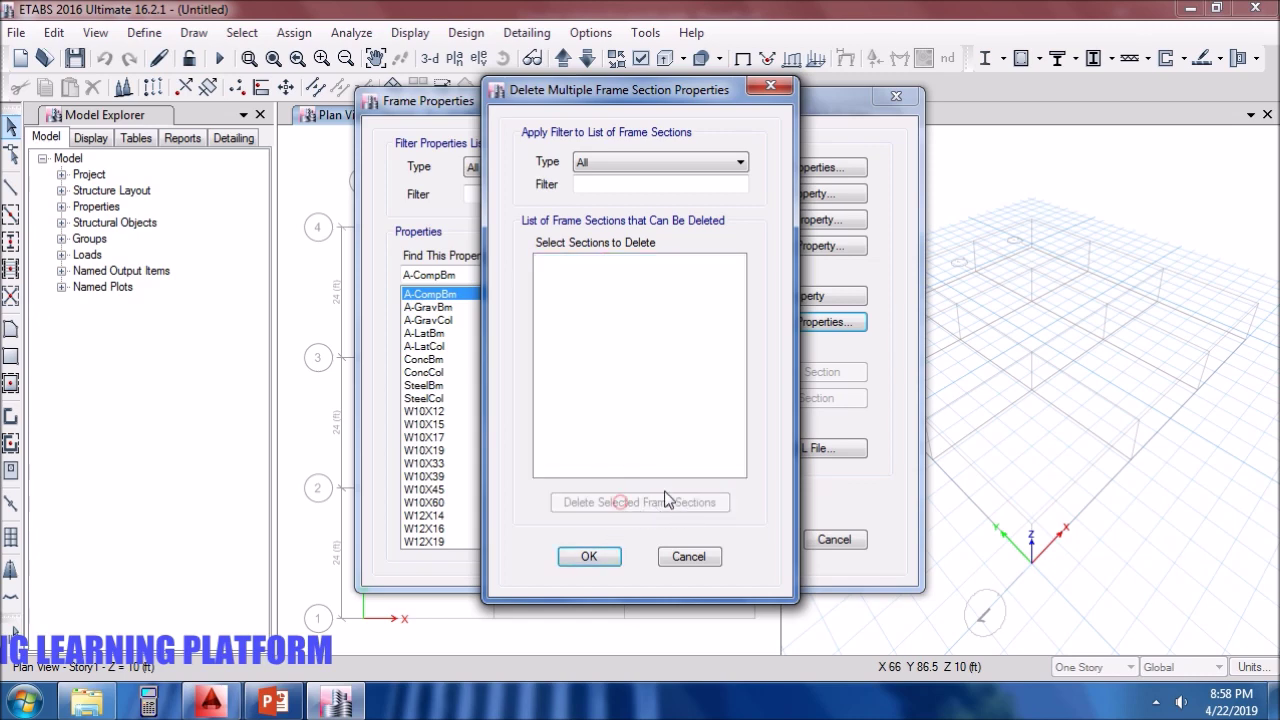
left_click(590, 556)
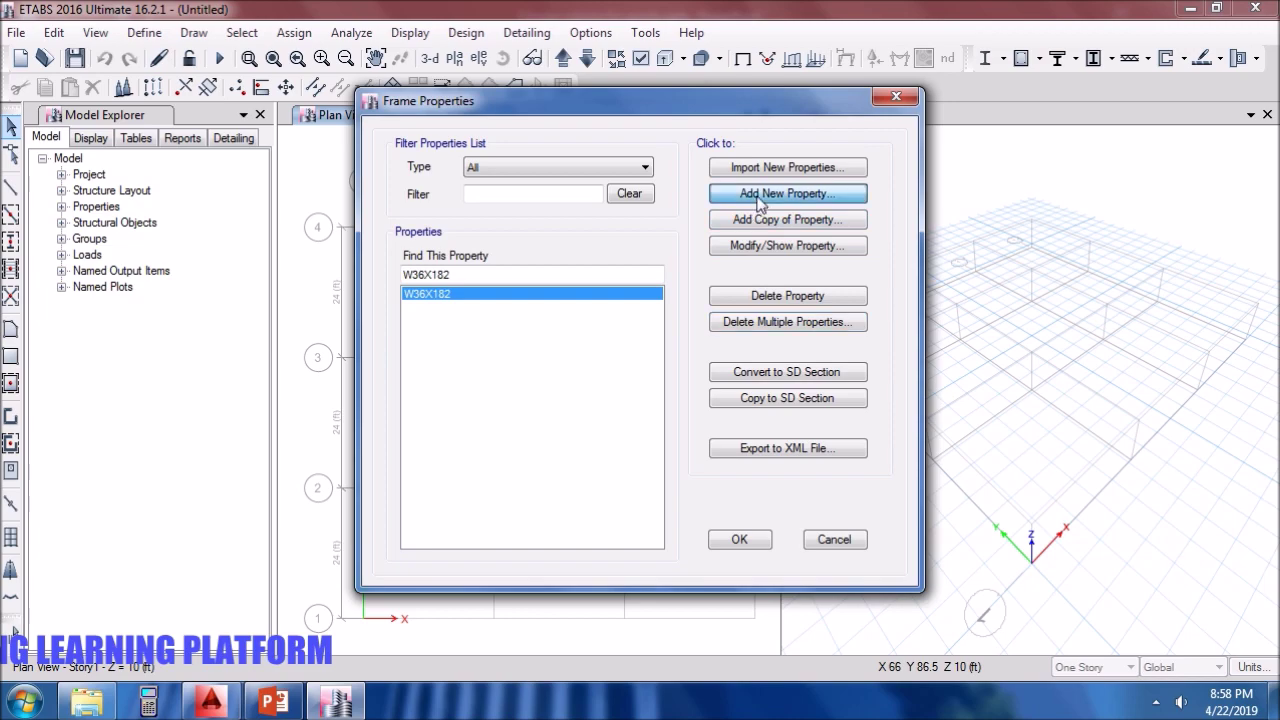
left_click(756, 193)
Create circular concrete column C8, 8 in diameter, with 8 #9 bars and #4 ties @6.
key("Escape")
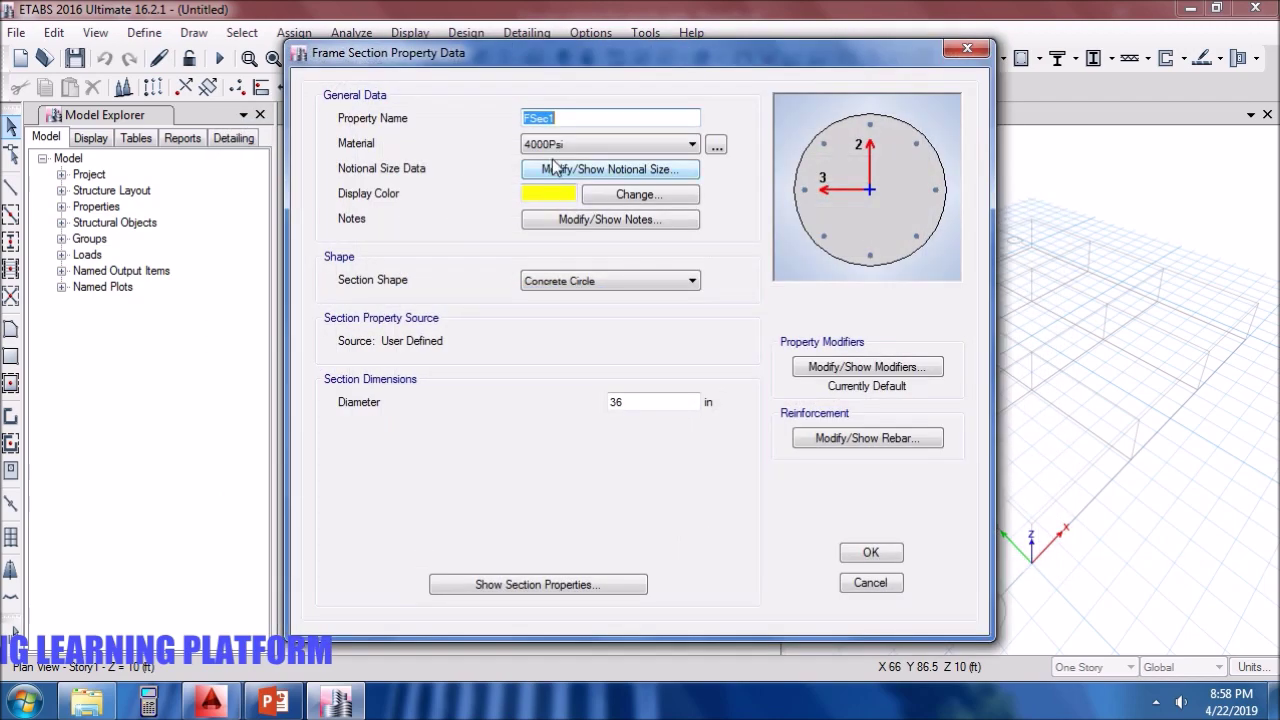
type("C8")
double_click(657, 401)
type("8")
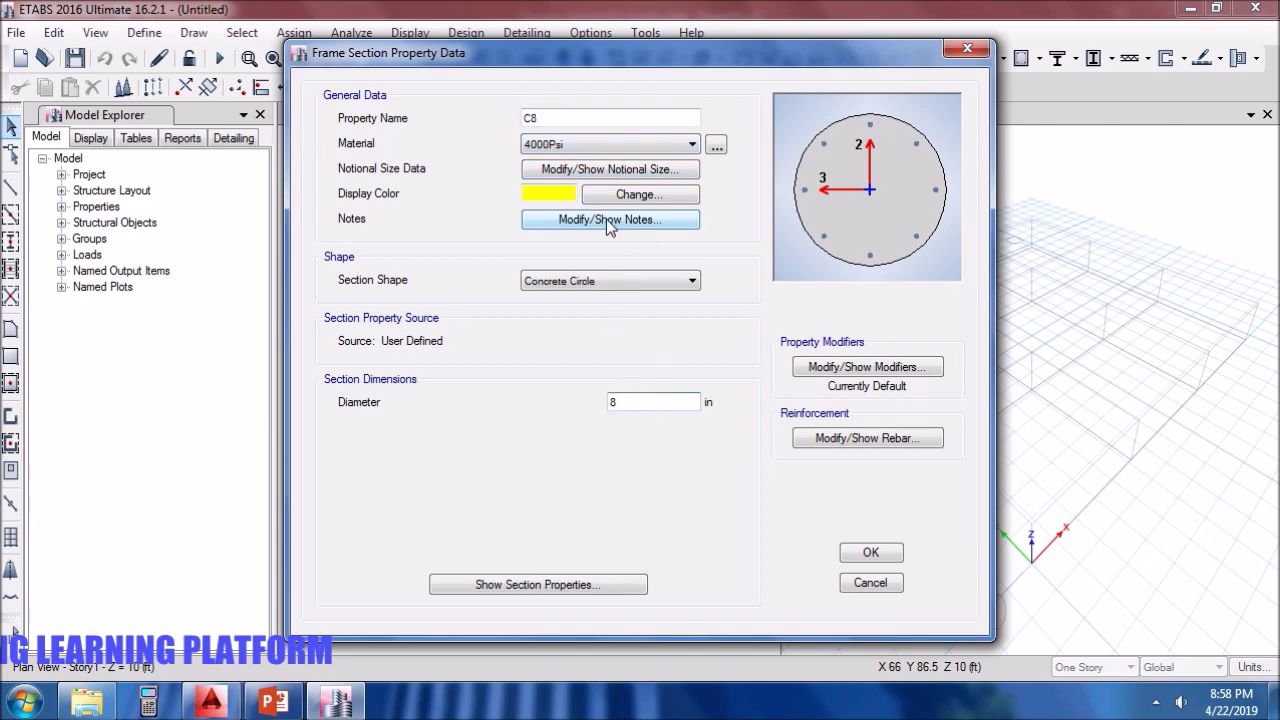
left_click(818, 367)
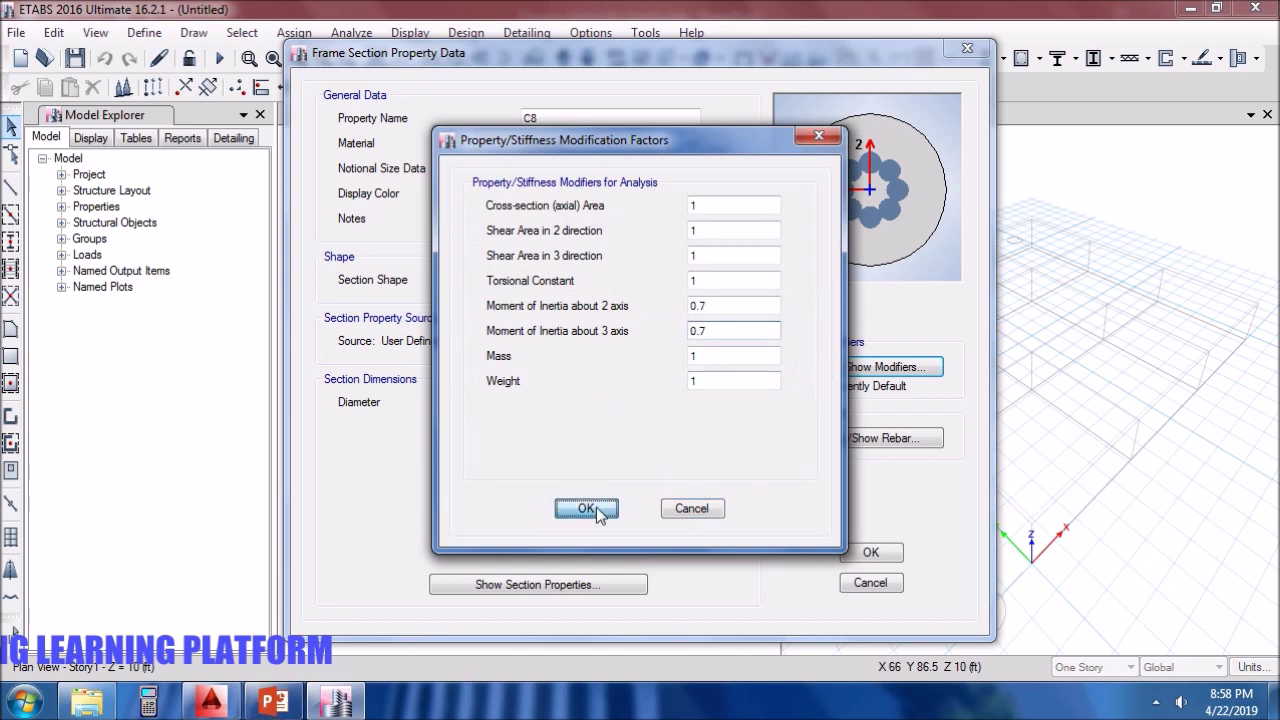
left_click(586, 508)
left_click(831, 437)
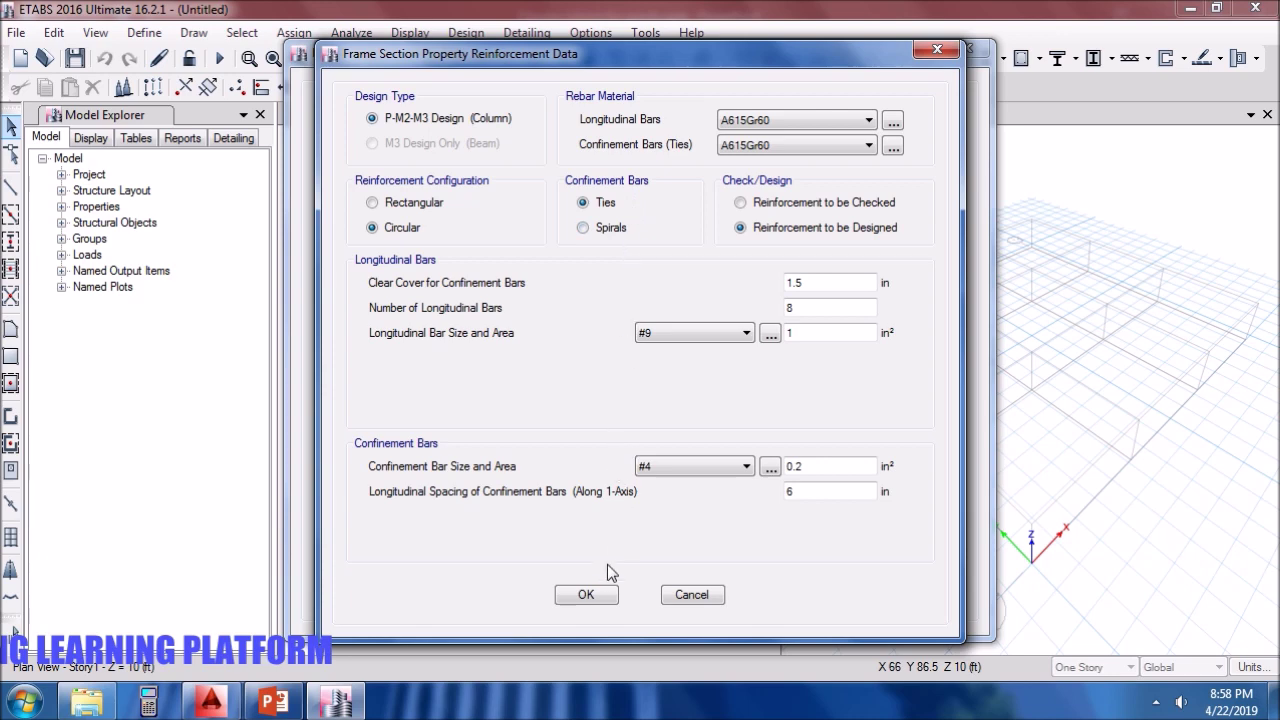
left_click(601, 595)
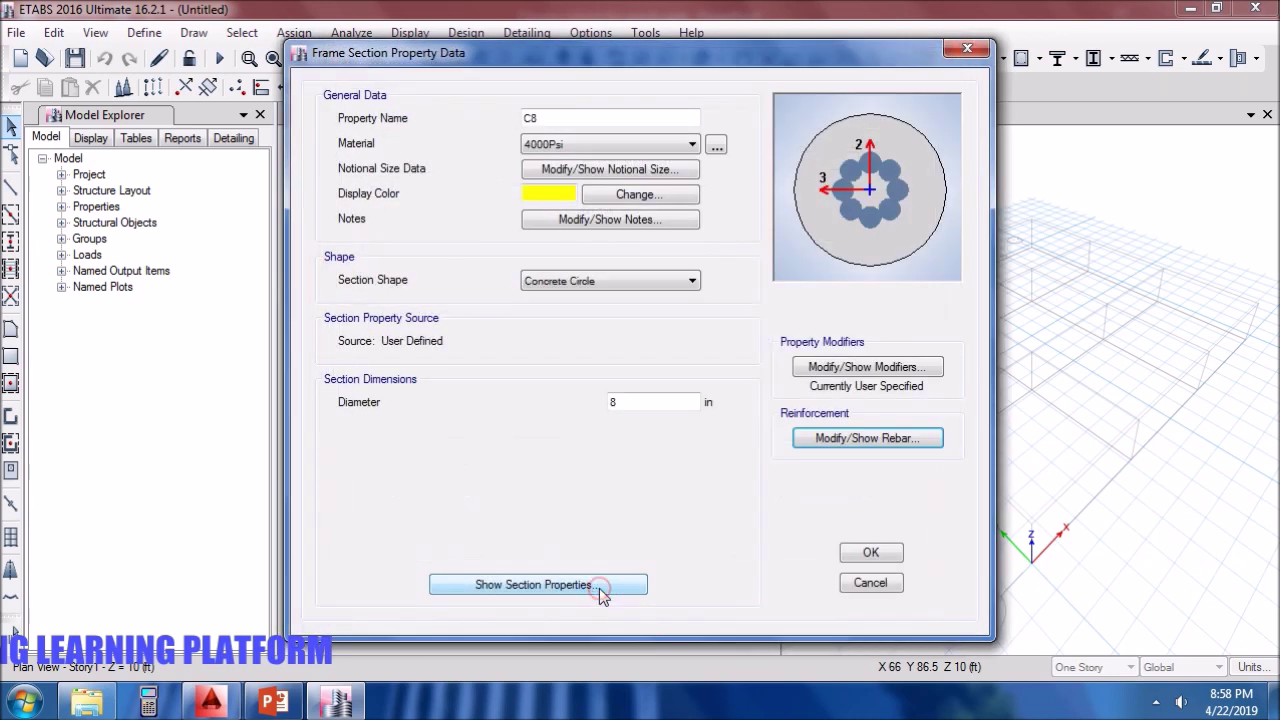
left_click(870, 553)
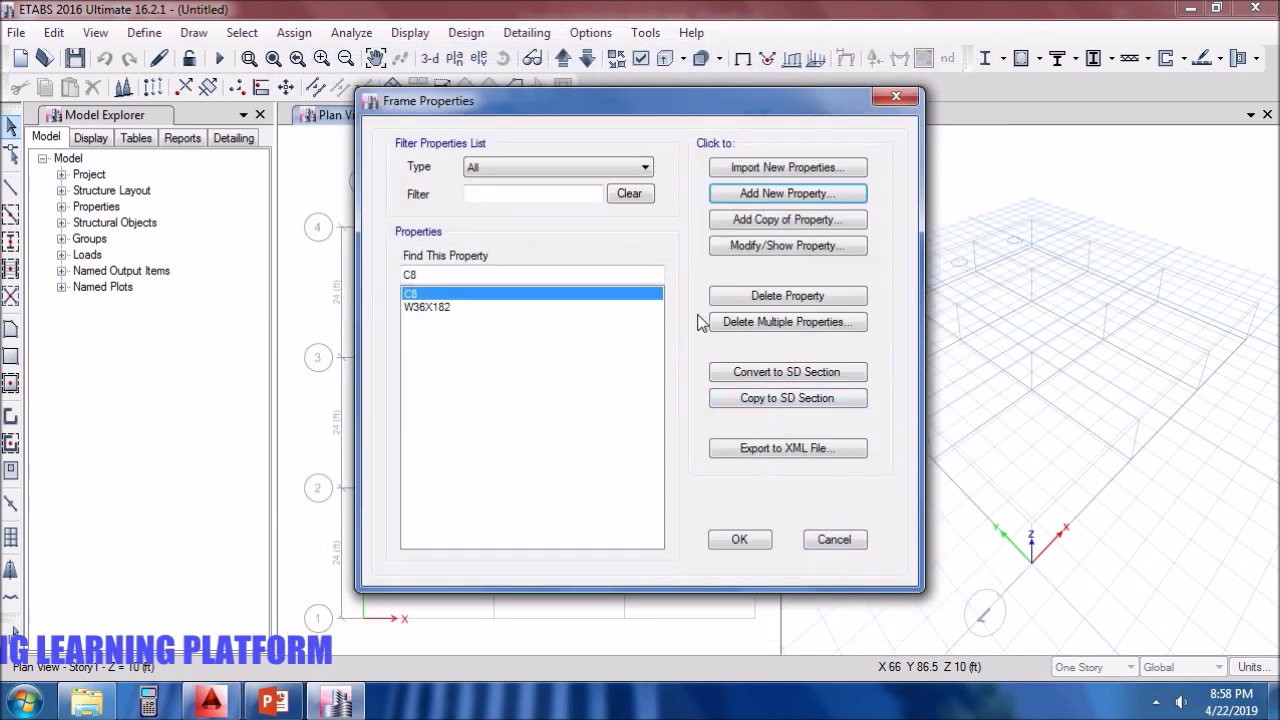
Copy C8 as a new section C9 with a 9 in diameter.
left_click(760, 221)
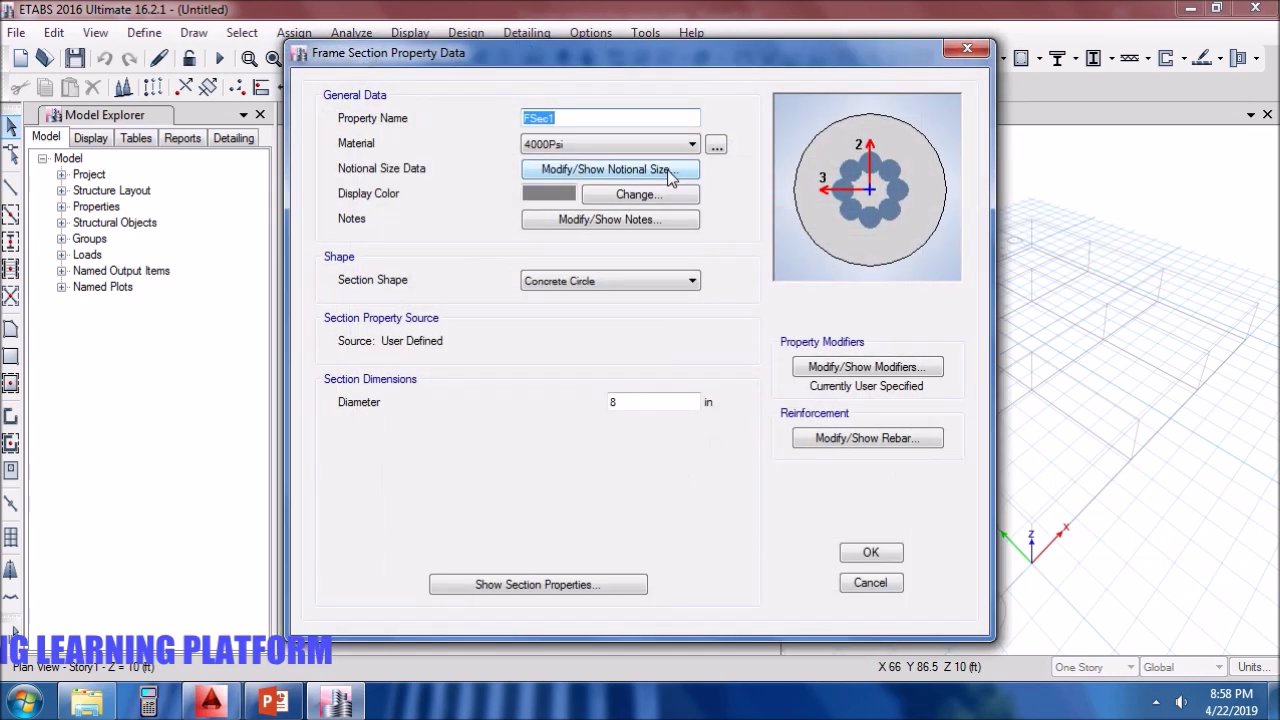
type("C9")
double_click(649, 402)
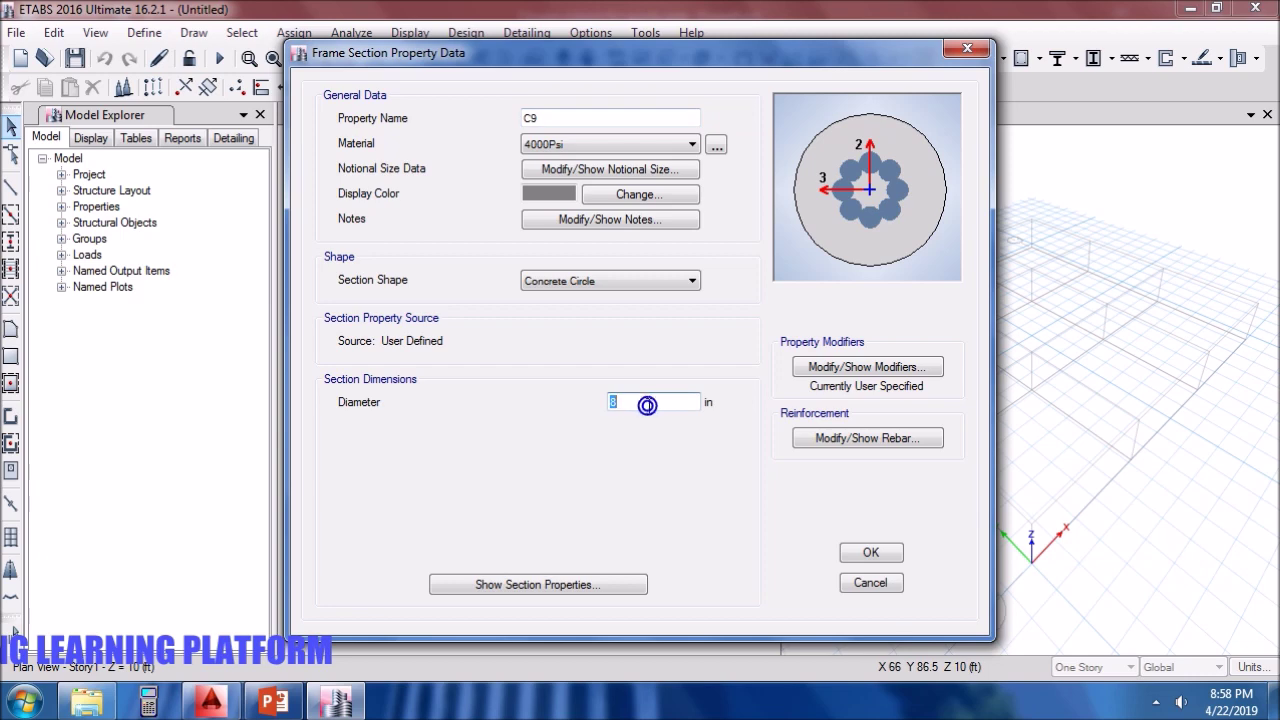
type("9")
left_click(646, 402)
Save C9 and copy it as C10 with a 10 in diameter.
left_click(882, 554)
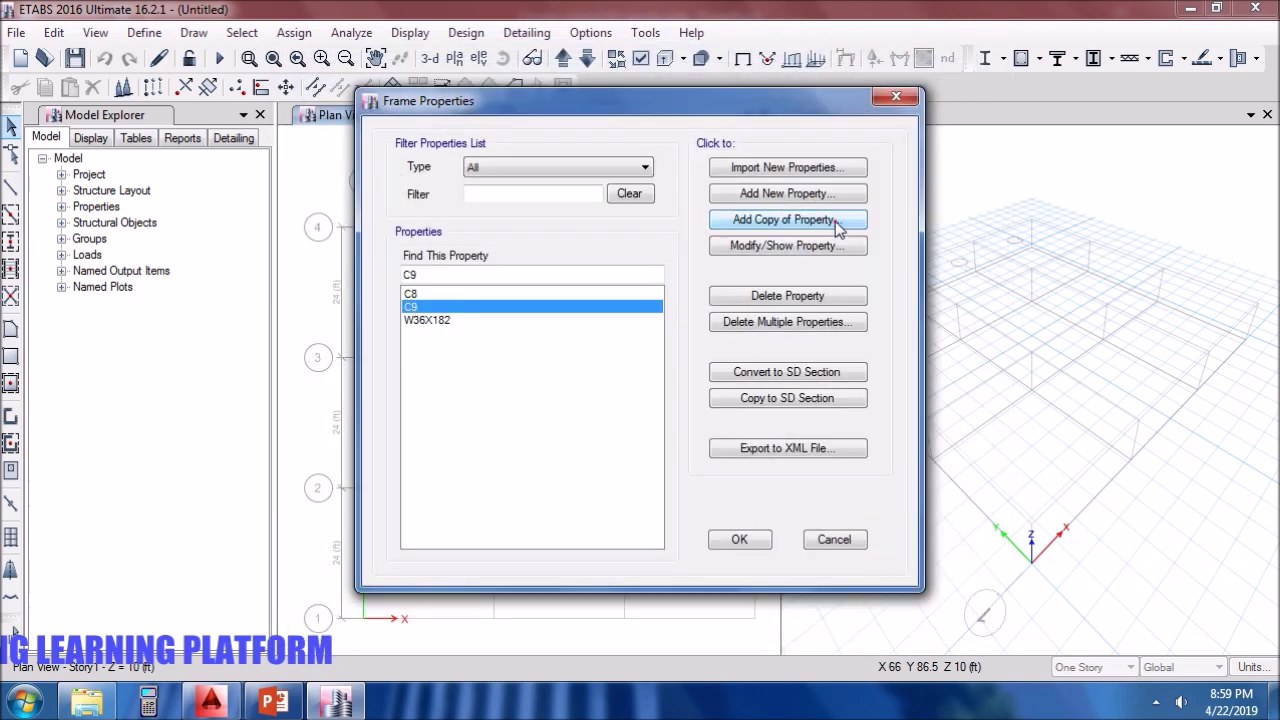
left_click(836, 220)
type("C10")
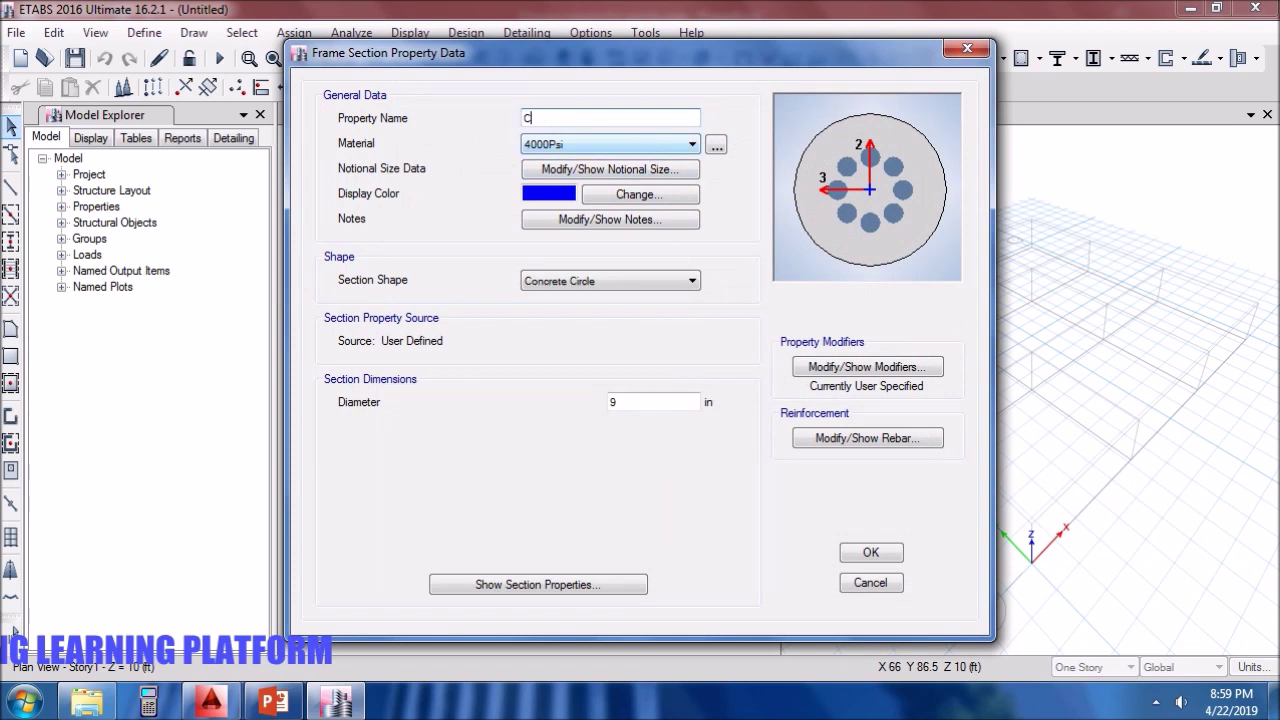
double_click(621, 397)
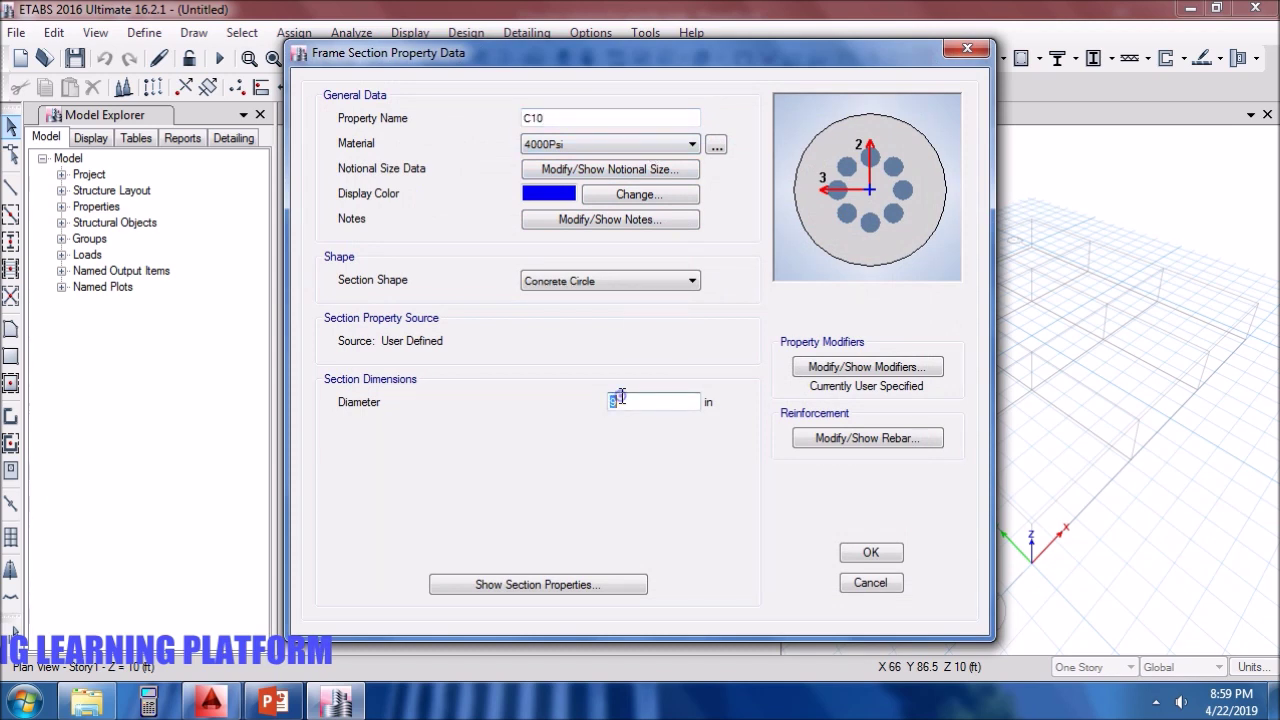
type("10")
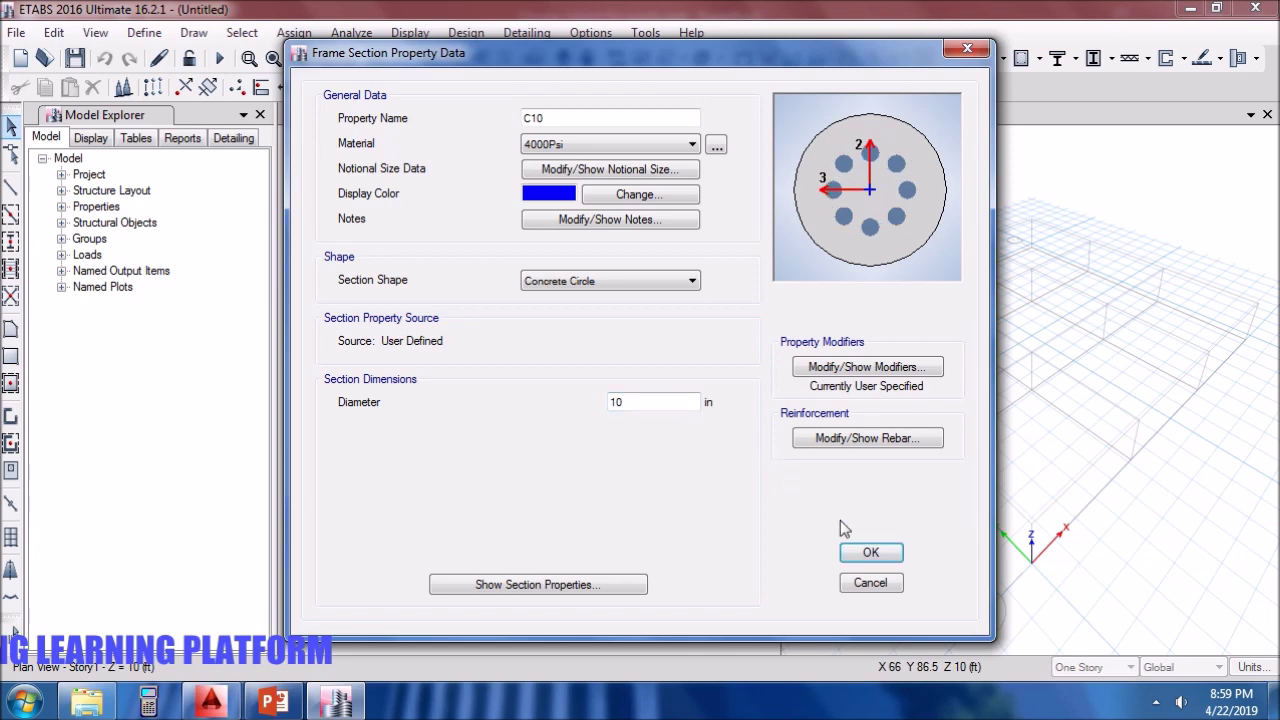
left_click(881, 553)
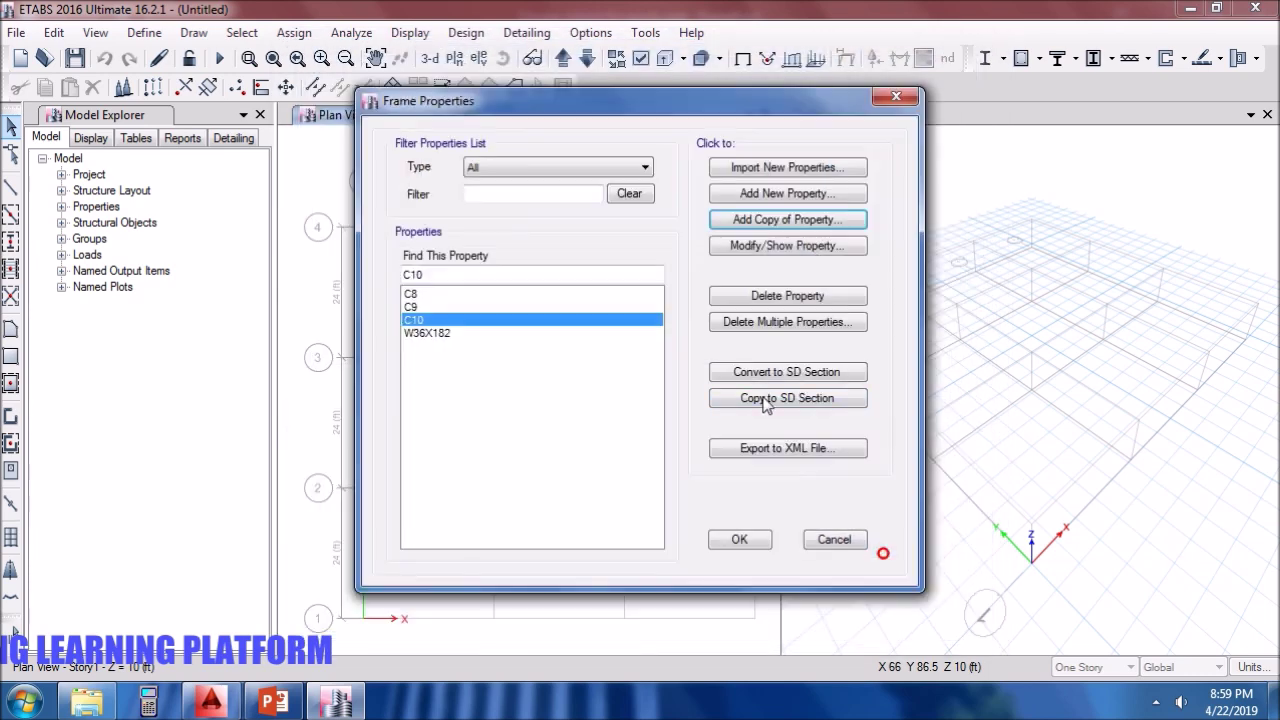
Copy C10 as C12 with a 12 in diameter.
left_click(780, 219)
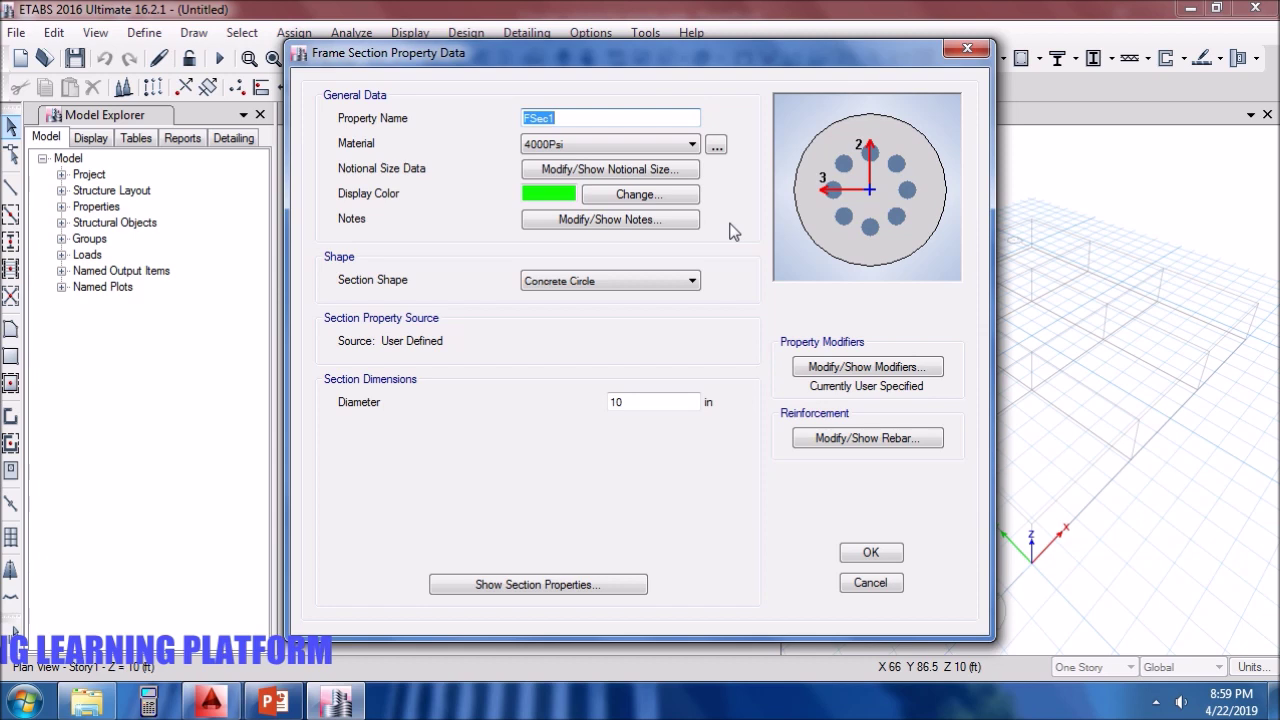
type("C12")
double_click(689, 405)
type("12")
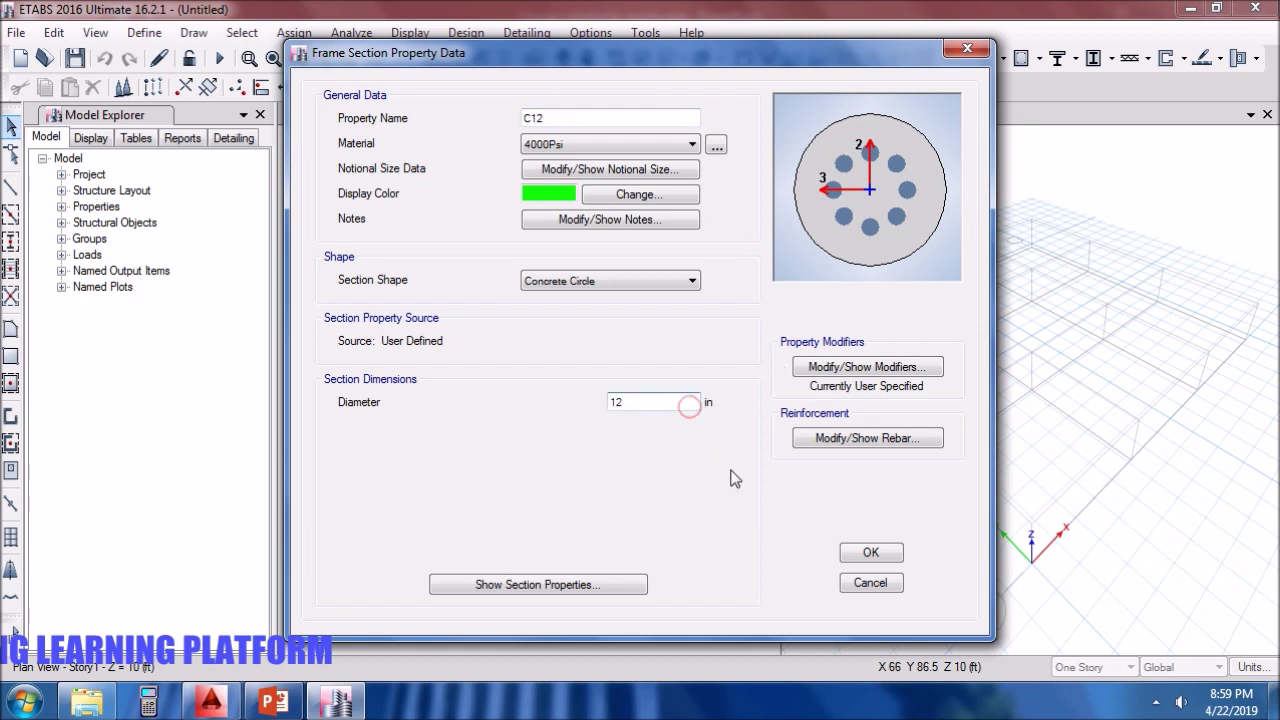
left_click(872, 553)
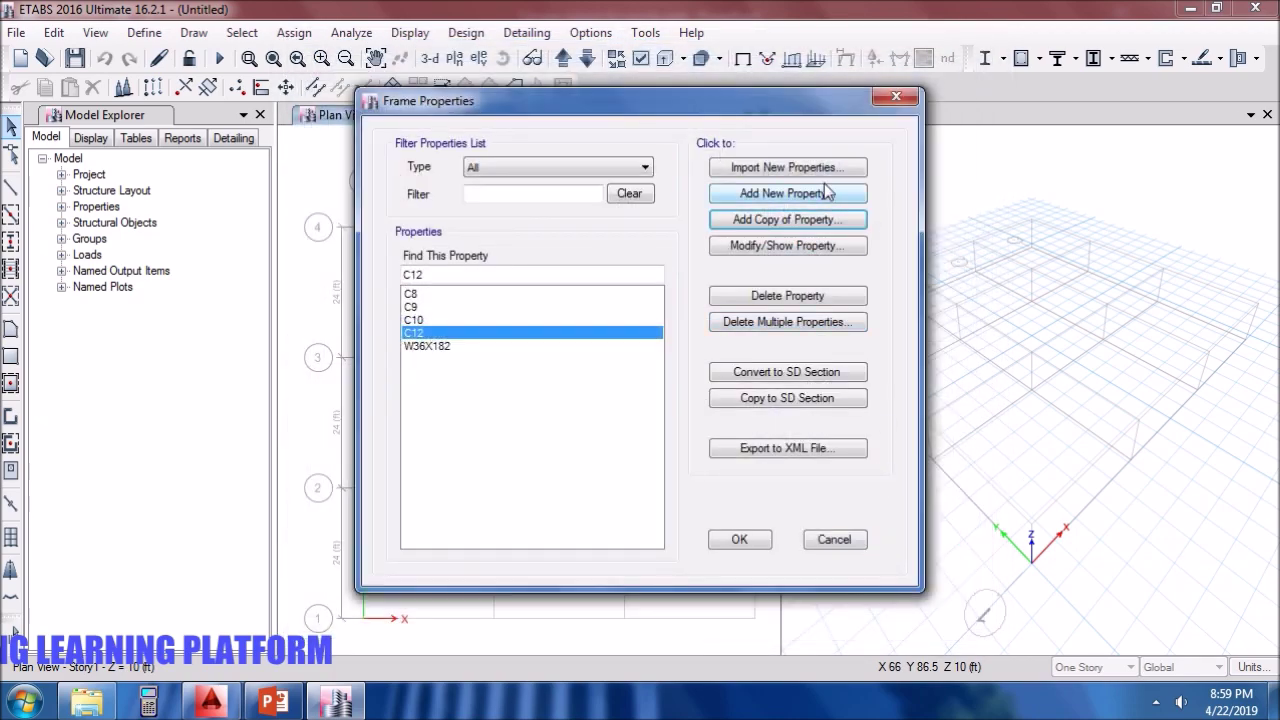
Define concrete auto-select section AUTOSELECT listing C8, C9, C10 and C12.
left_click(823, 194)
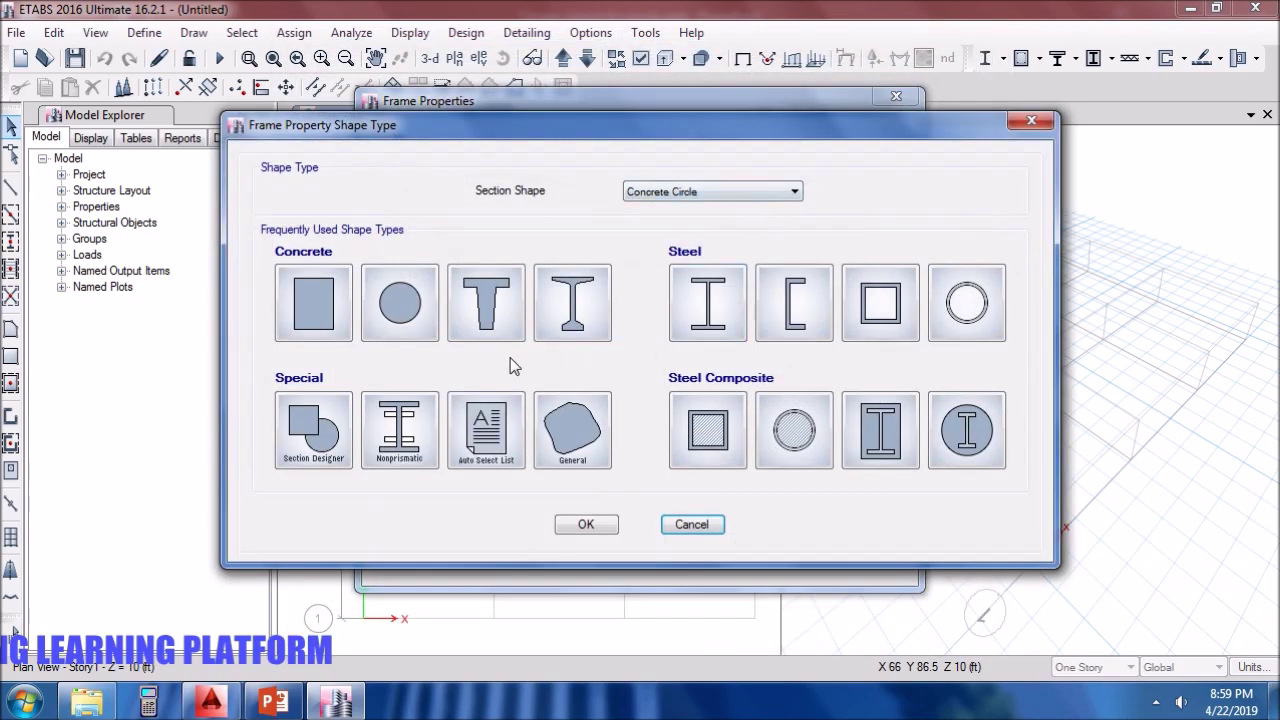
left_click(484, 430)
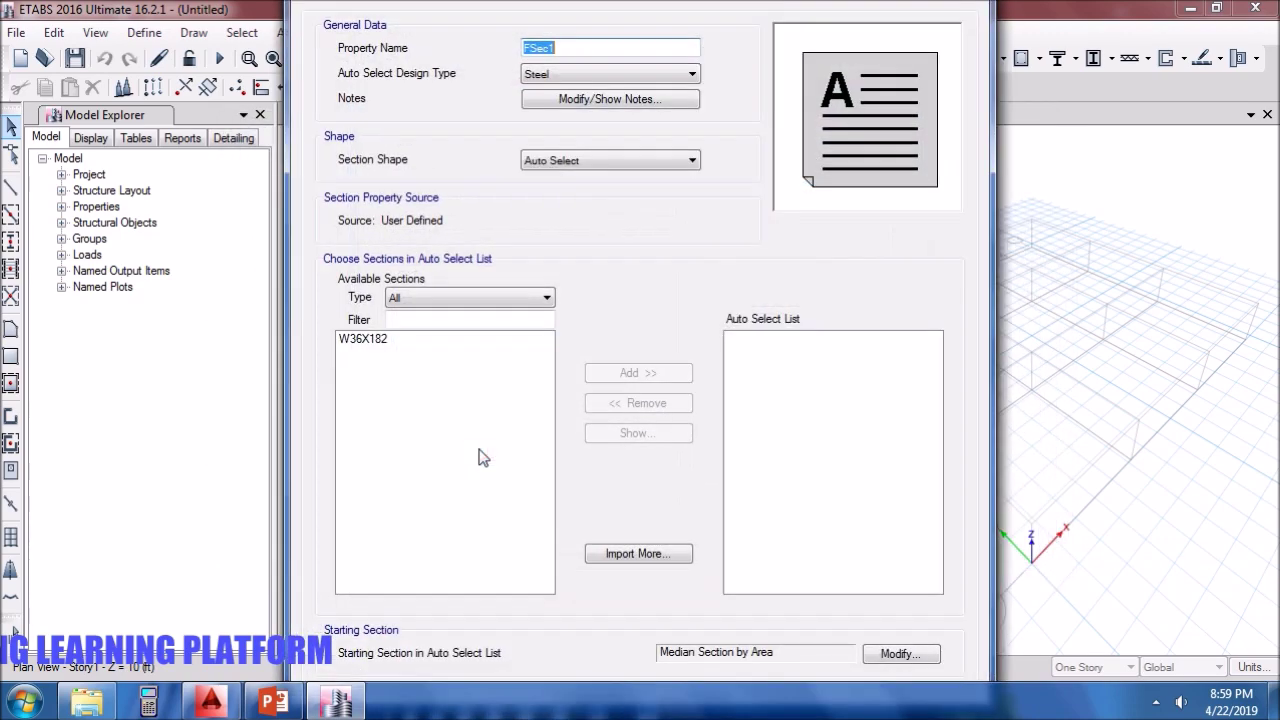
left_click(585, 75)
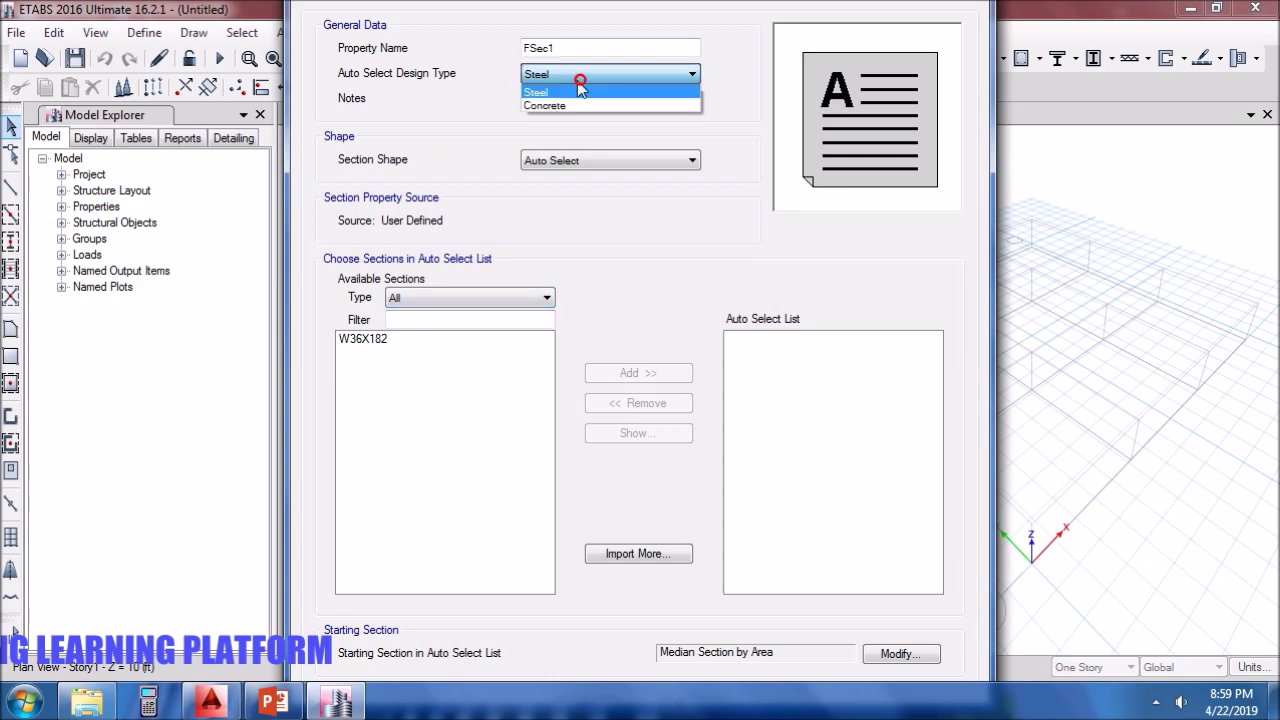
left_click(573, 105)
double_click(585, 48)
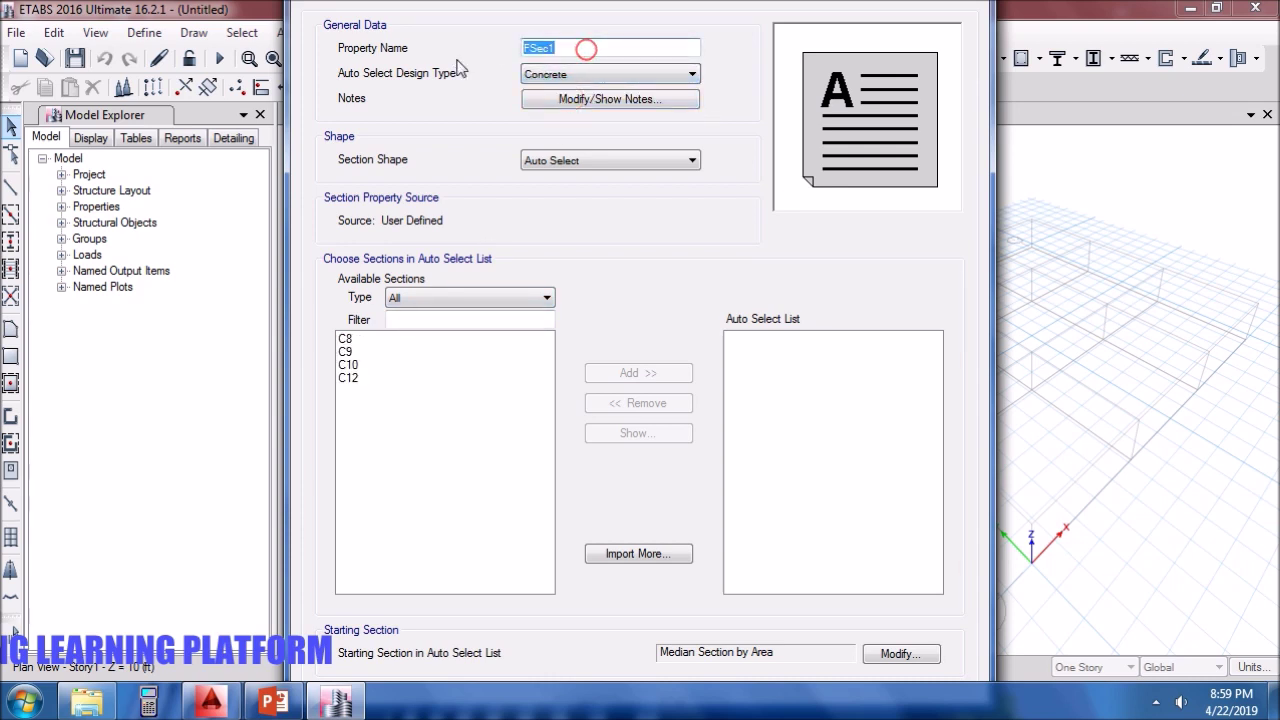
type("AUTOSELECT")
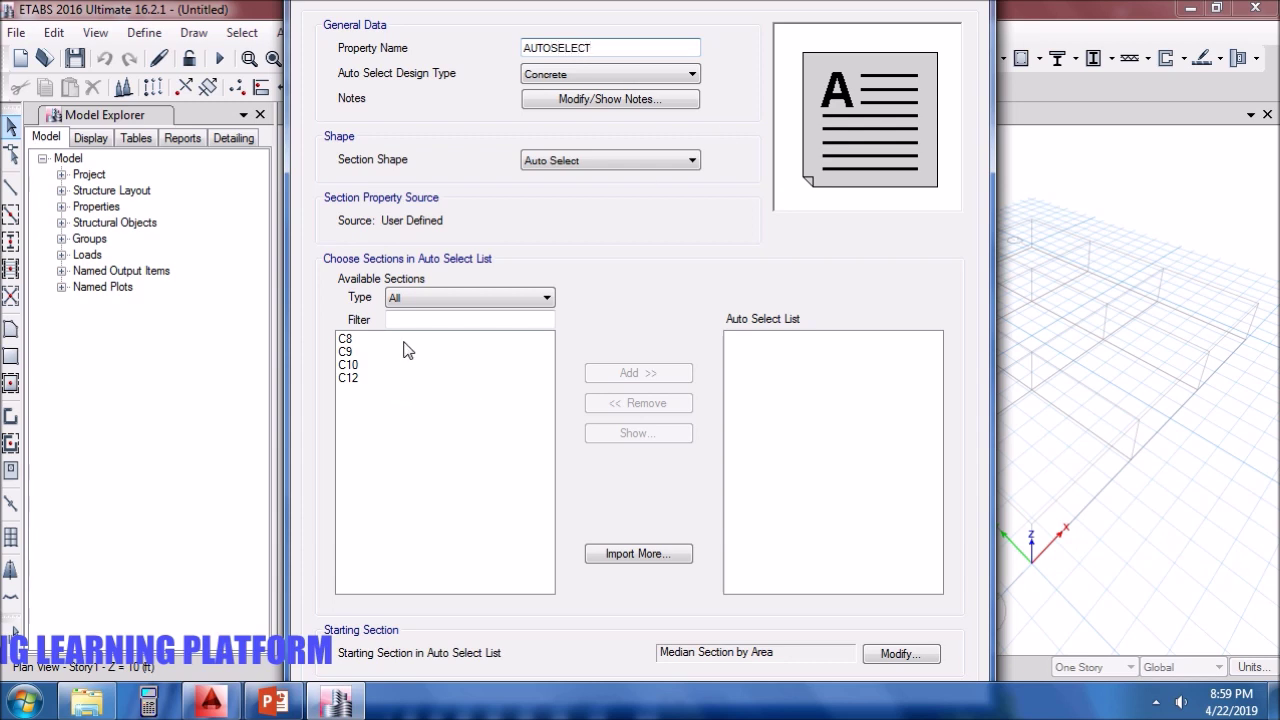
left_click_drag(405, 341, 530, 445)
left_click(676, 372)
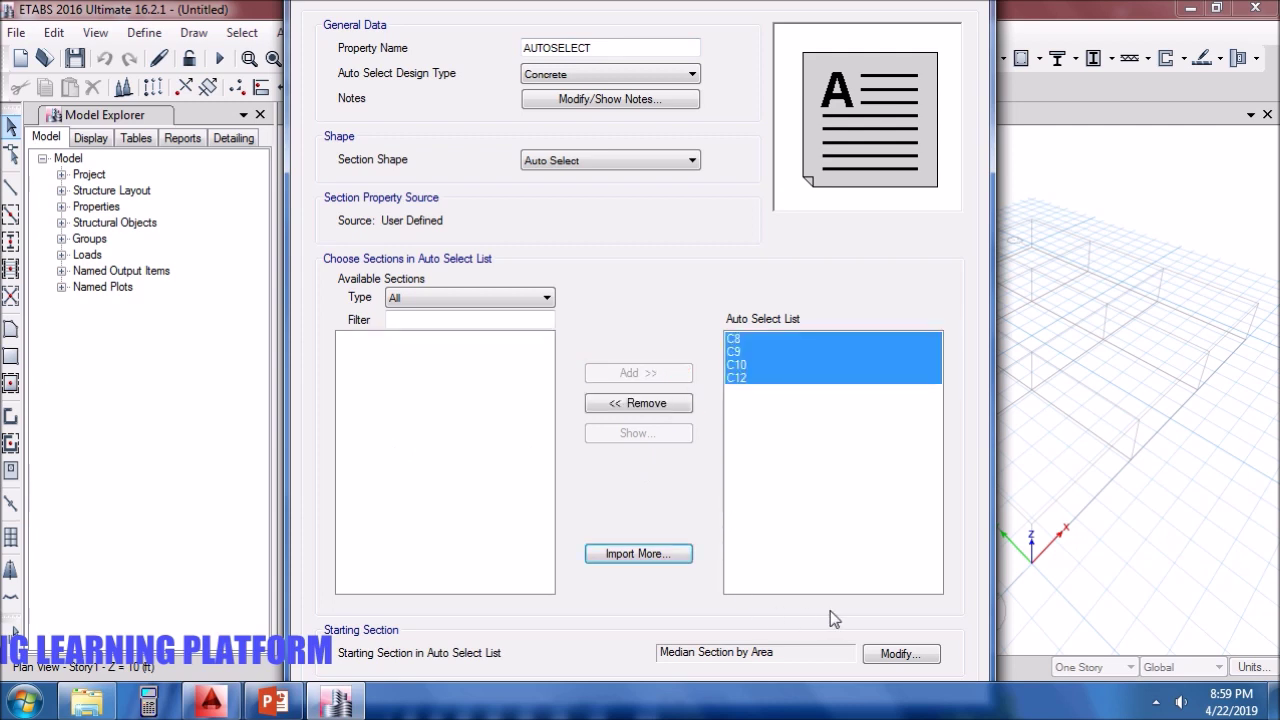
key("Tab")
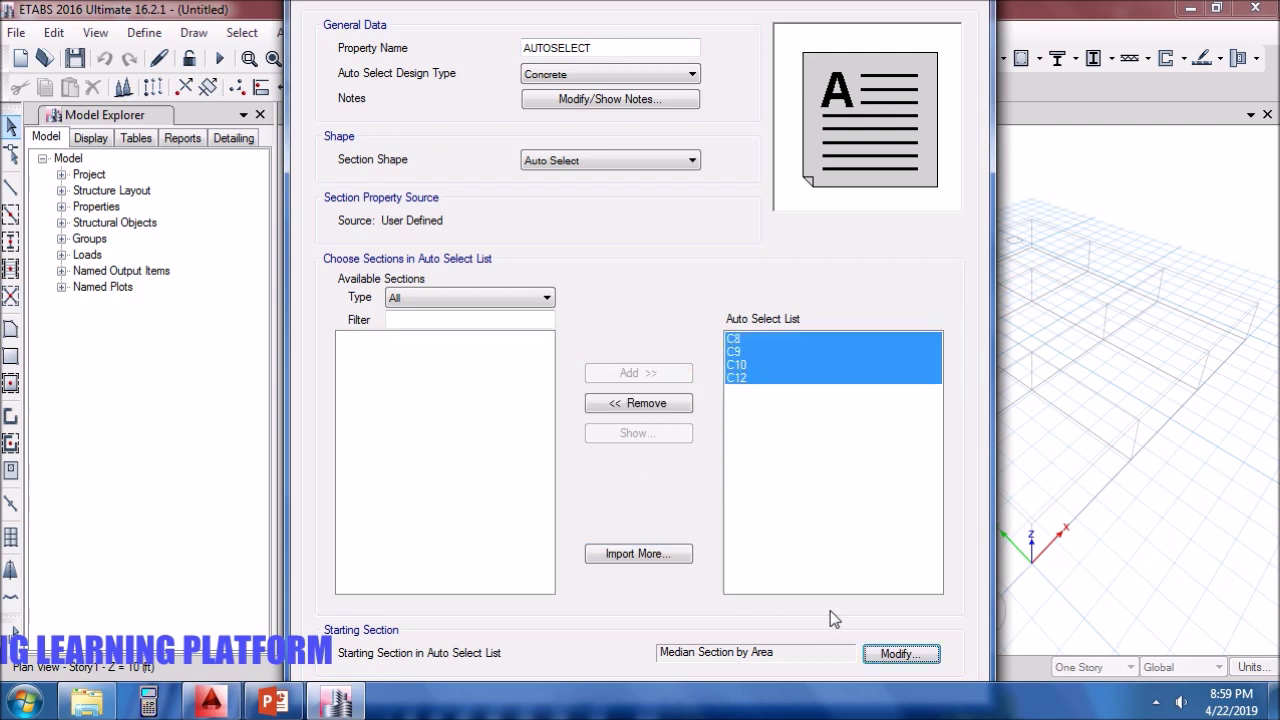
key("Tab")
key("Return")
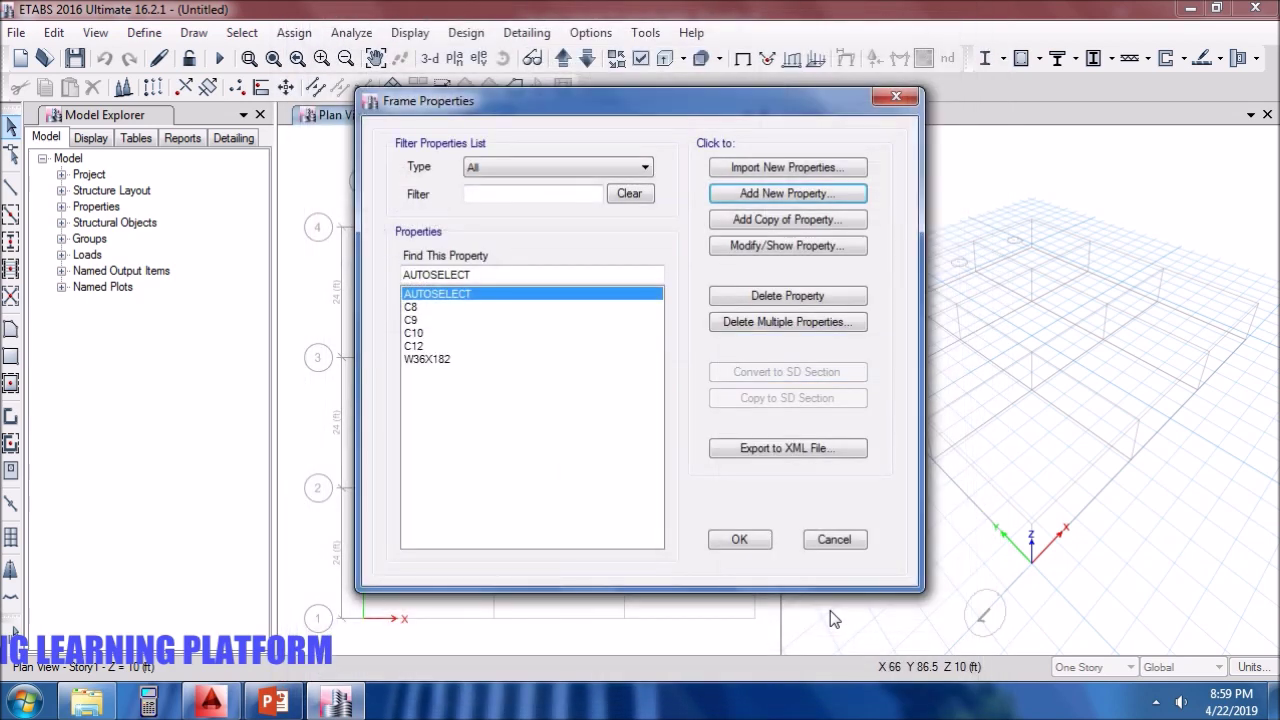
Delete the W36X182 section and close the frame sections list.
left_click(440, 357)
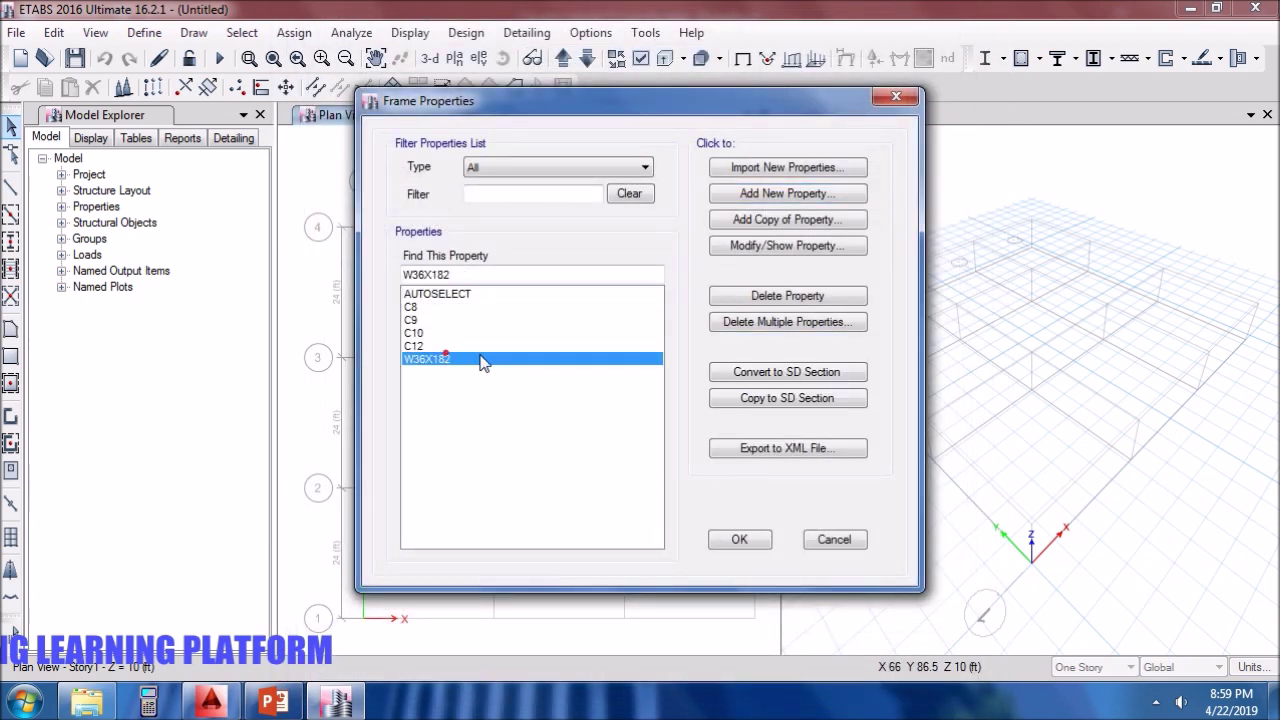
left_click(790, 296)
left_click(700, 418)
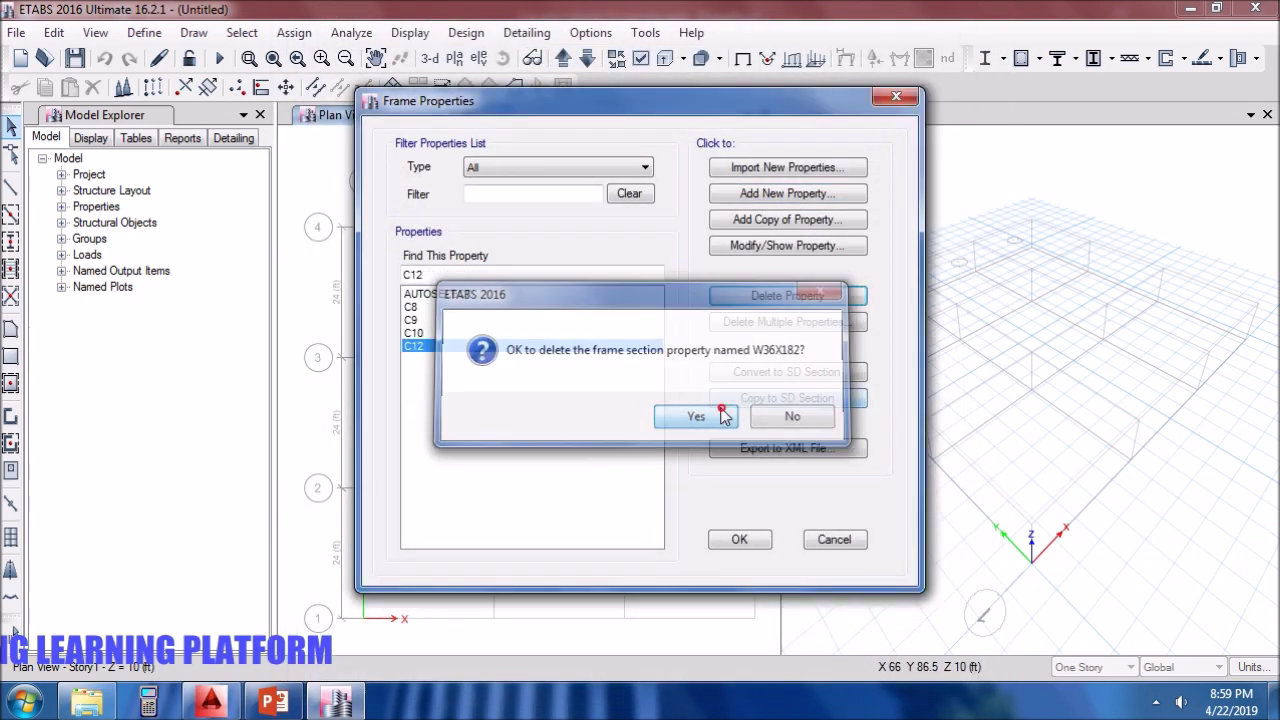
left_click(738, 538)
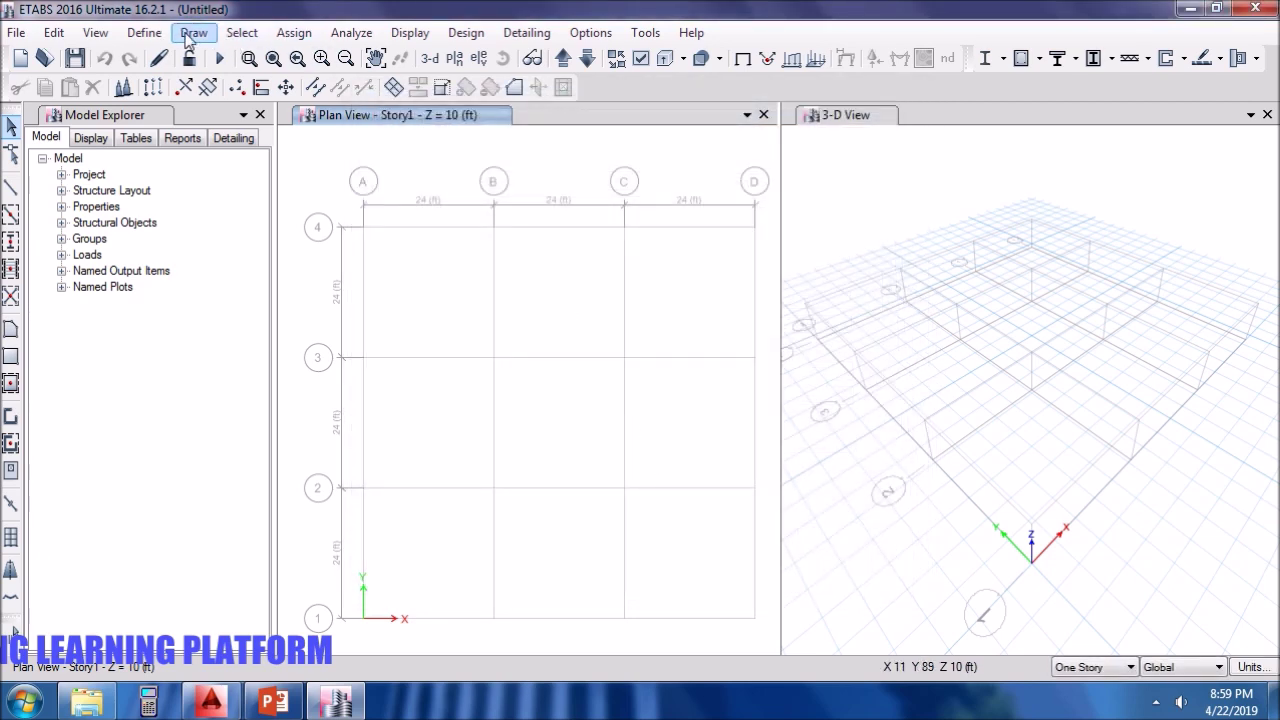
Open the Slab Sections definitions and delete the Plank1 property.
left_click(144, 32)
mouse_move(357, 91)
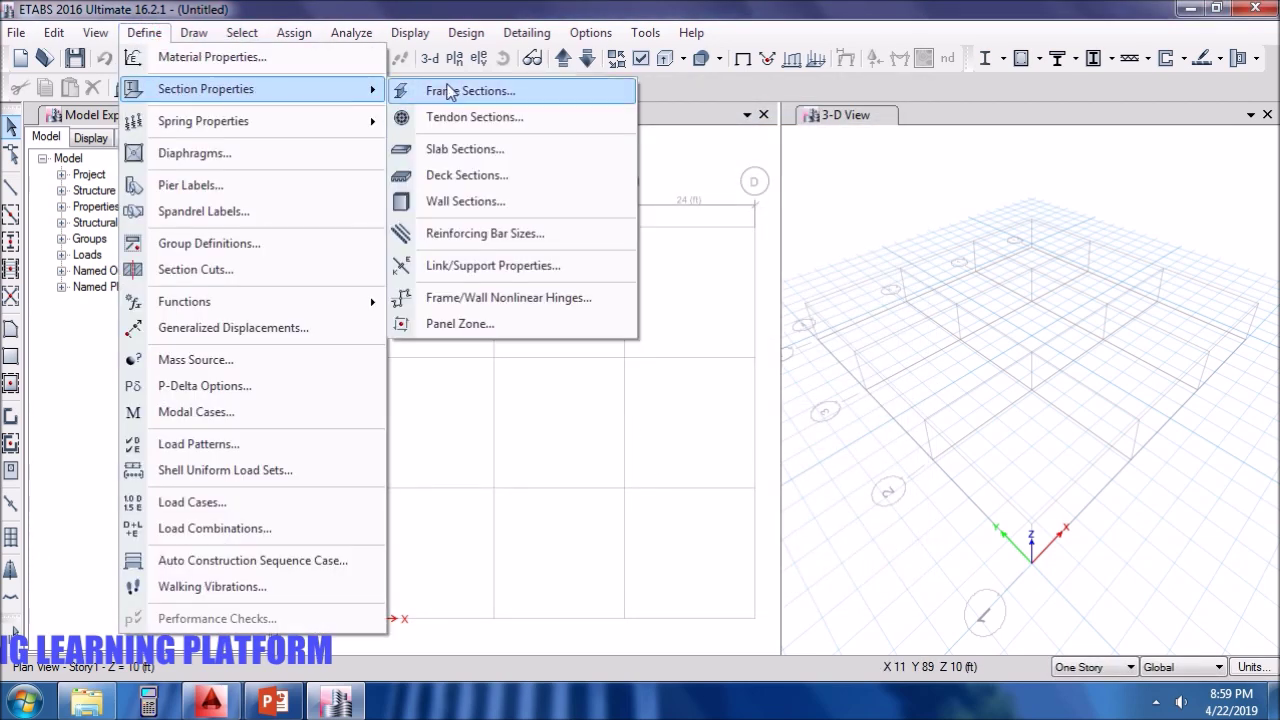
left_click(466, 152)
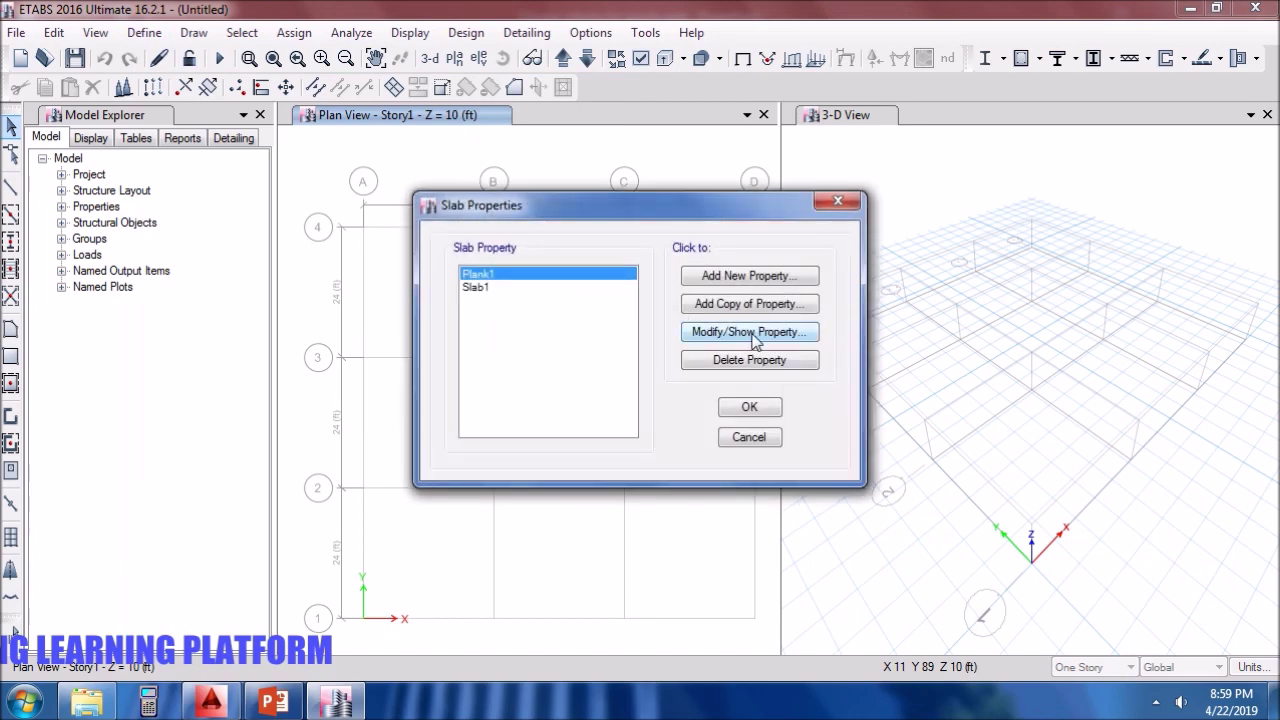
left_click(766, 360)
left_click(690, 415)
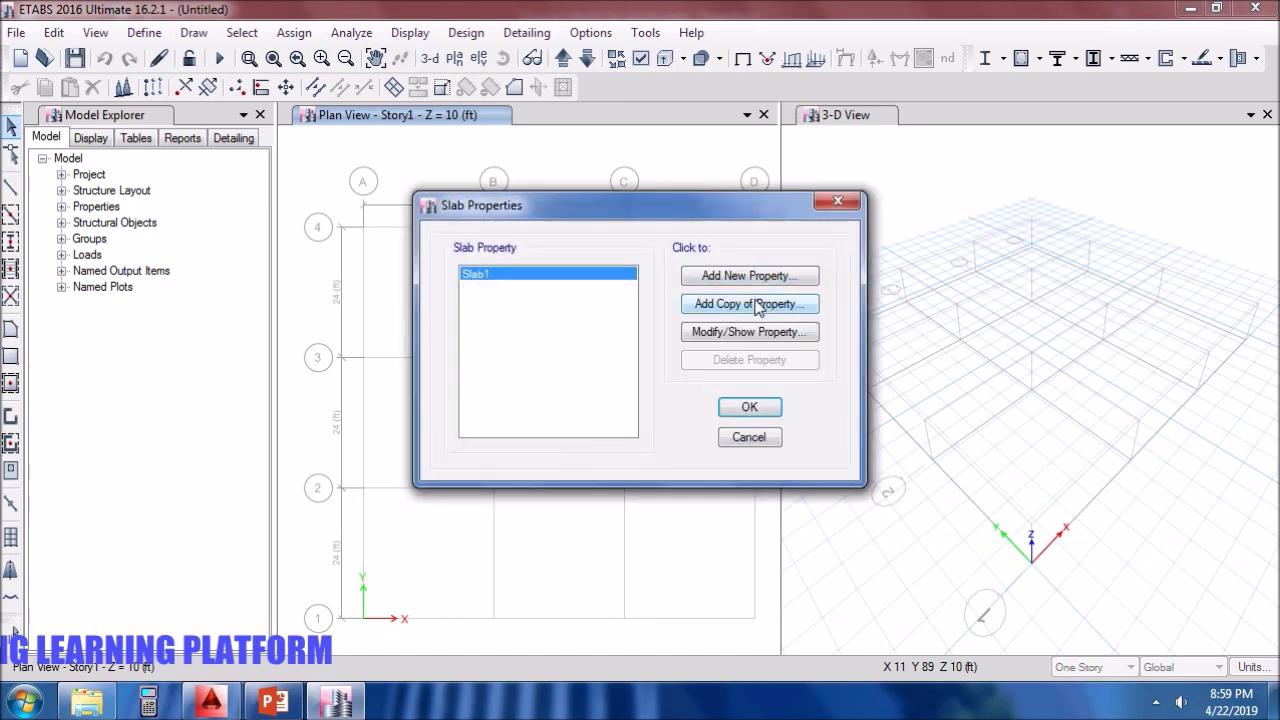
left_click(767, 280)
left_click(698, 566)
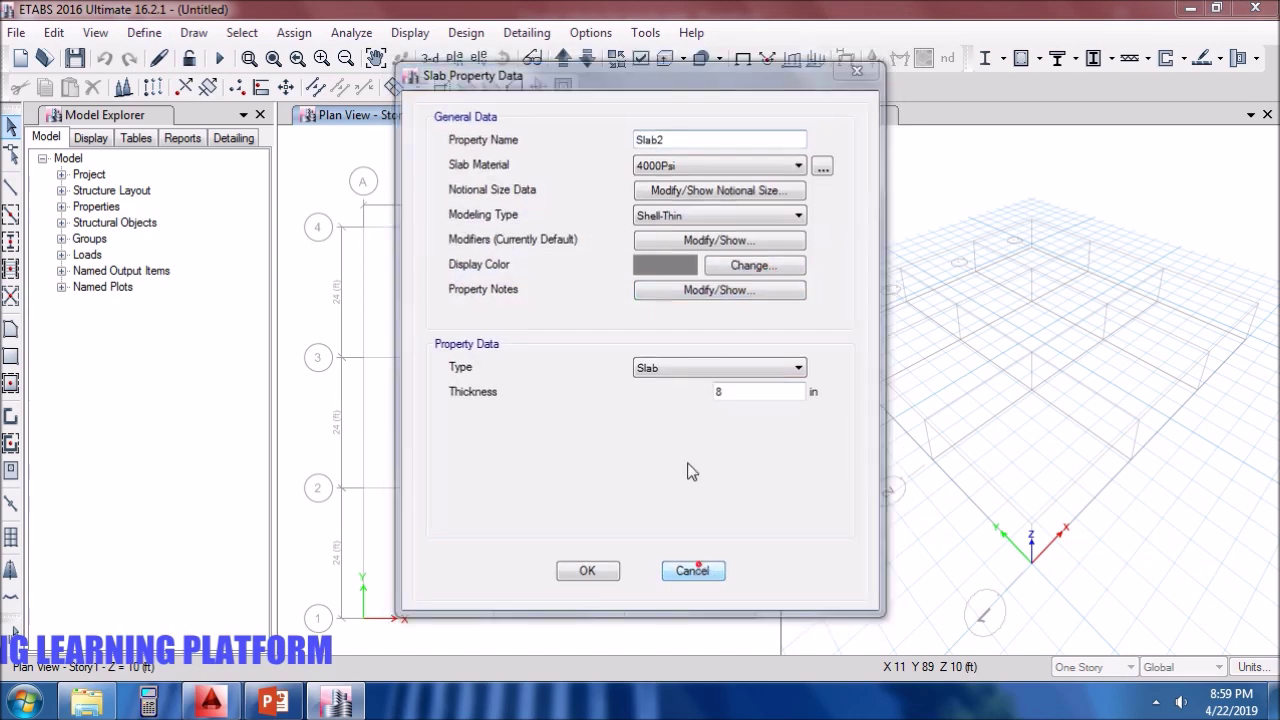
Rename Slab1 to Slab 8 and set its m11, m22, m12 bending modifiers to 0.25.
left_click(724, 331)
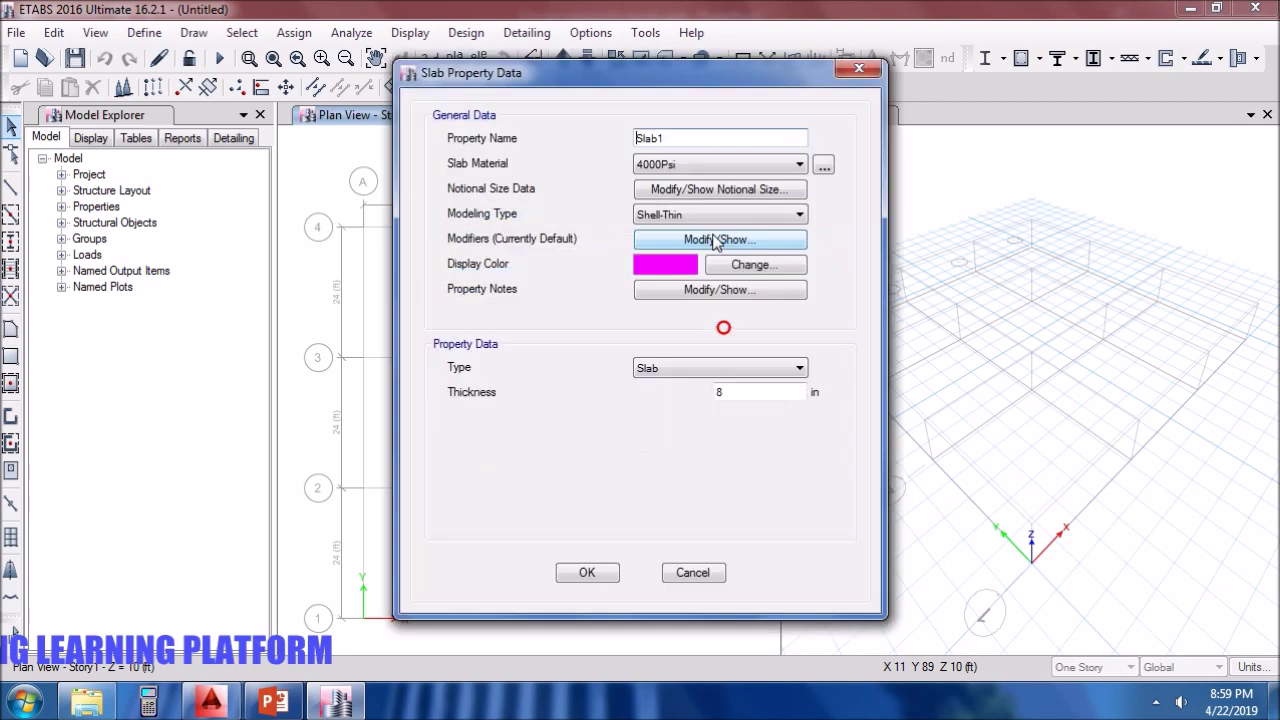
left_click(681, 139)
left_click(728, 241)
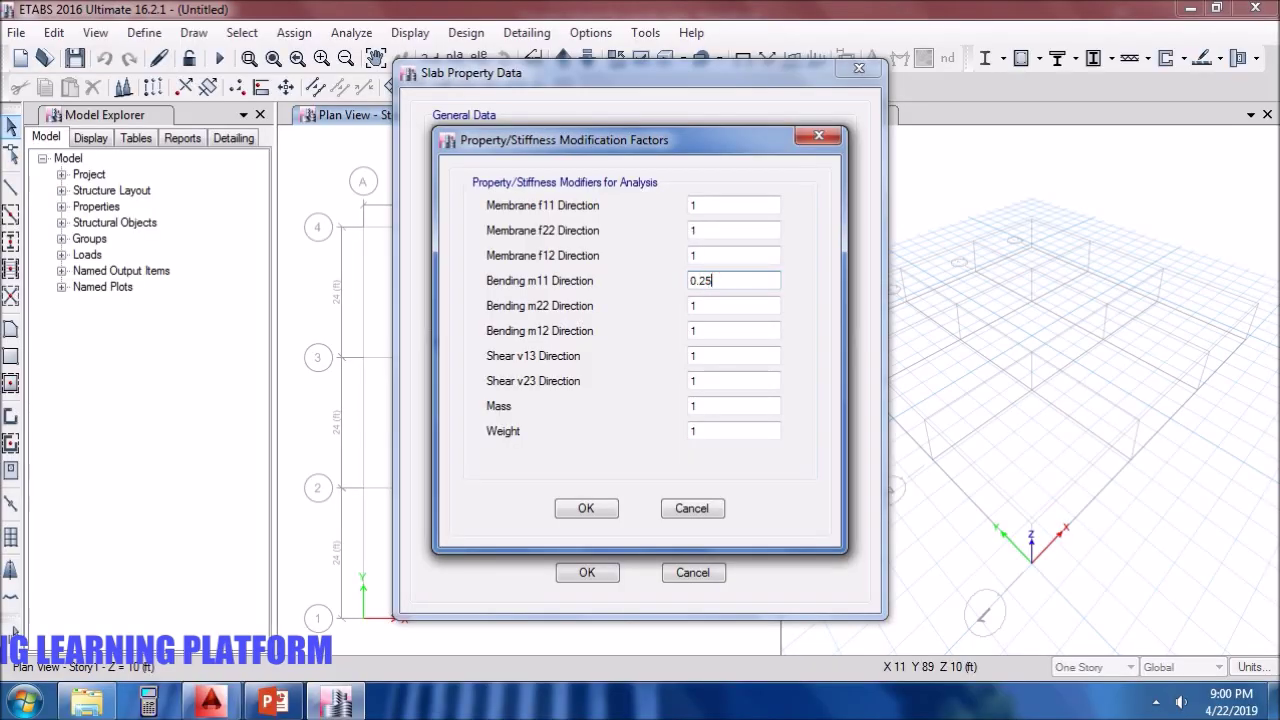
key("Tab")
type("0")
key("Tab")
type("0.")
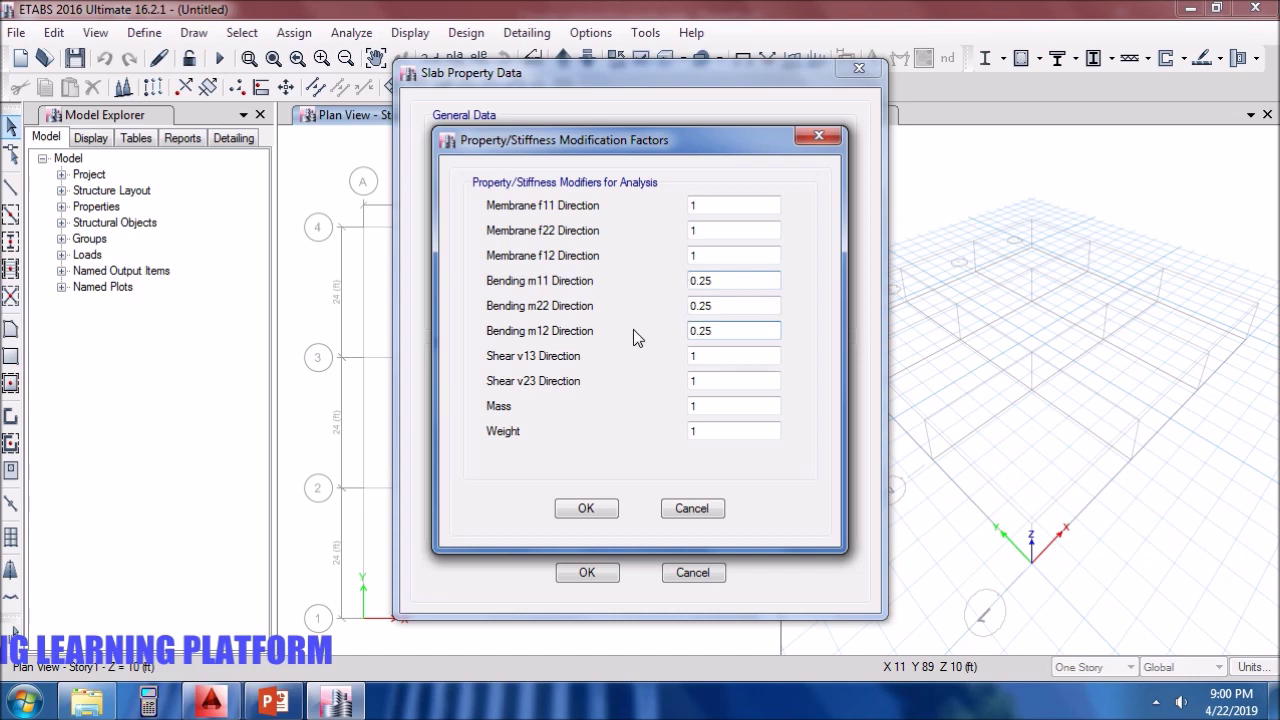
type("25")
left_click(586, 508)
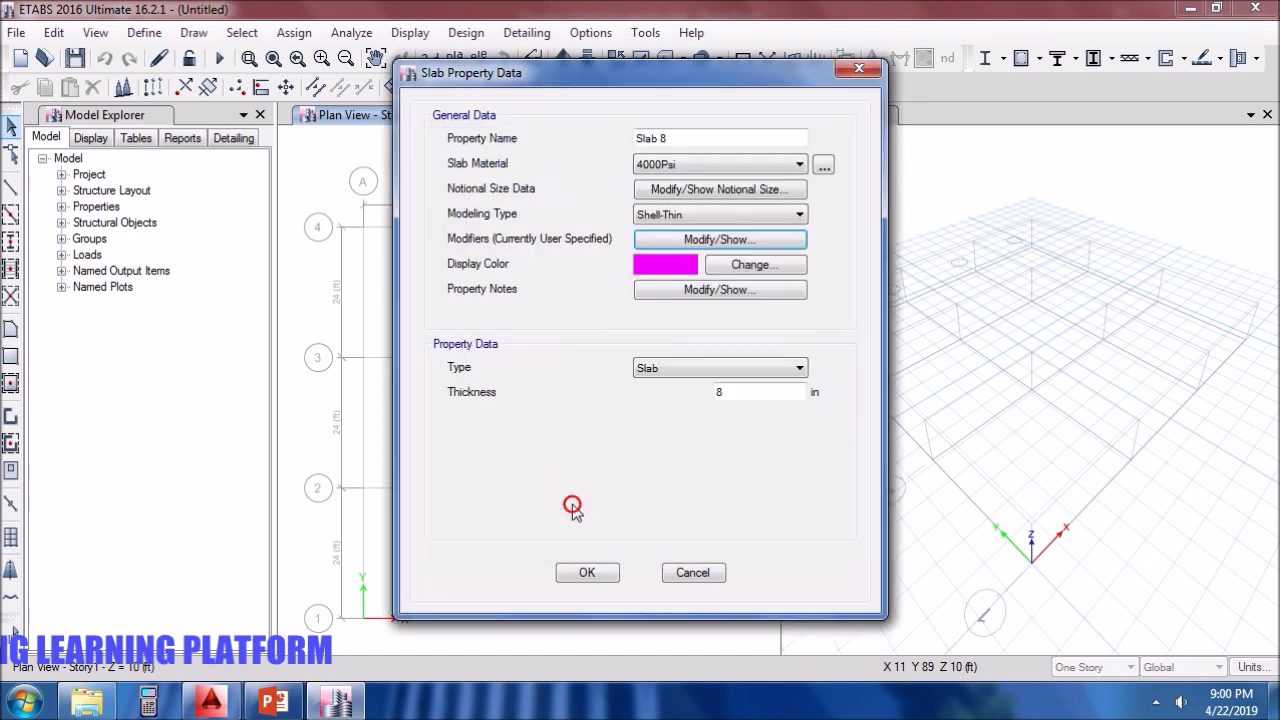
left_click(606, 571)
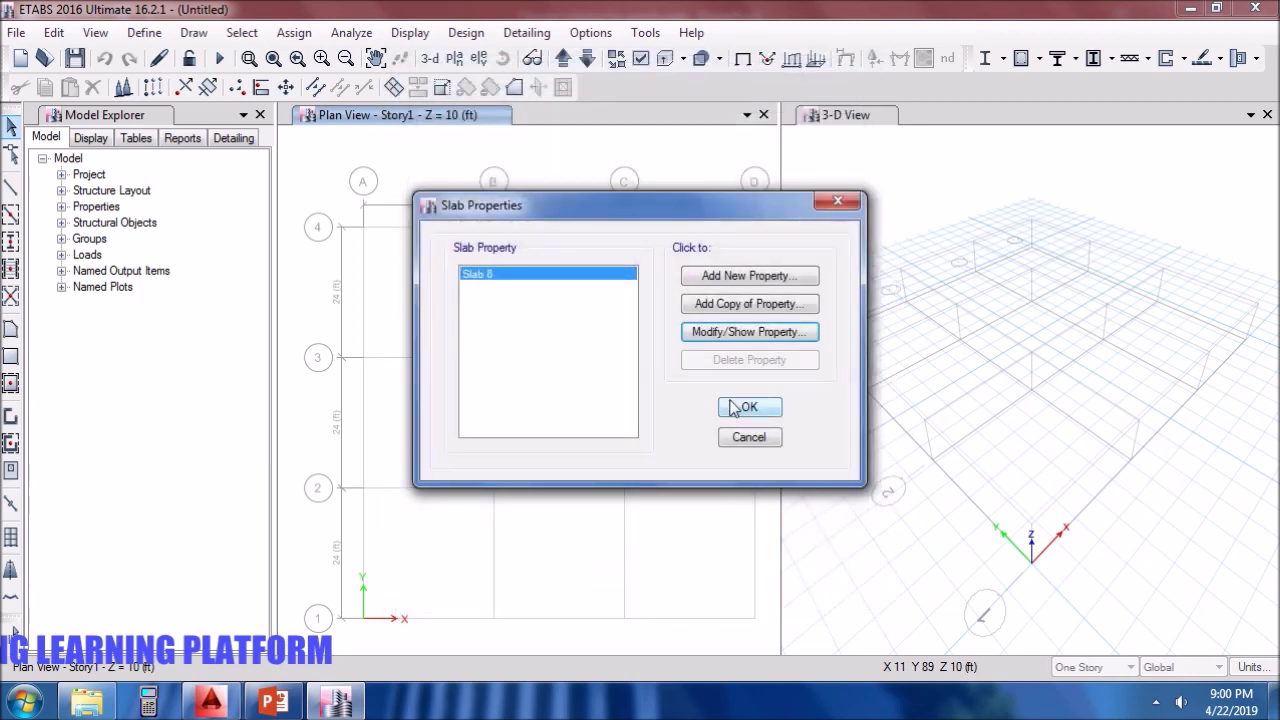
left_click(758, 412)
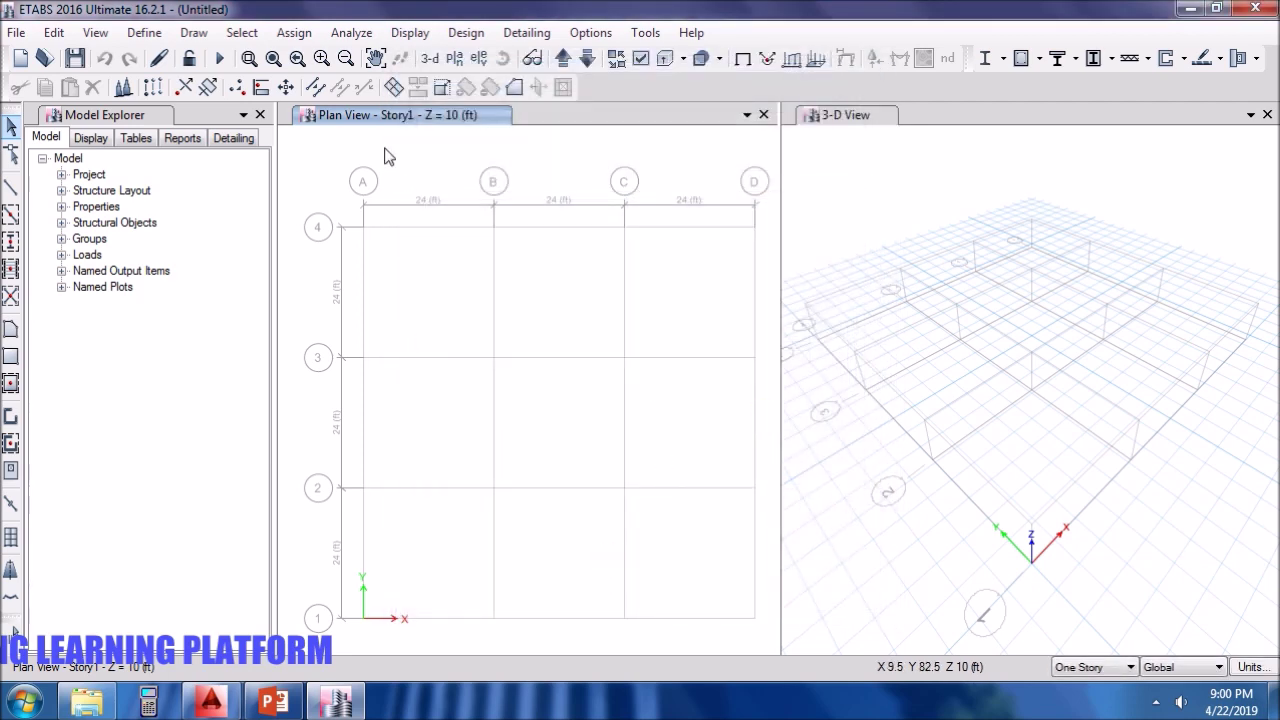
Add a new cylindrical grid system from the story and grid system settings.
left_click(143, 33)
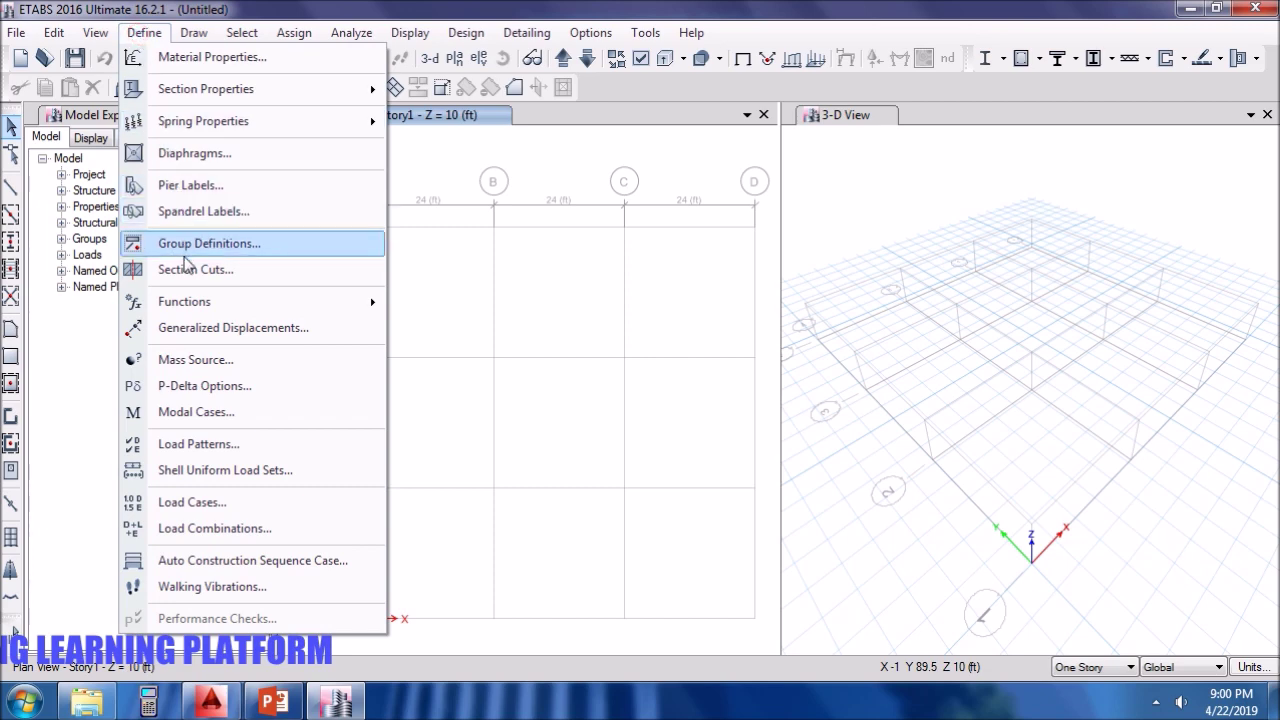
mouse_move(66, 36)
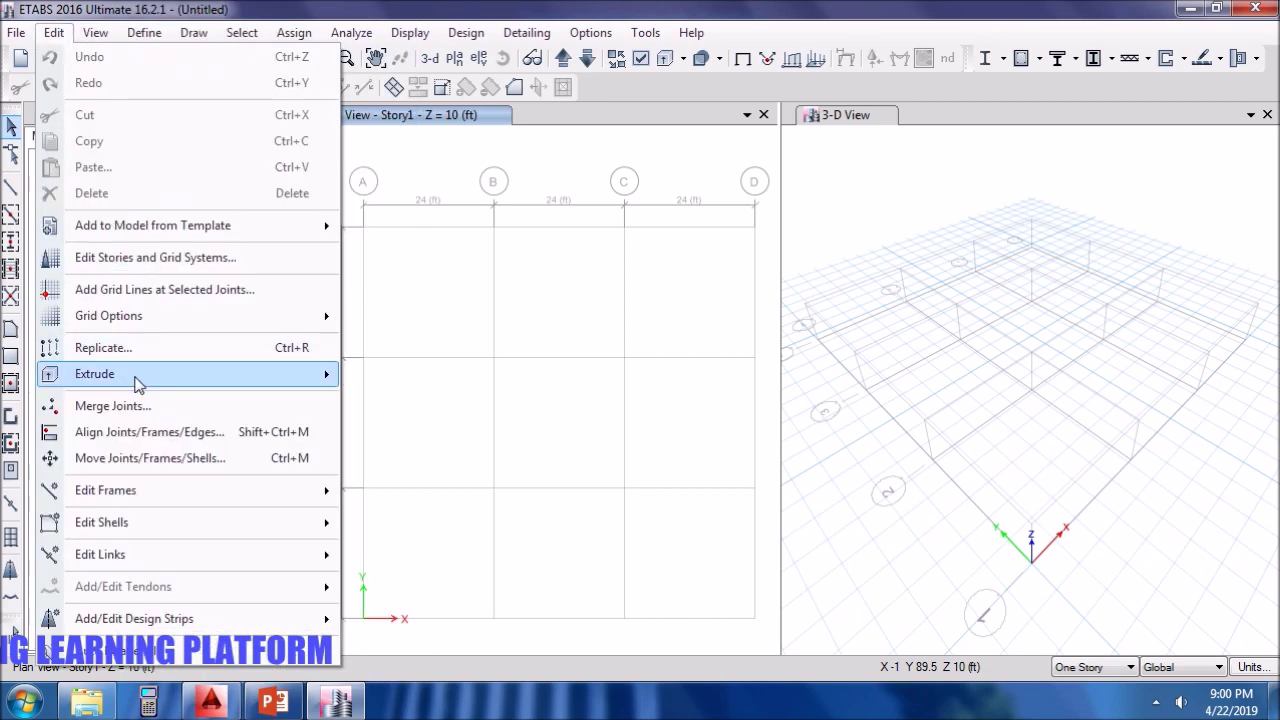
left_click(165, 262)
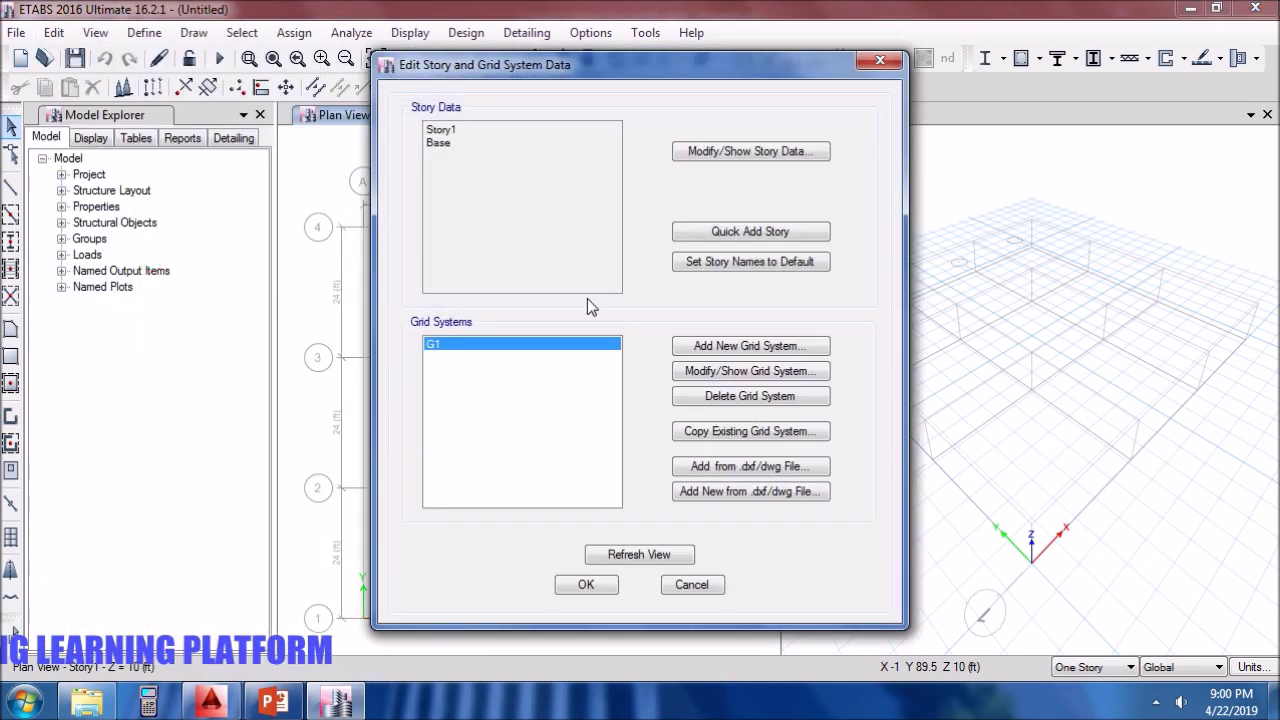
left_click(767, 350)
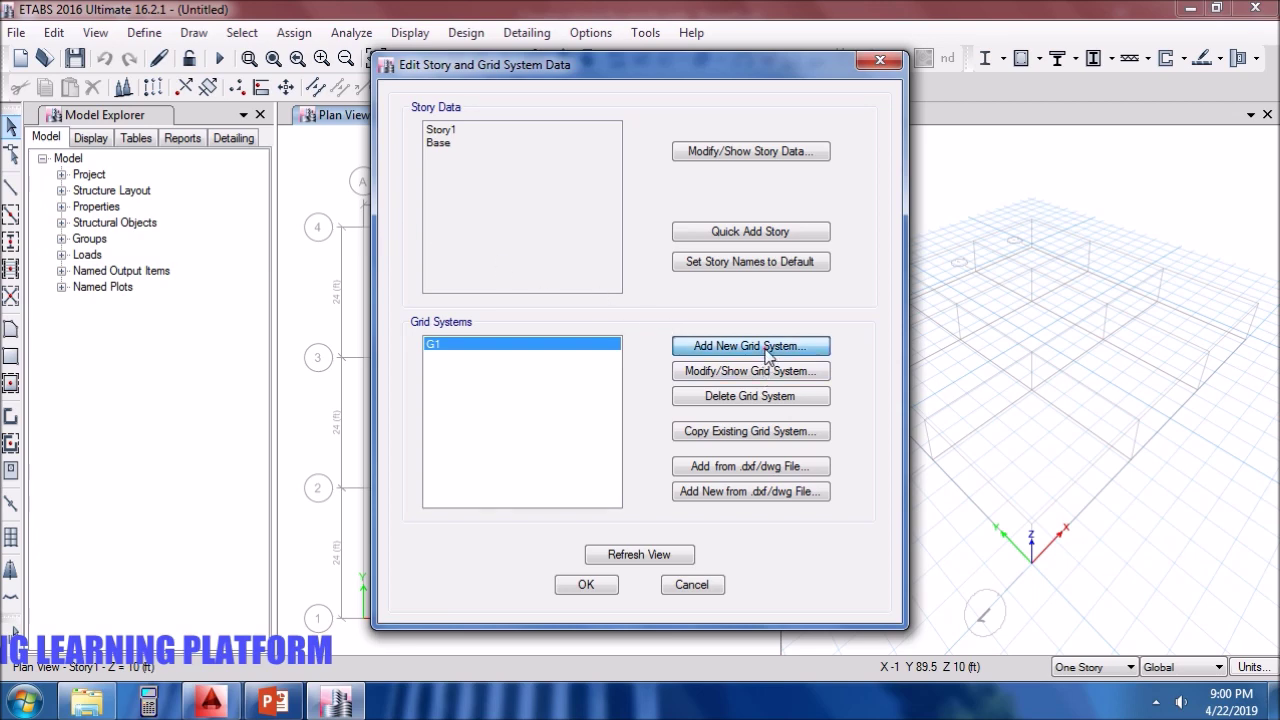
left_click(472, 273)
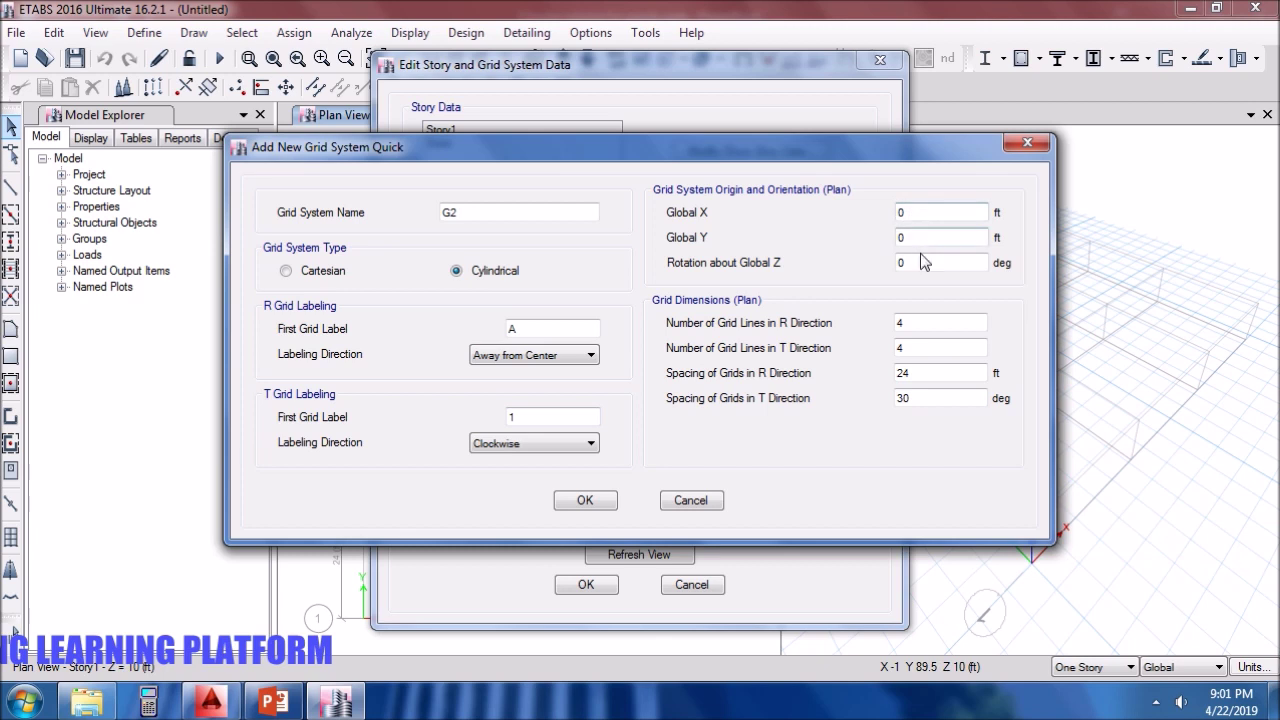
Give the cylindrical grid 2 R lines, 8 T lines, 20 ft radial and 45° angular spacing.
double_click(932, 322)
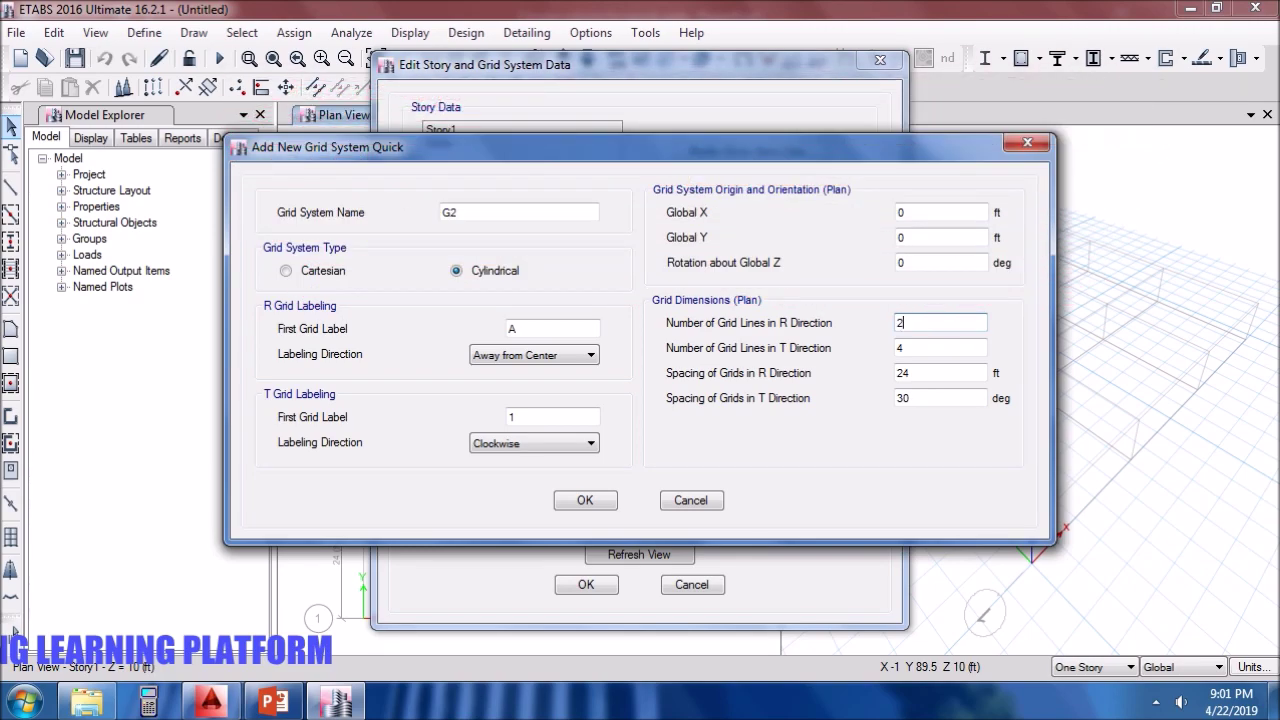
left_click(944, 352)
left_click(944, 352)
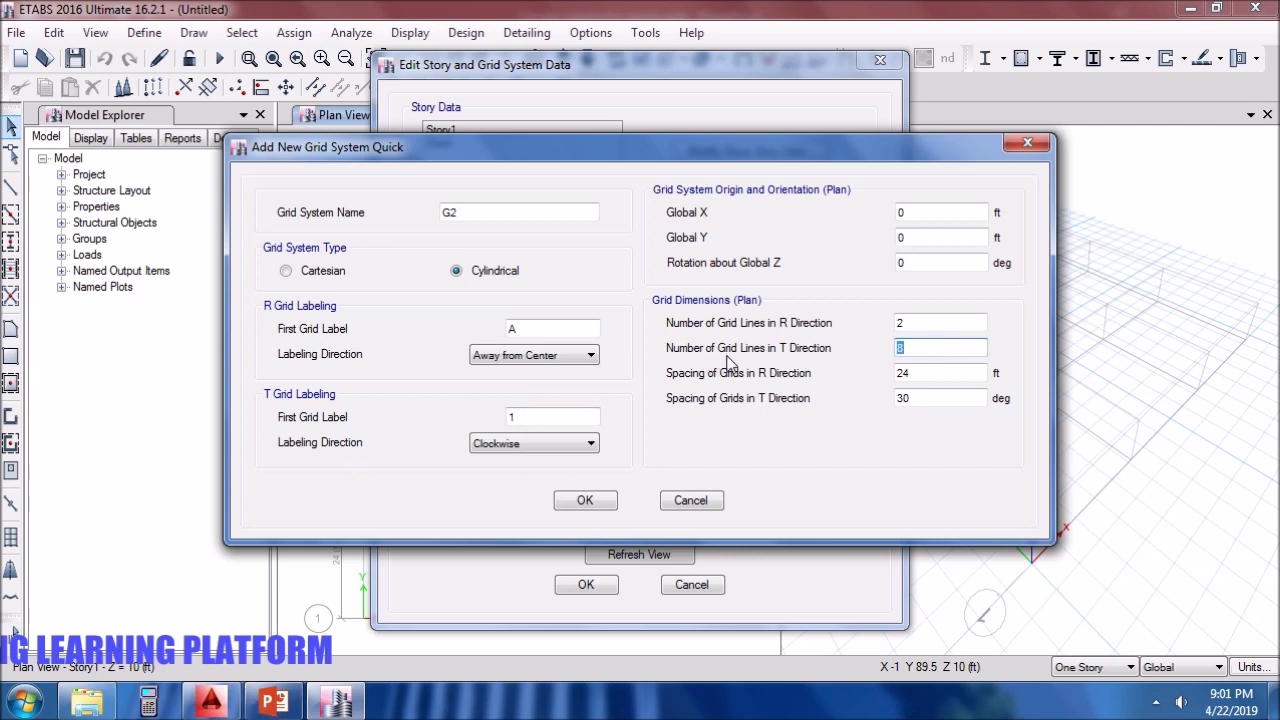
left_click(938, 373)
double_click(938, 373)
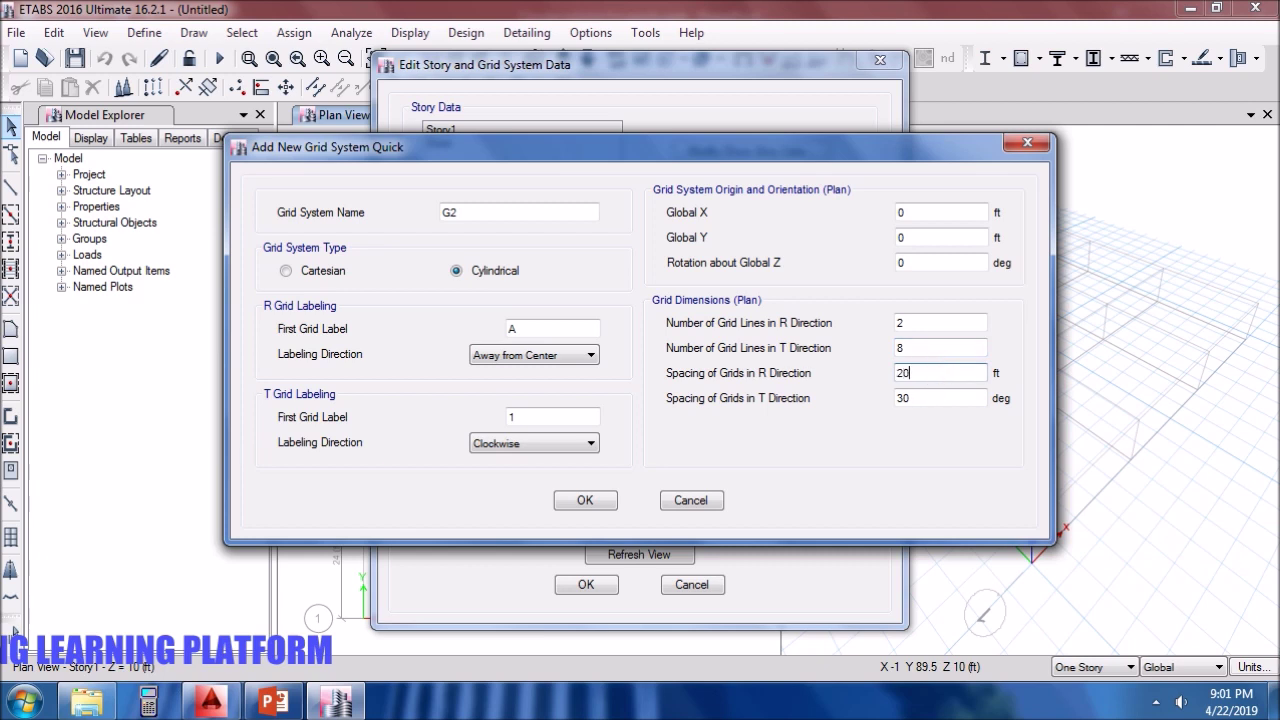
double_click(949, 393)
left_click(148, 702)
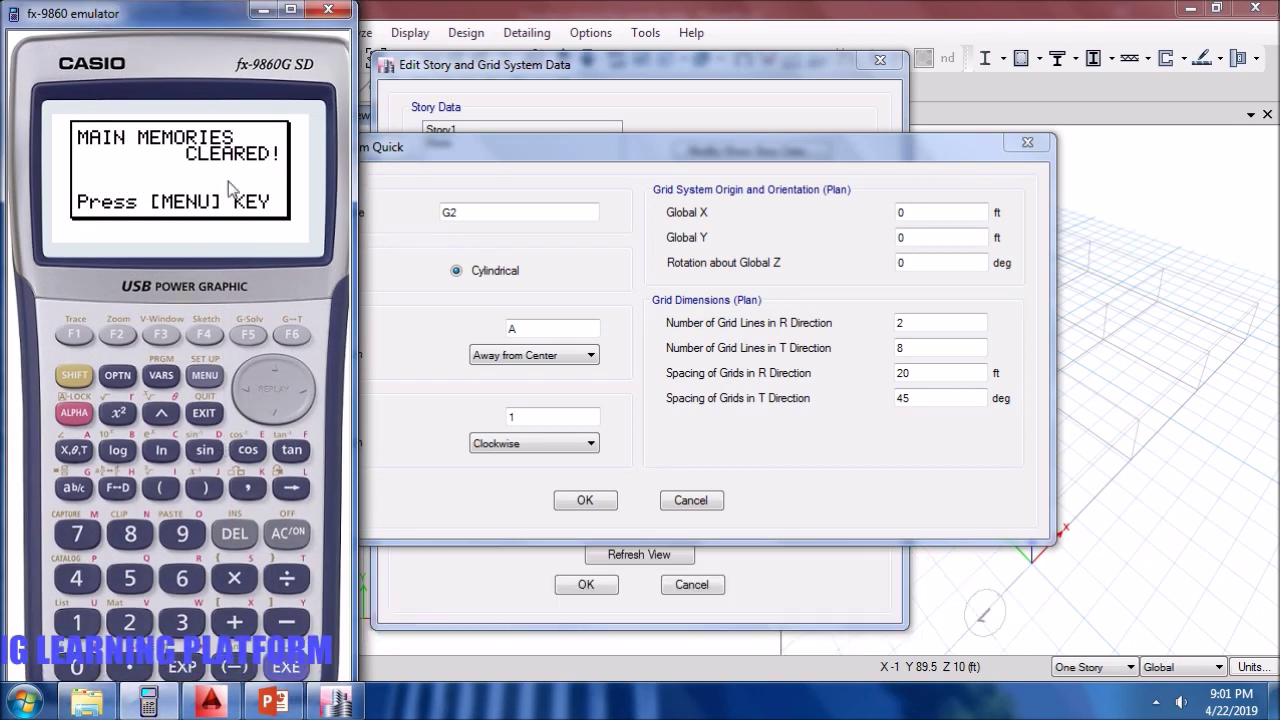
left_click(207, 375)
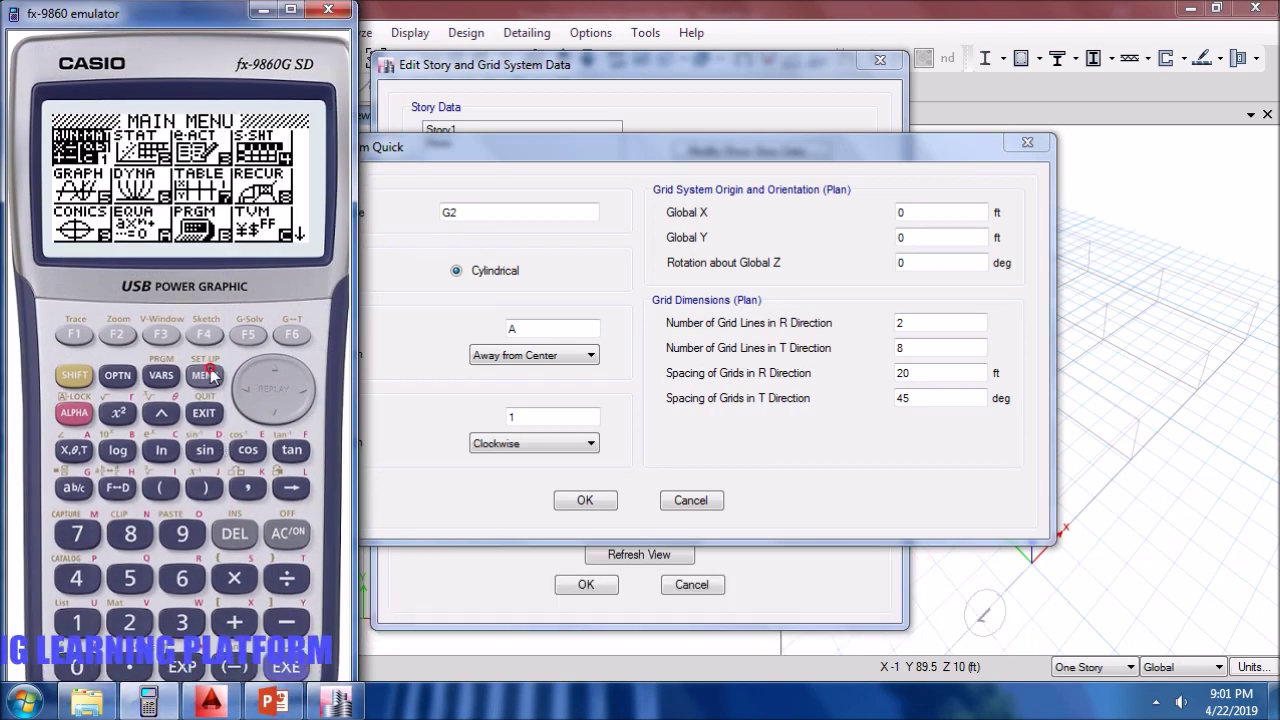
left_click(276, 670)
left_click(182, 622)
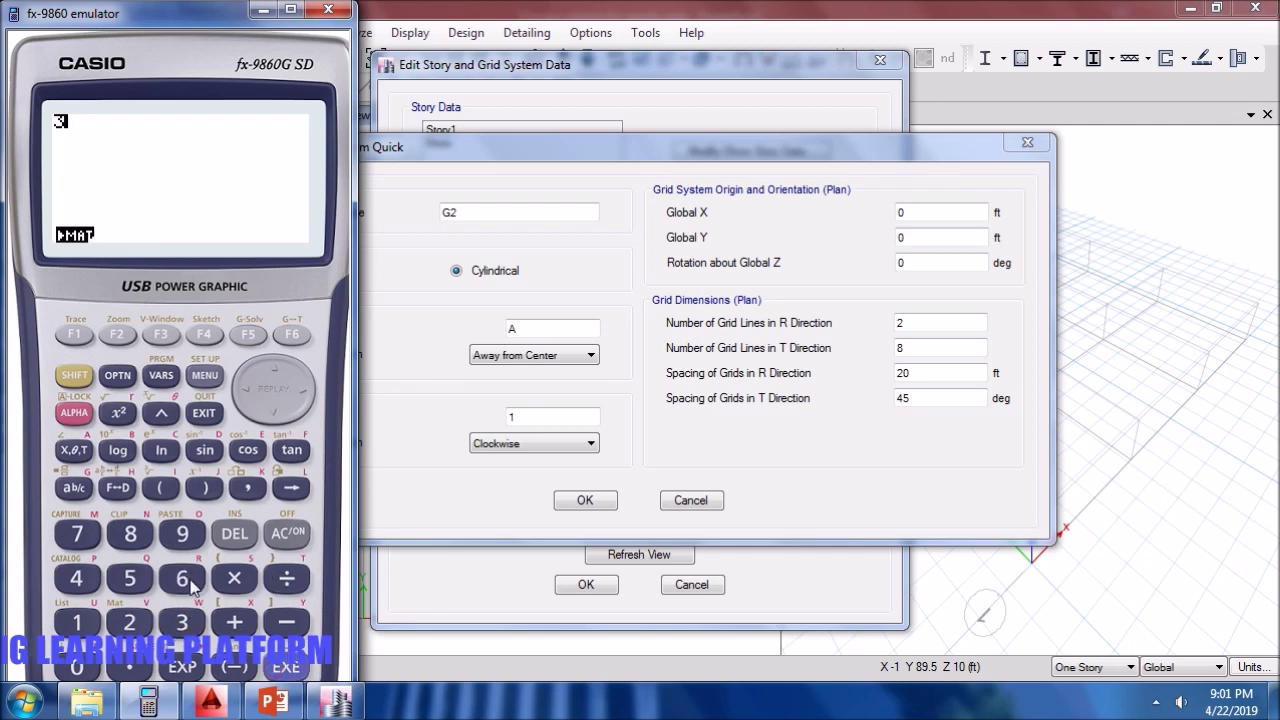
left_click(182, 578)
left_click(77, 667)
left_click(287, 578)
left_click(130, 534)
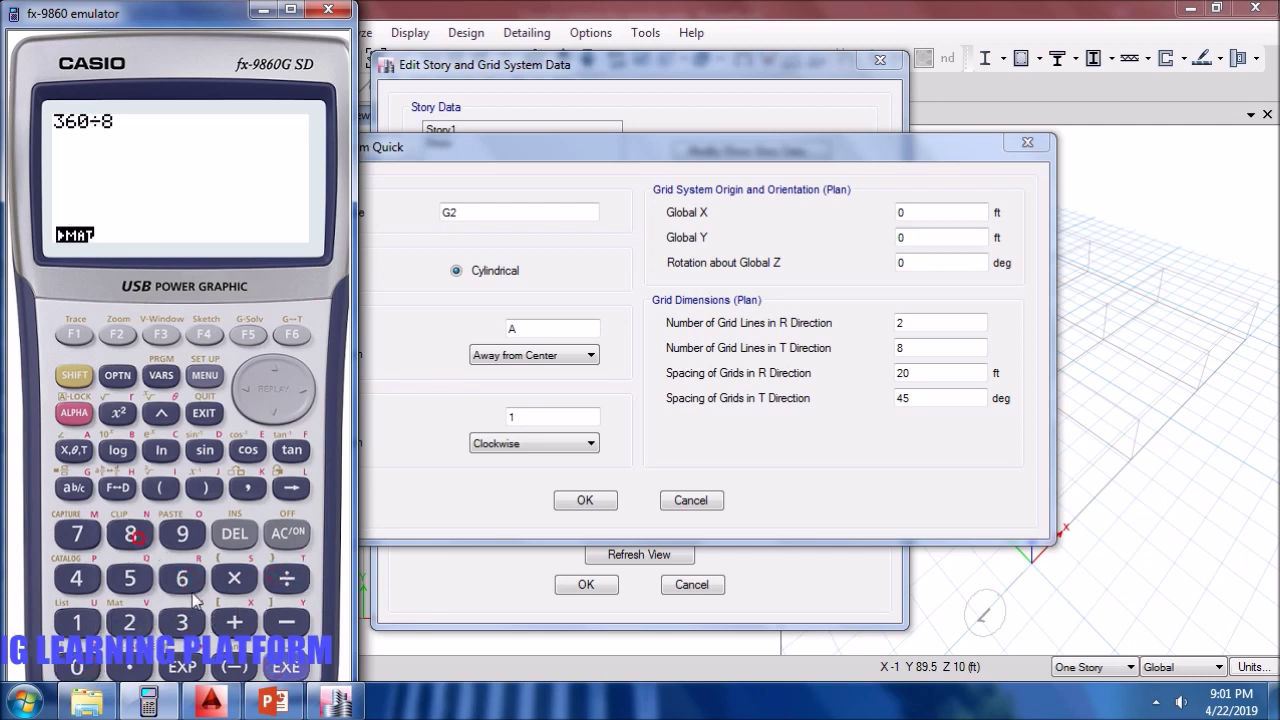
left_click(285, 667)
left_click(327, 10)
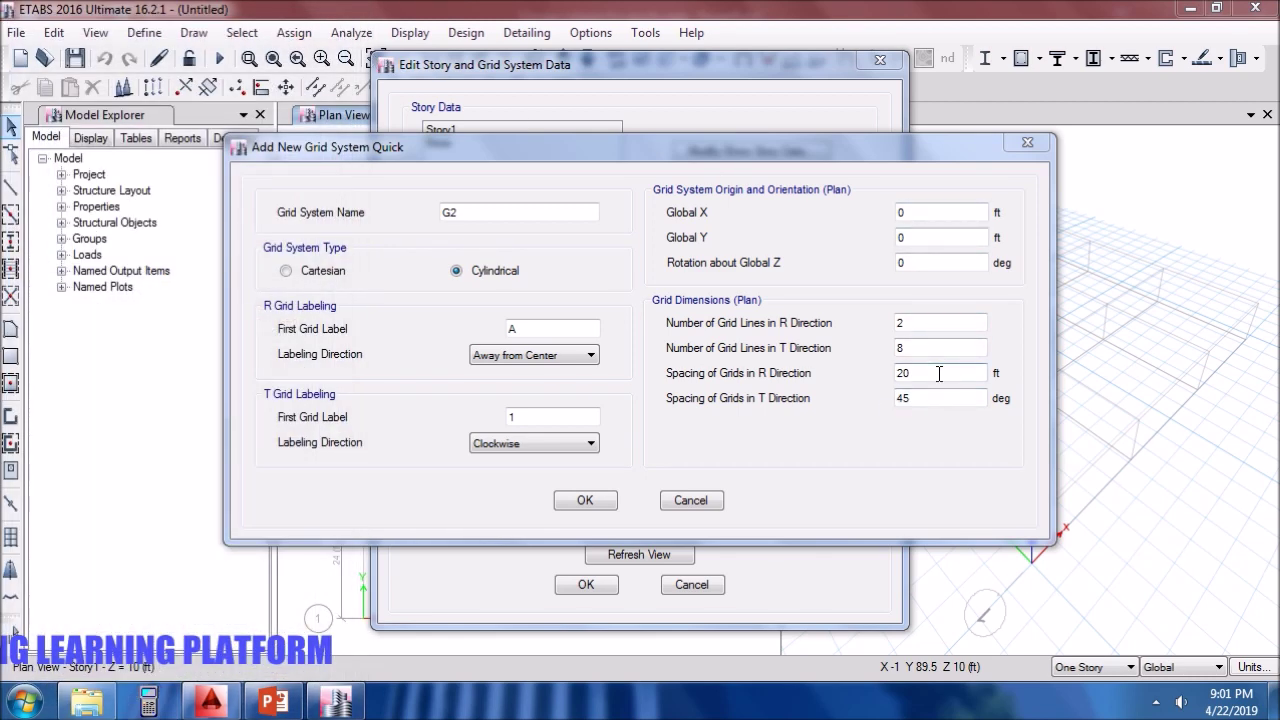
Accept grid G2 and delete the original grid system G1.
left_click(583, 499)
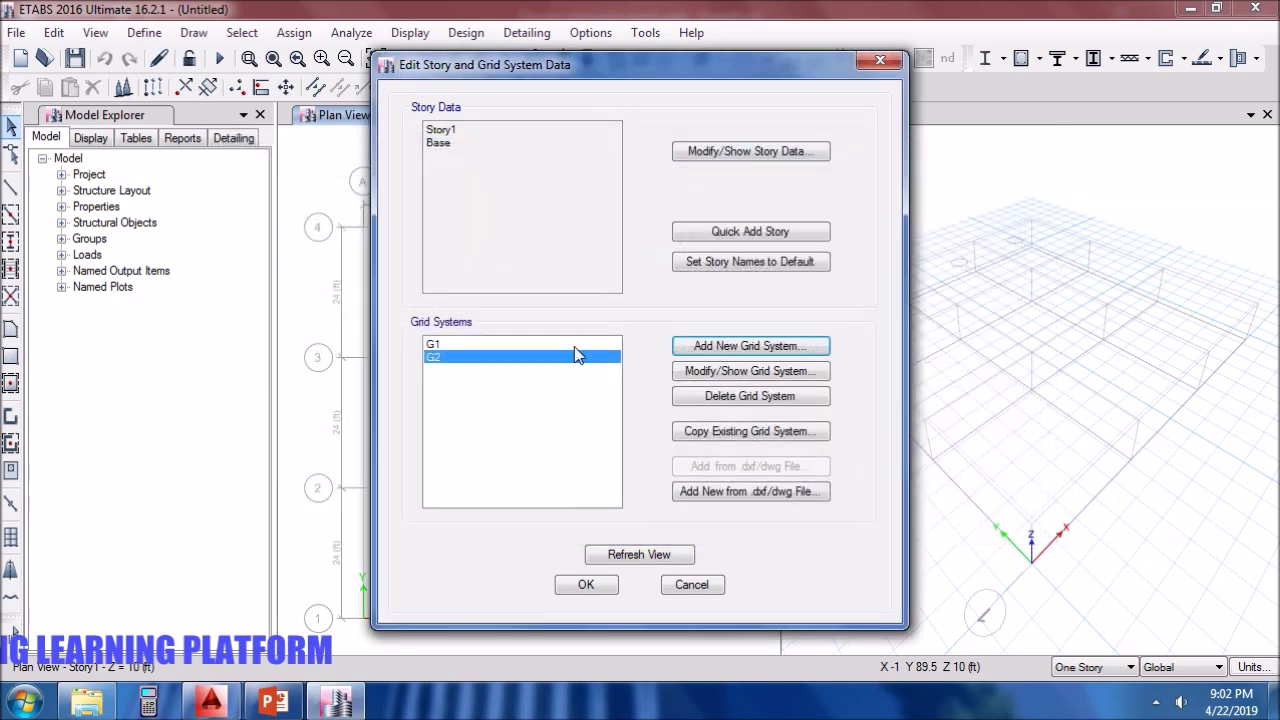
left_click(574, 343)
left_click(760, 396)
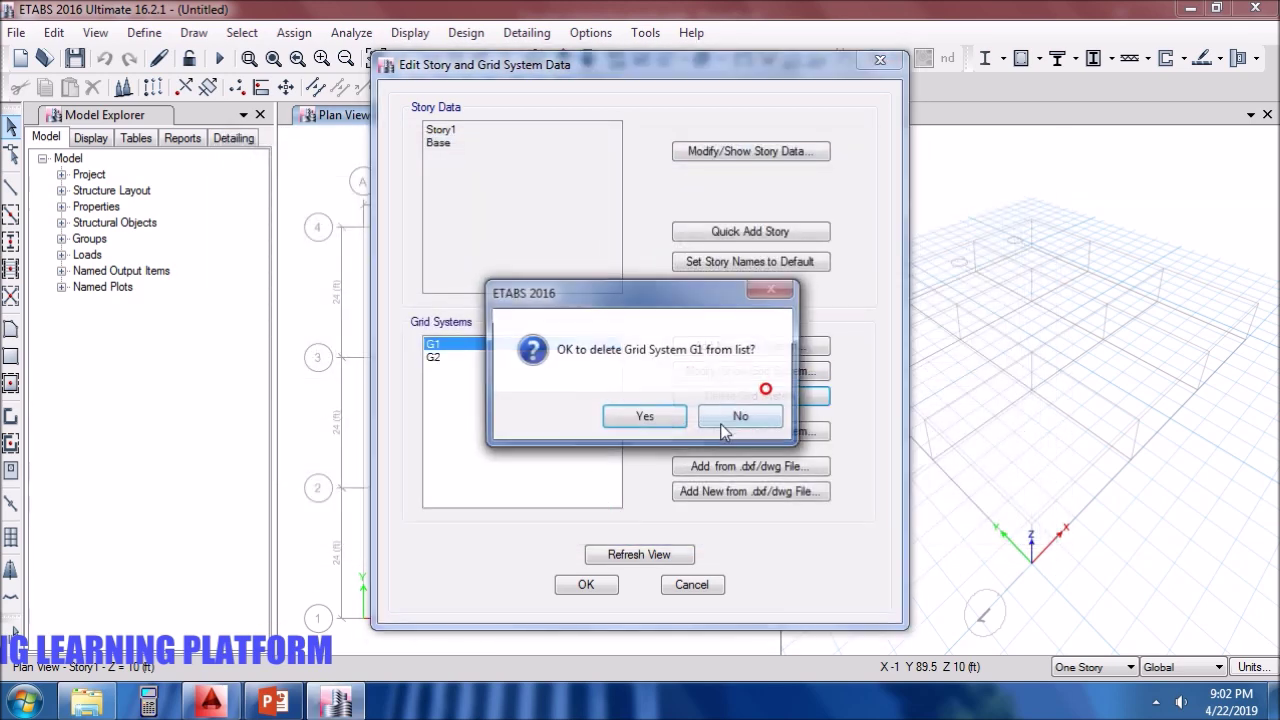
left_click(670, 420)
Add a third ring C to G2 with row B spacing set to 1 ft.
left_click(750, 370)
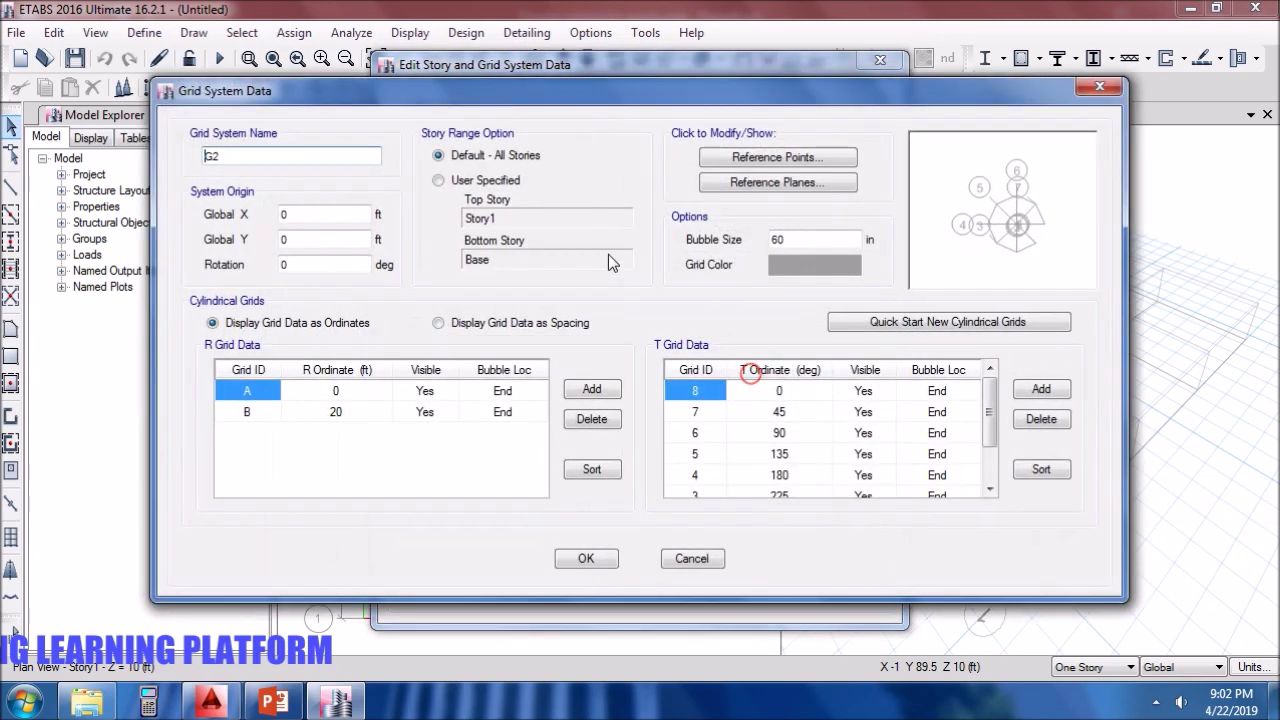
left_click(346, 414)
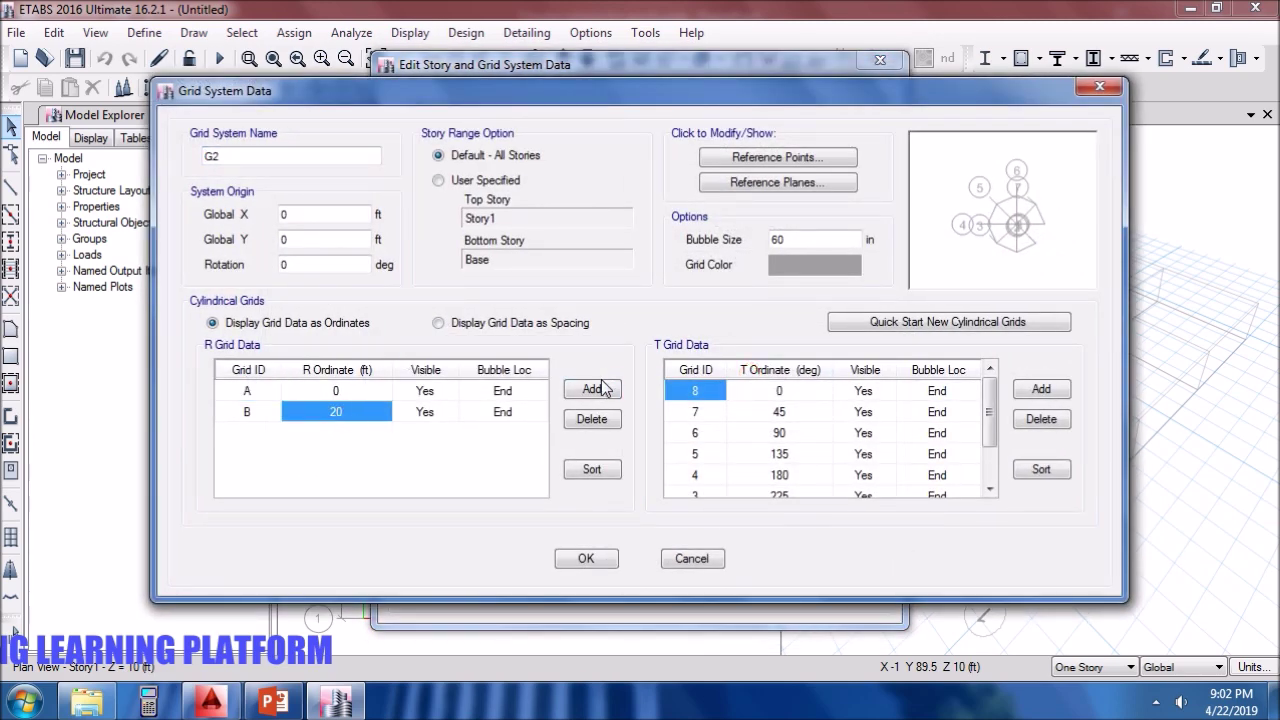
left_click(500, 322)
left_click(344, 405)
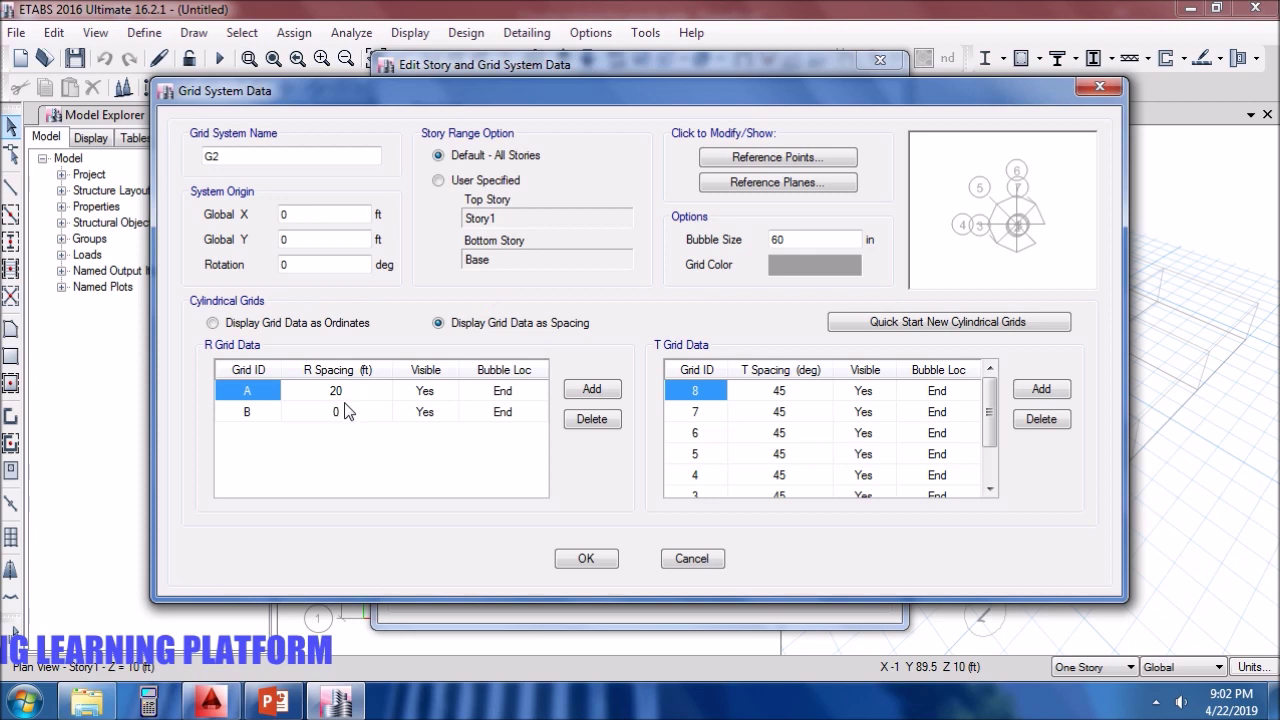
left_click(591, 389)
left_click(340, 408)
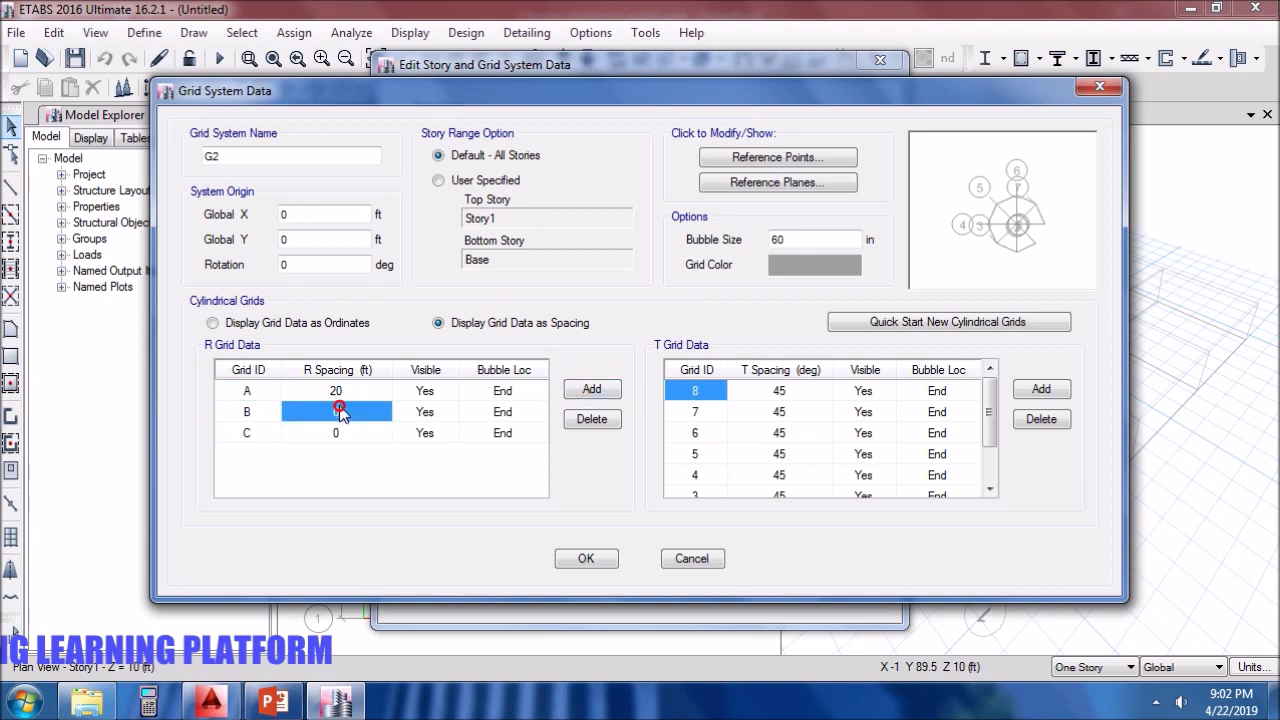
type("1")
key("Return")
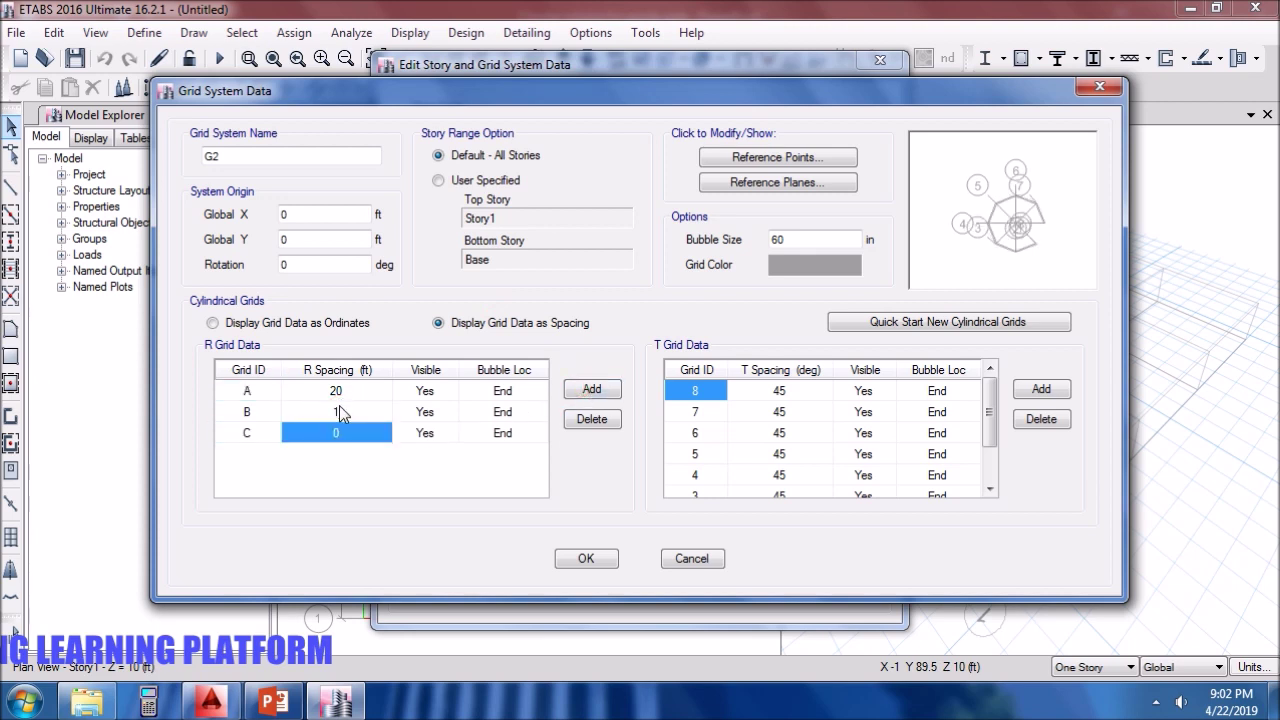
Apply the grid changes, refresh the views and close the 3-D view.
left_click(586, 558)
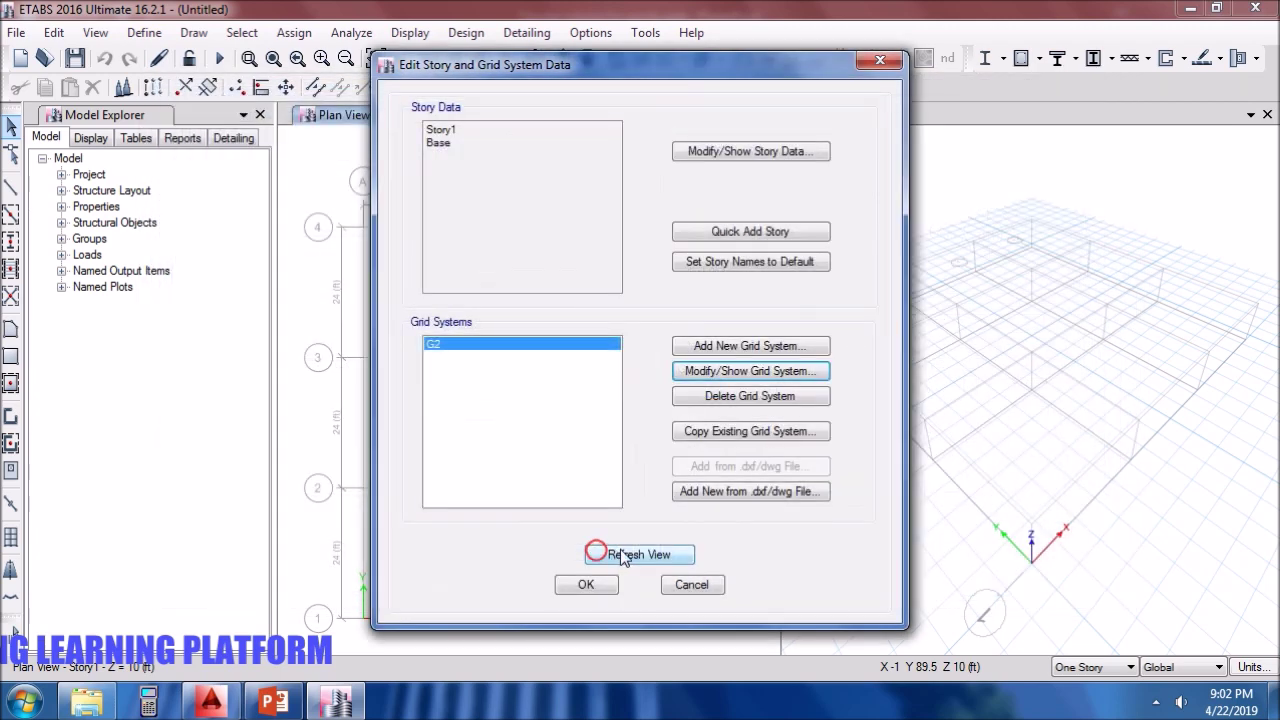
left_click(620, 554)
left_click(586, 585)
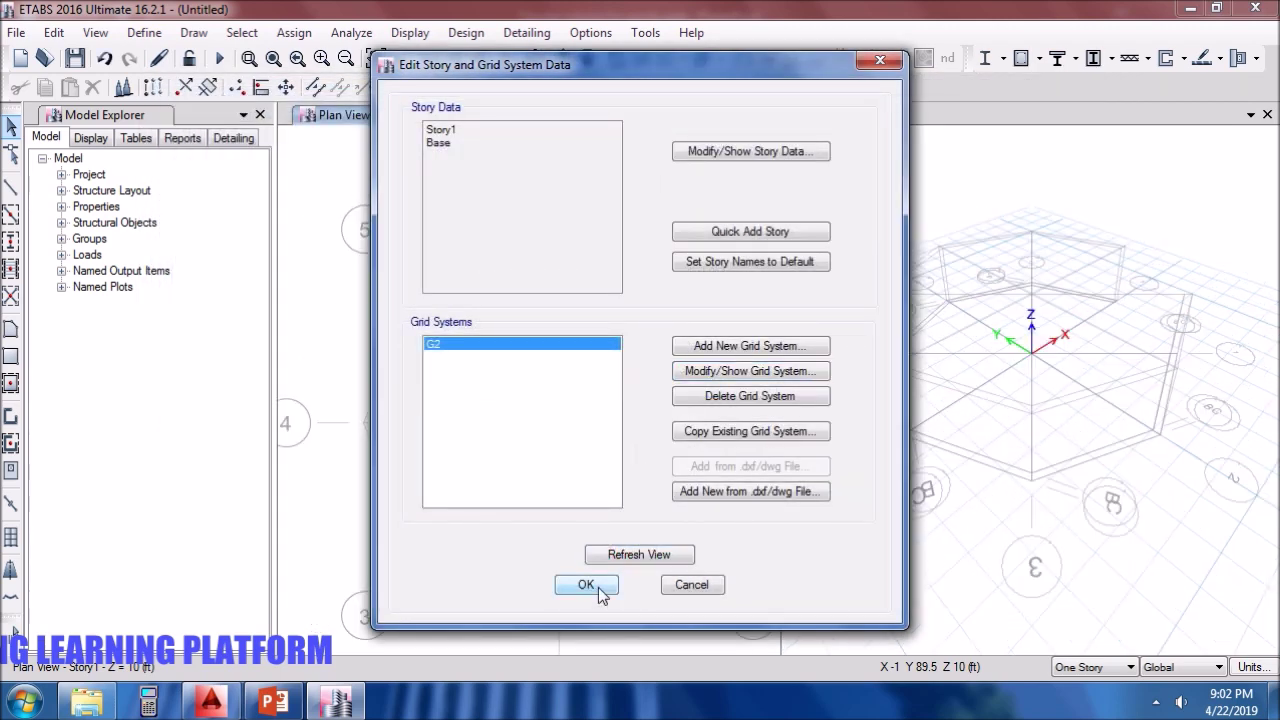
middle_click_drag(680, 480, 655, 464)
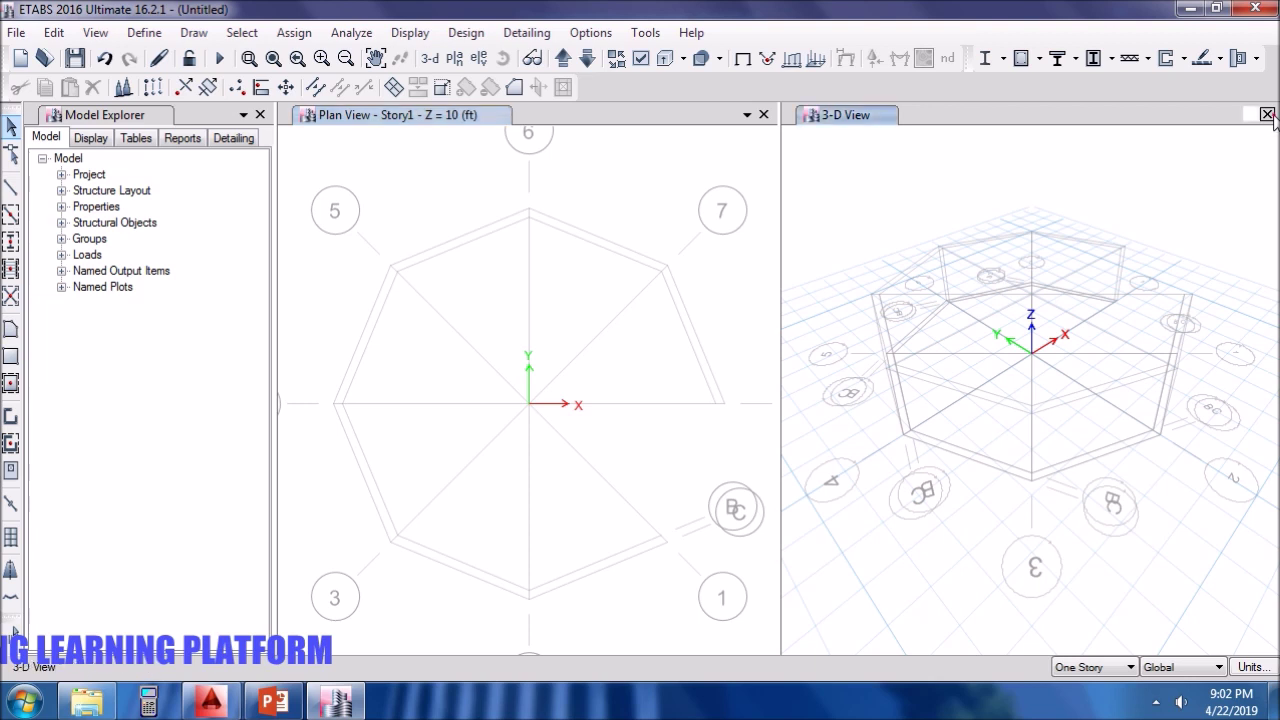
left_click(1267, 115)
Start Quick Draw Columns with AUTOSELECT as the column property.
middle_click_drag(1134, 431, 974, 371)
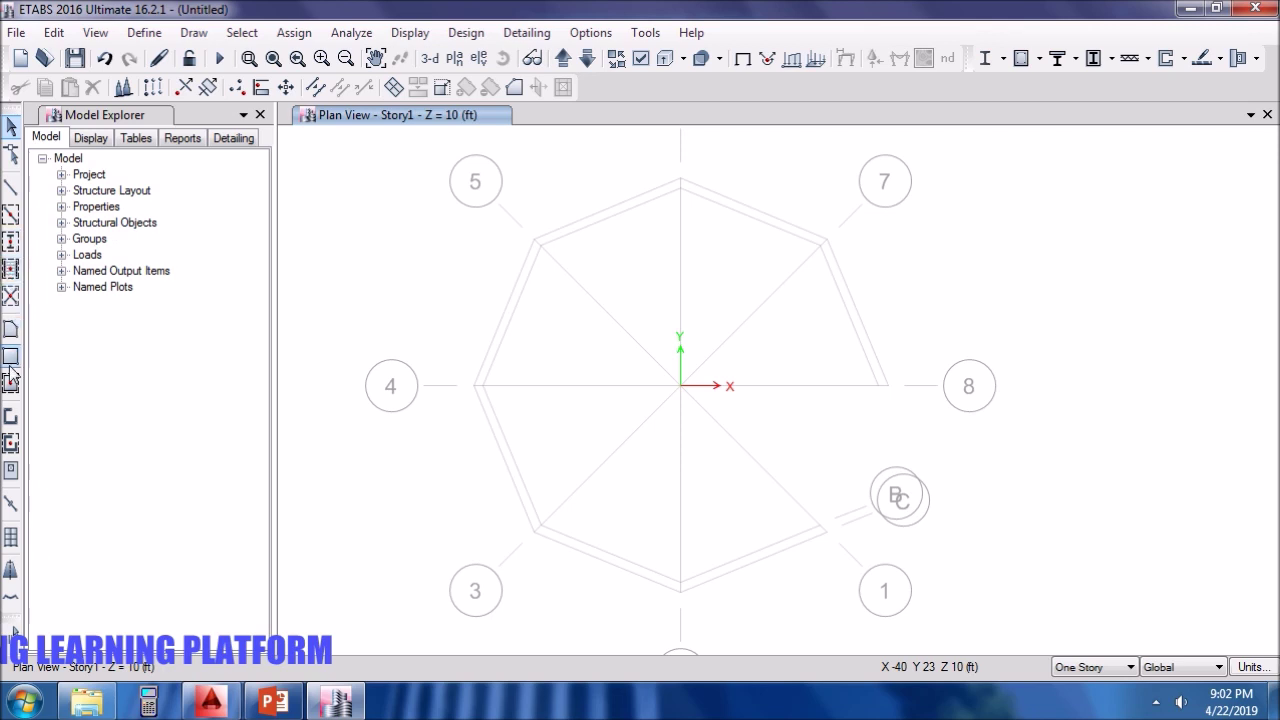
left_click(10, 241)
left_click(246, 553)
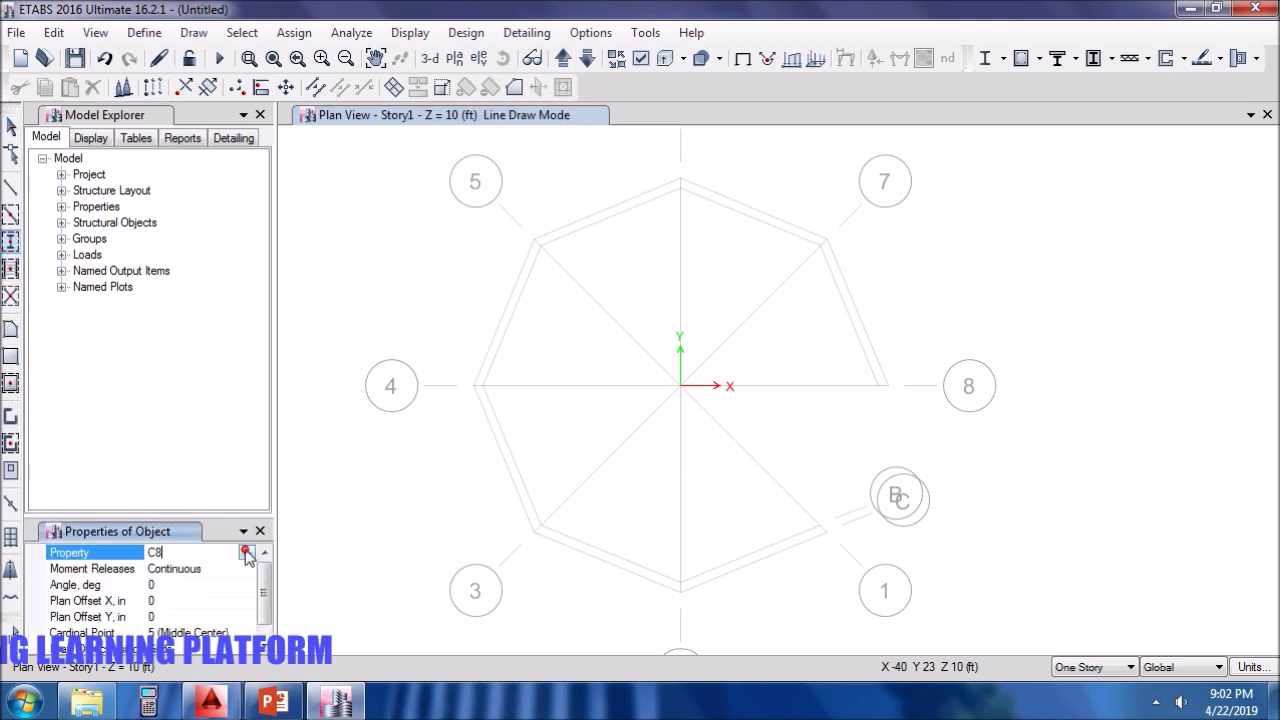
left_click(245, 552)
left_click(217, 570)
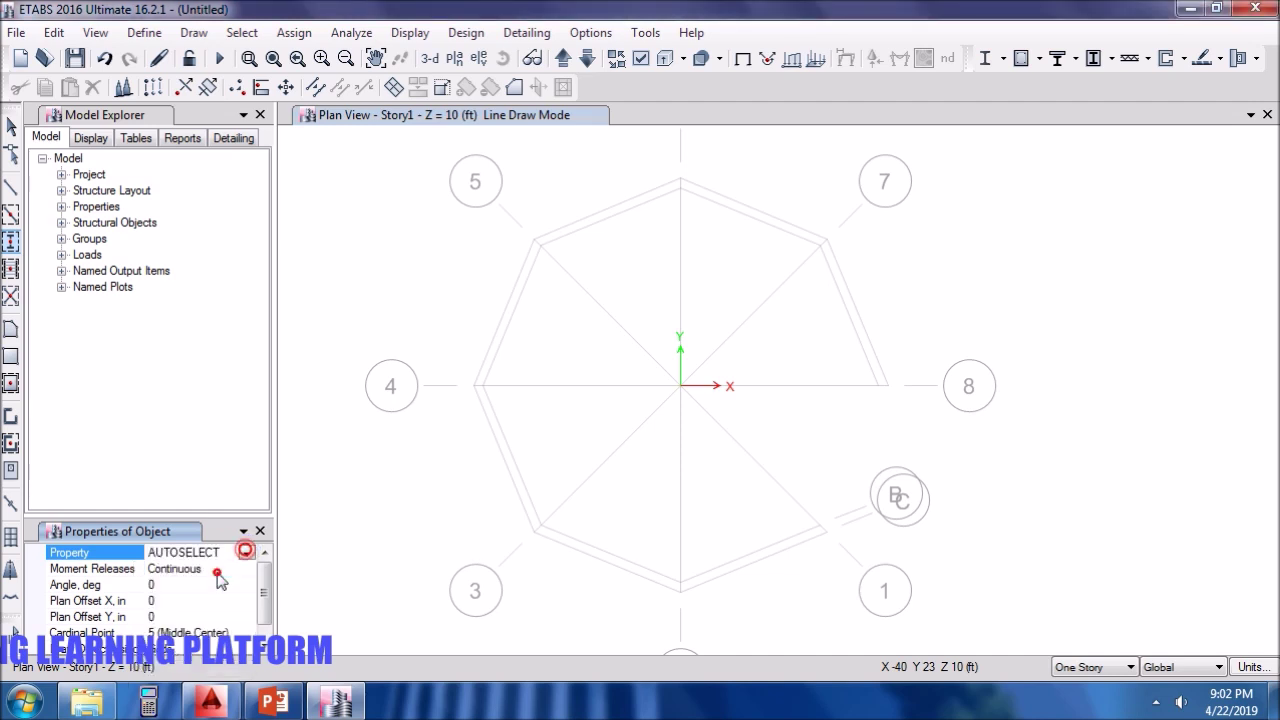
Place columns at all eight ring B points, B-1 through B-8.
left_click(820, 527)
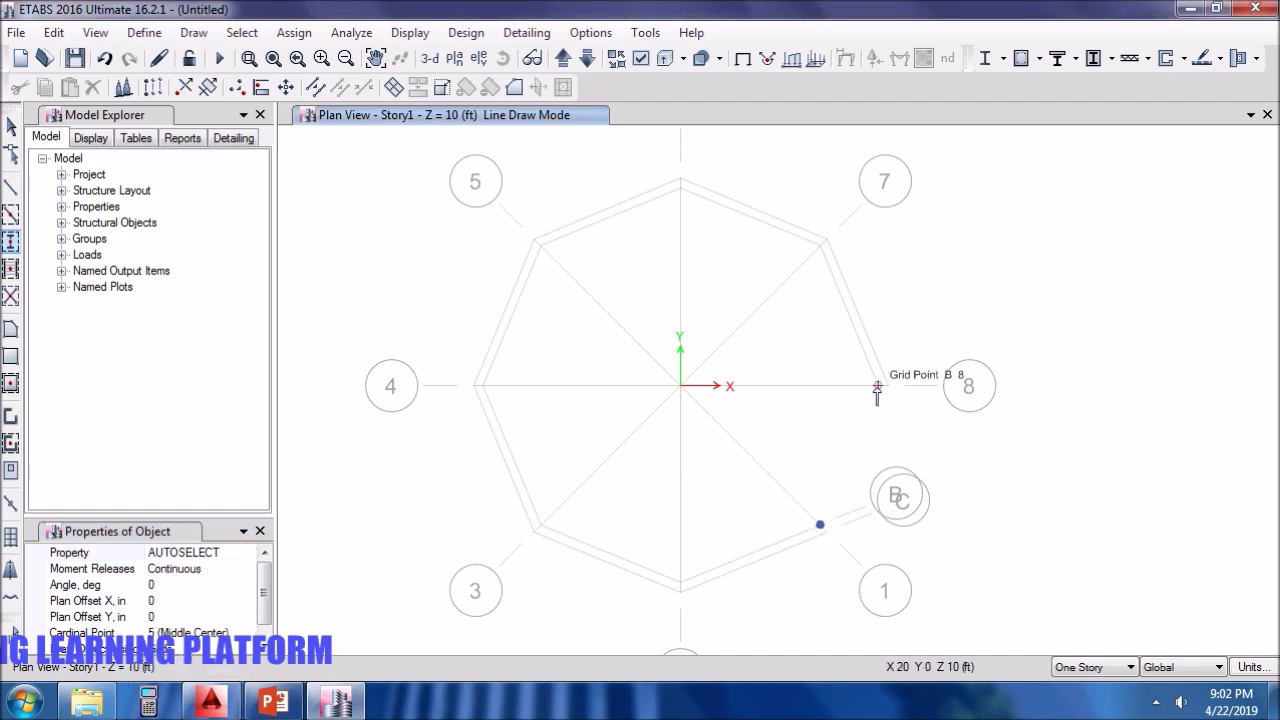
left_click(877, 386)
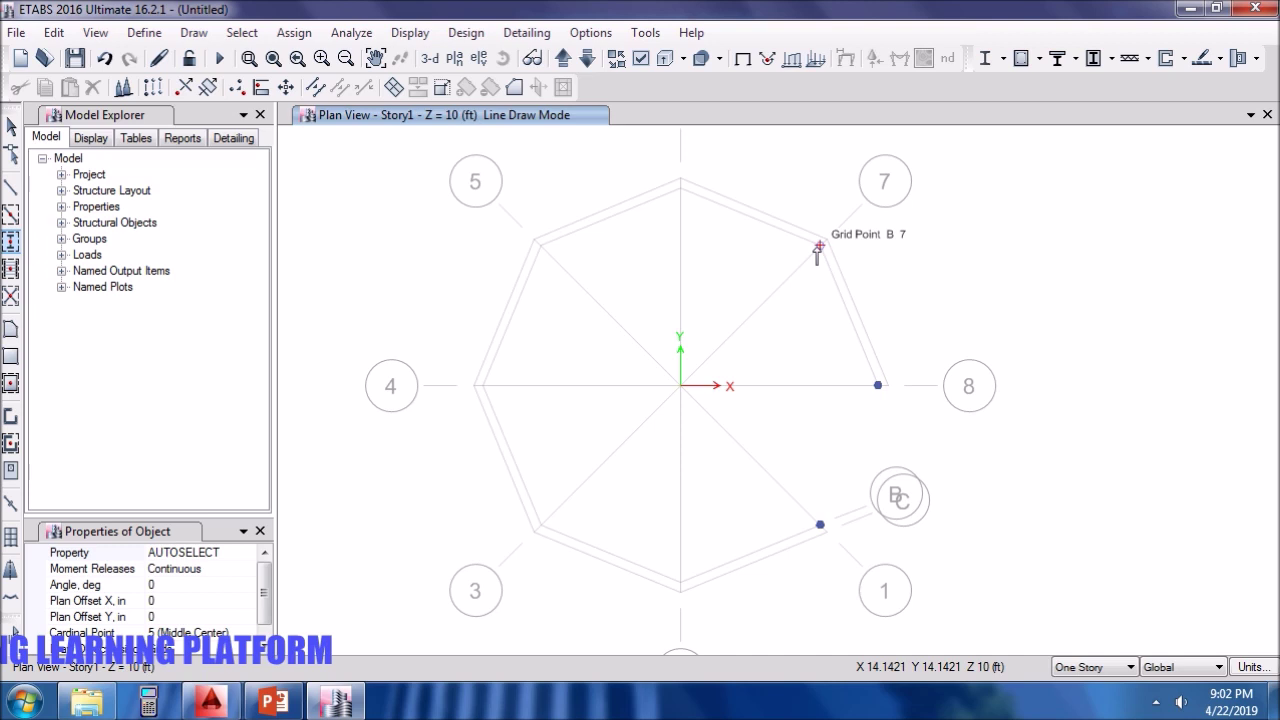
left_click(819, 246)
left_click(680, 189)
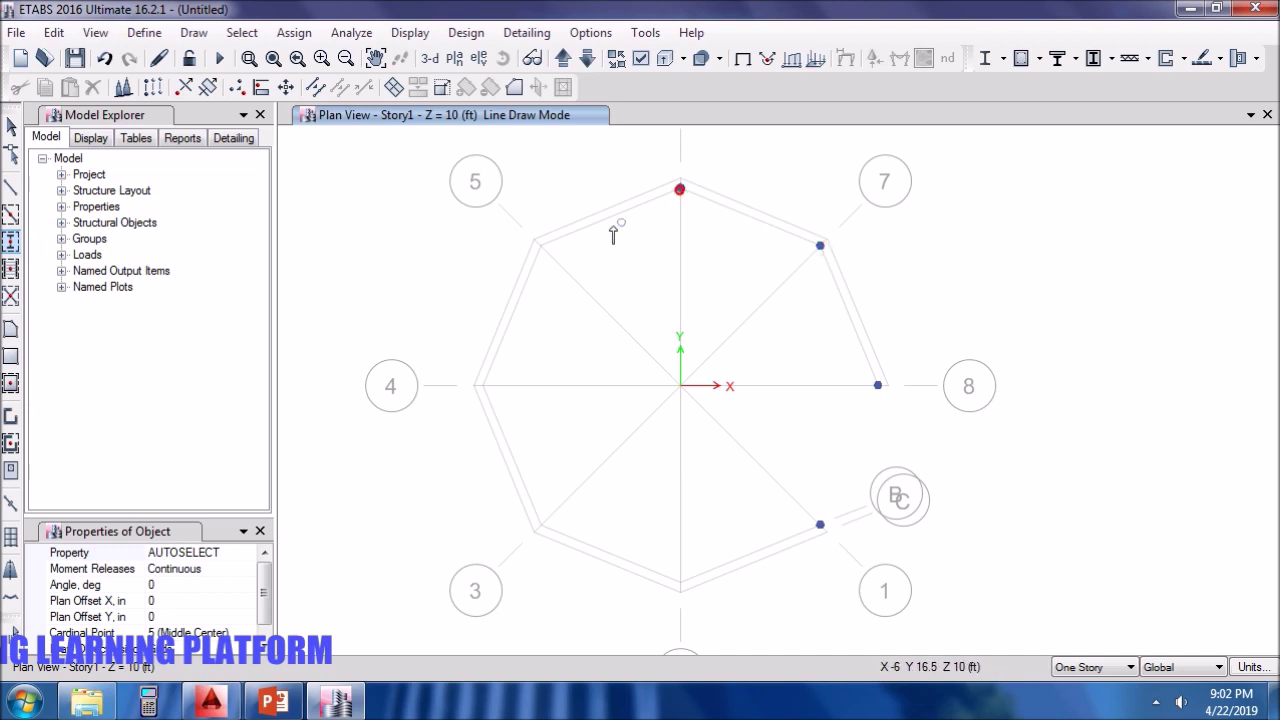
left_click(541, 245)
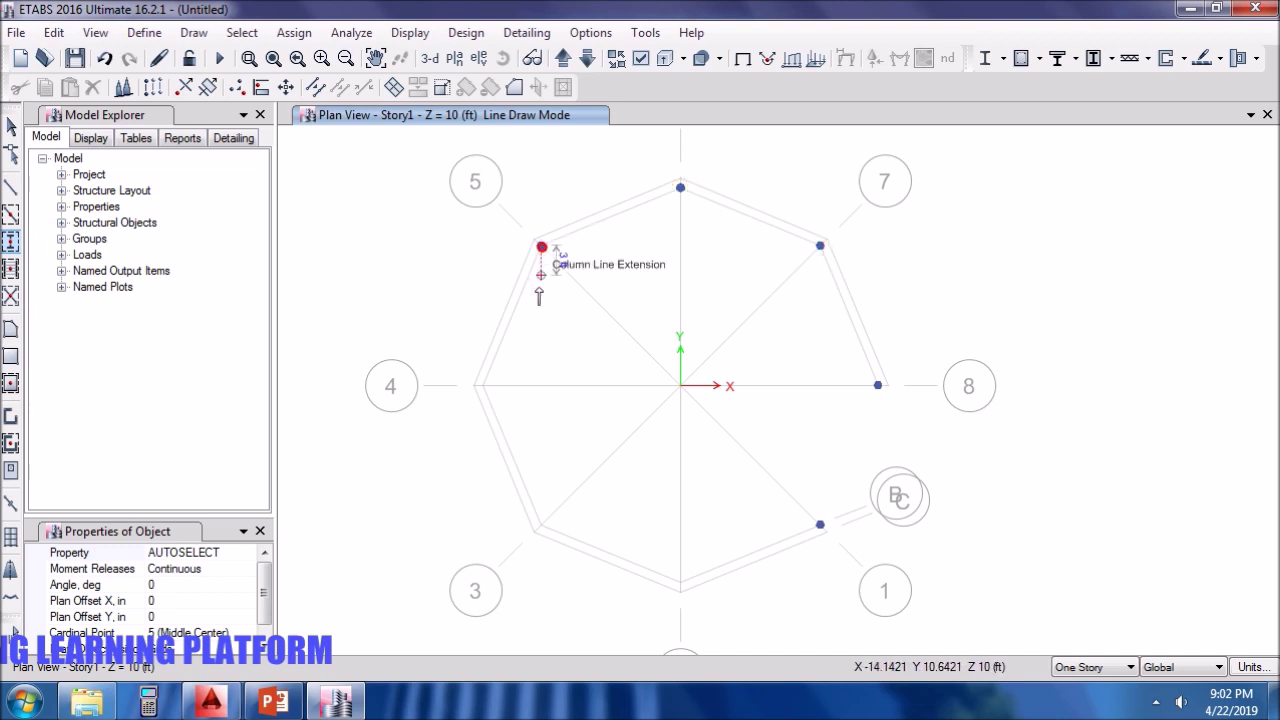
left_click(483, 386)
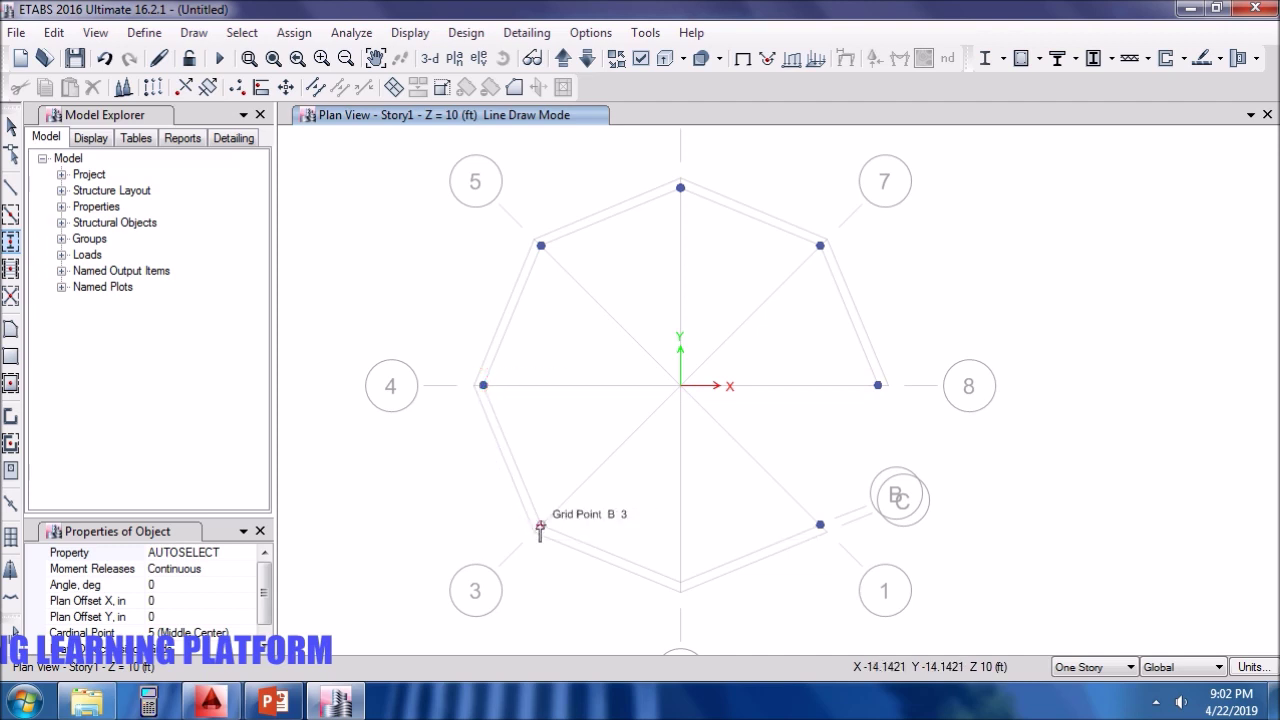
left_click(540, 525)
left_click(680, 582)
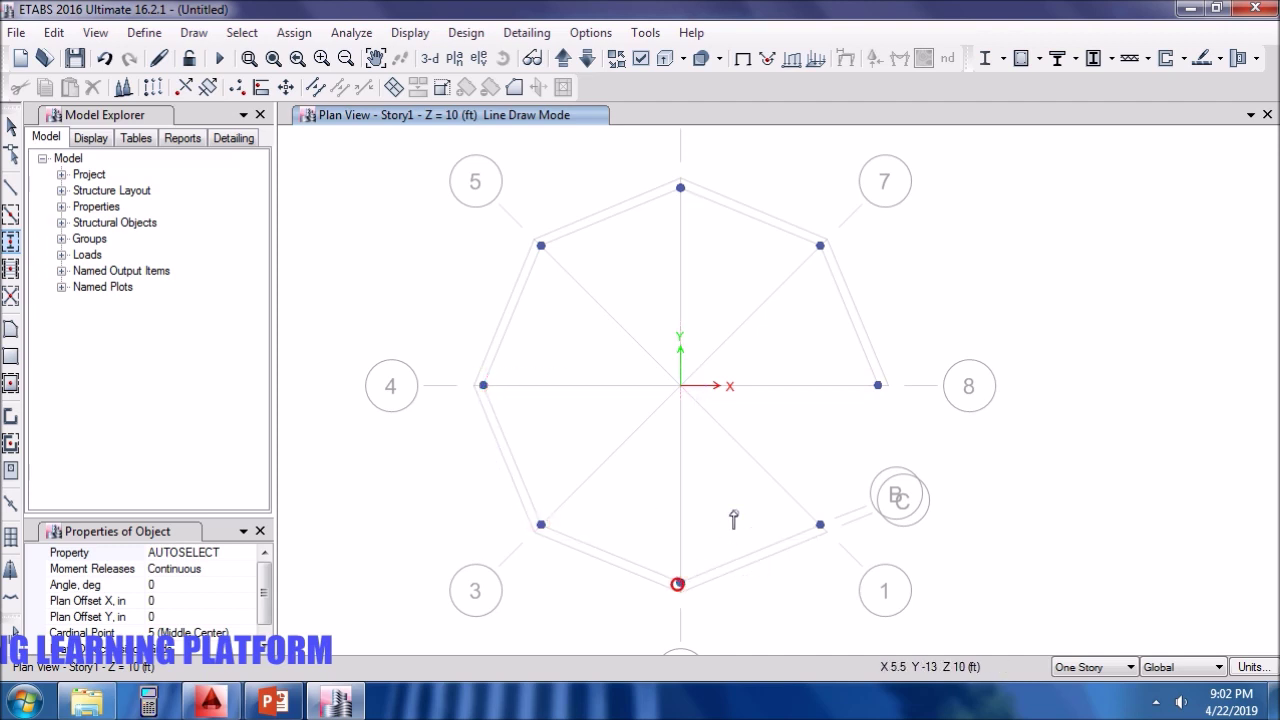
key("Escape")
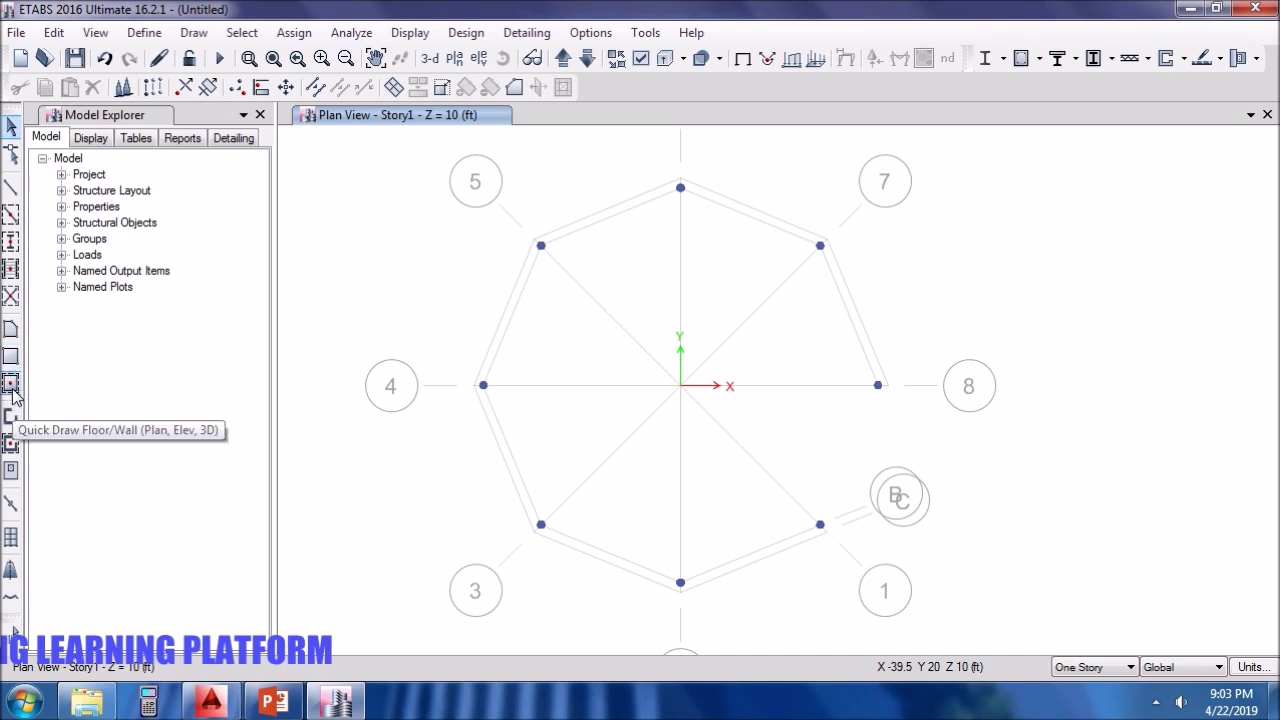
Start drawing floor areas with Slab 8 as the section property.
left_click(11, 331)
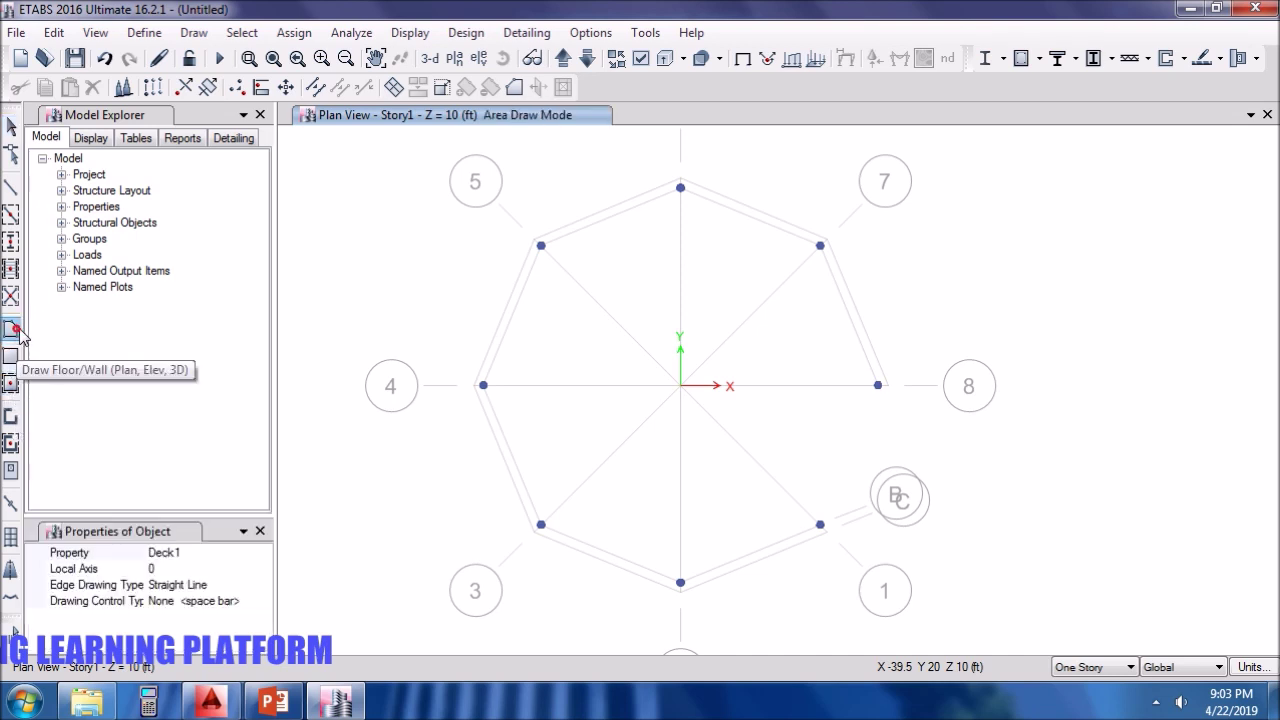
left_click(265, 554)
left_click(265, 554)
left_click(205, 605)
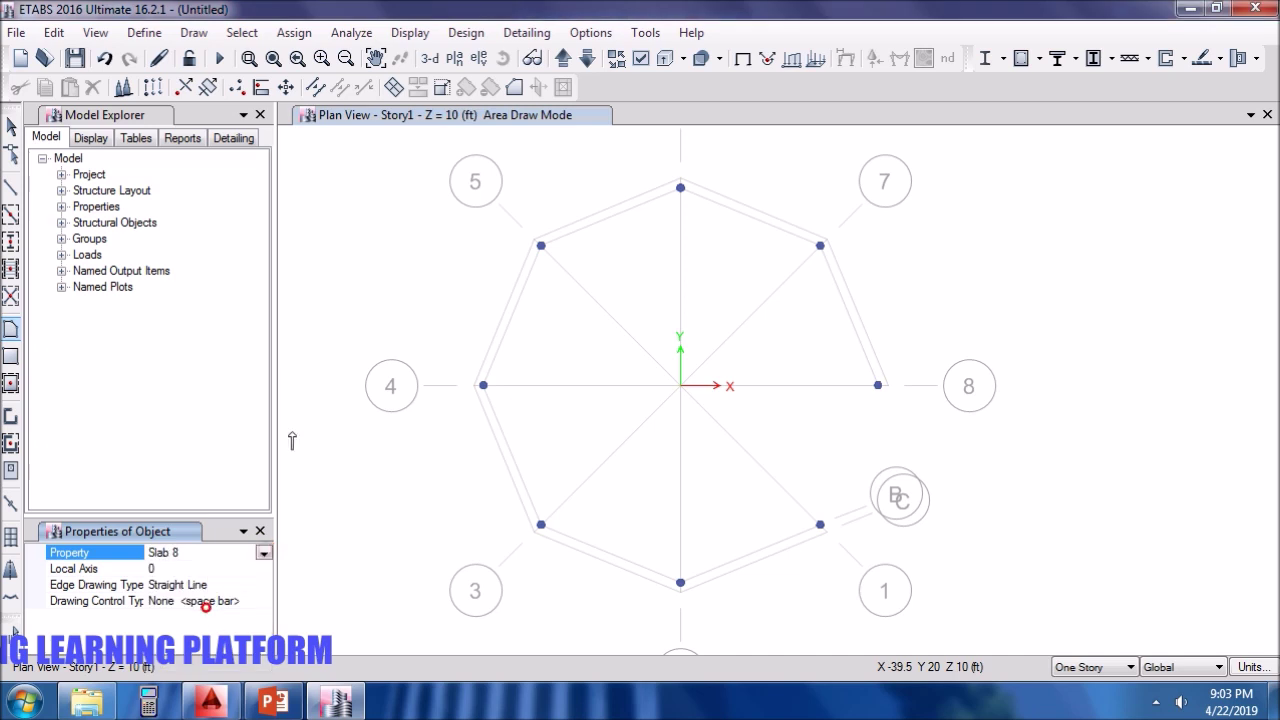
Draw a rectangular slab of about 63 ft by 50.5 ft enclosing the whole octagon.
left_click(383, 143)
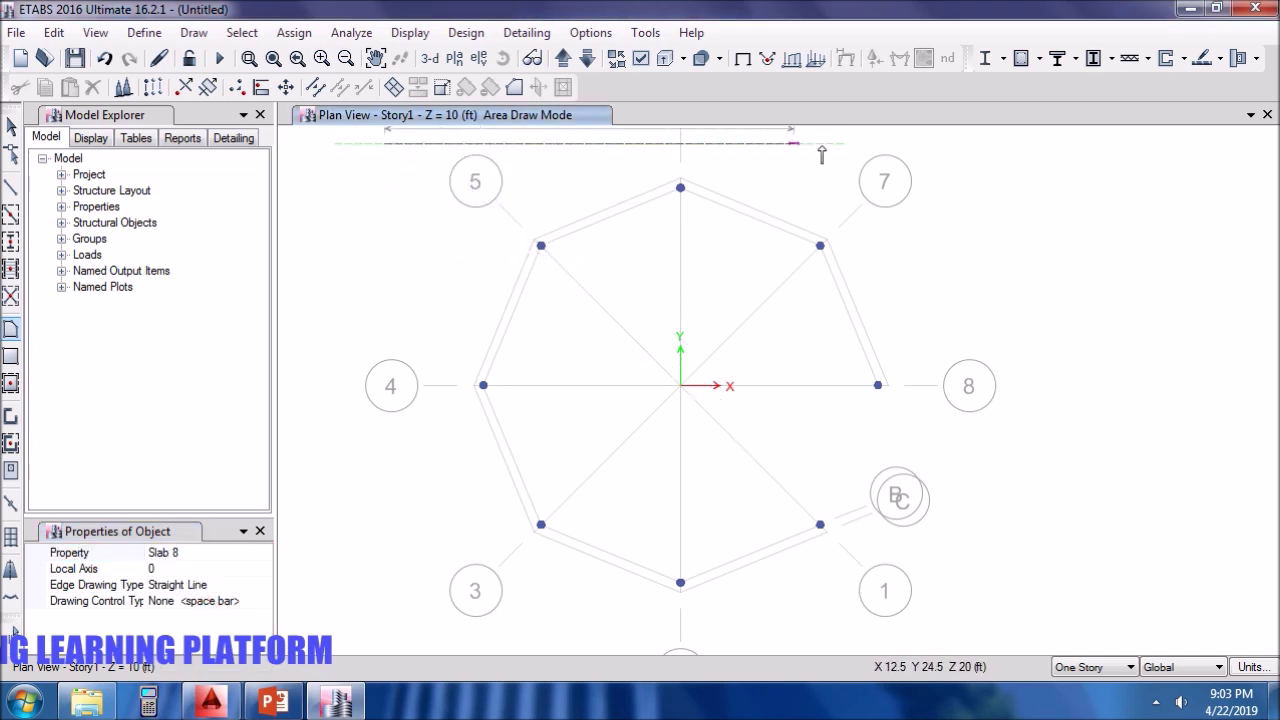
left_click(1002, 144)
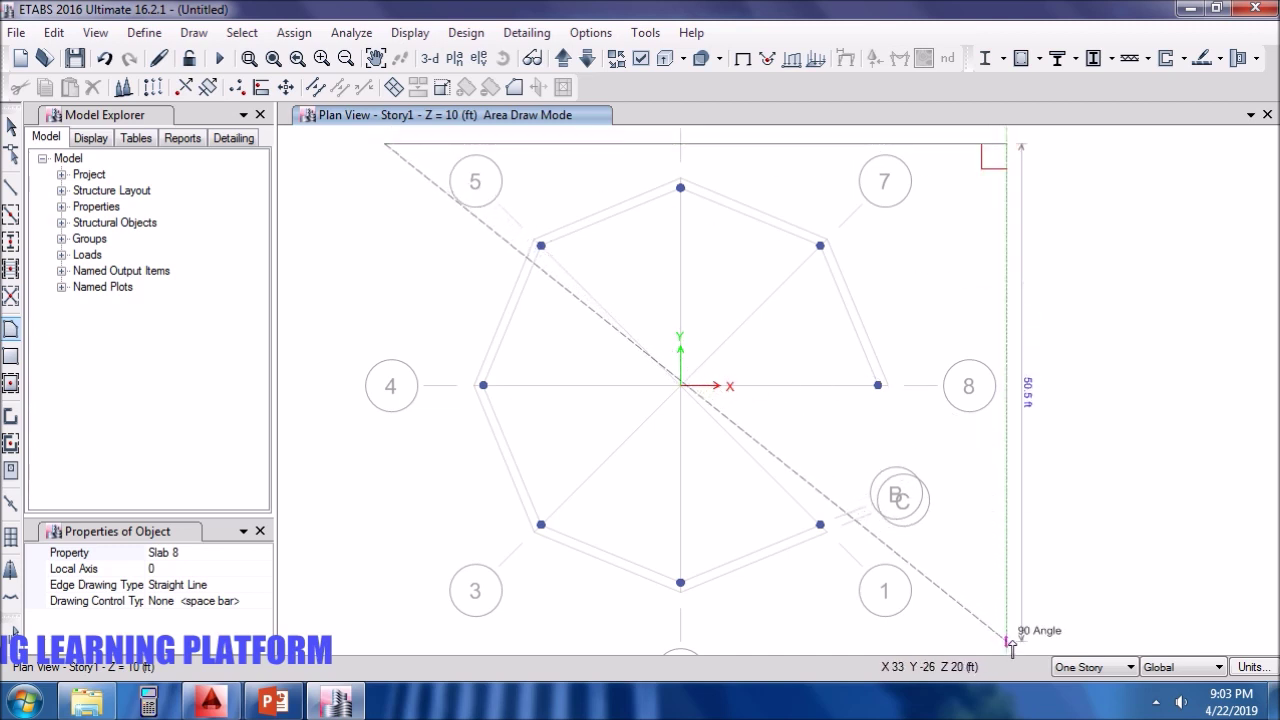
left_click(1007, 641)
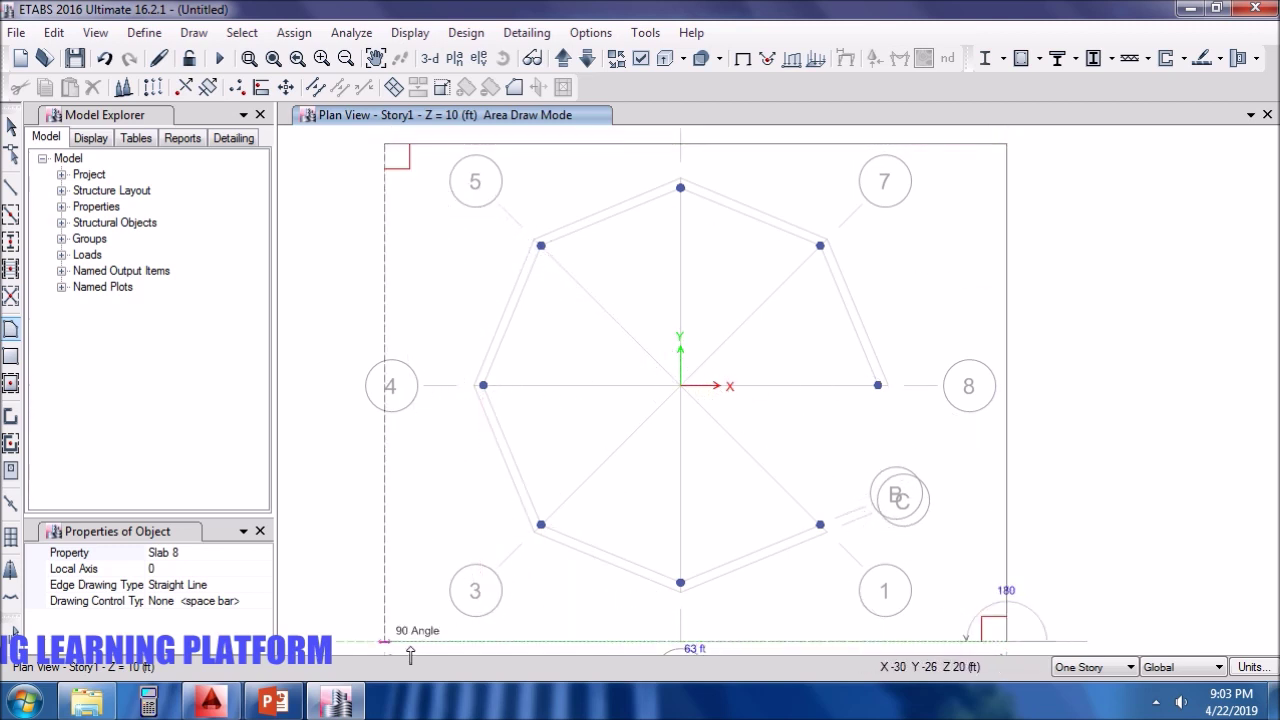
left_click(390, 645)
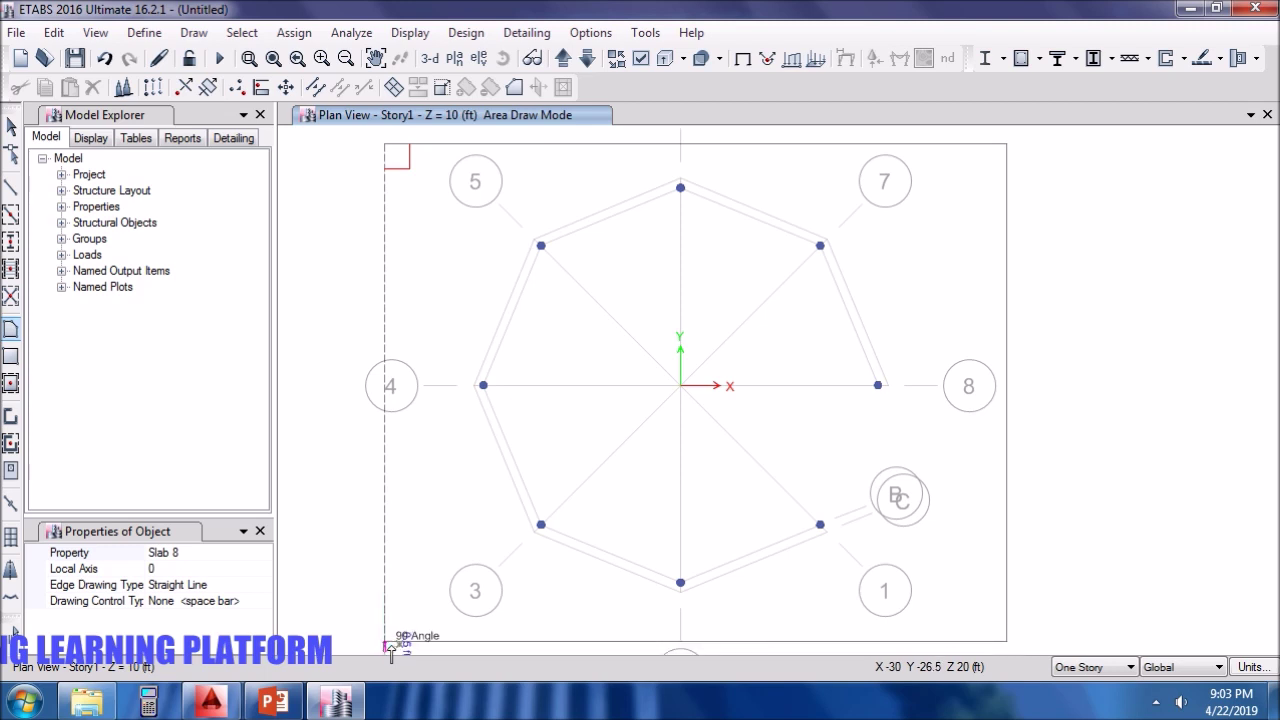
key("Return")
key("Escape")
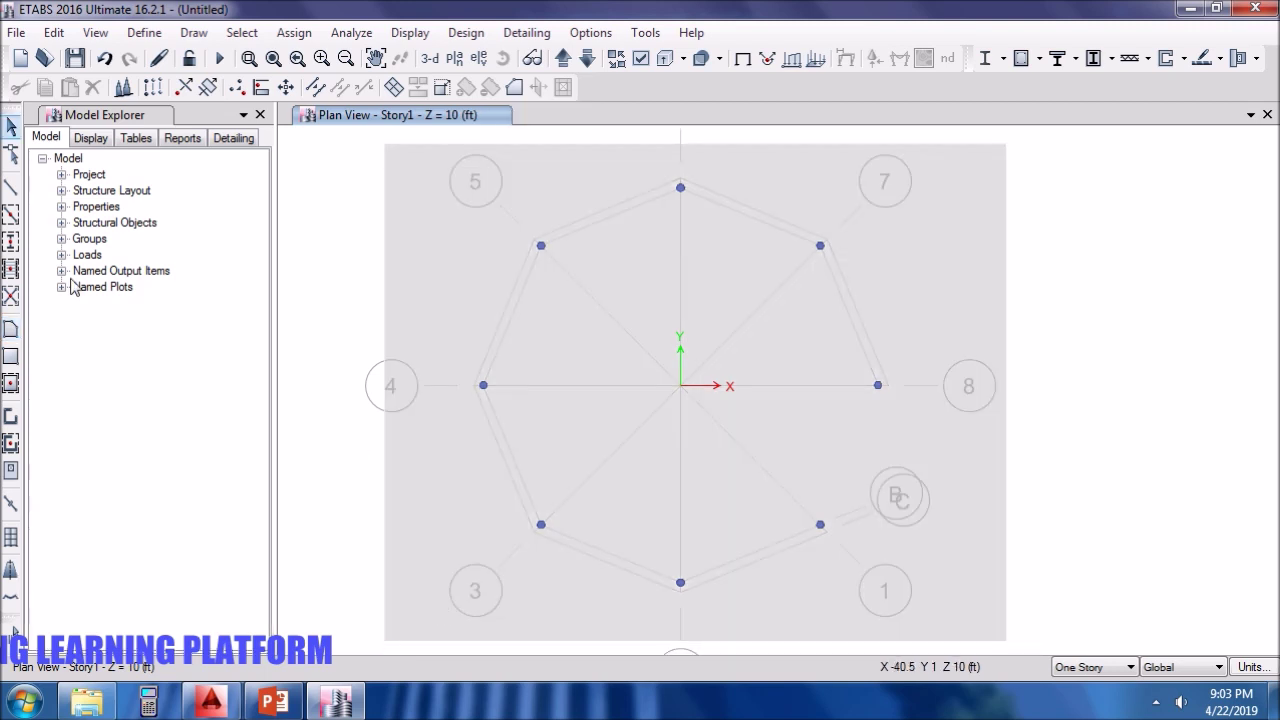
Draw a None-property frame line along the top-left octagon edge and select joint C5.
left_click(11, 187)
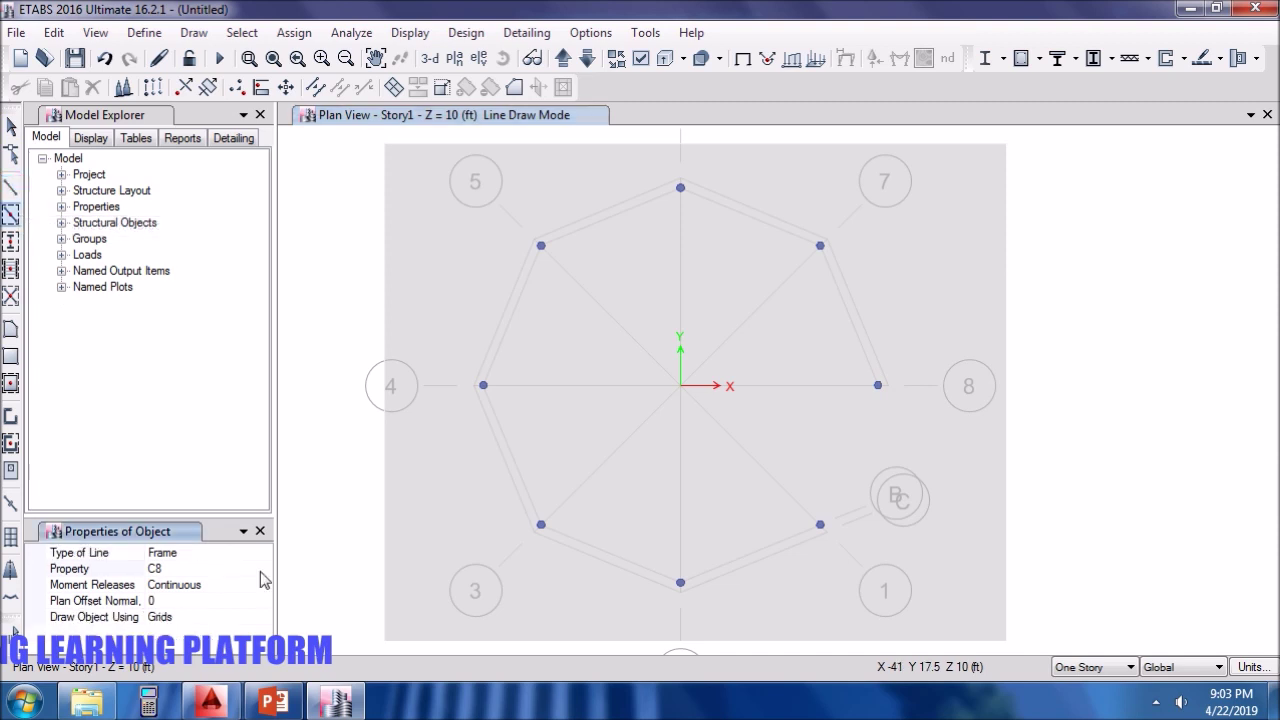
left_click(264, 568)
left_click(220, 556)
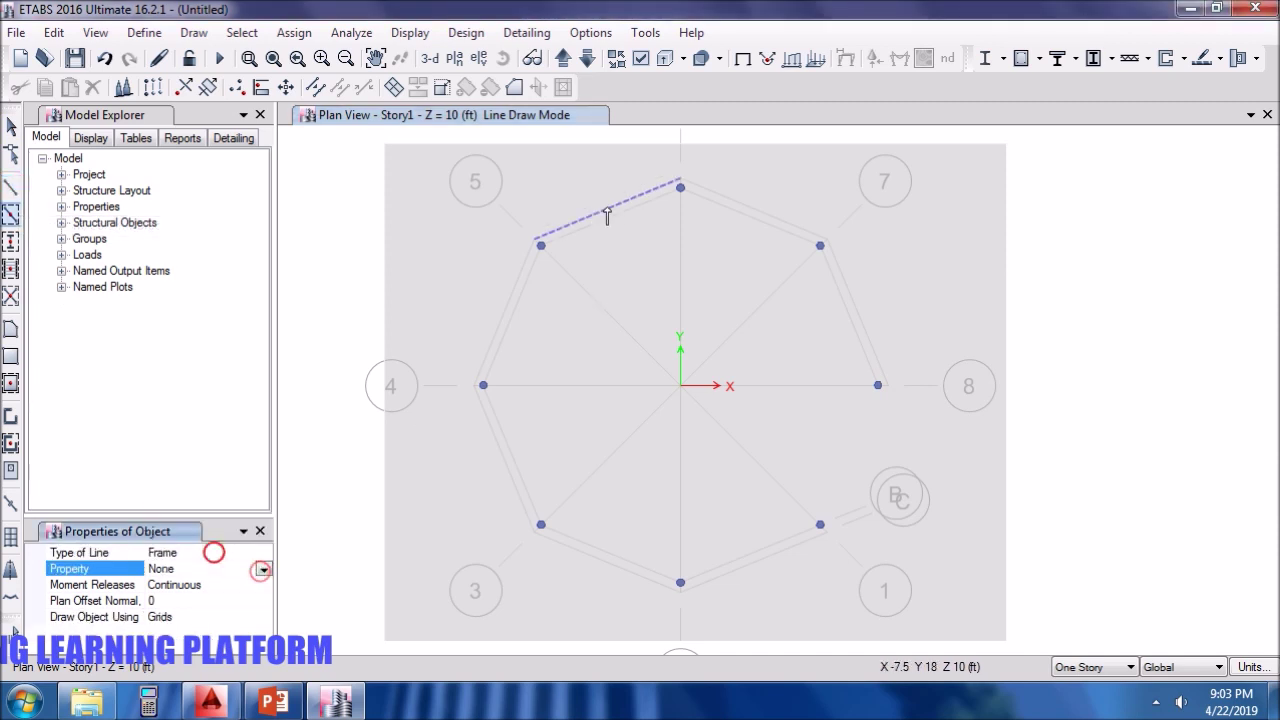
left_click(603, 207)
key("Escape")
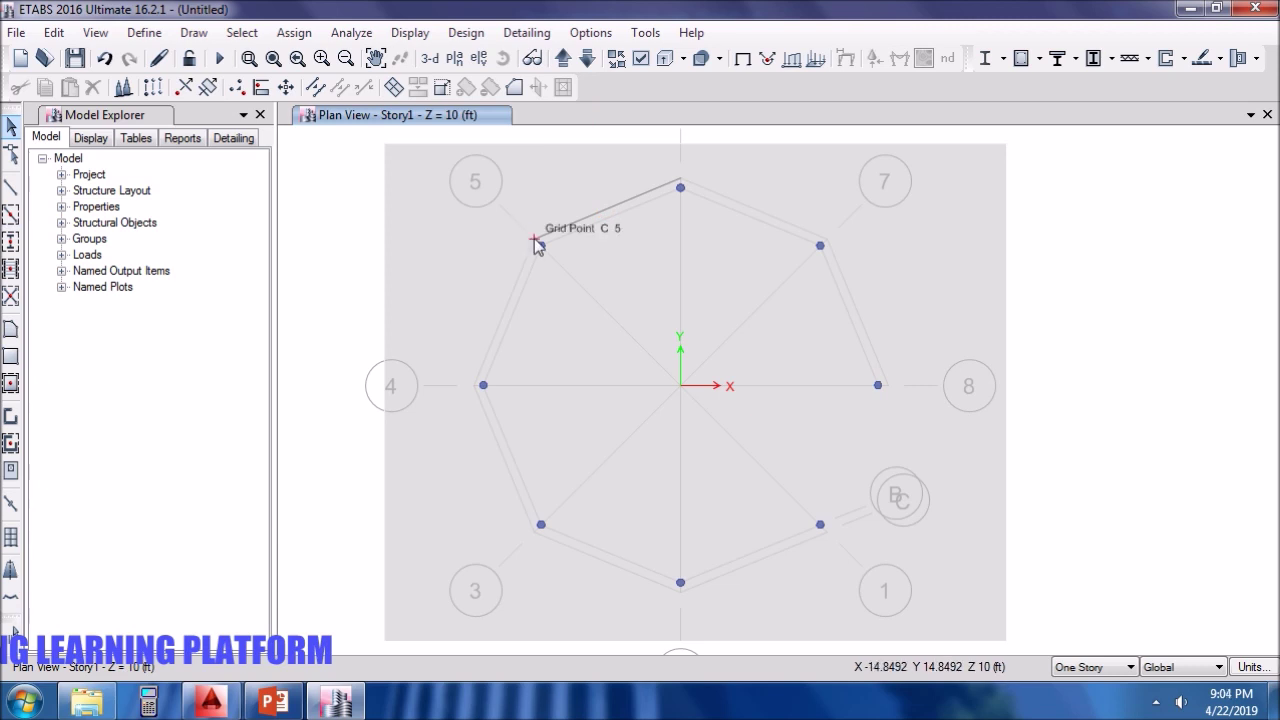
left_click(534, 241)
Start a radial Extrude Joints to Frames with its rotation centre at the plan origin.
left_click(64, 35)
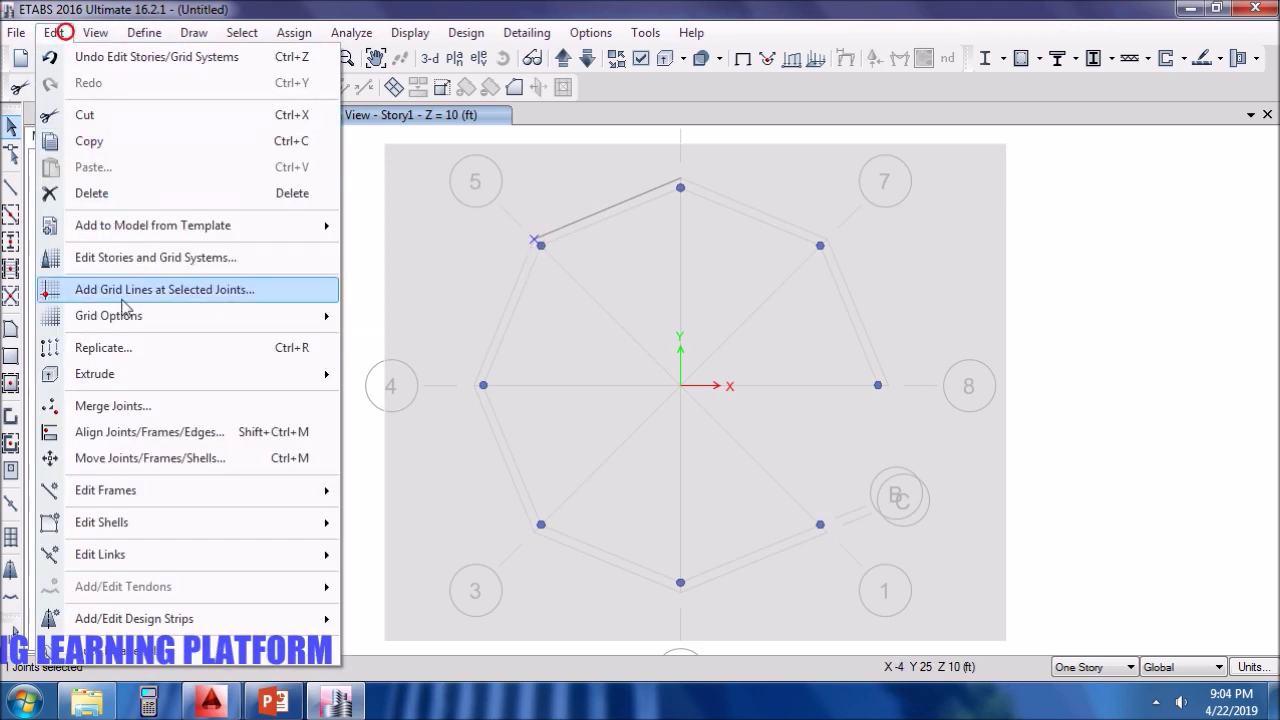
mouse_move(146, 380)
left_click(392, 378)
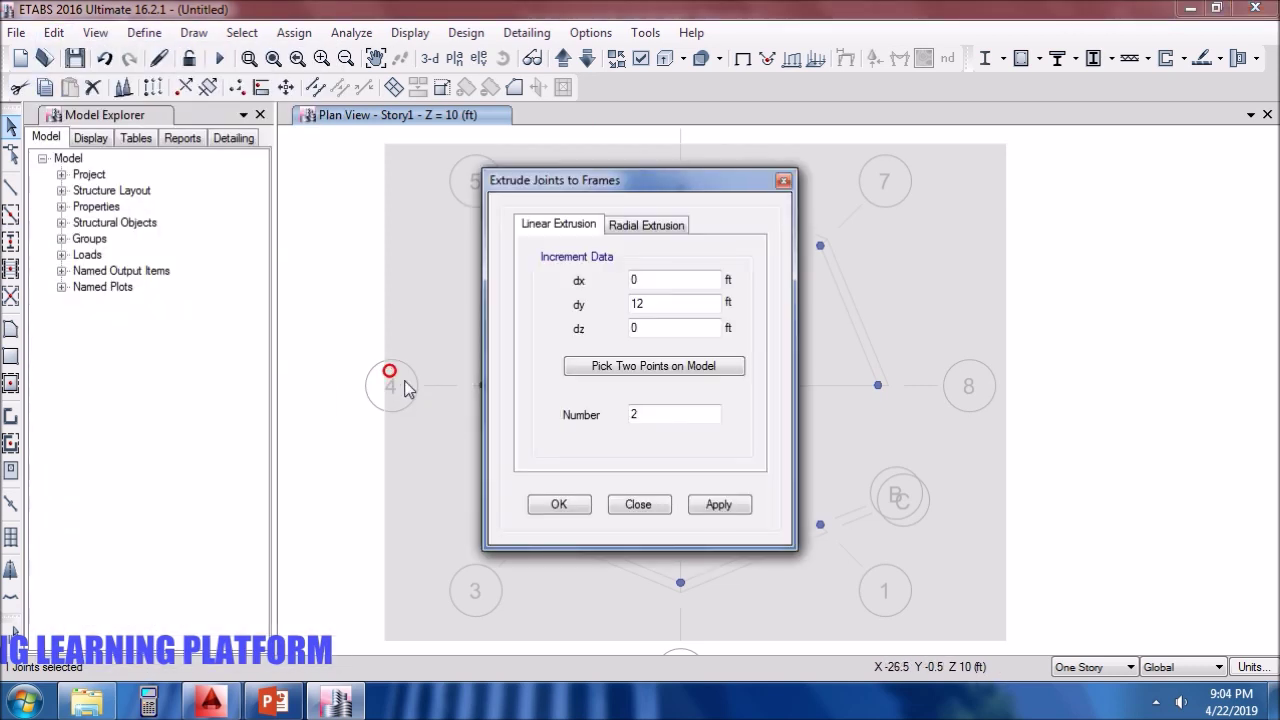
left_click(664, 226)
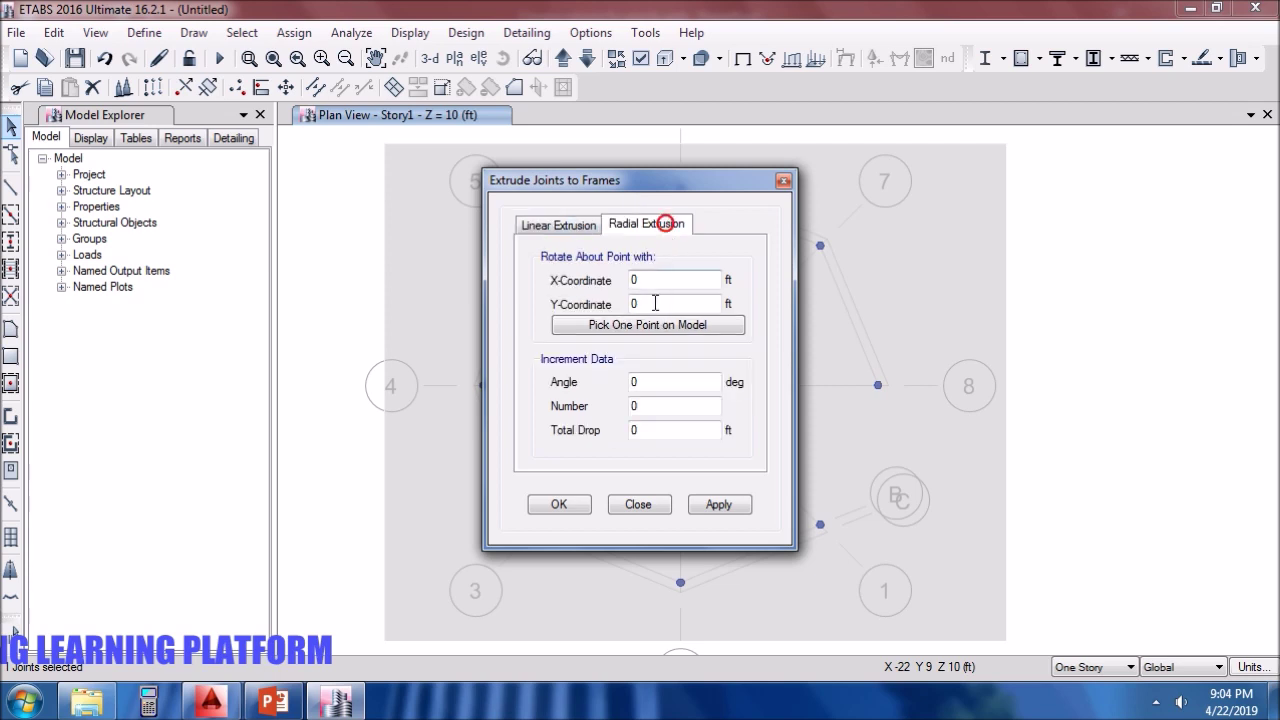
left_click_drag(688, 184, 197, 172)
left_click(200, 316)
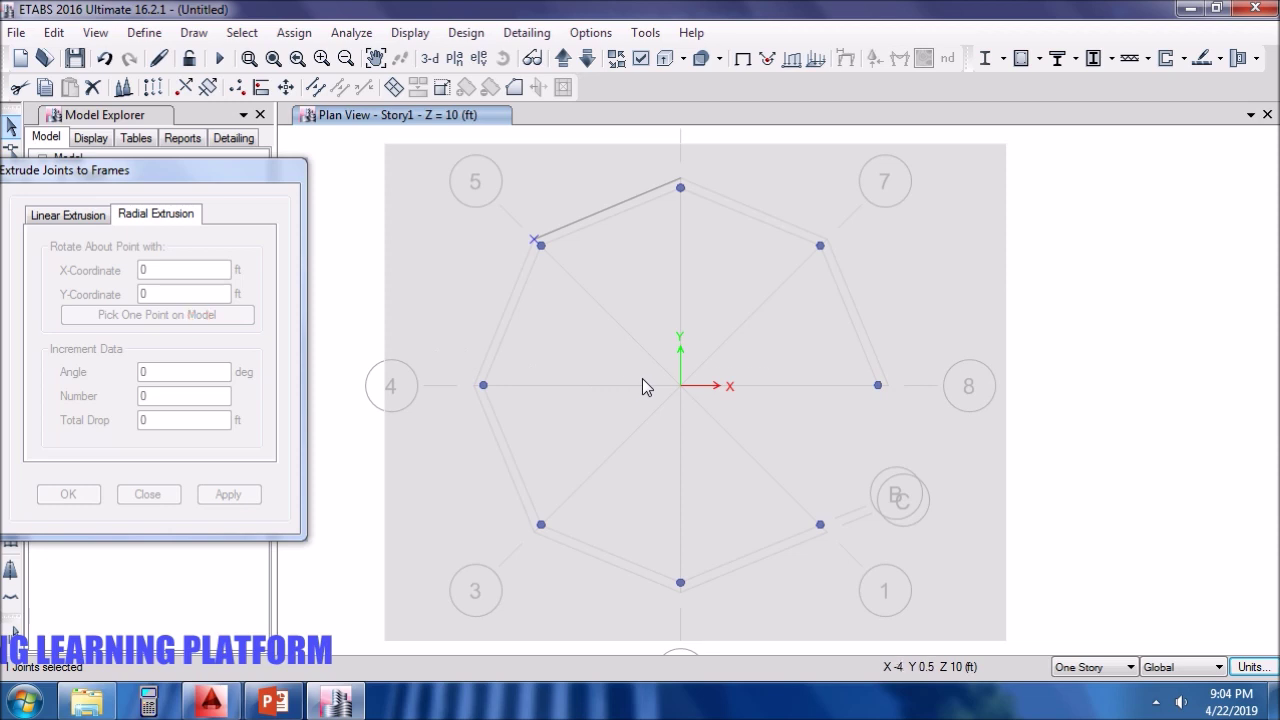
left_click(679, 393)
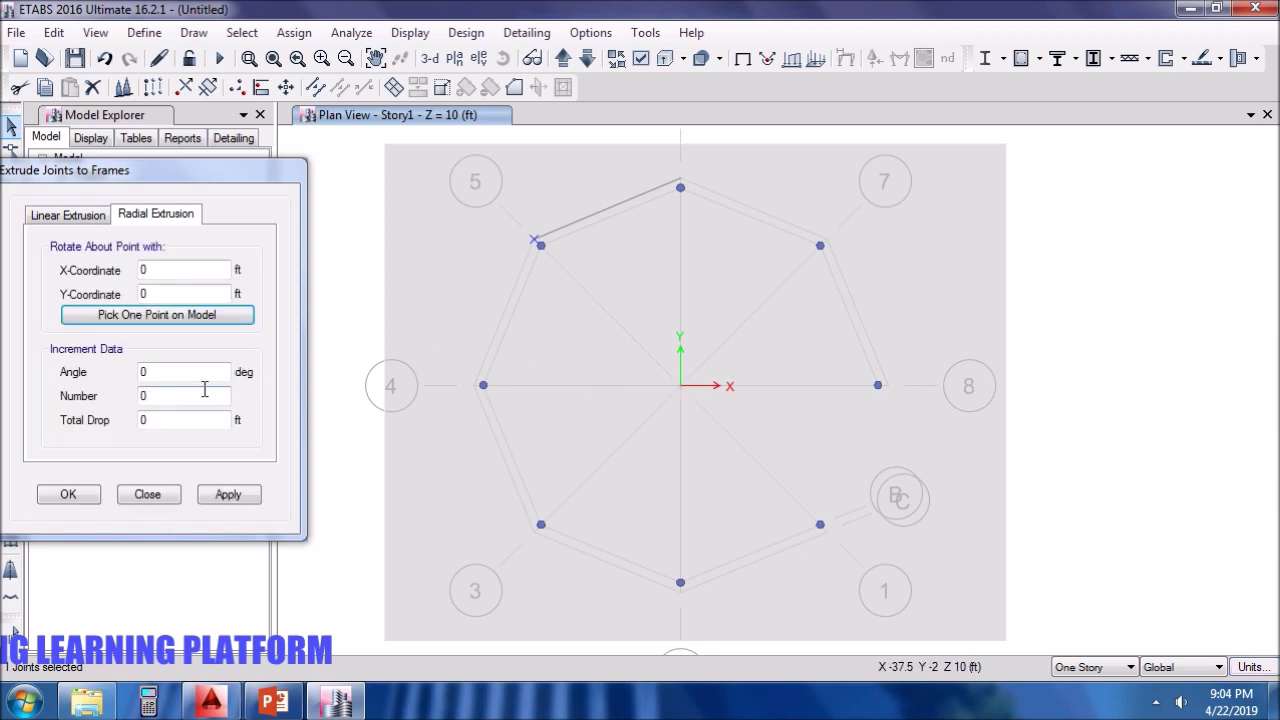
Set a 1-degree angle and 360 steps, then apply the radial extrusion.
left_click(165, 370)
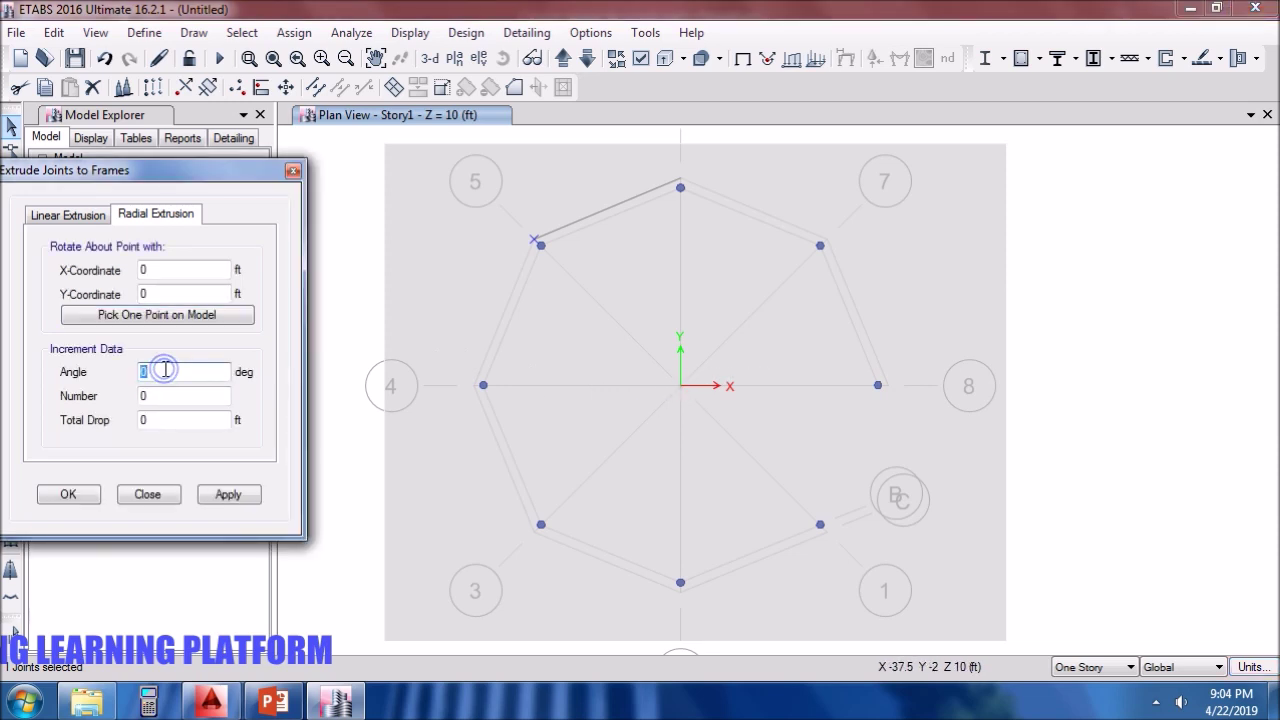
double_click(165, 370)
left_click(162, 398)
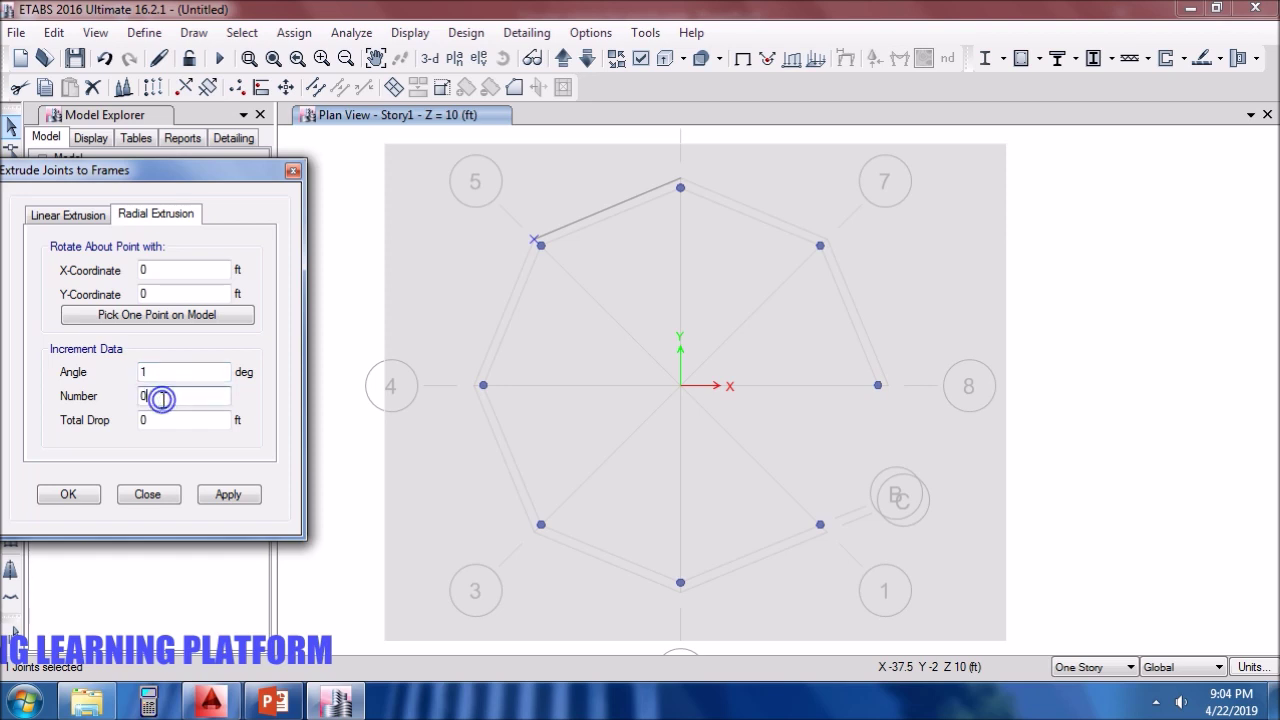
double_click(161, 399)
type("36")
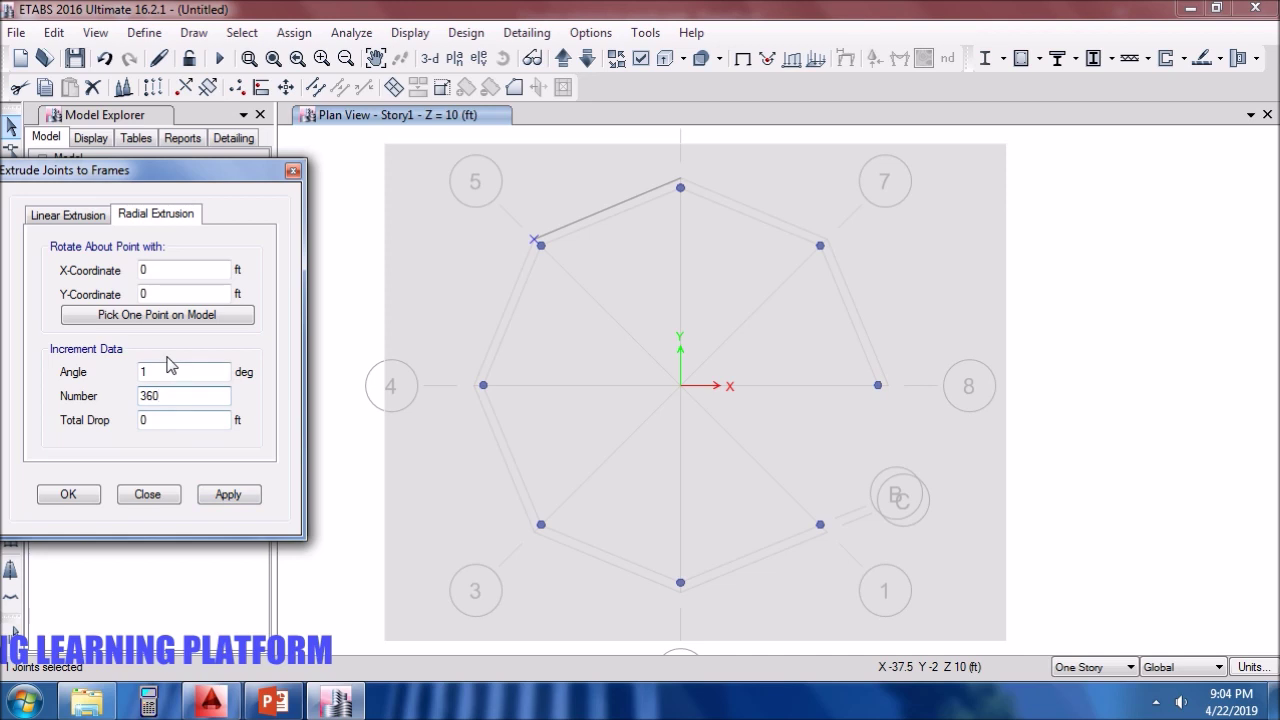
left_click(226, 496)
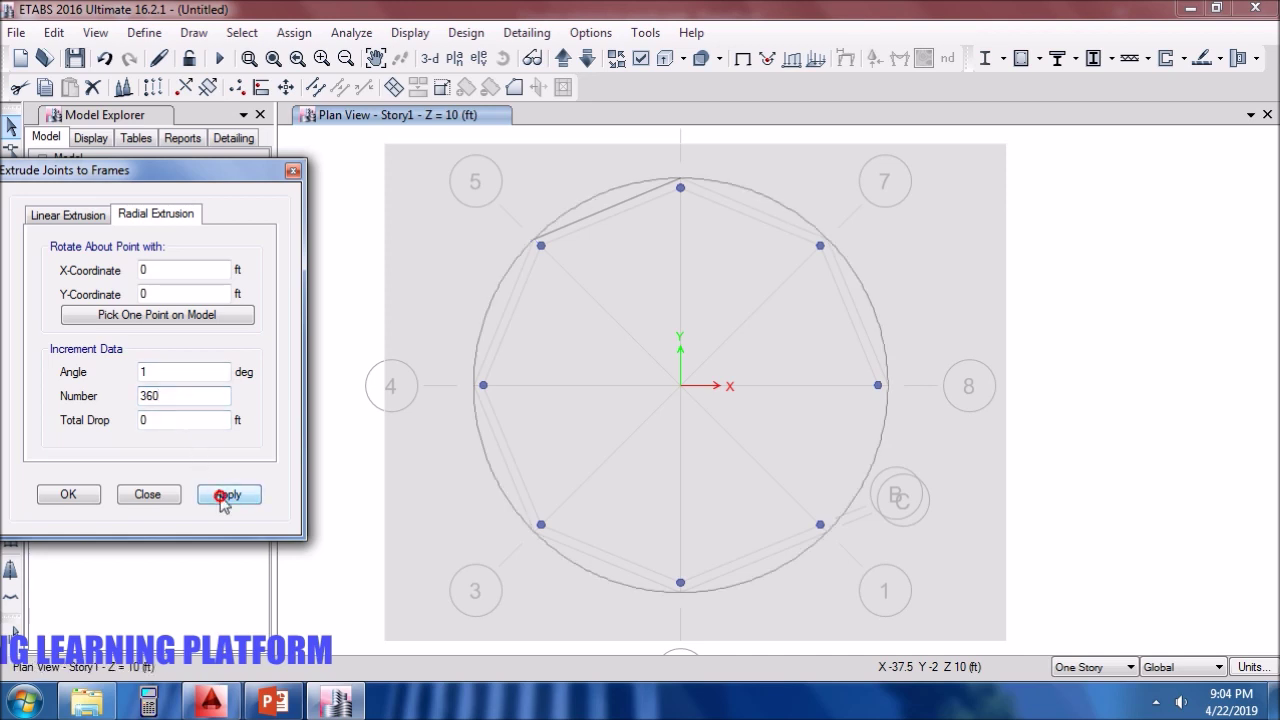
left_click(72, 494)
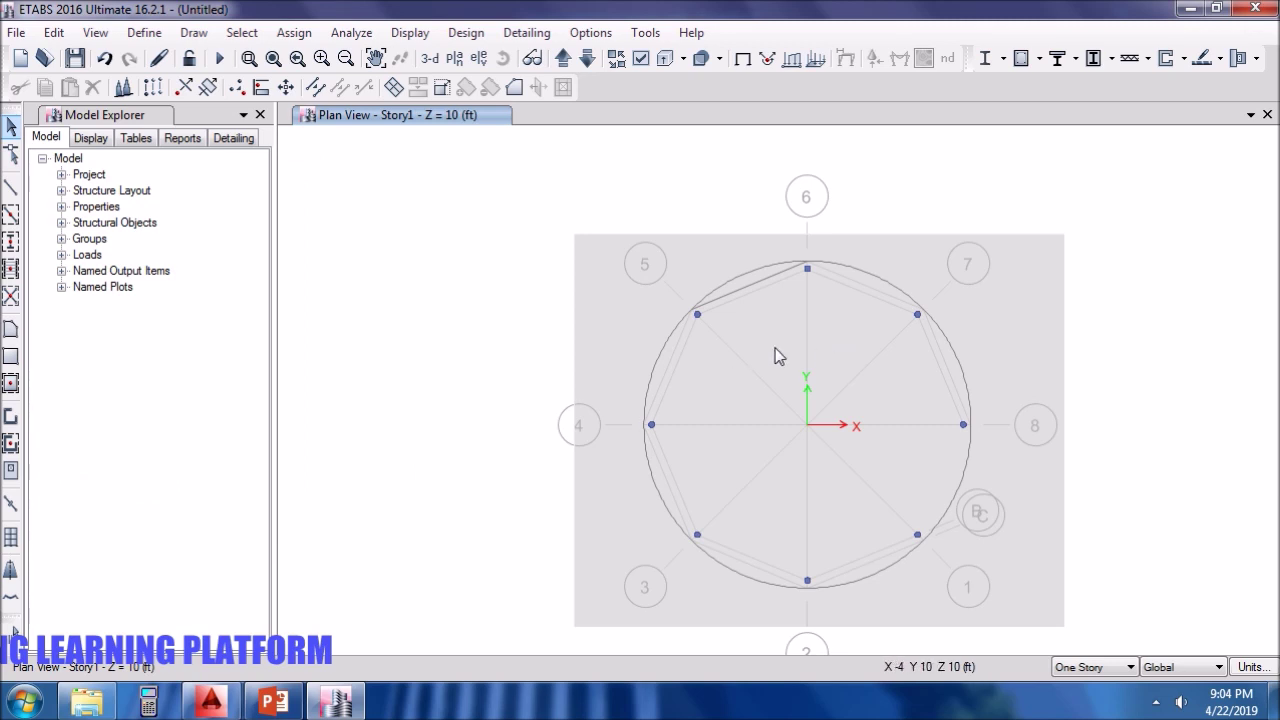
Hide joint objects and columns in the plan's display options.
scroll(779, 356, "up", 3)
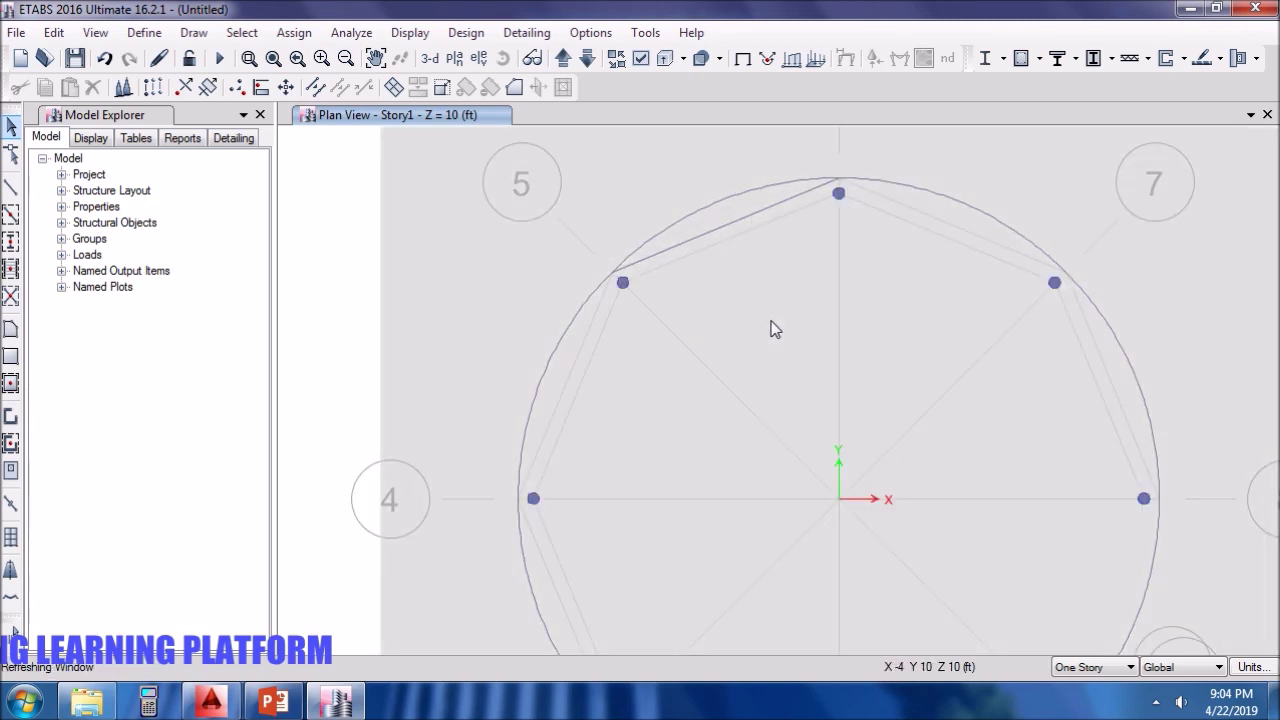
left_click(743, 214)
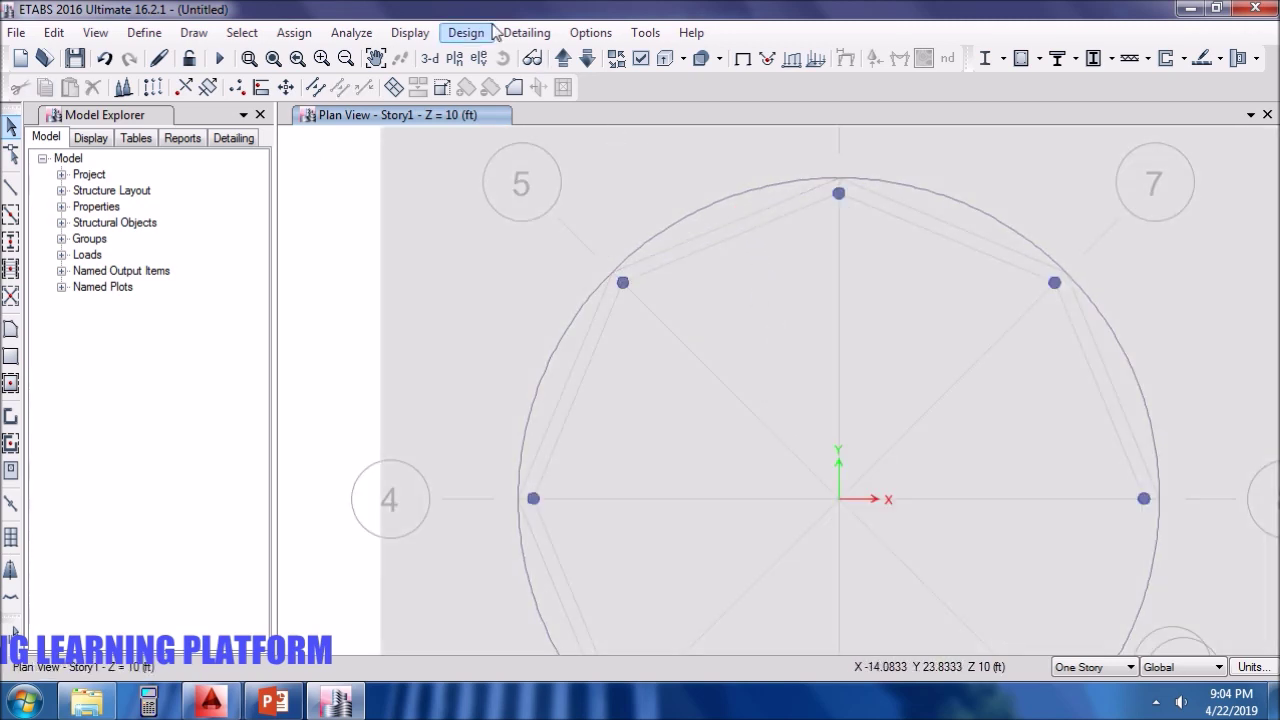
left_click(640, 58)
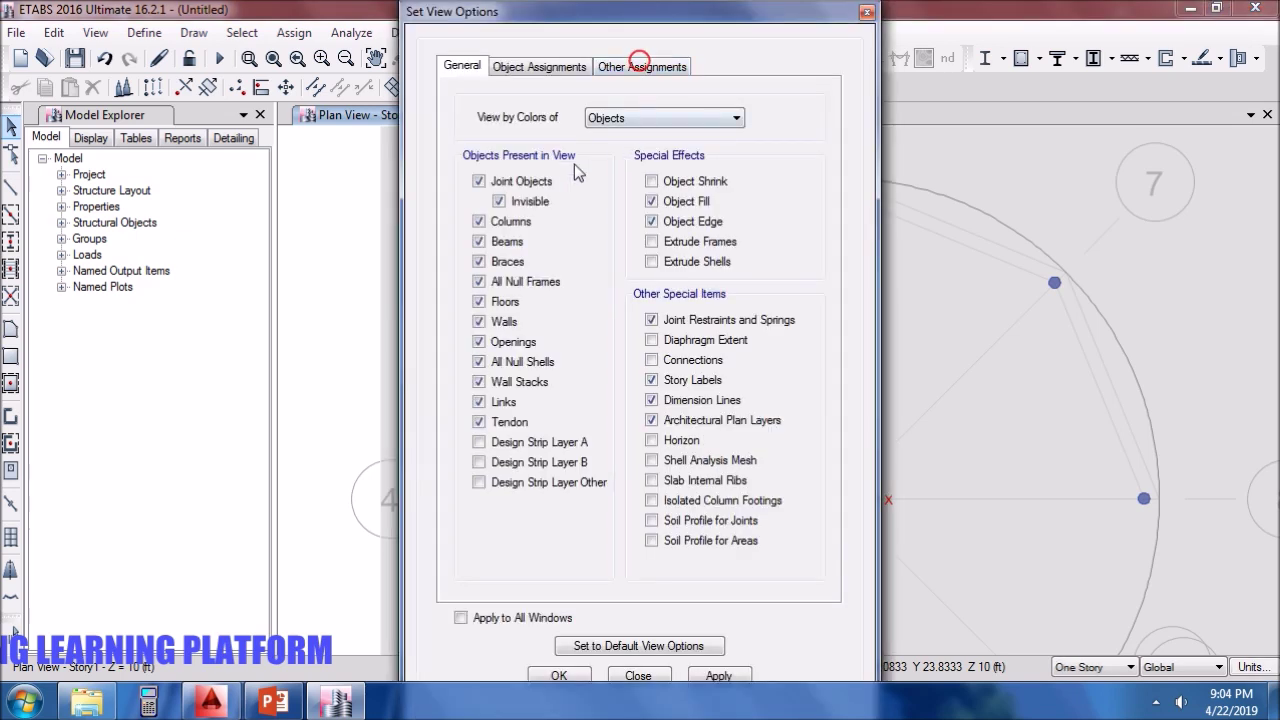
left_click(516, 222)
left_click(521, 182)
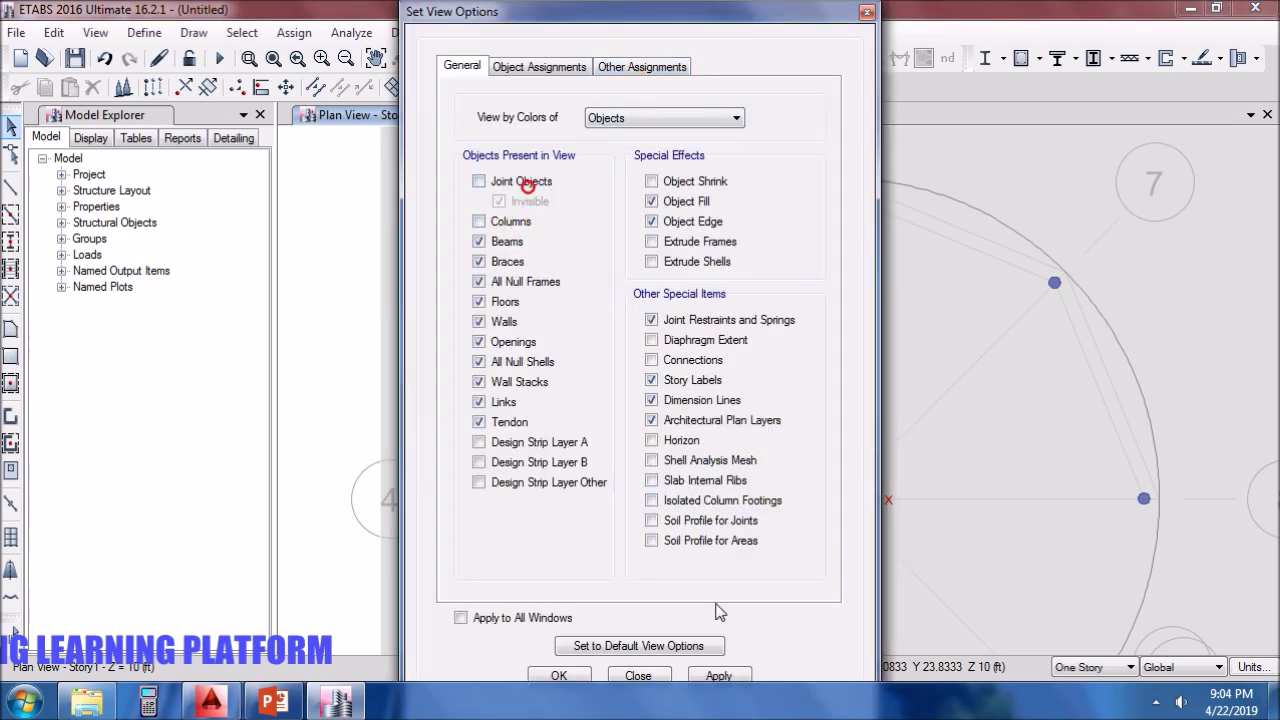
left_click(729, 670)
left_click(640, 675)
Window-select the slab together with all 360 ring frames.
scroll(888, 316, "up", 2)
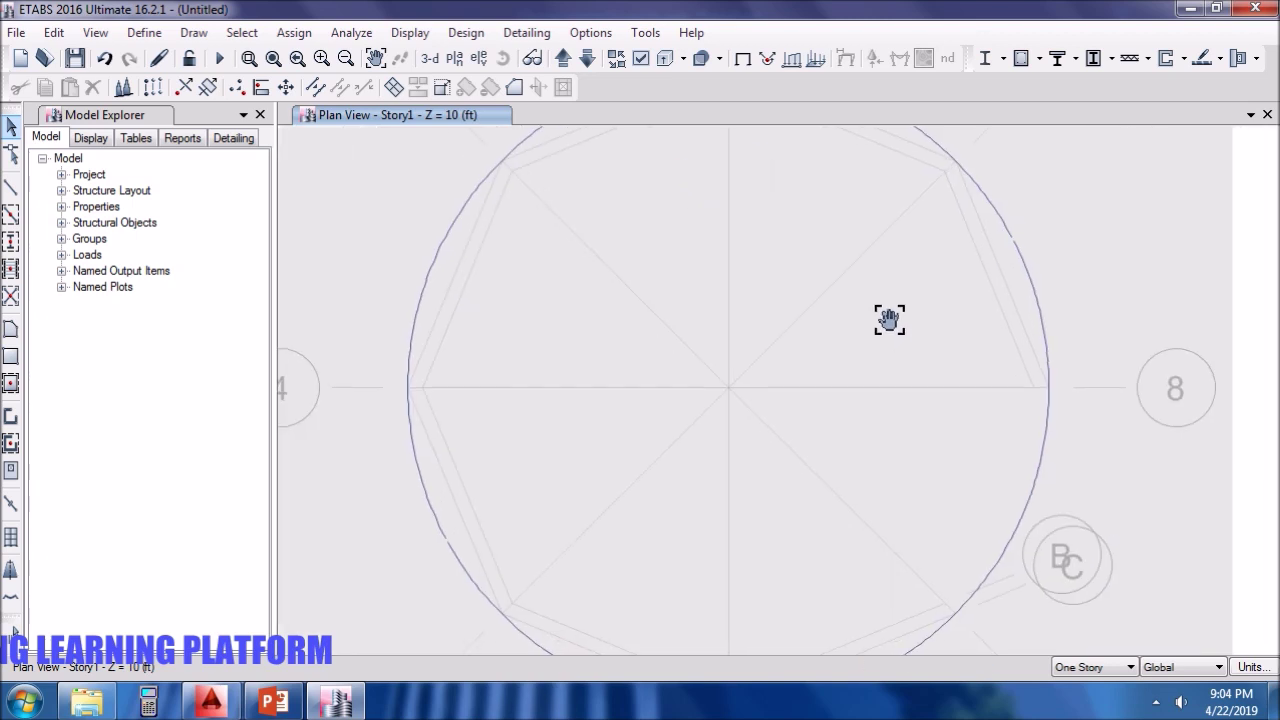
scroll(874, 304, "down", 2)
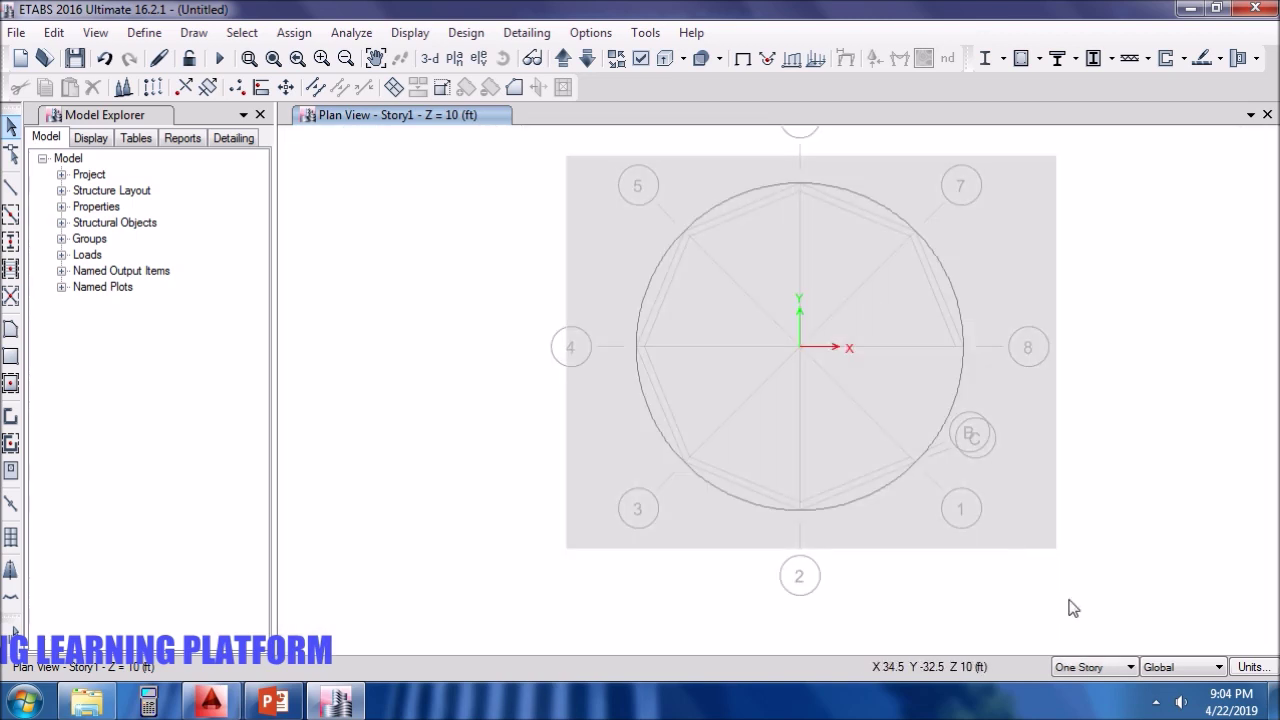
left_click_drag(1068, 599, 530, 142)
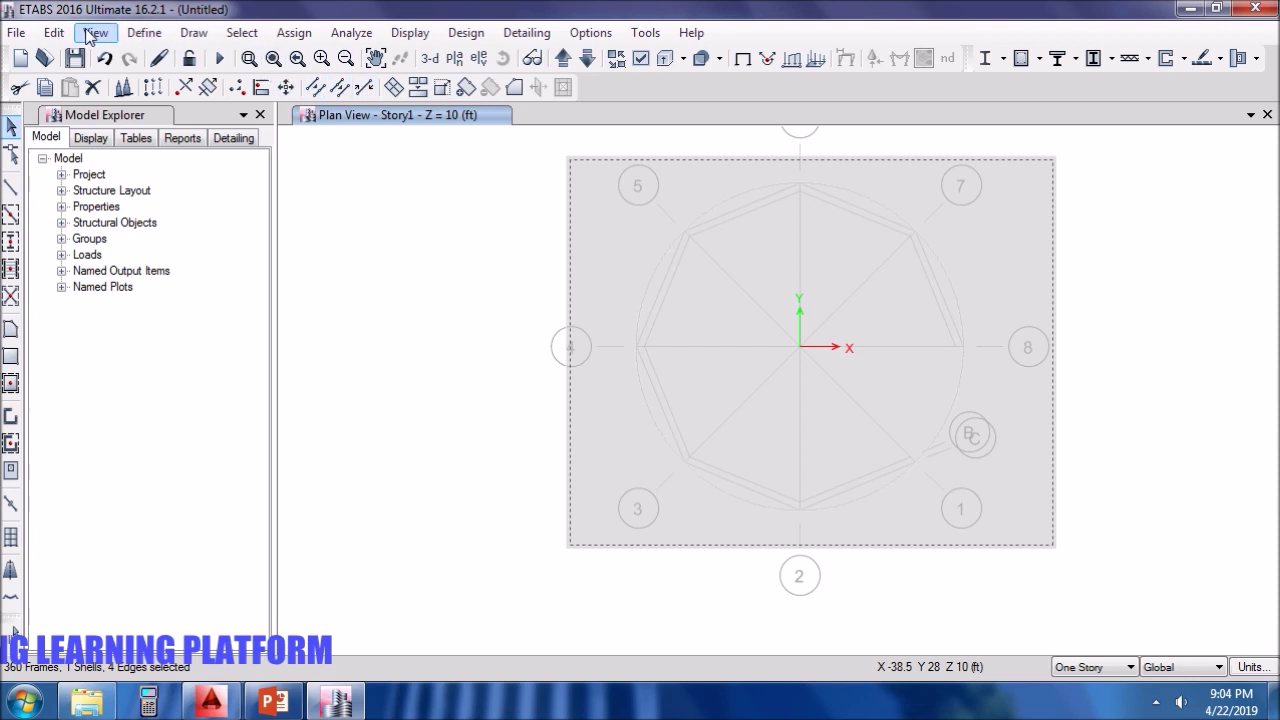
left_click(54, 32)
Divide Shells: cookie-cut the floor at the selected ring frames with Extend Frames.
mouse_move(200, 522)
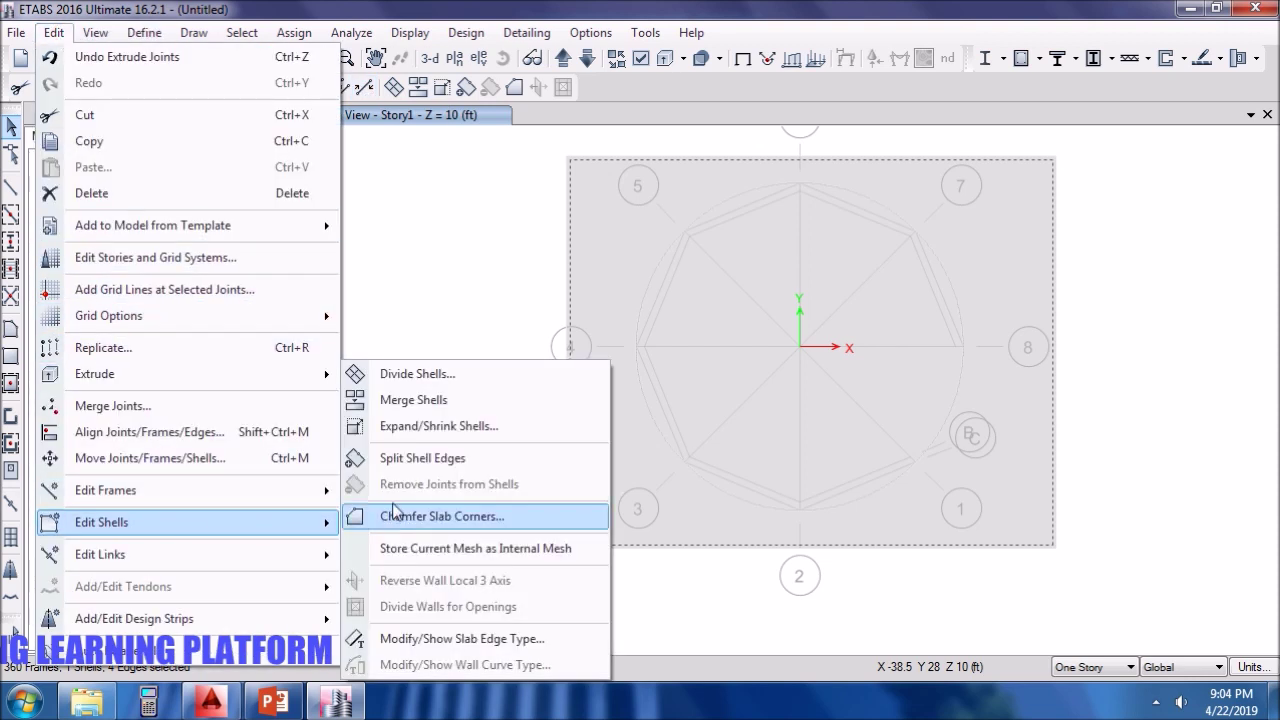
left_click(474, 380)
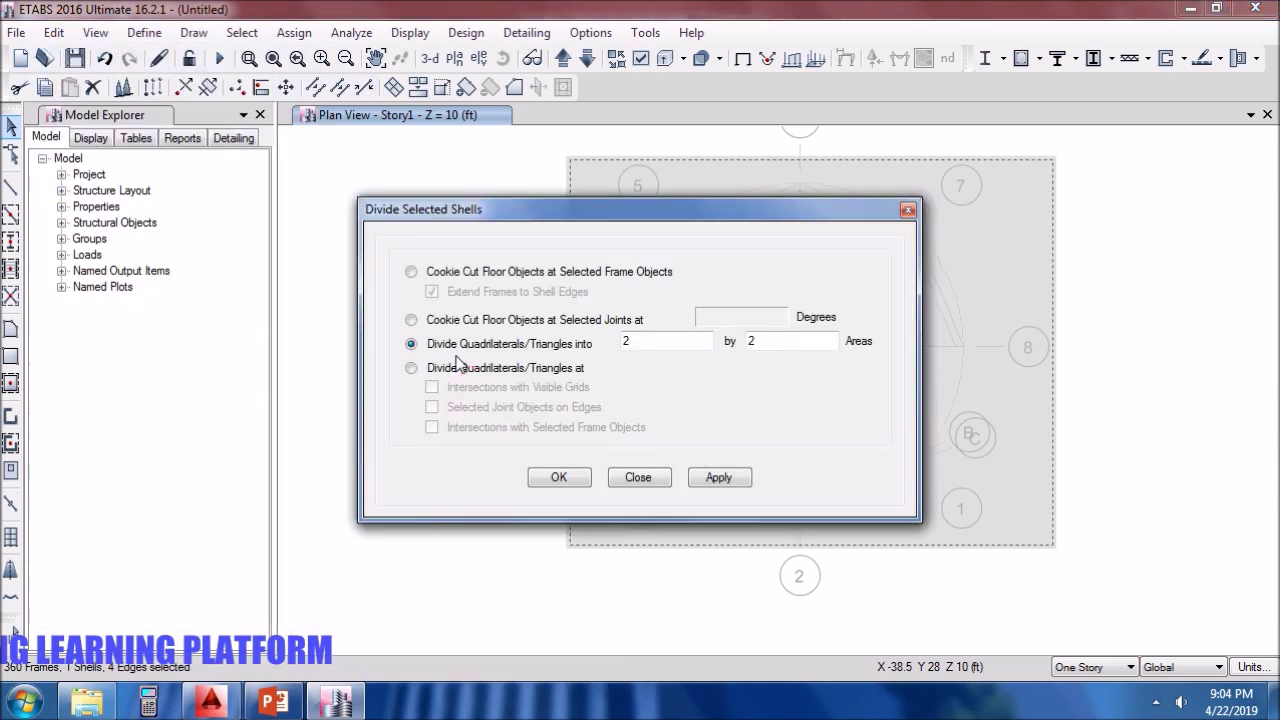
left_click(463, 368)
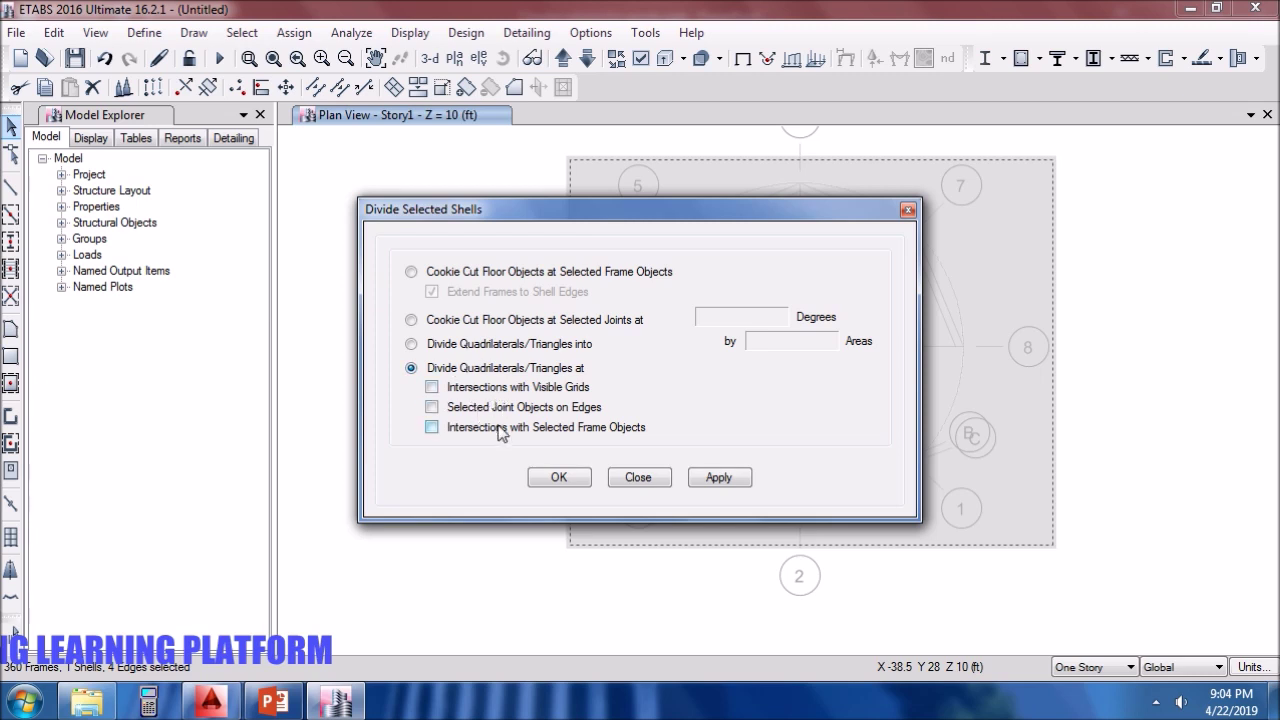
left_click(464, 271)
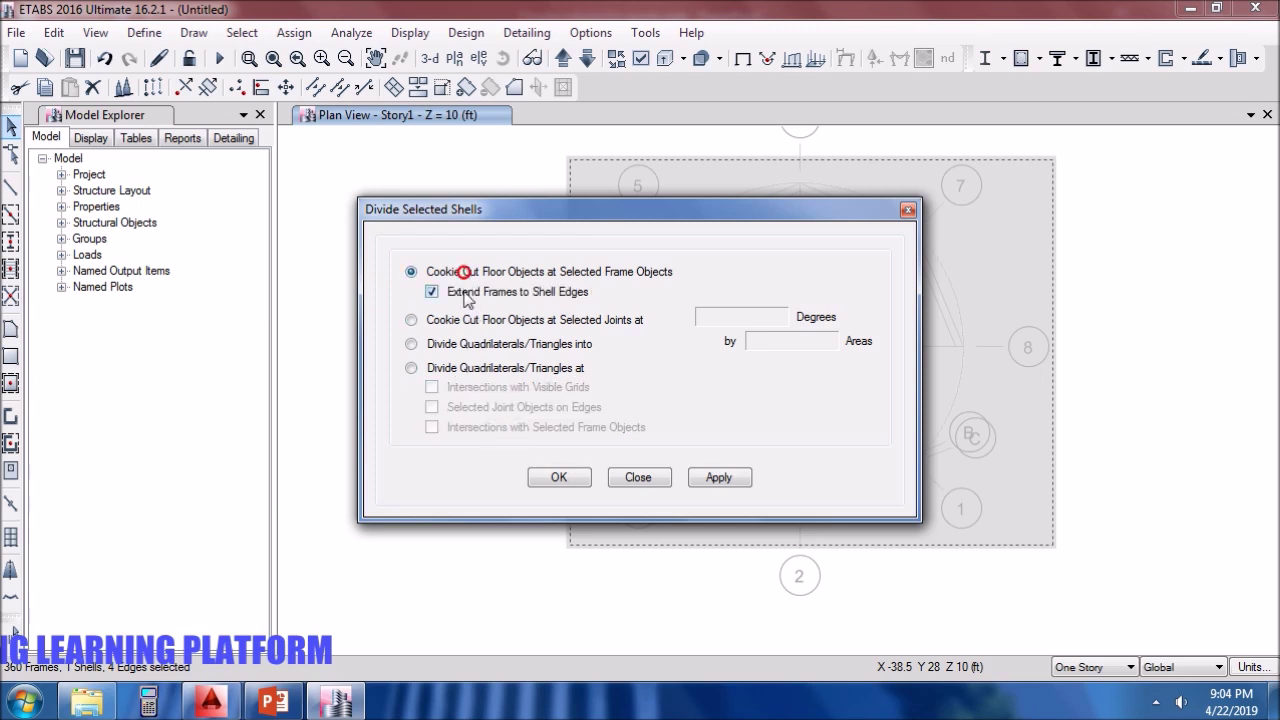
left_click(720, 480)
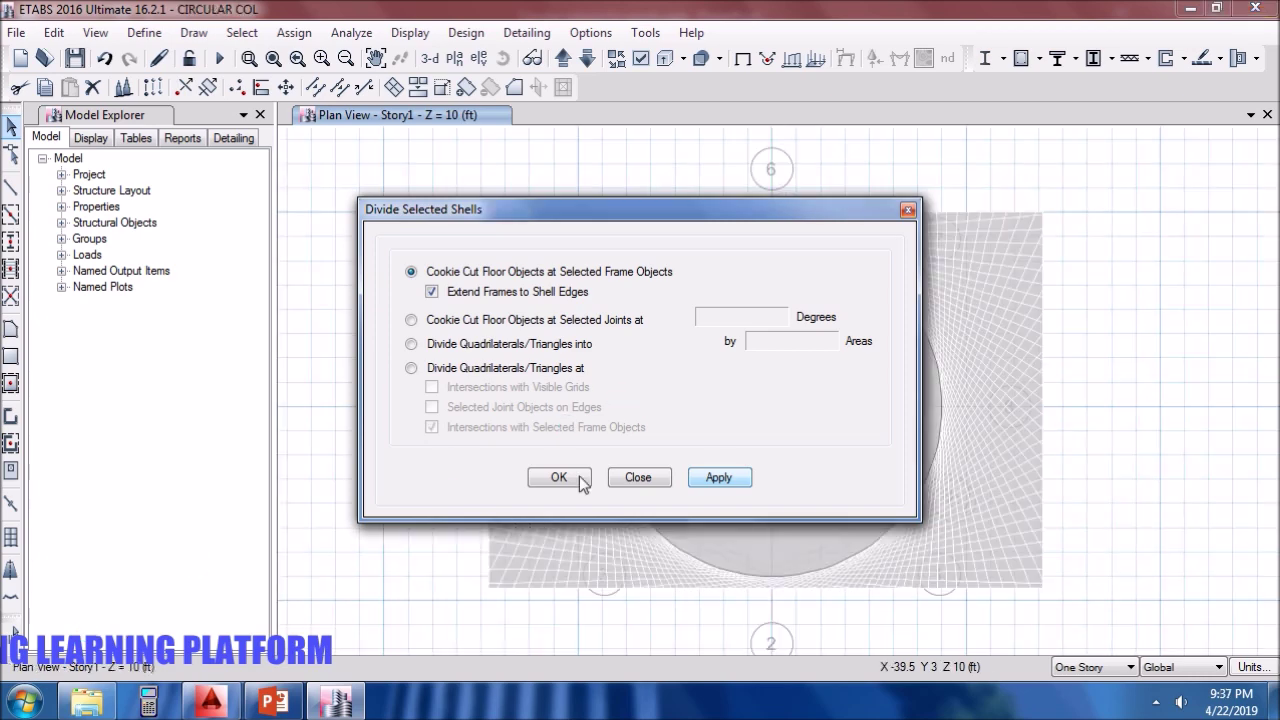
left_click(572, 474)
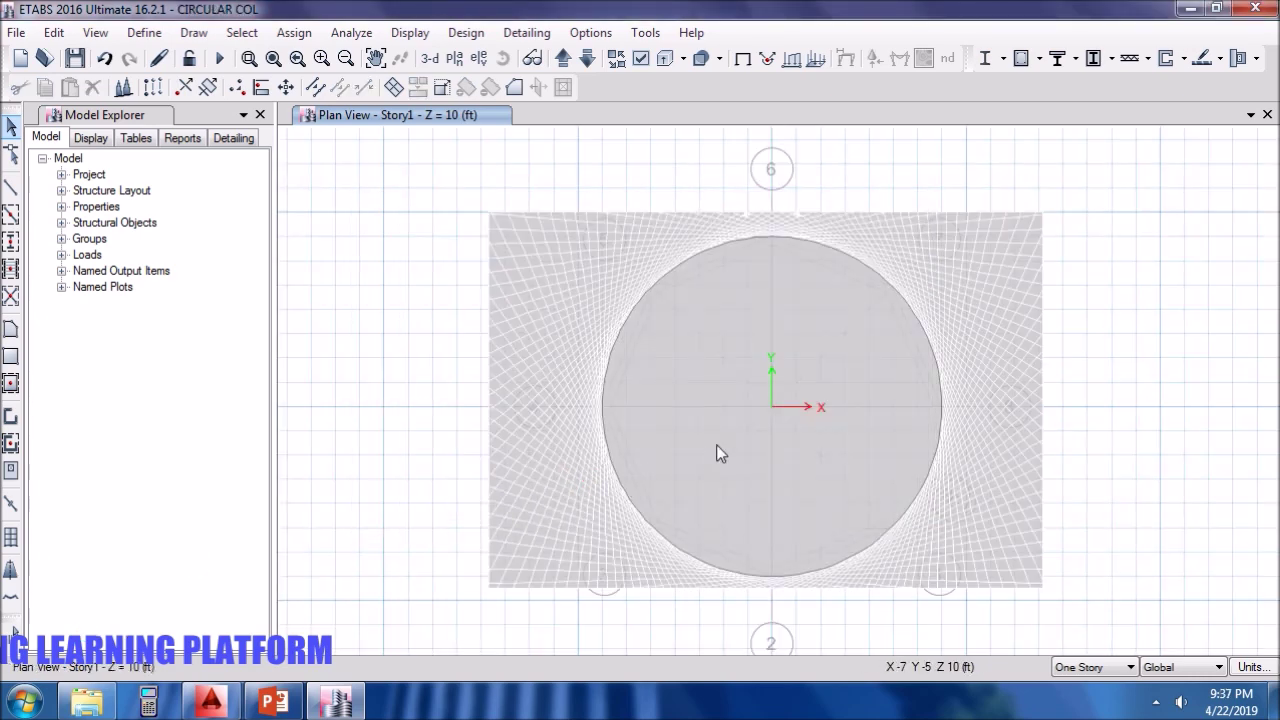
Remove the slab pieces outside the ring, then show all hidden objects again.
right_click(717, 446)
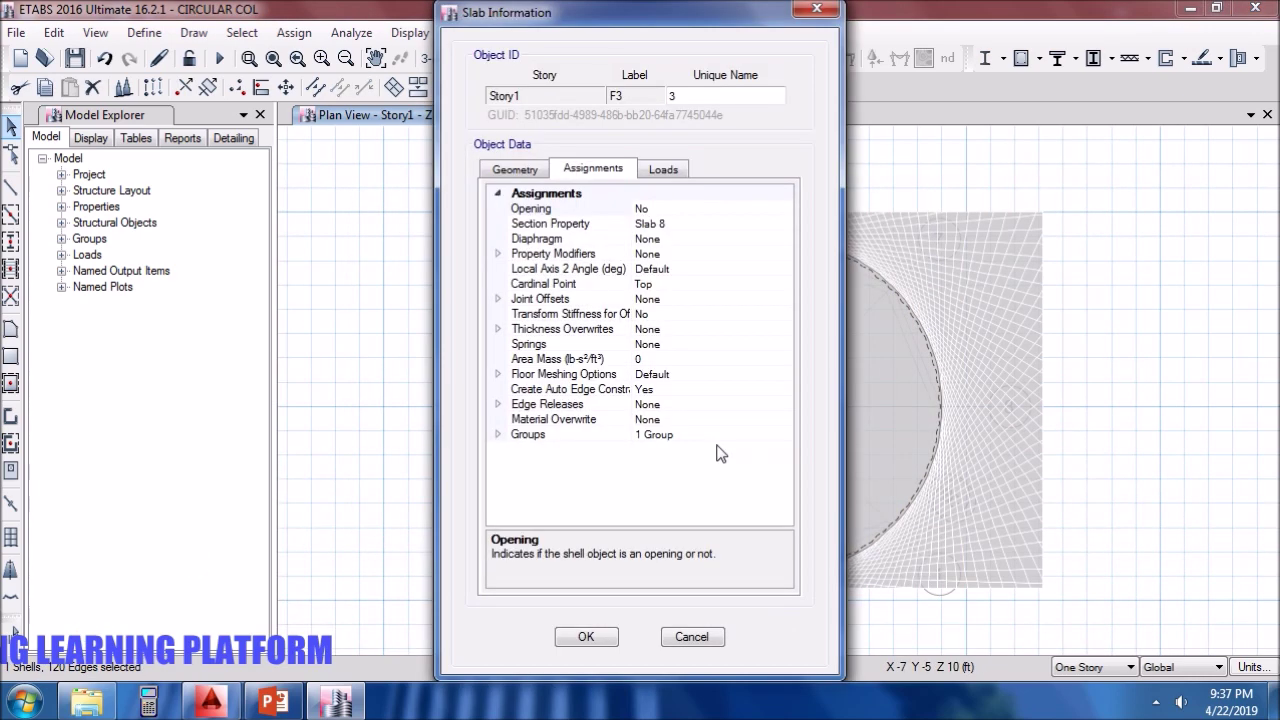
left_click(688, 636)
right_click(1196, 304)
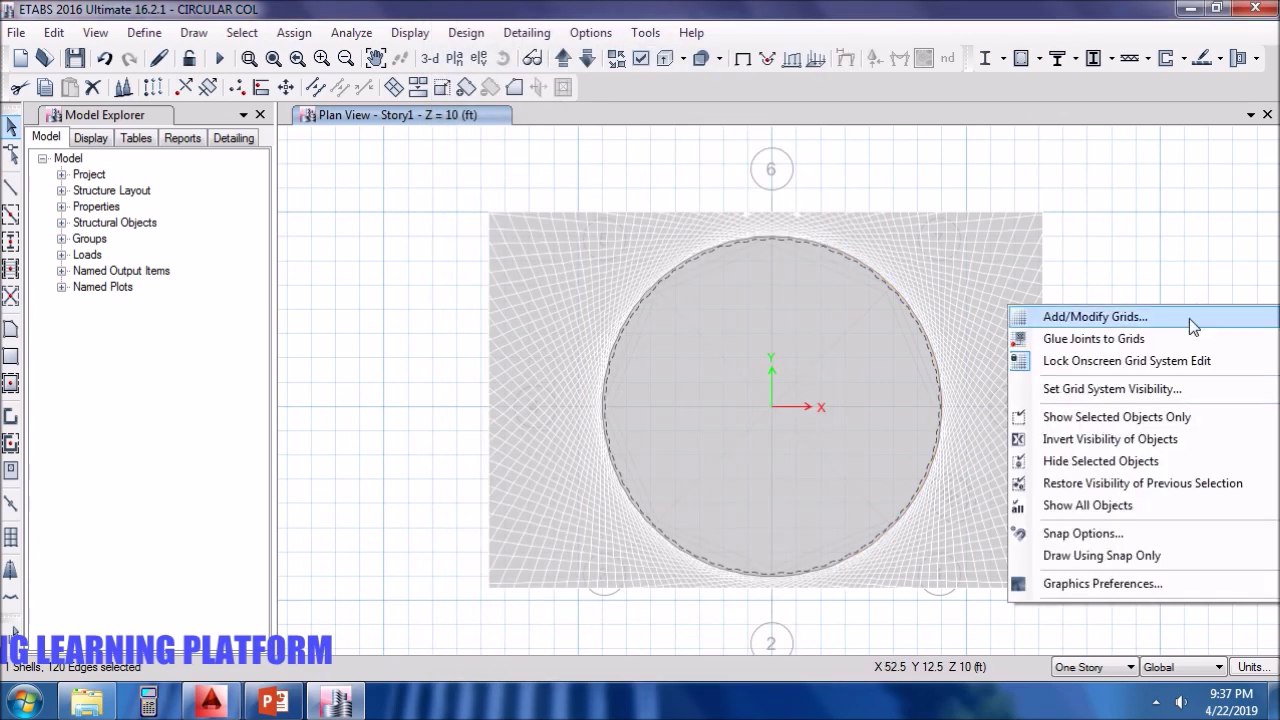
left_click(1148, 461)
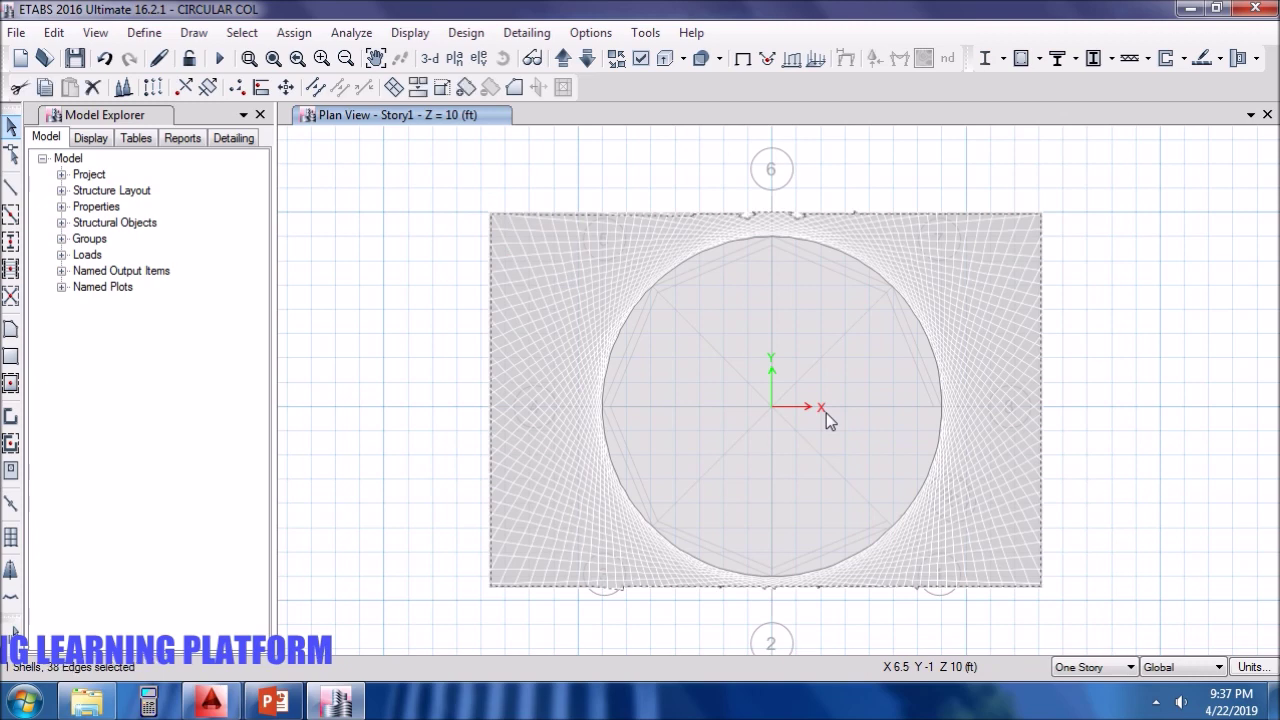
left_click_drag(402, 179, 1072, 630)
key("Delete")
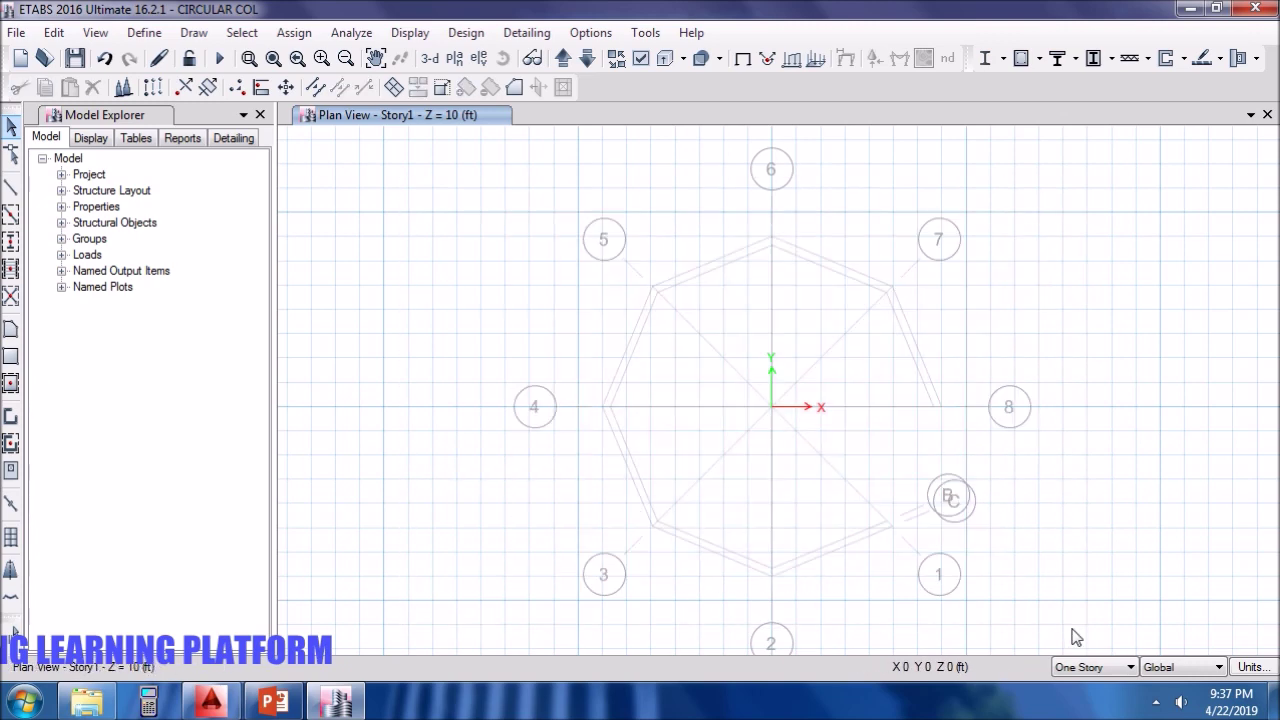
right_click(1086, 441)
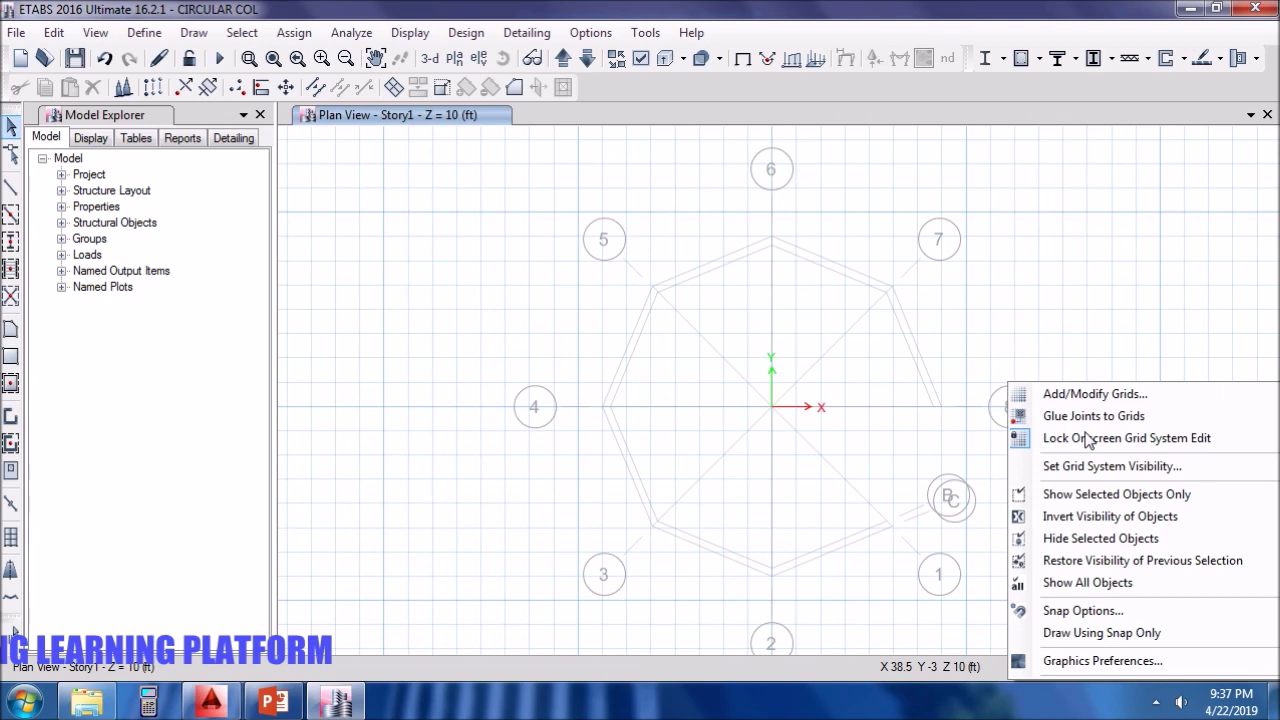
left_click(1100, 583)
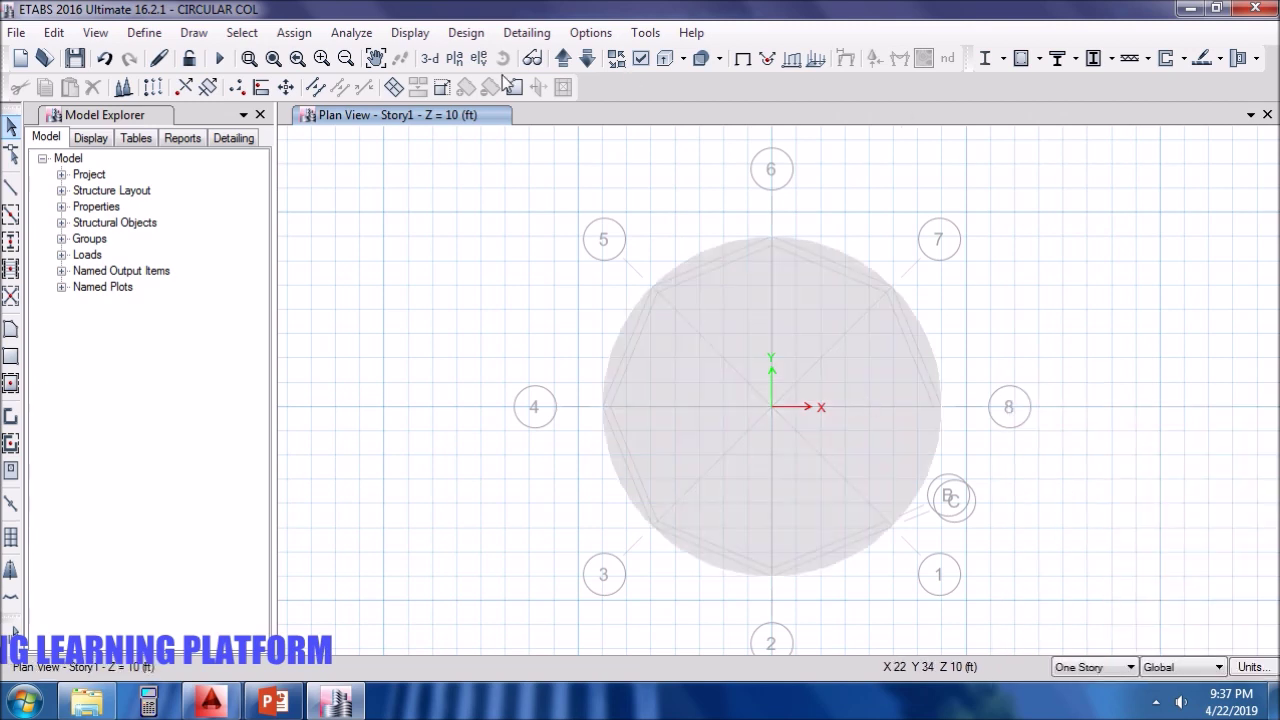
Turn joint object display back on in the display options.
left_click(638, 59)
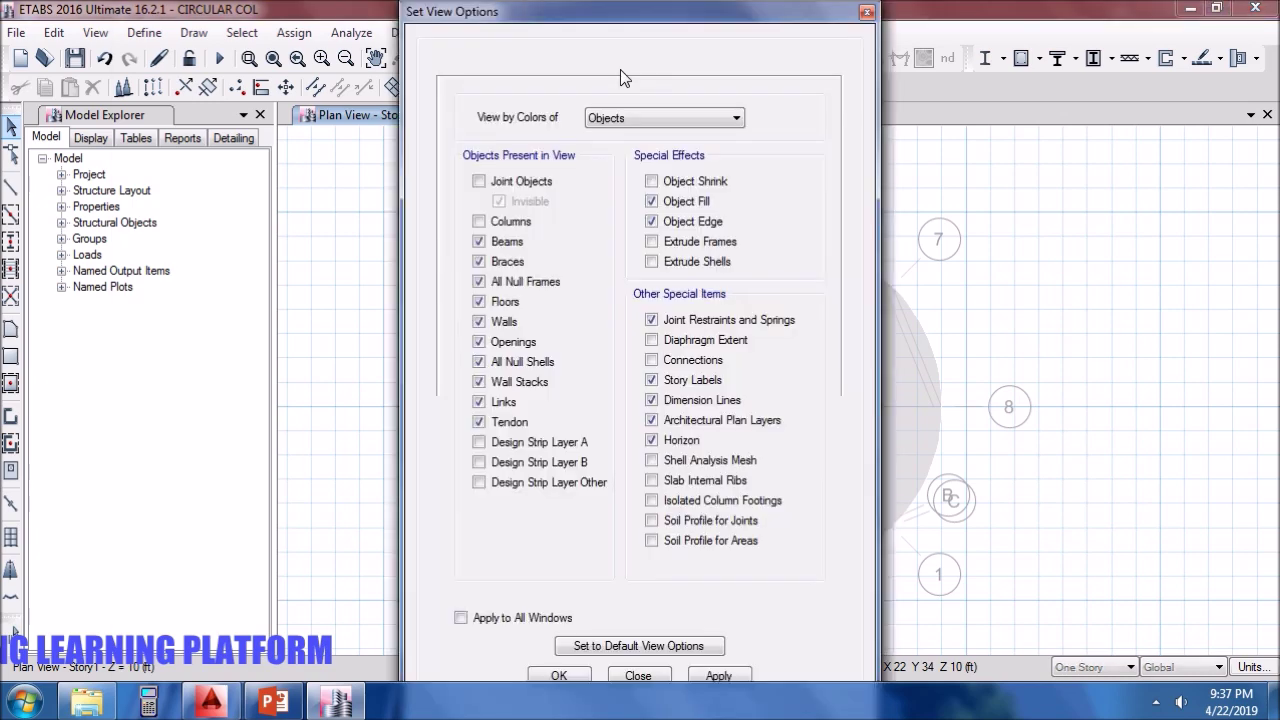
left_click(522, 181)
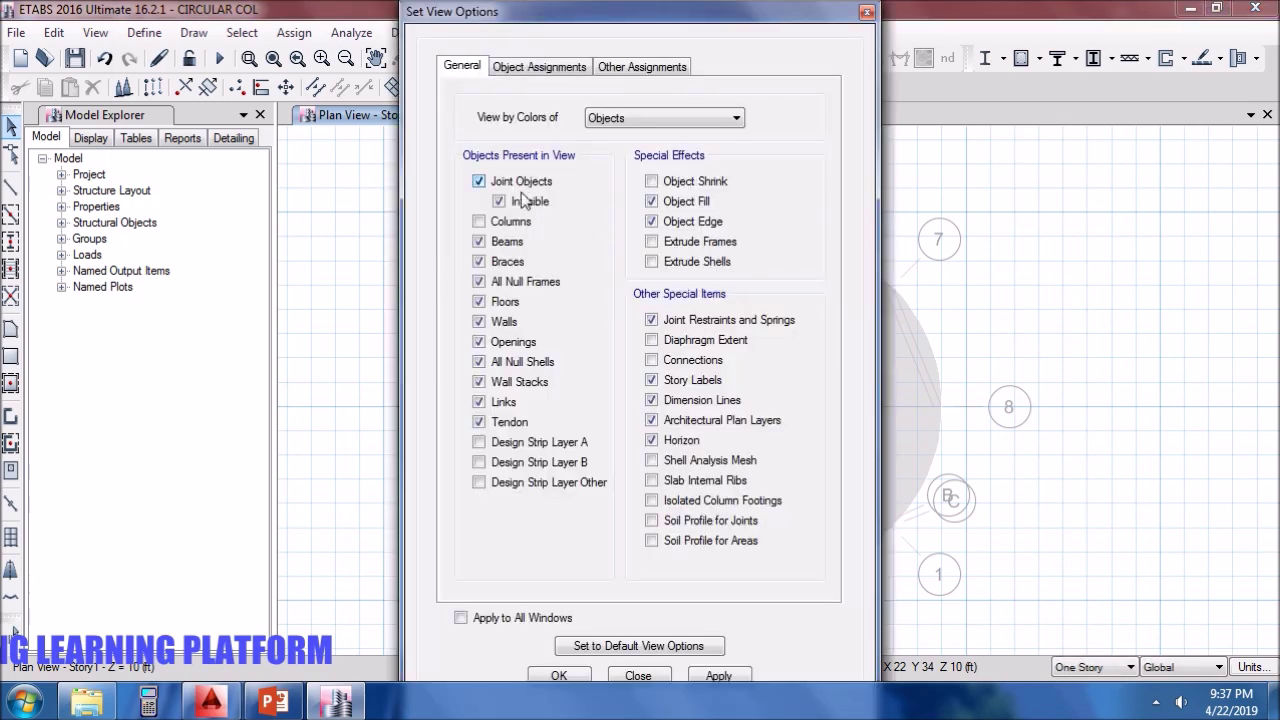
left_click(718, 676)
left_click(568, 676)
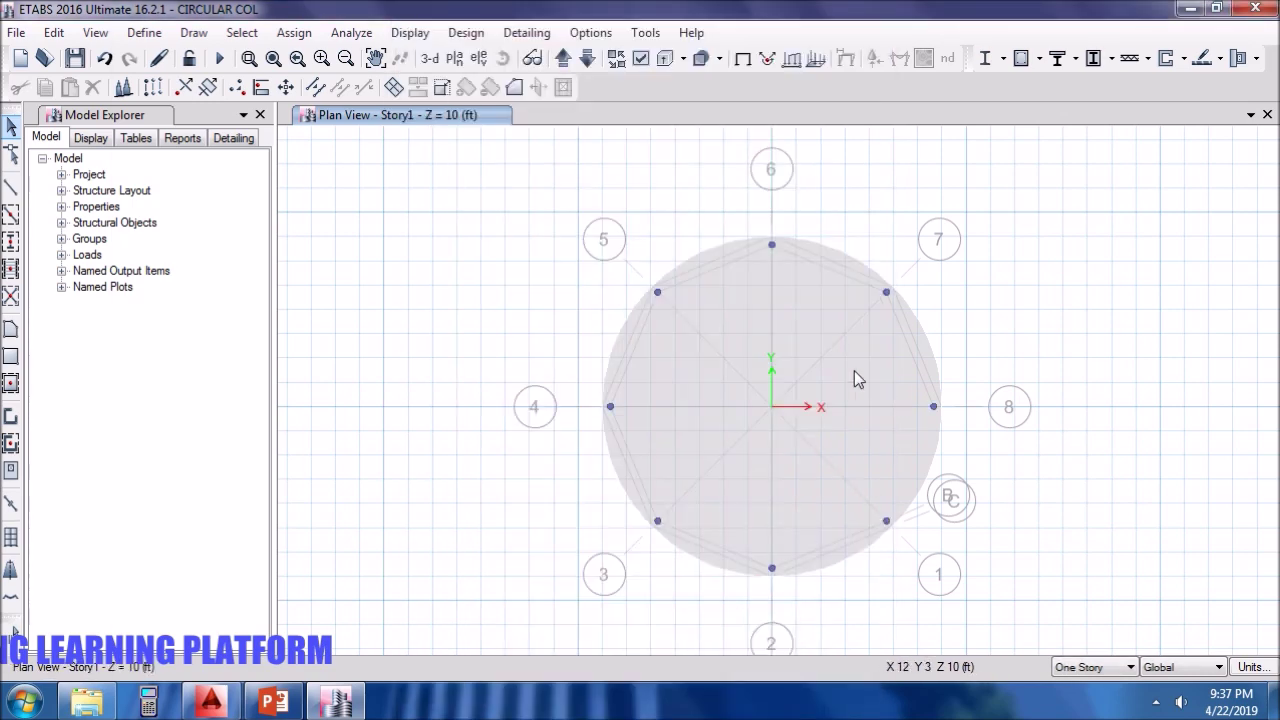
Close the model explorer, recentre the plan, and select the circular slab.
middle_click_drag(512, 532, 507, 529)
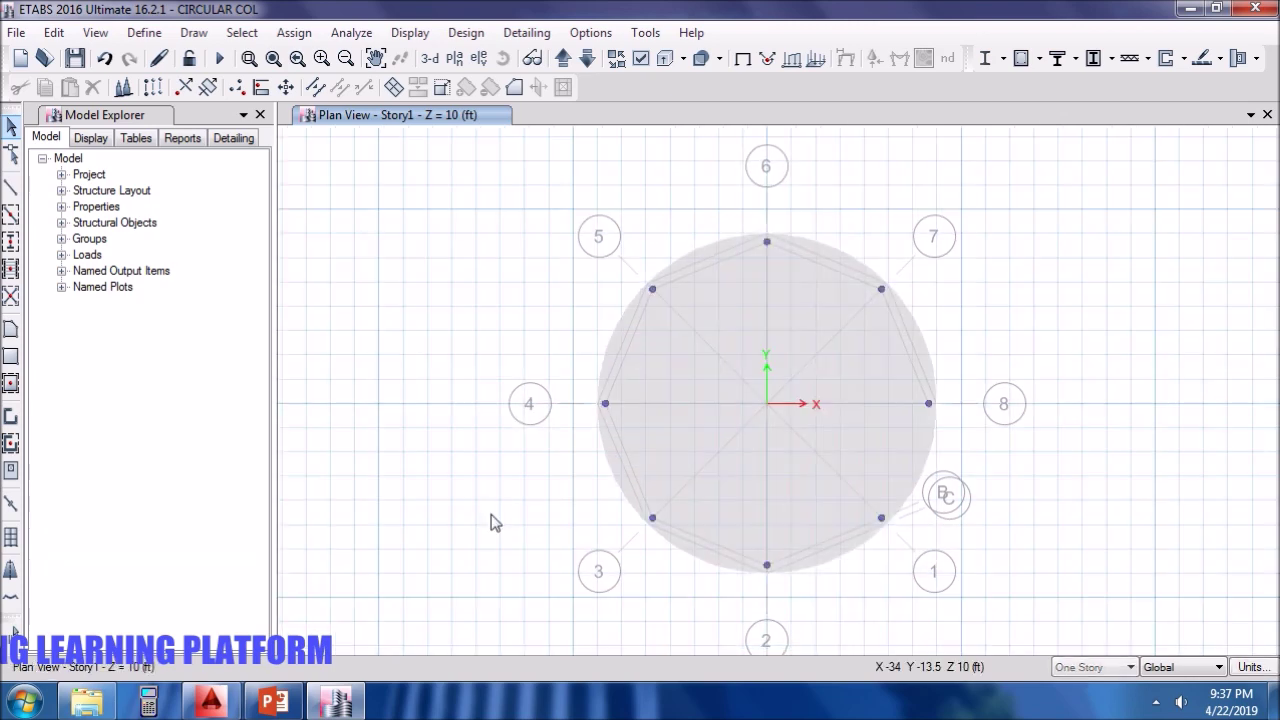
left_click(260, 114)
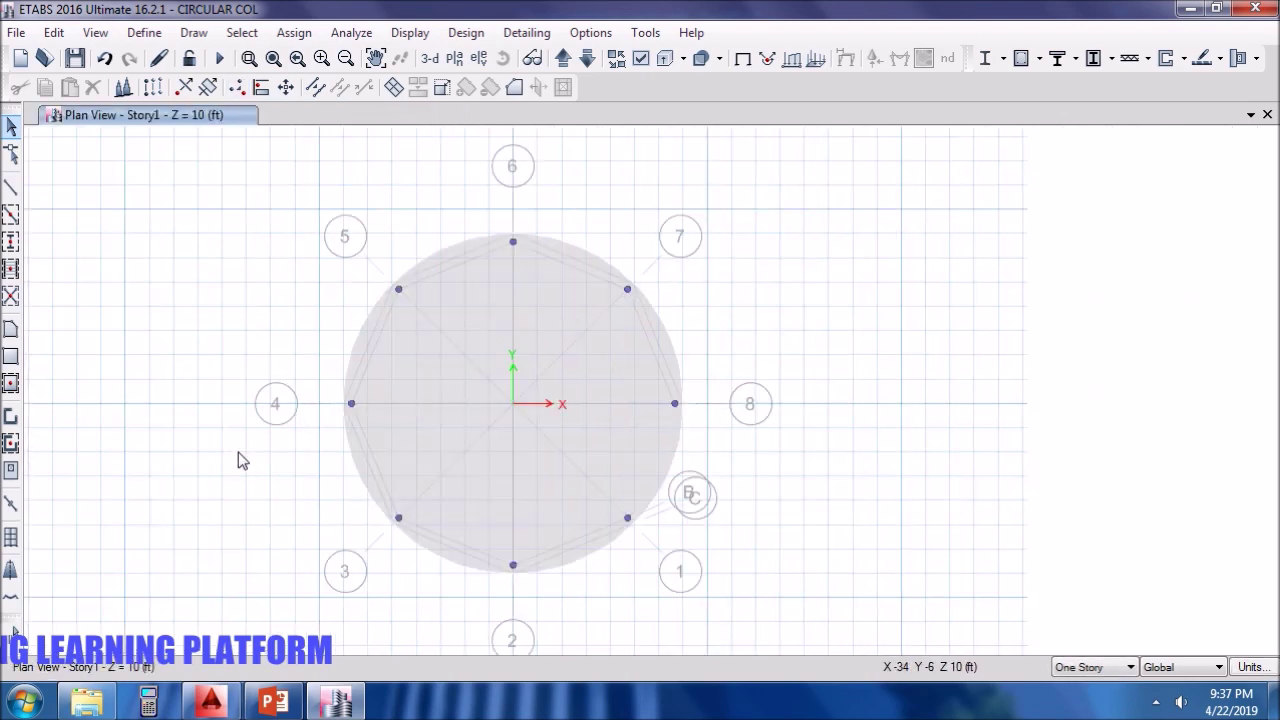
middle_click_drag(221, 474, 427, 486)
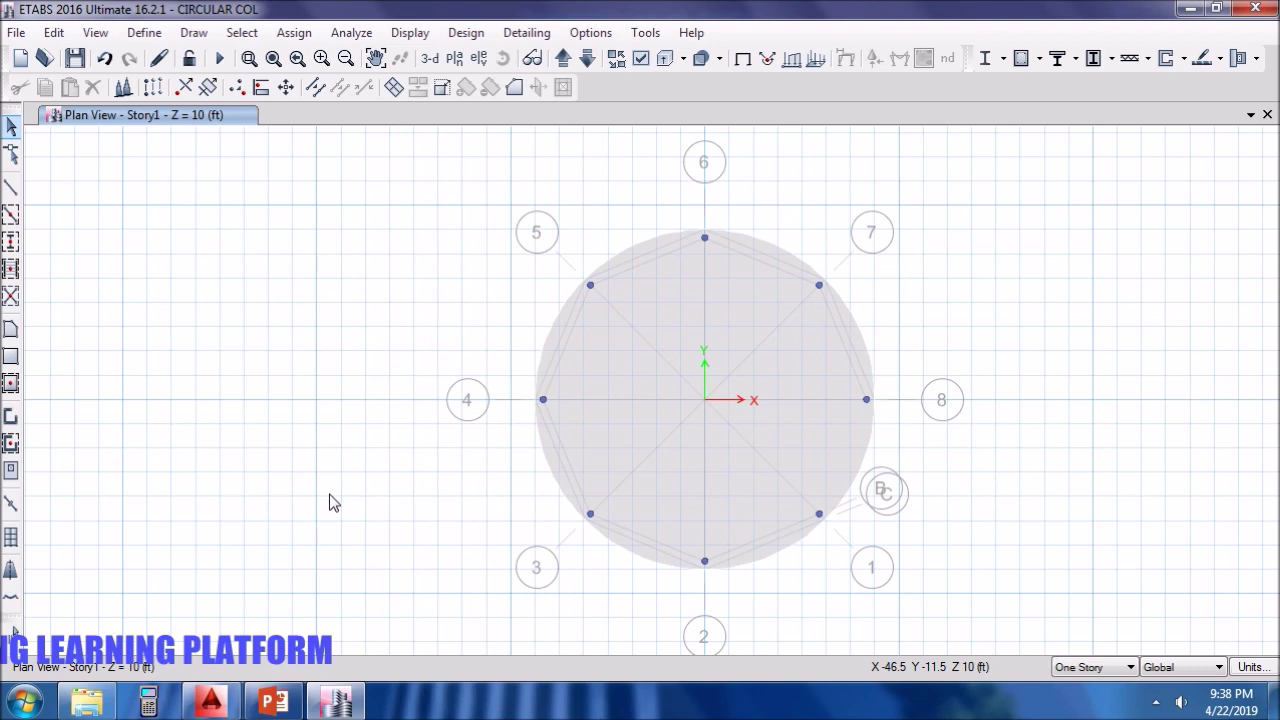
left_click(639, 421)
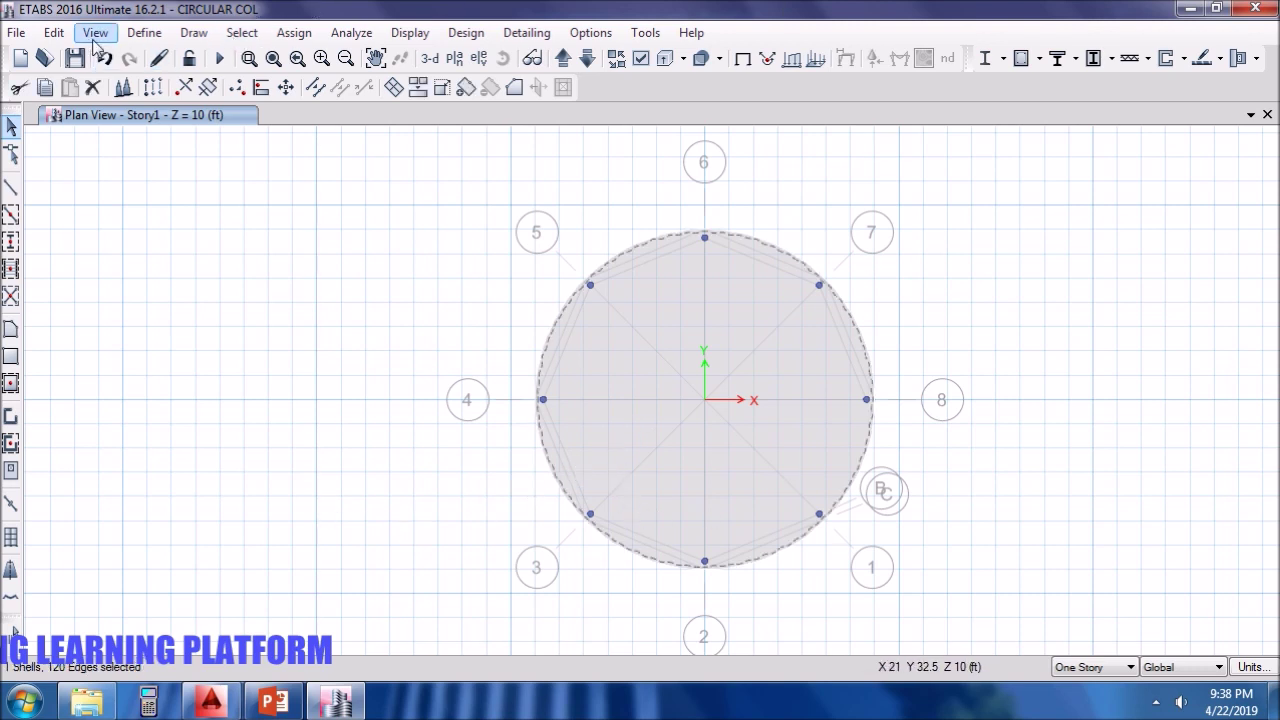
left_click(144, 32)
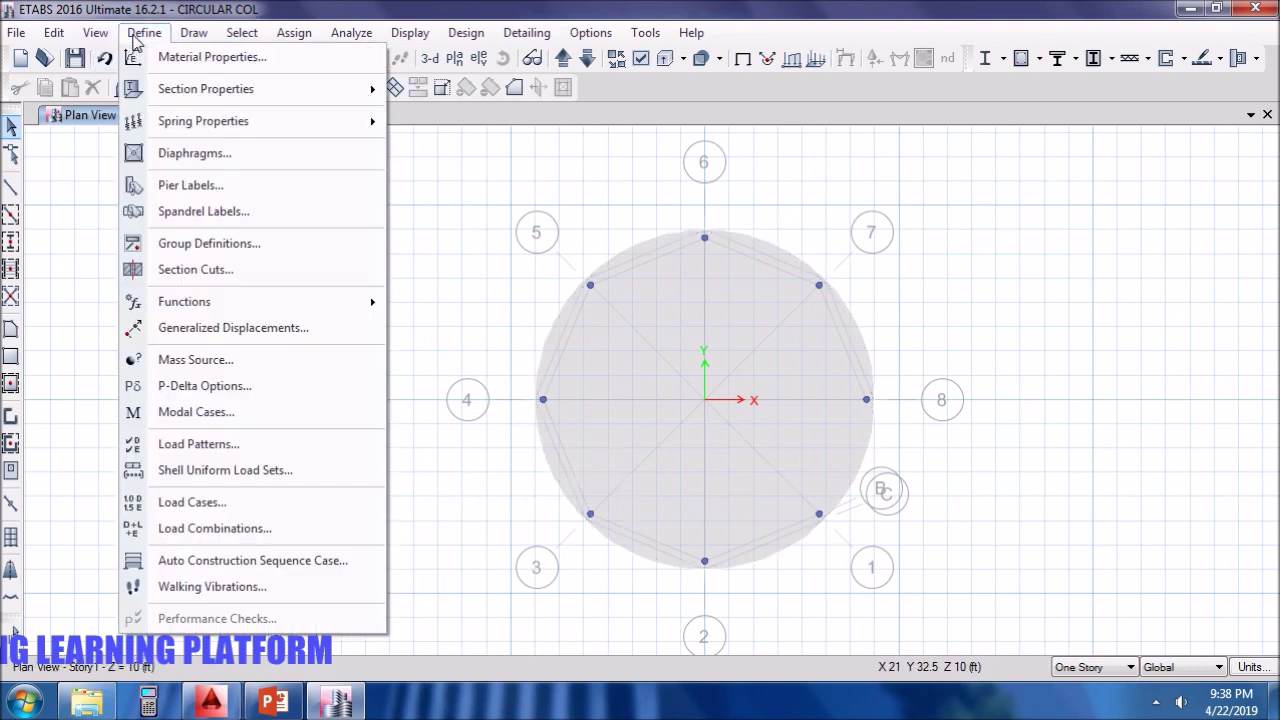
Add load pattern SDL of type Super Dead with self-weight multiplier 0.
left_click(211, 446)
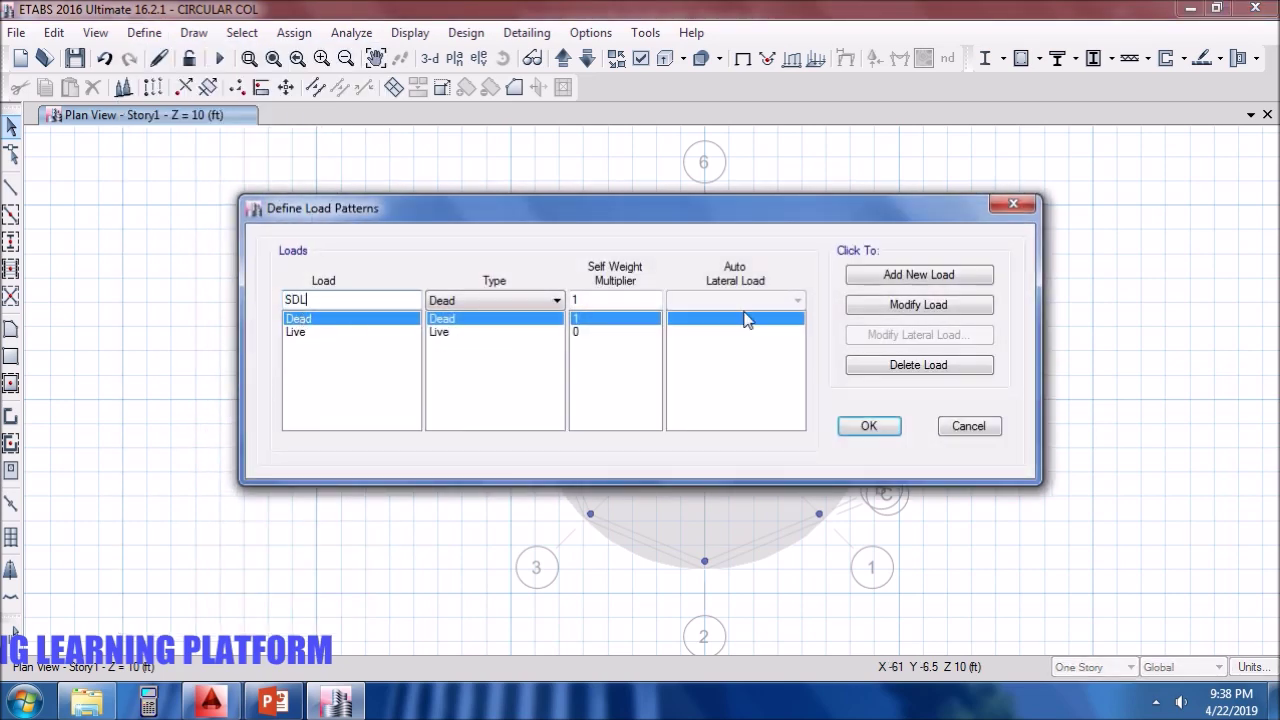
left_click(497, 301)
left_click(491, 330)
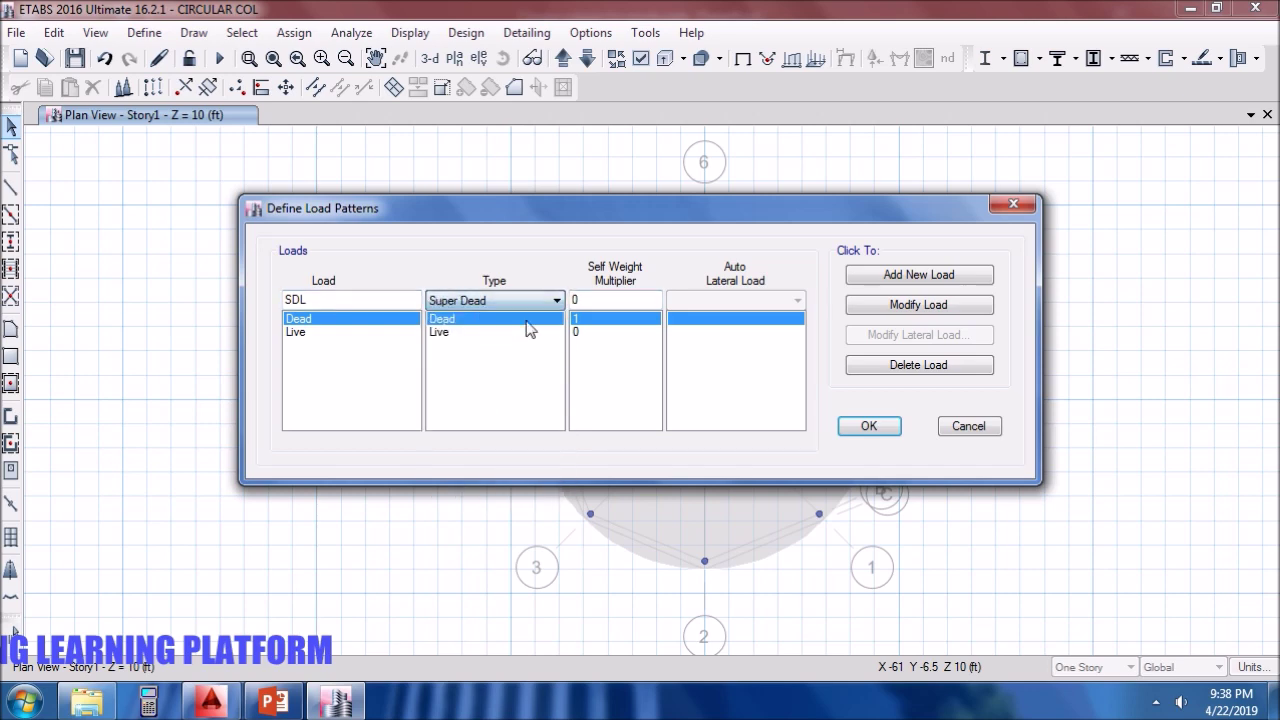
left_click(868, 276)
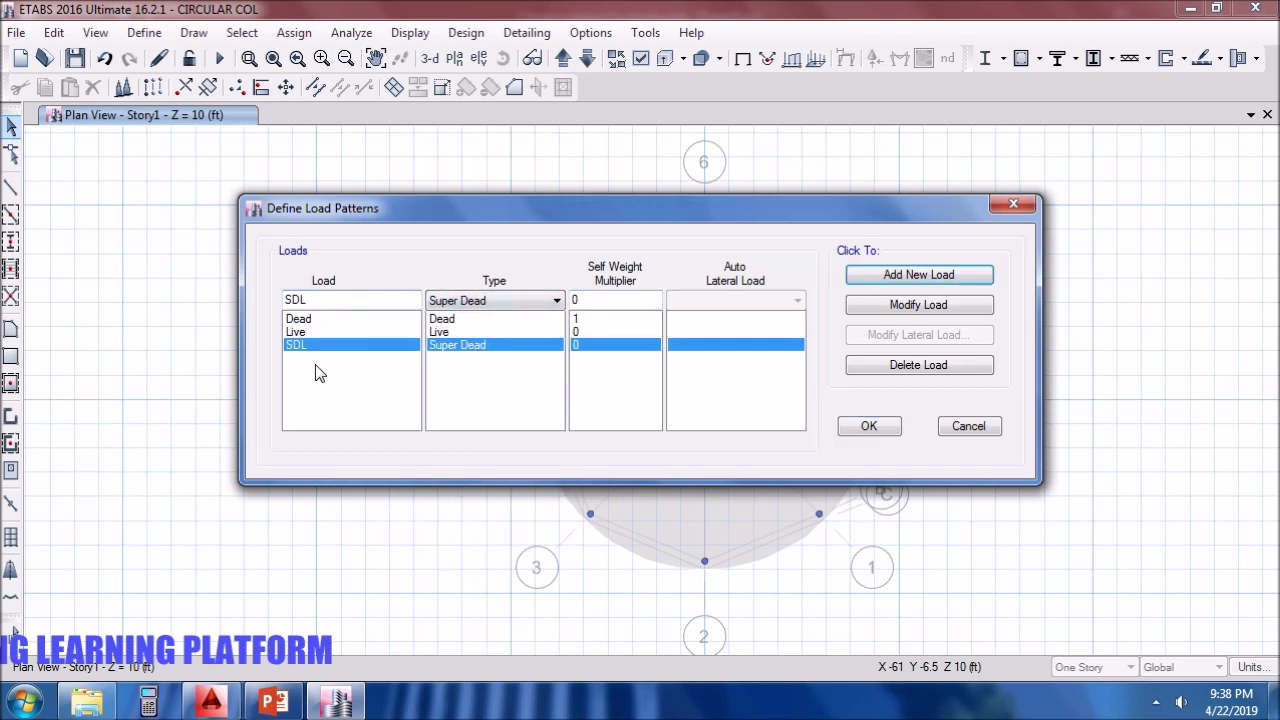
left_click(868, 426)
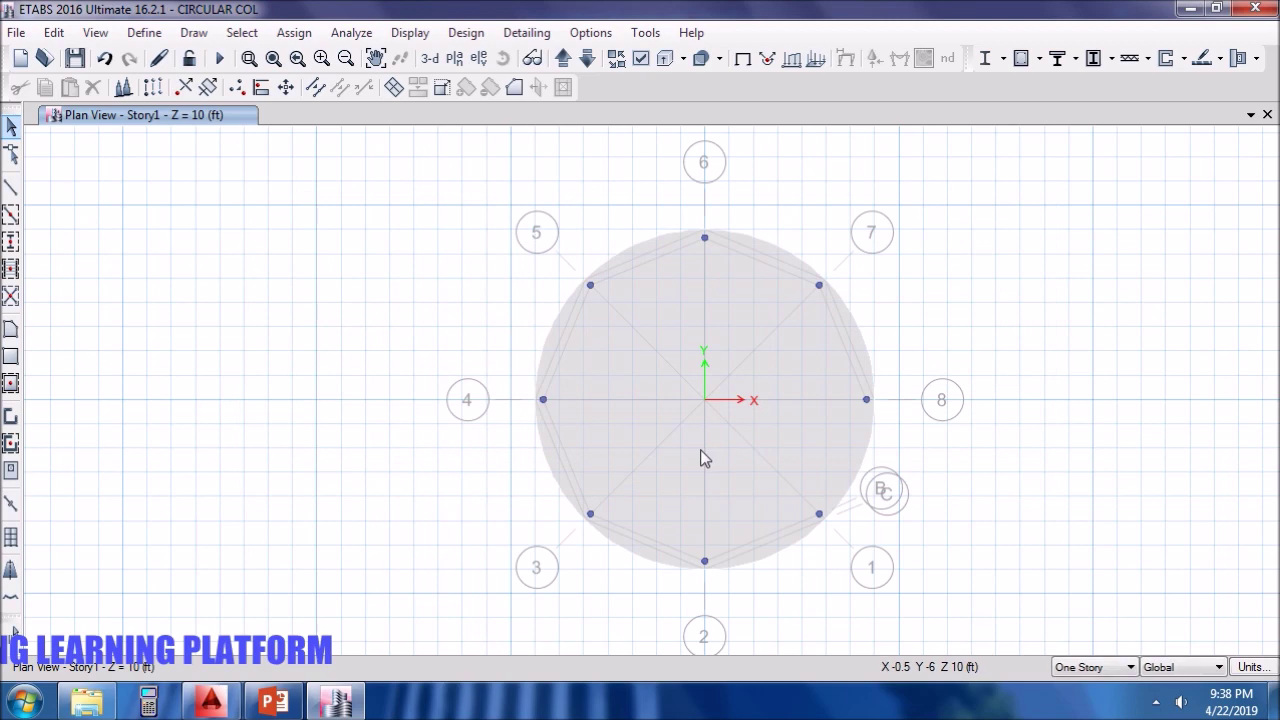
Select the circular slab and assign a uniform 40 lb/ft² Live shell load.
left_click(700, 457)
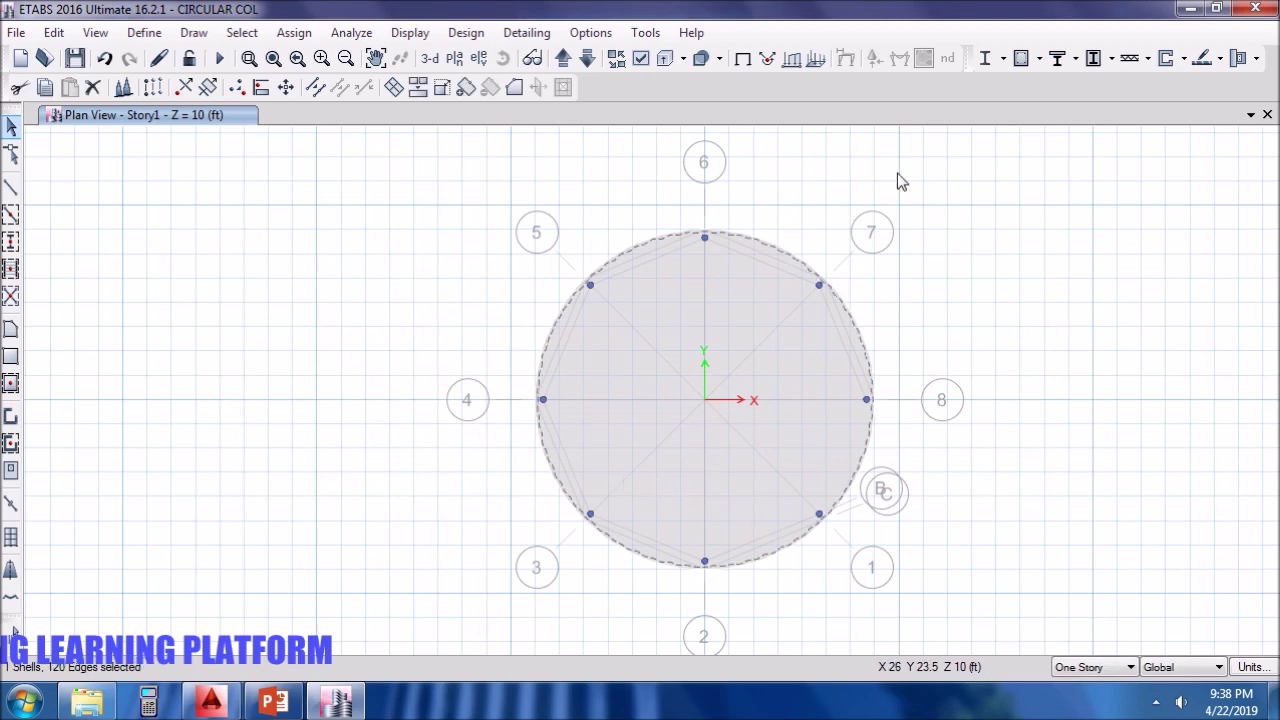
left_click(294, 32)
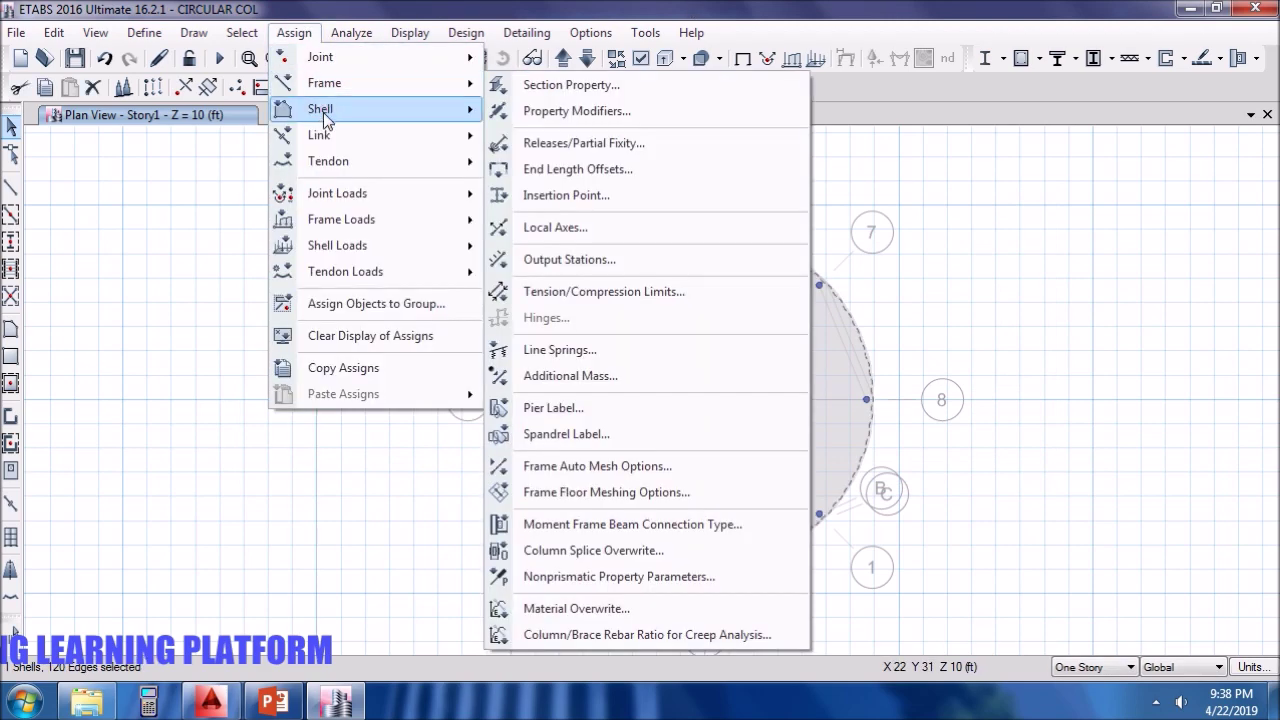
mouse_move(345, 250)
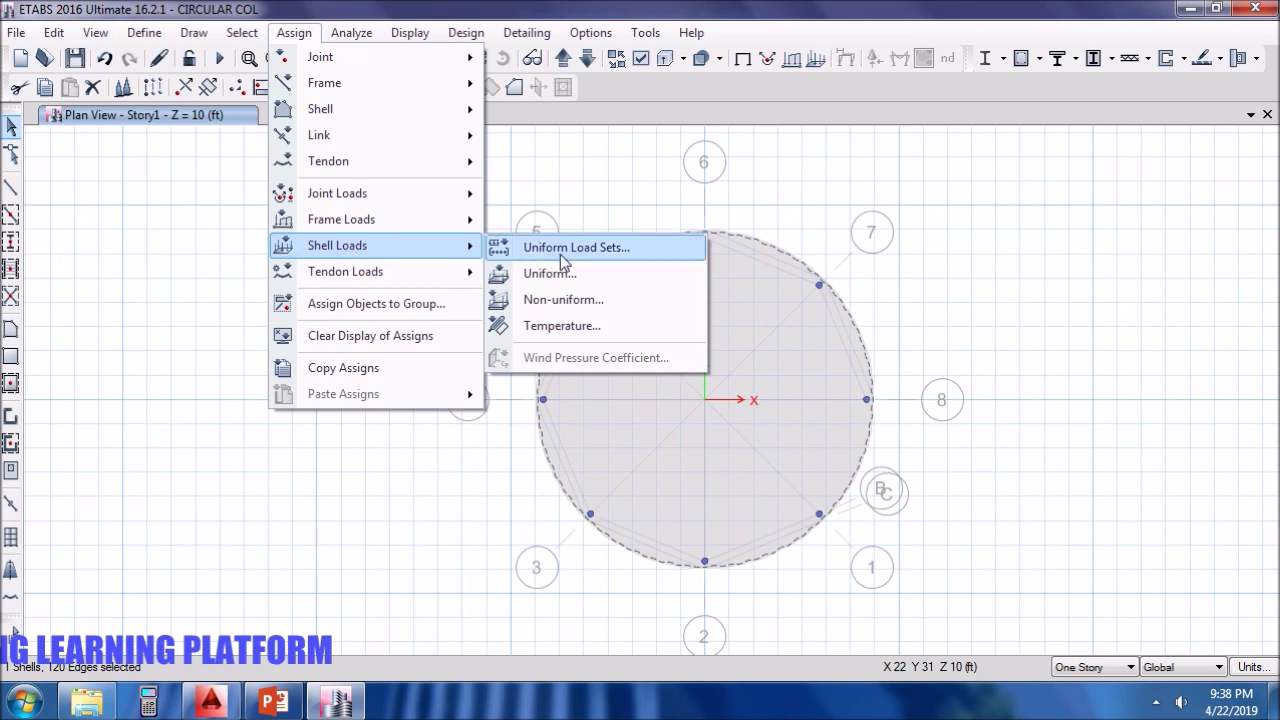
left_click(530, 273)
left_click(660, 295)
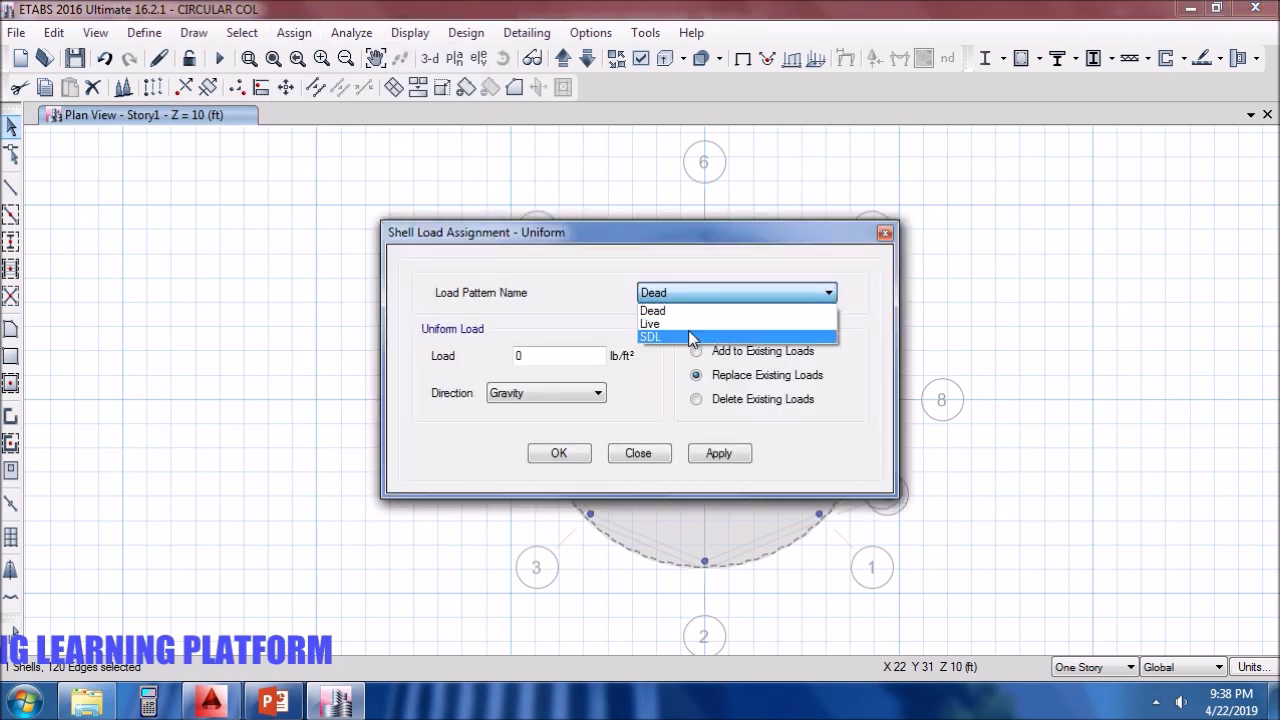
left_click(688, 324)
left_click(580, 354)
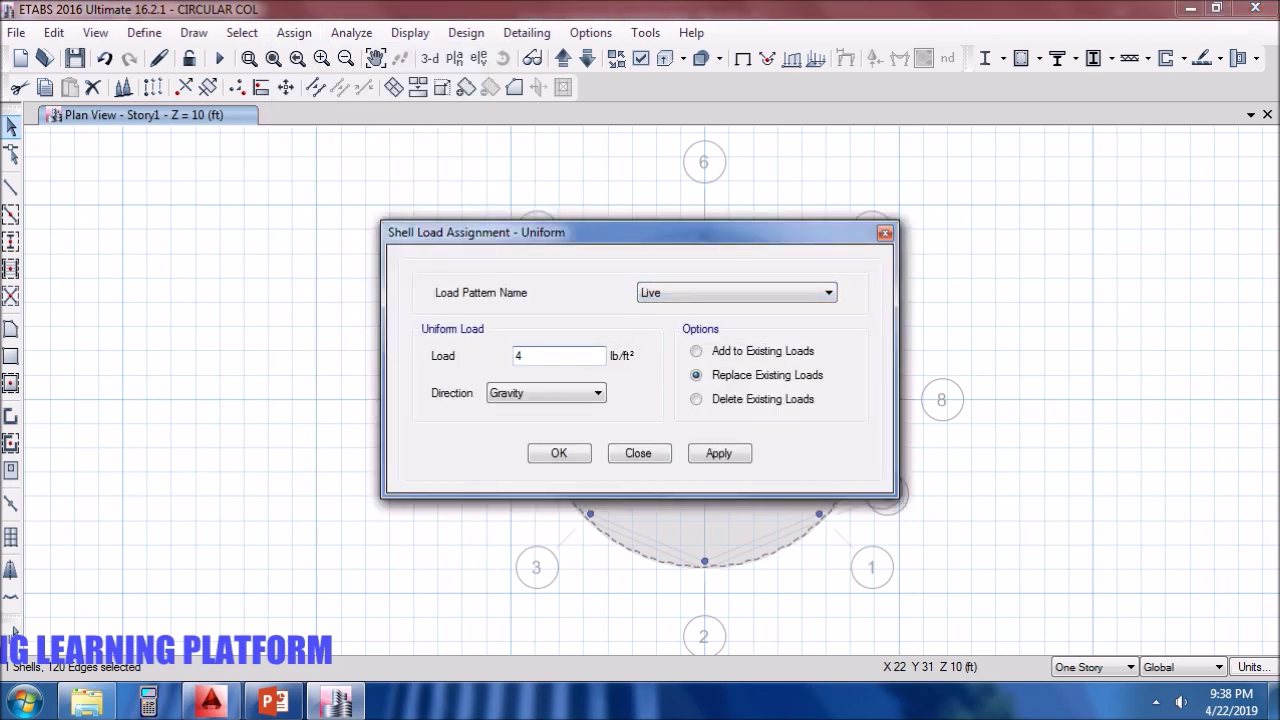
left_click(720, 453)
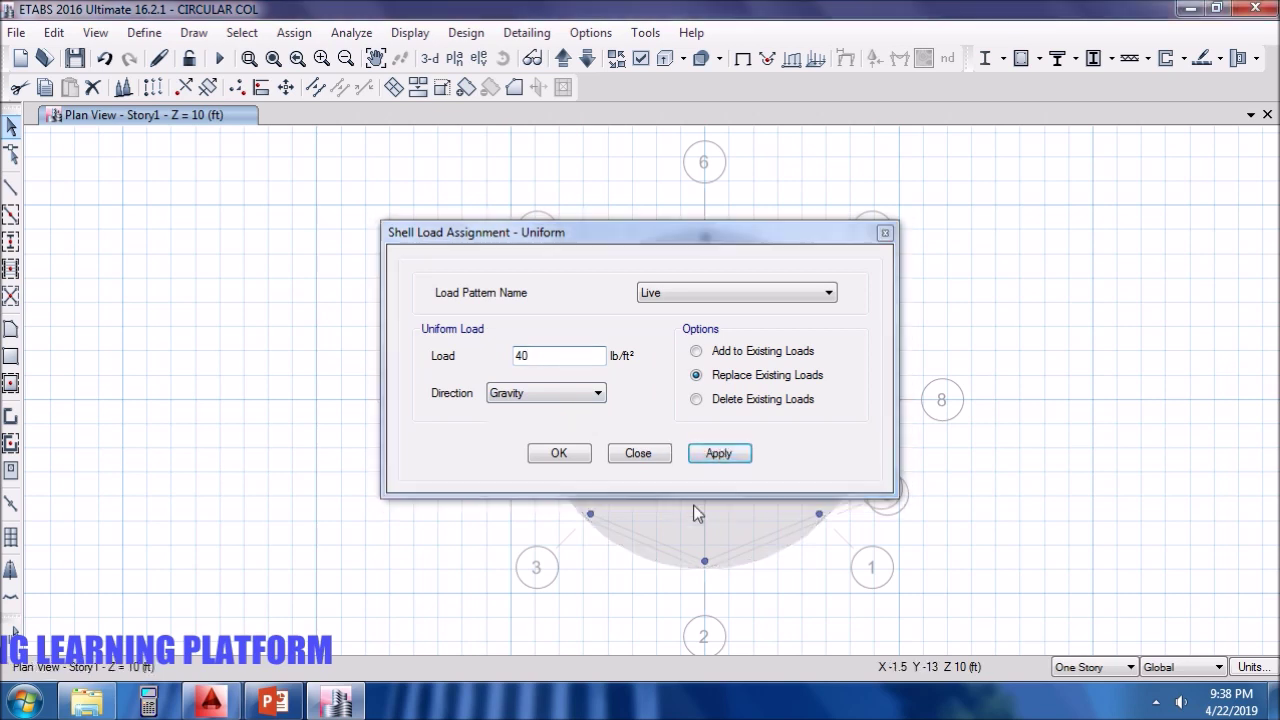
Add a uniform 20 lb/ft² SDL load to the slab.
left_click(699, 296)
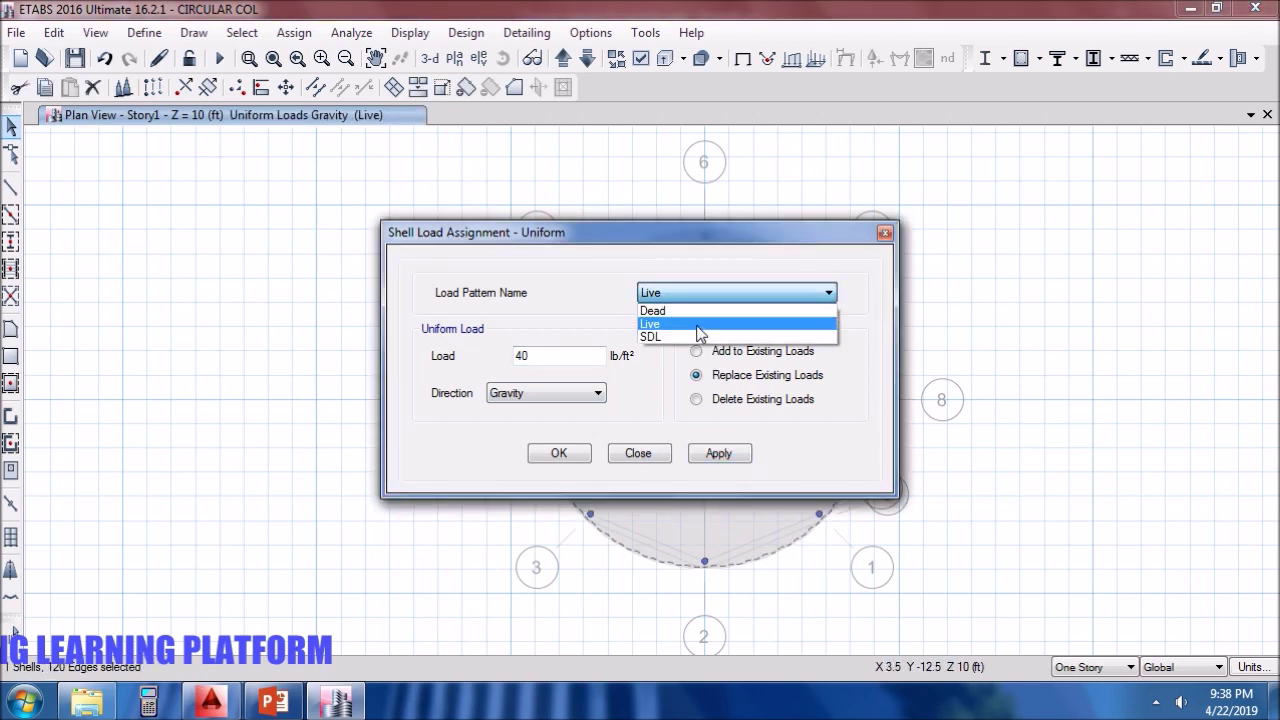
left_click(700, 340)
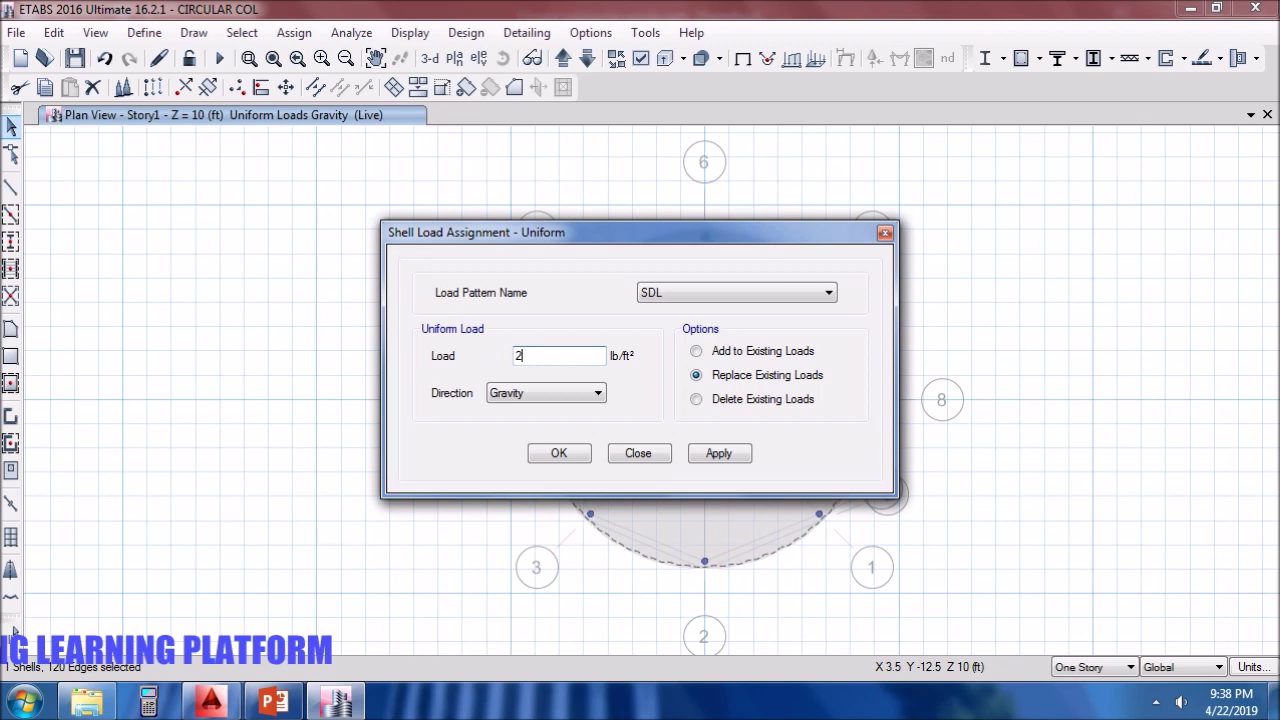
left_click(733, 458)
left_click(559, 455)
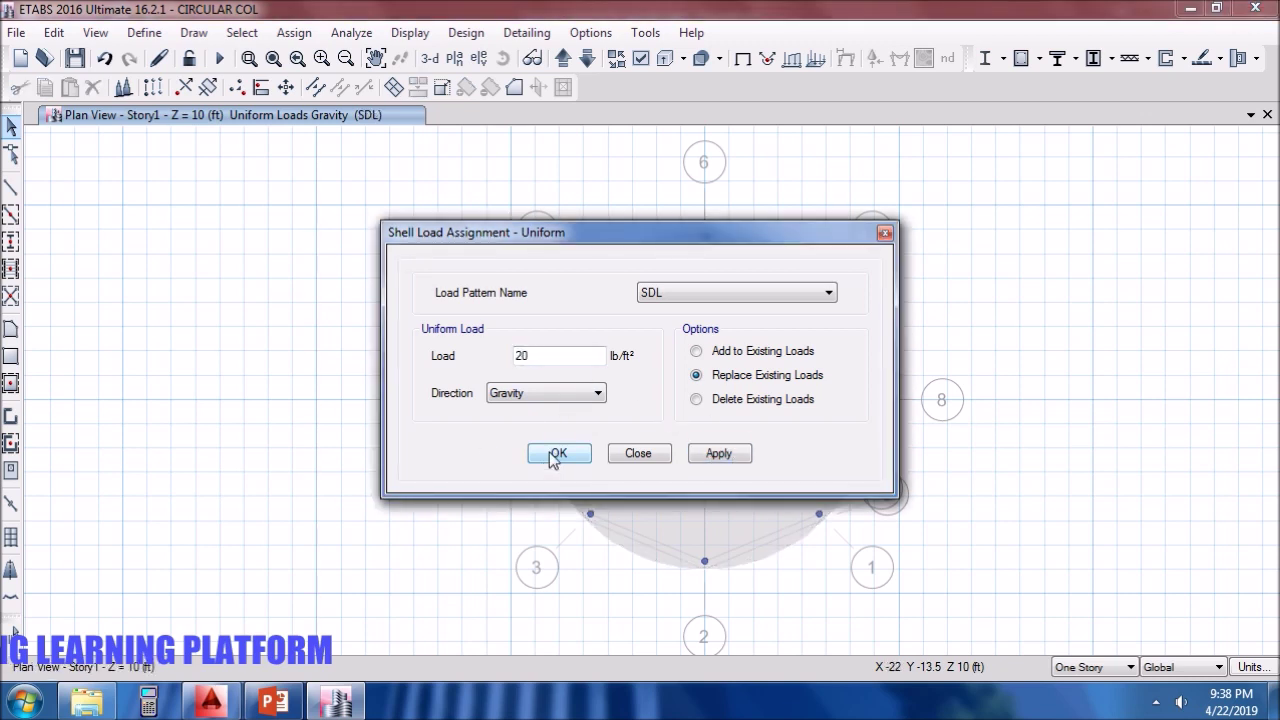
Check the assigned loads on the slab's Loads information tab.
left_click(714, 464)
right_click(714, 464)
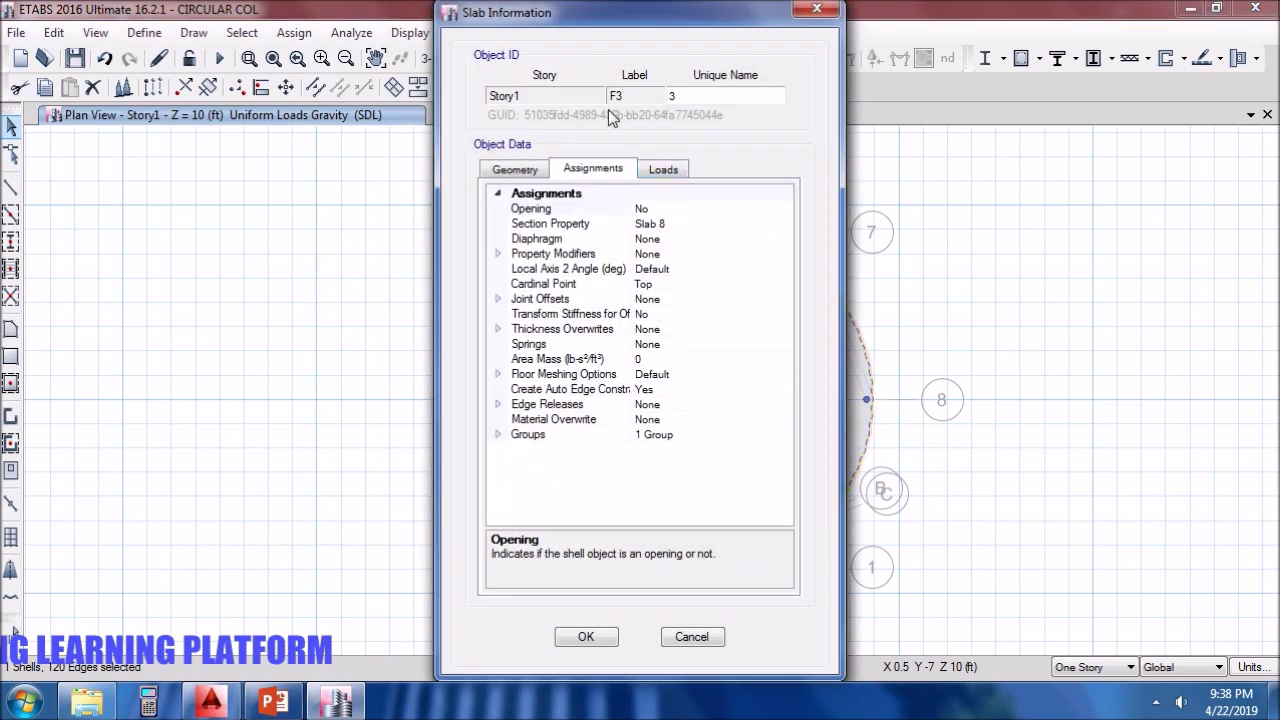
left_click(655, 172)
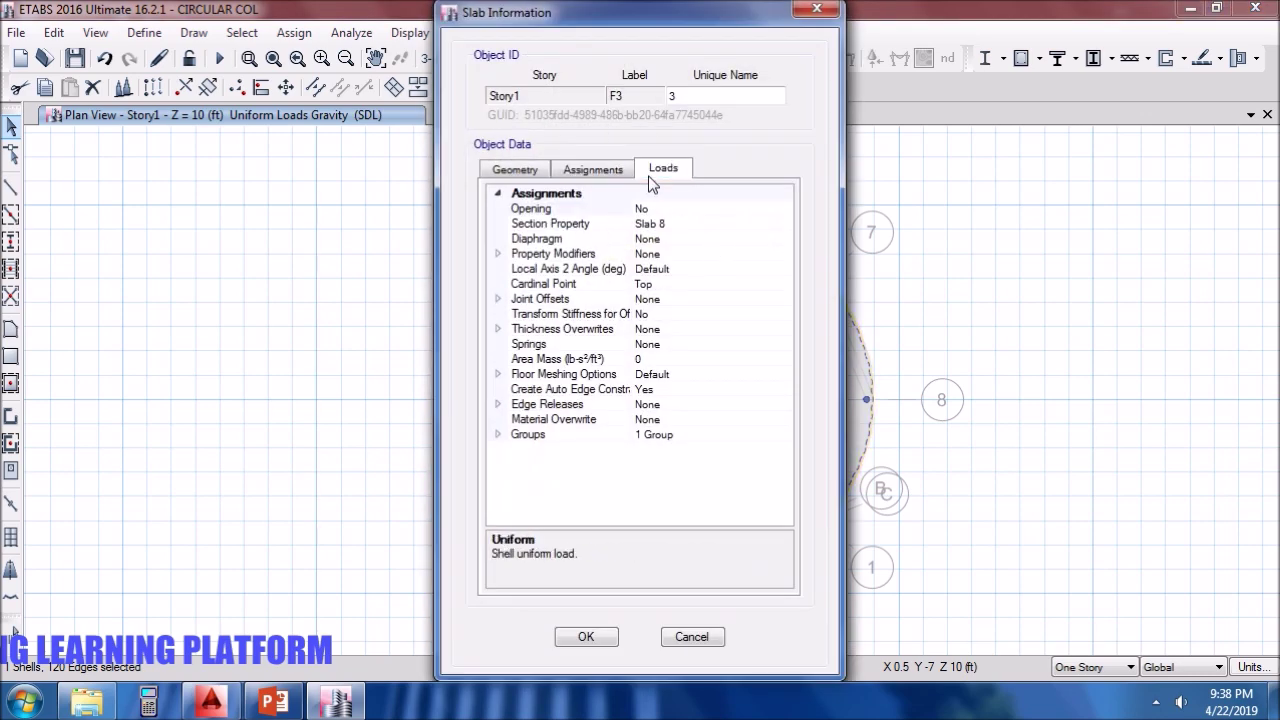
left_click(588, 637)
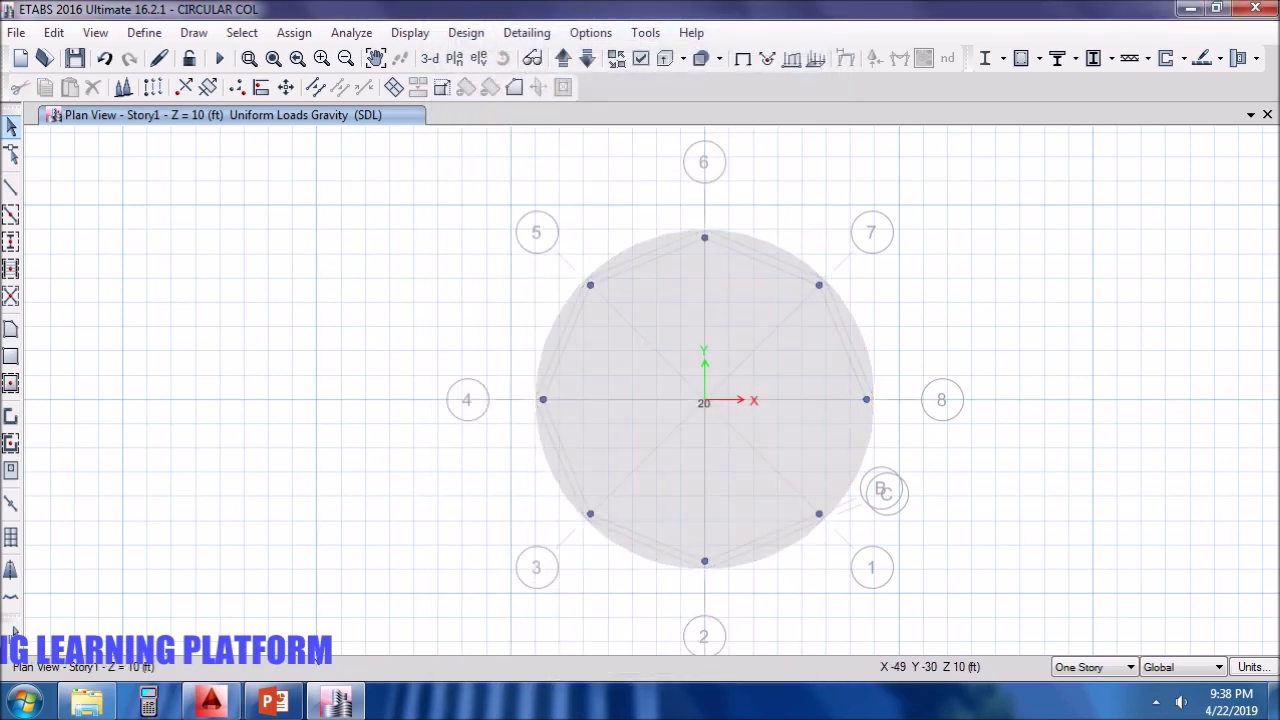
Switch the display to the Base level plan view.
left_click(273, 58)
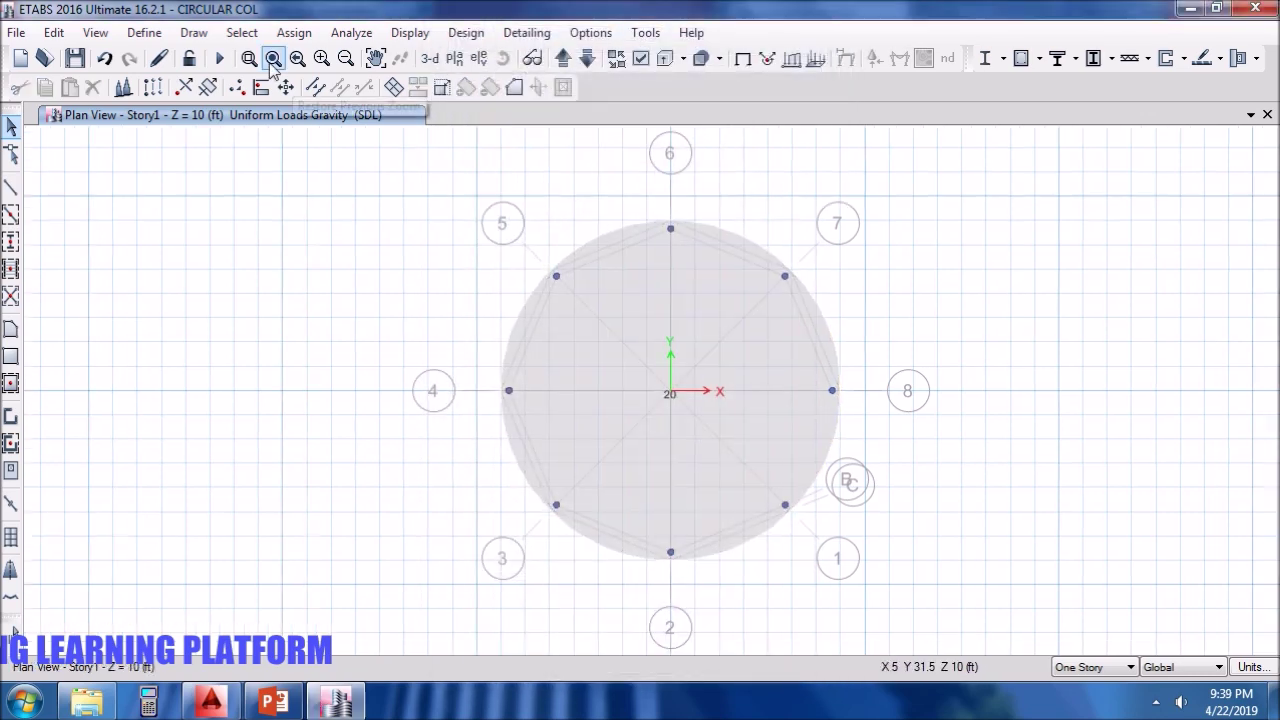
left_click(430, 59)
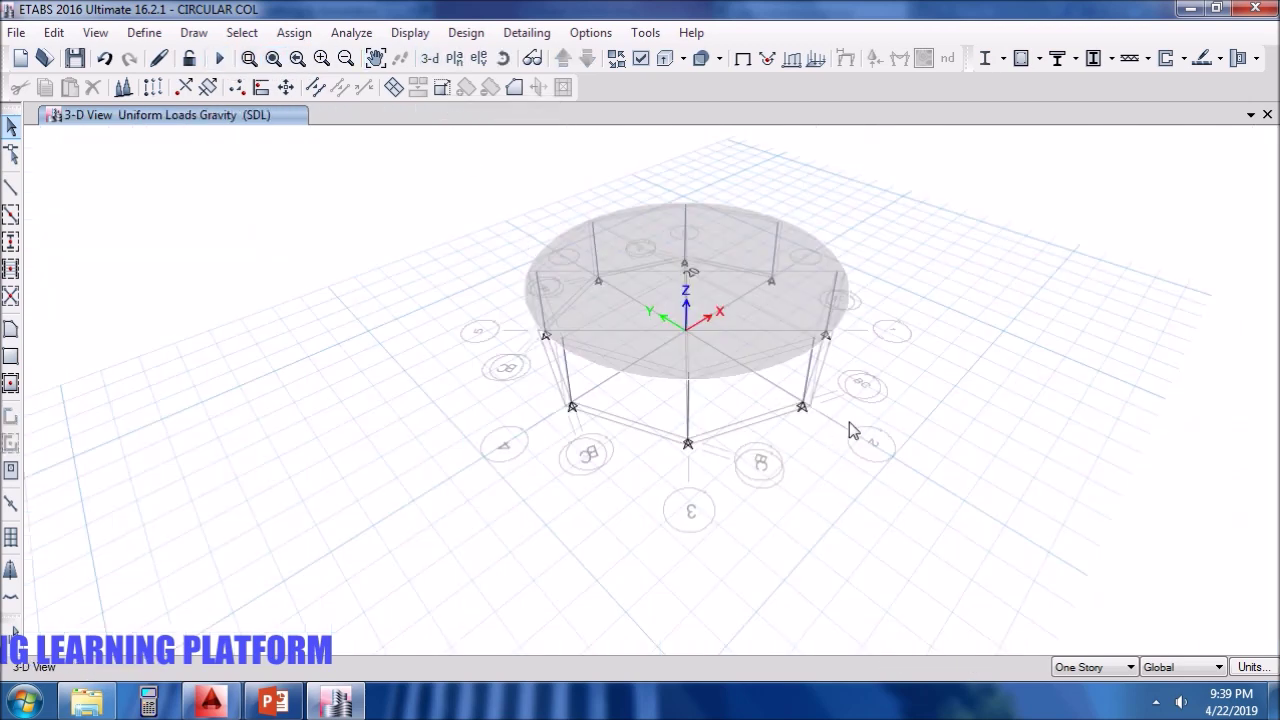
left_click(454, 58)
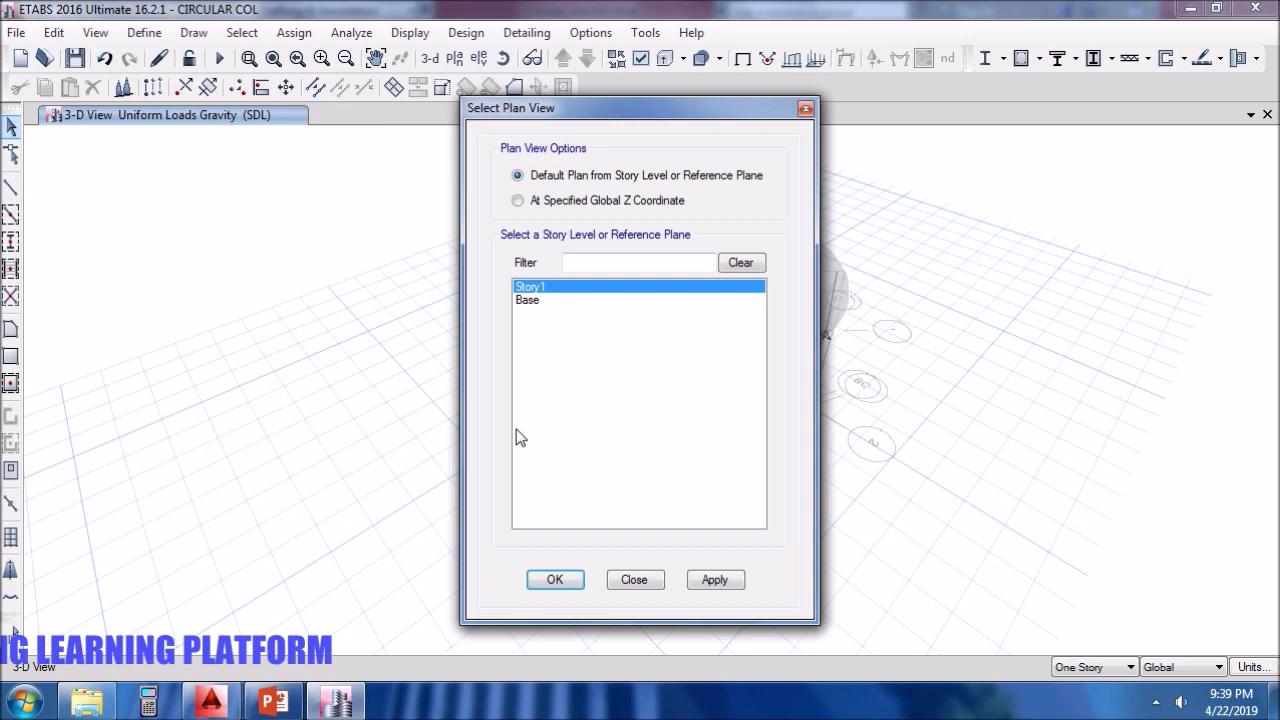
left_click(566, 301)
left_click(714, 580)
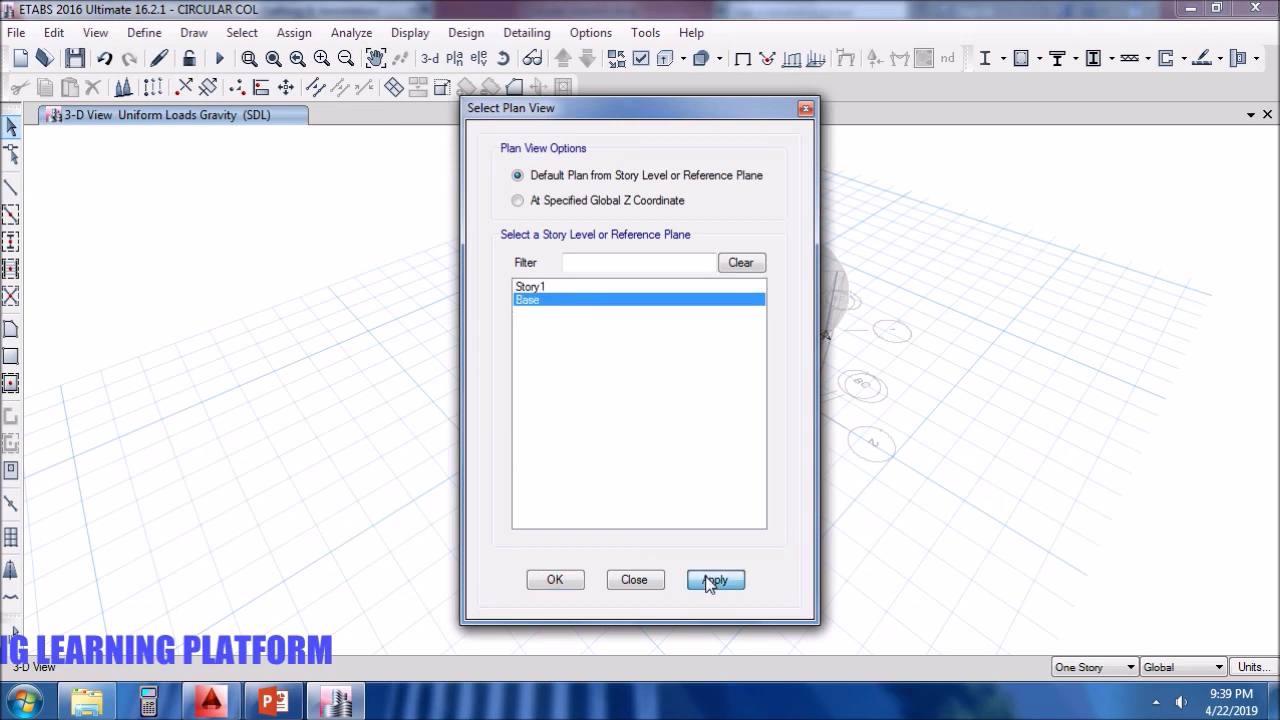
left_click(556, 580)
Select the eight base joints and assign fully fixed restraints.
left_click_drag(392, 183, 932, 640)
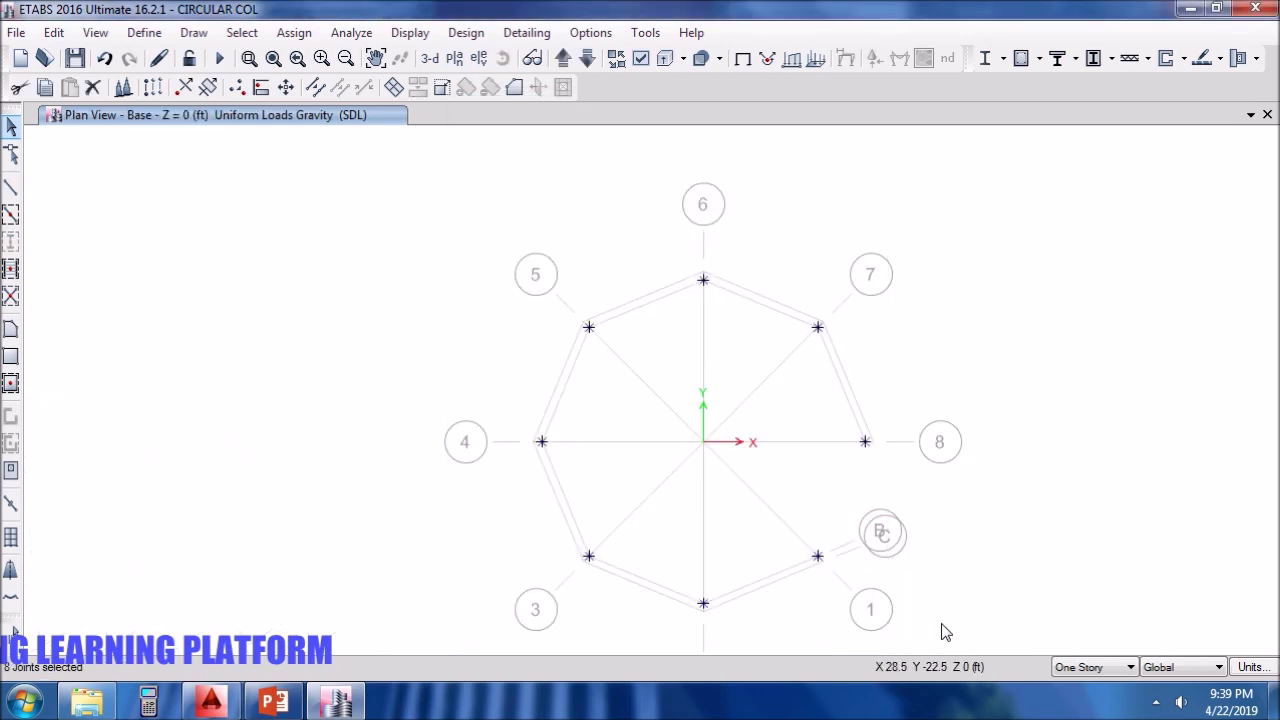
left_click(294, 32)
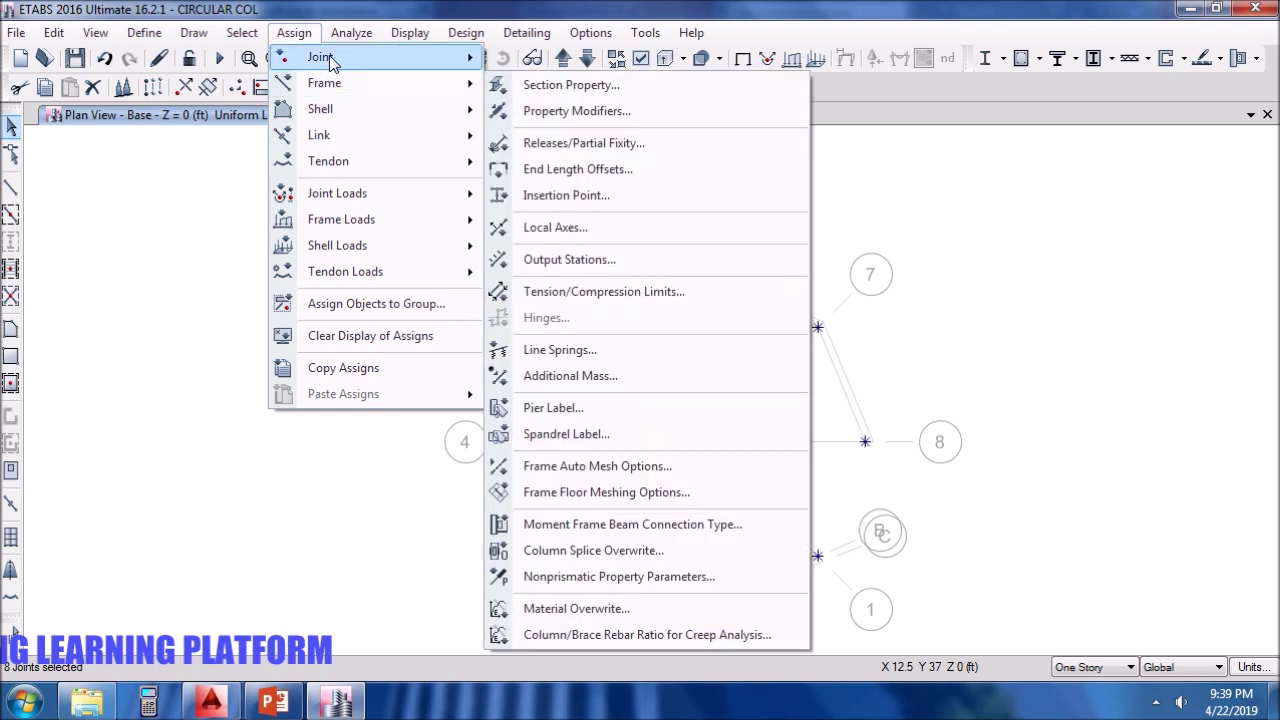
mouse_move(429, 57)
left_click(505, 57)
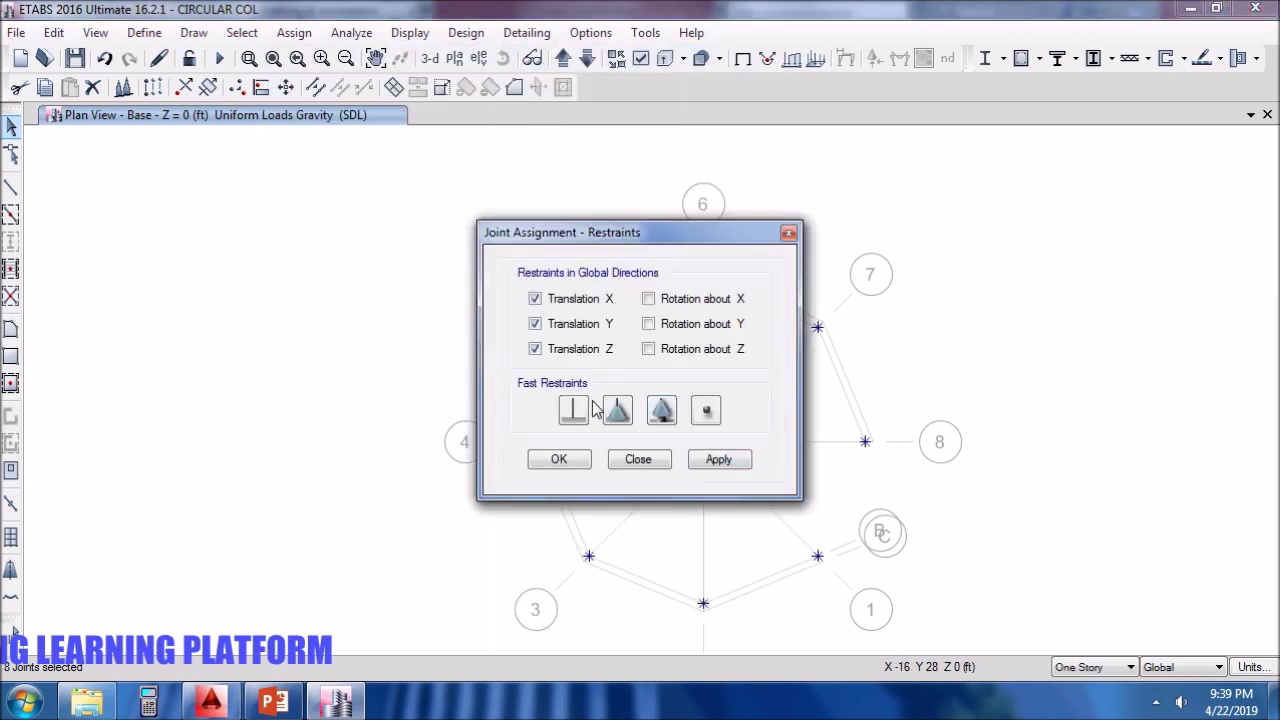
left_click(700, 458)
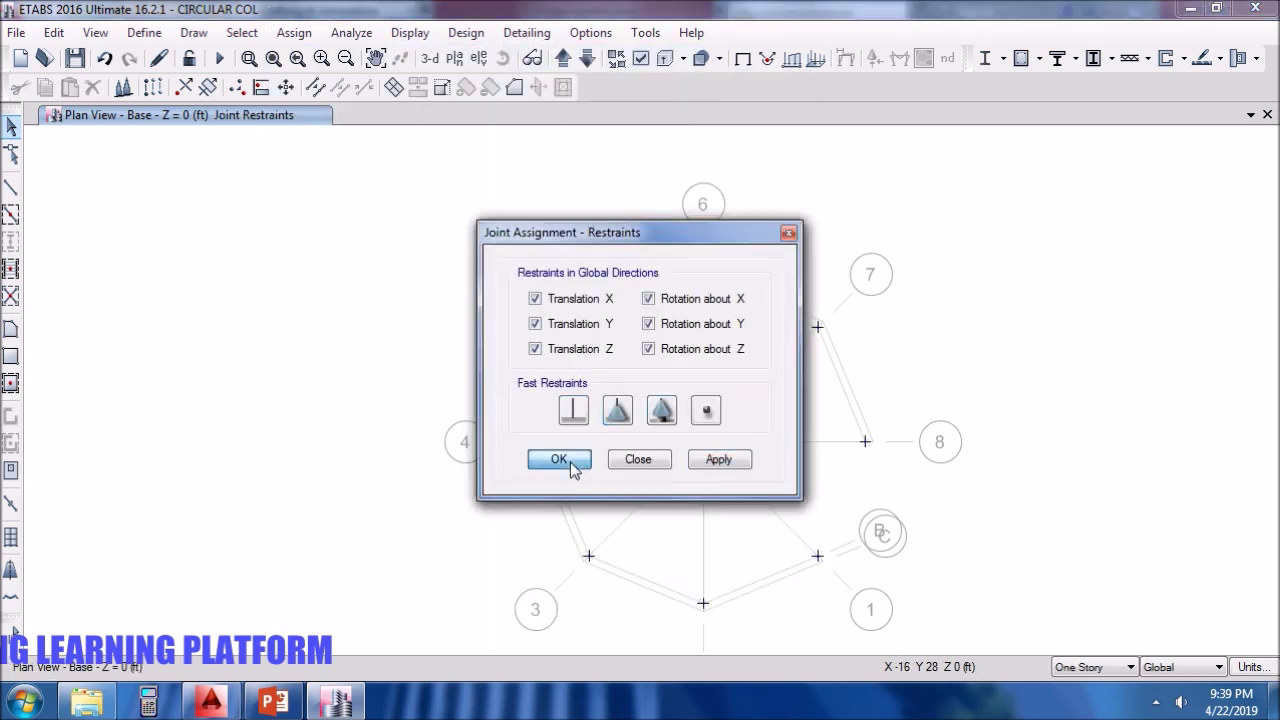
left_click(570, 462)
Return the plan view to Story1.
left_click(454, 58)
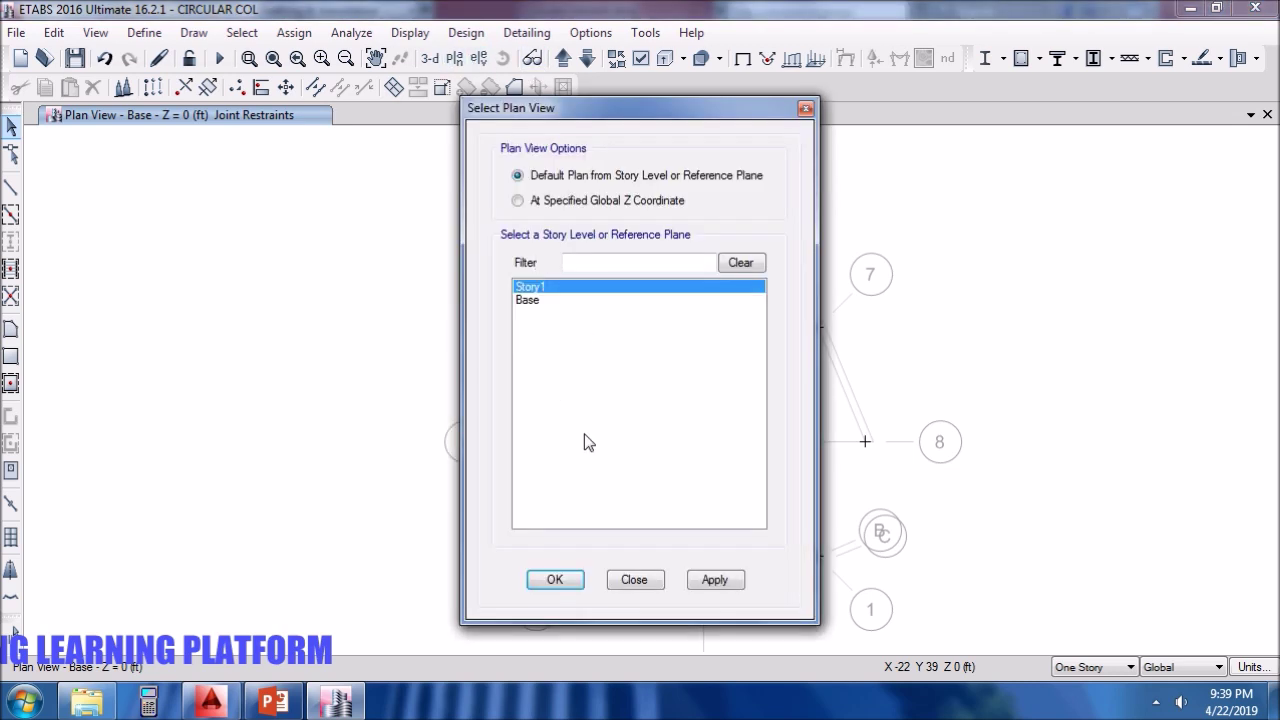
left_click(710, 580)
left_click(555, 580)
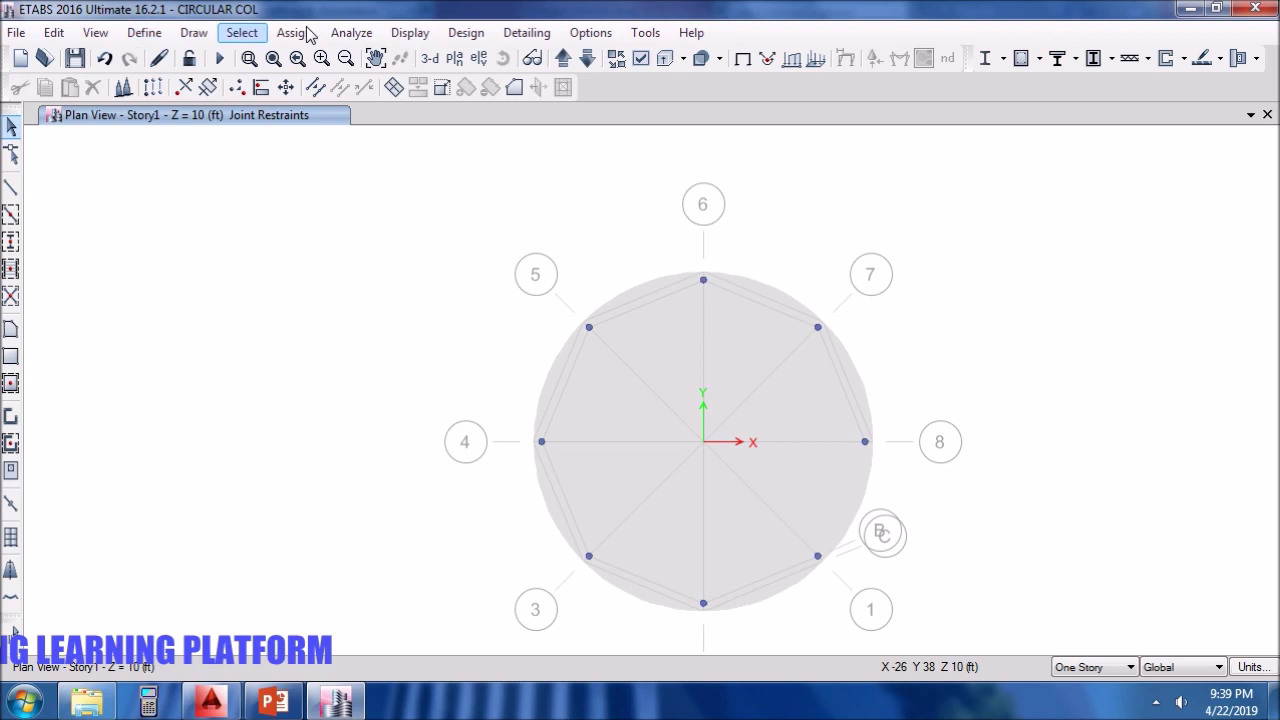
Review and accept the ACI 318-14 concrete frame design preferences.
left_click(462, 32)
mouse_move(536, 92)
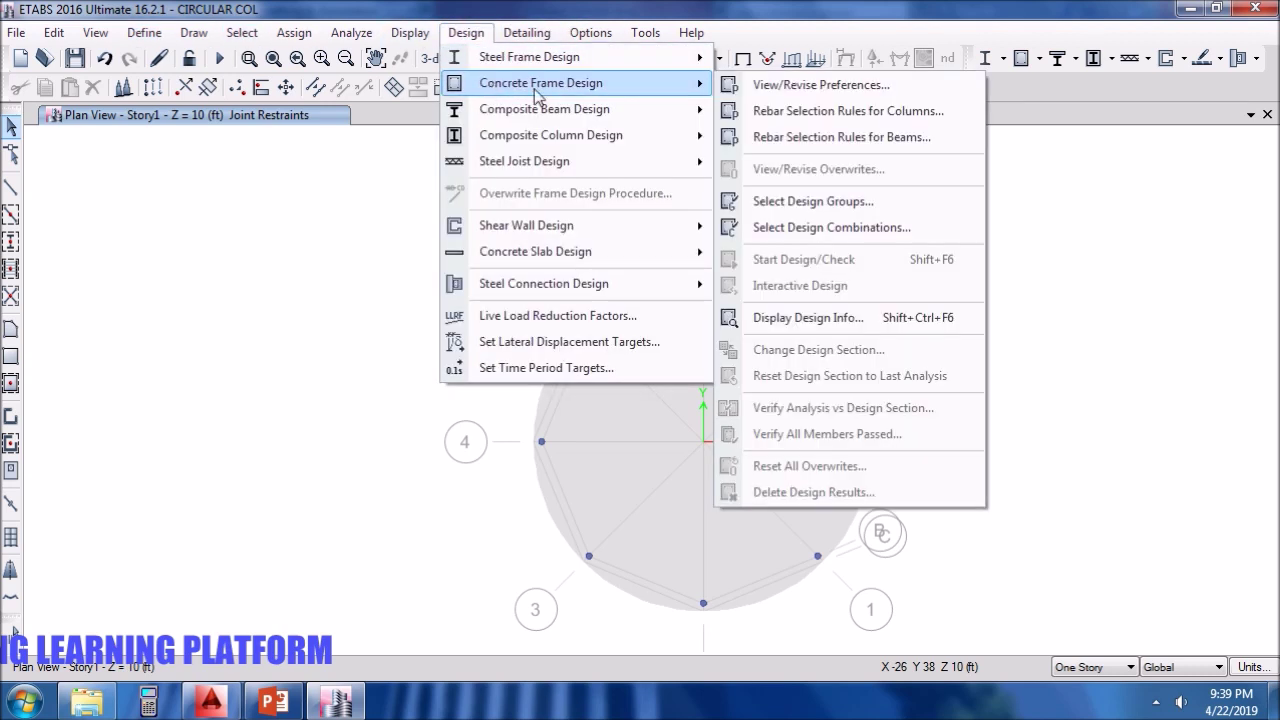
left_click(790, 88)
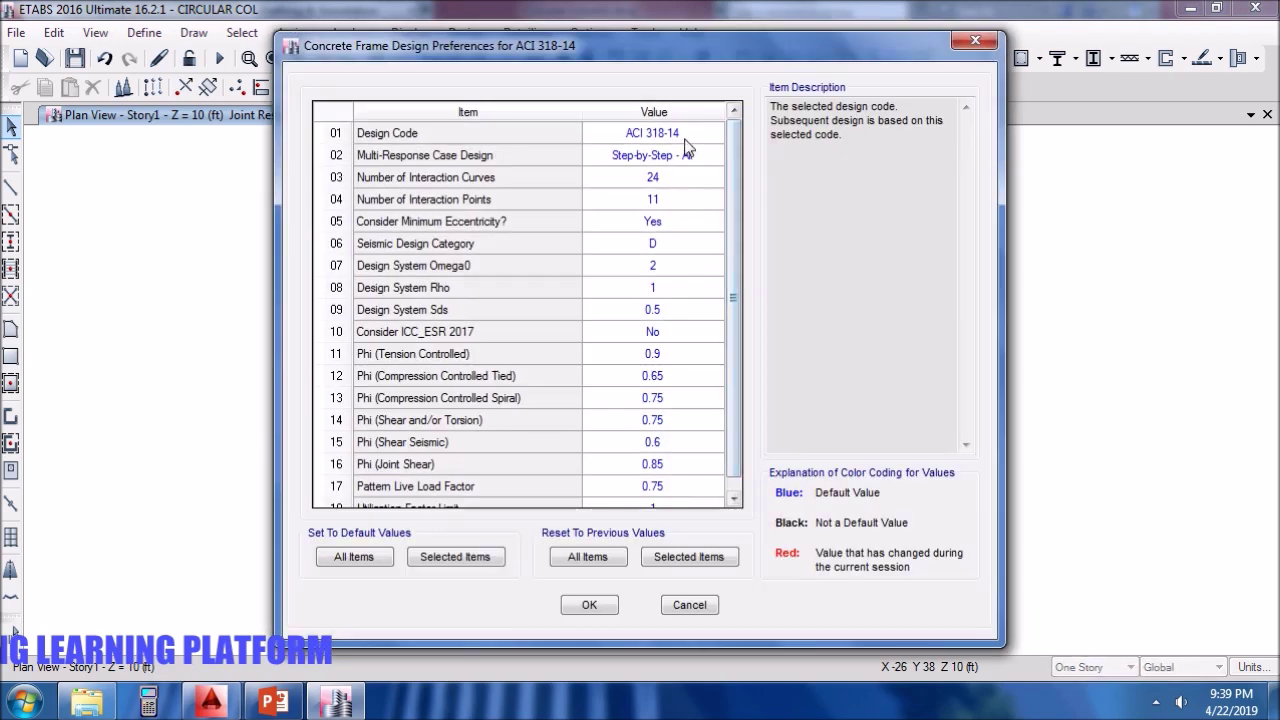
left_click(589, 605)
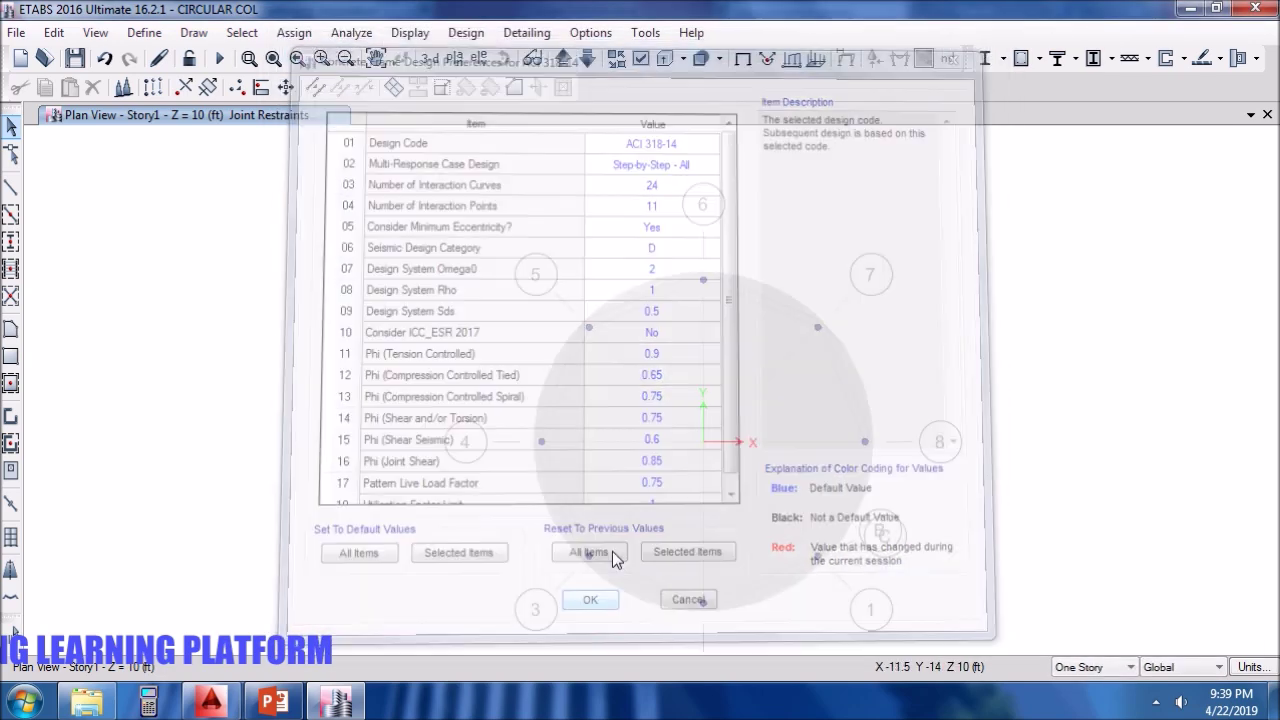
Hide floors in the Story1 plan display and window-select the plan.
left_click(641, 59)
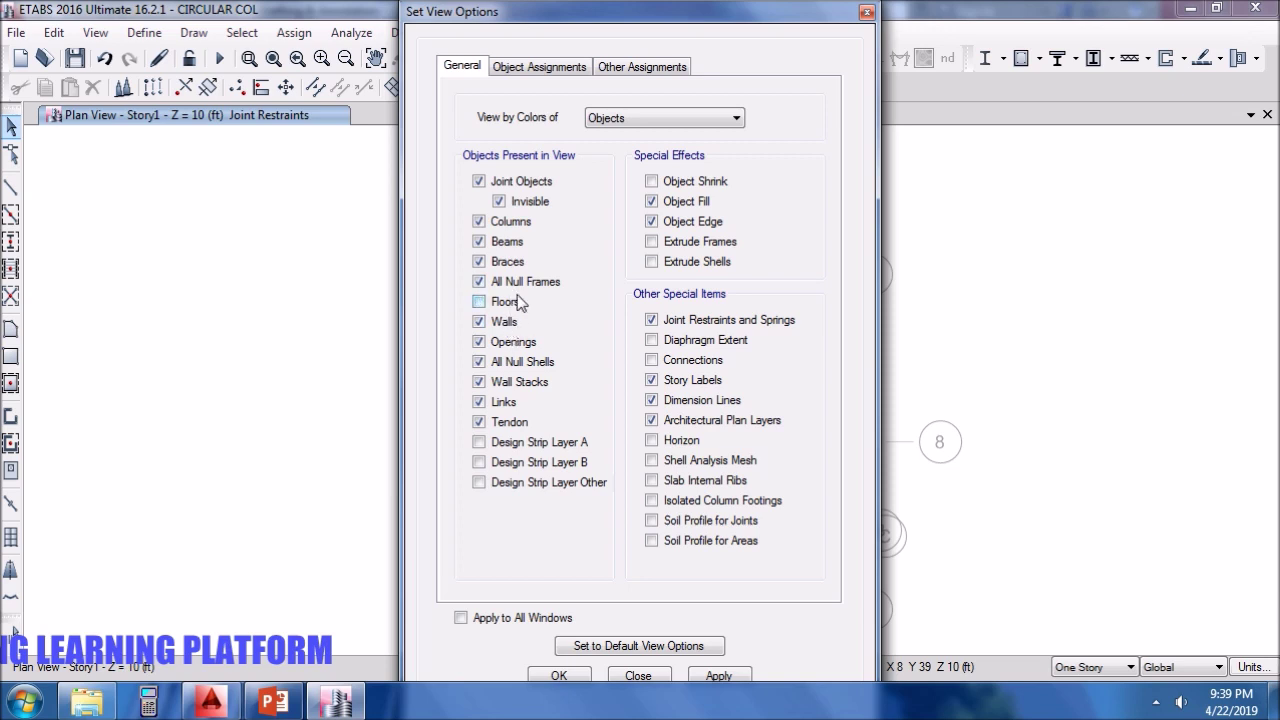
left_click(716, 677)
left_click(559, 676)
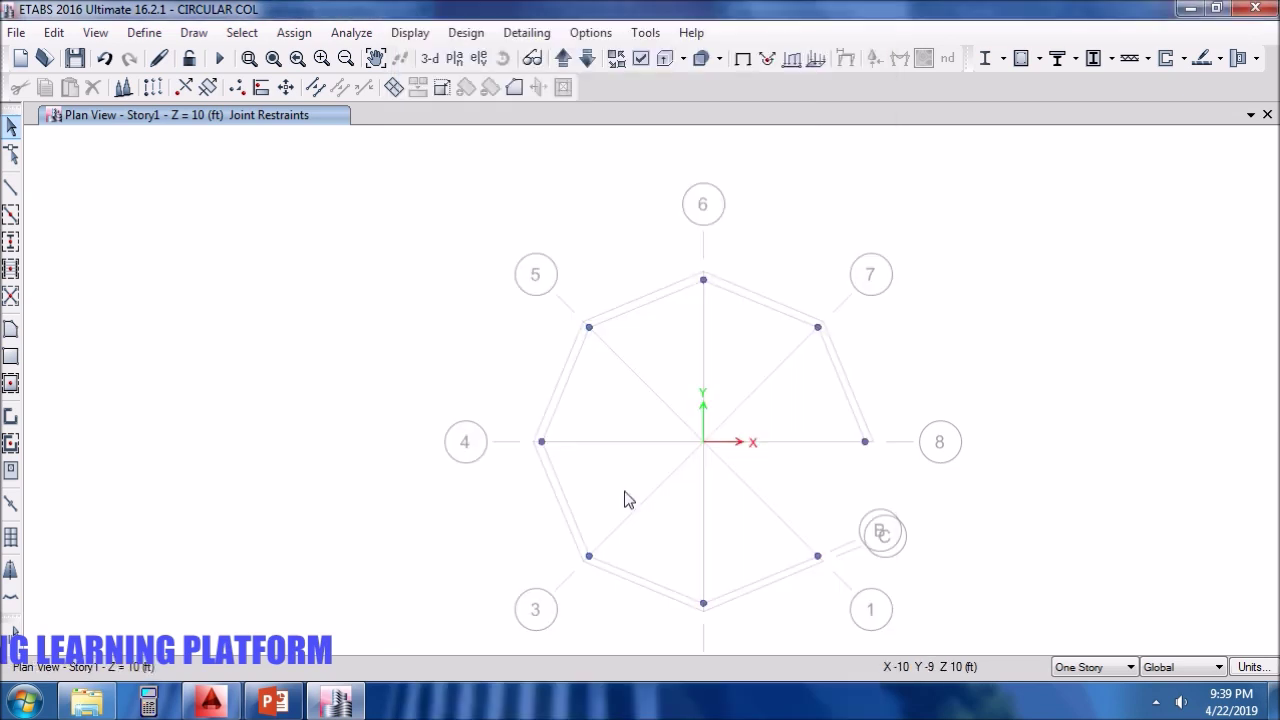
left_click_drag(432, 181, 905, 578)
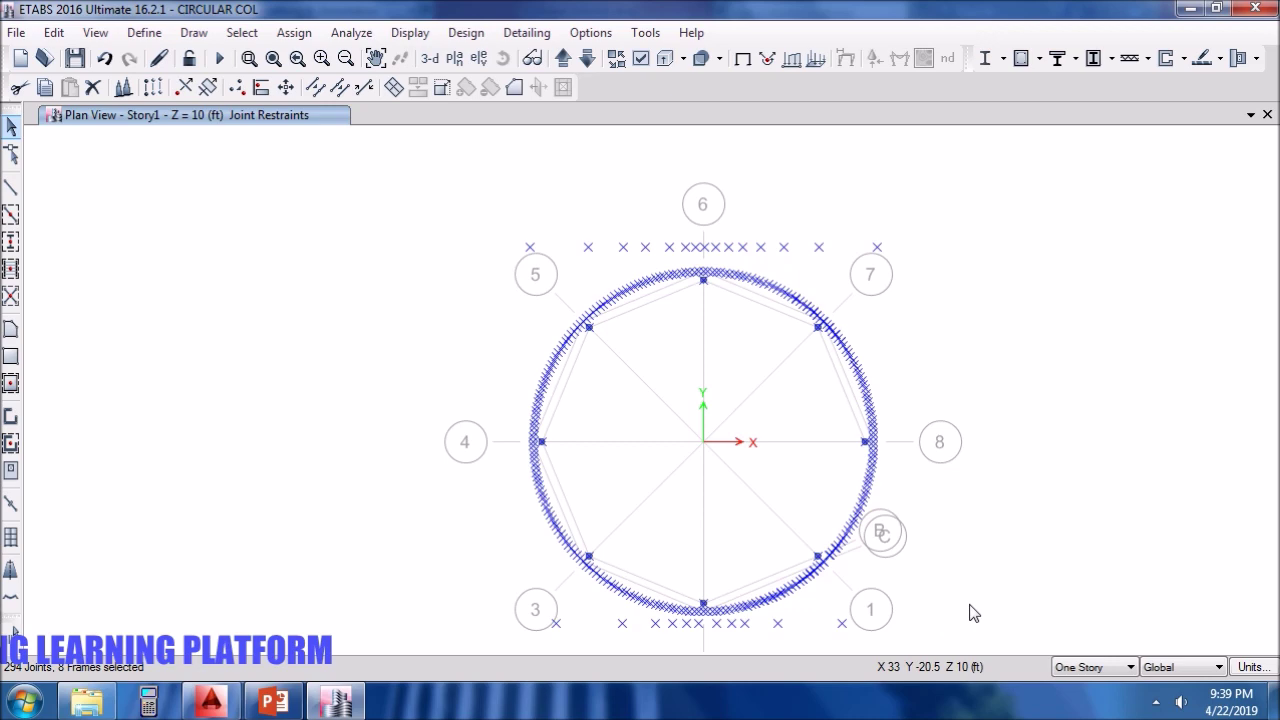
Hide joint objects, clear the selection, and window-select the eight frames.
left_click(641, 59)
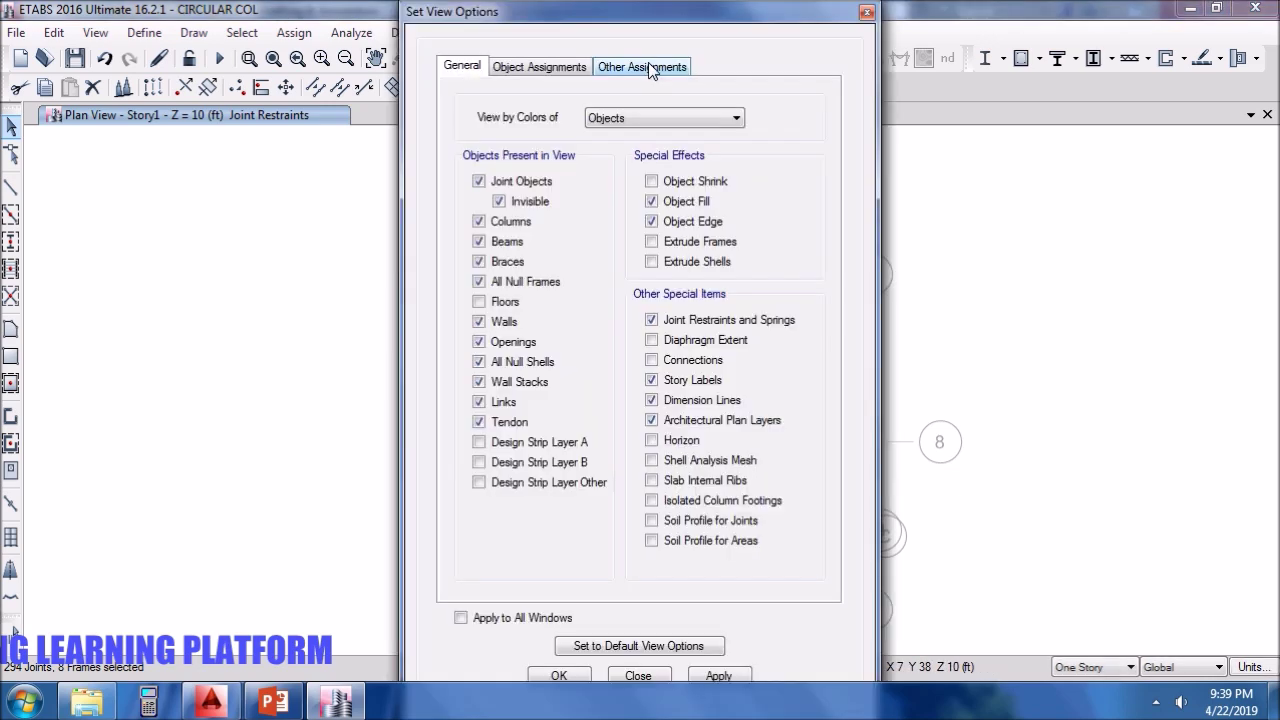
left_click(478, 181)
left_click(718, 676)
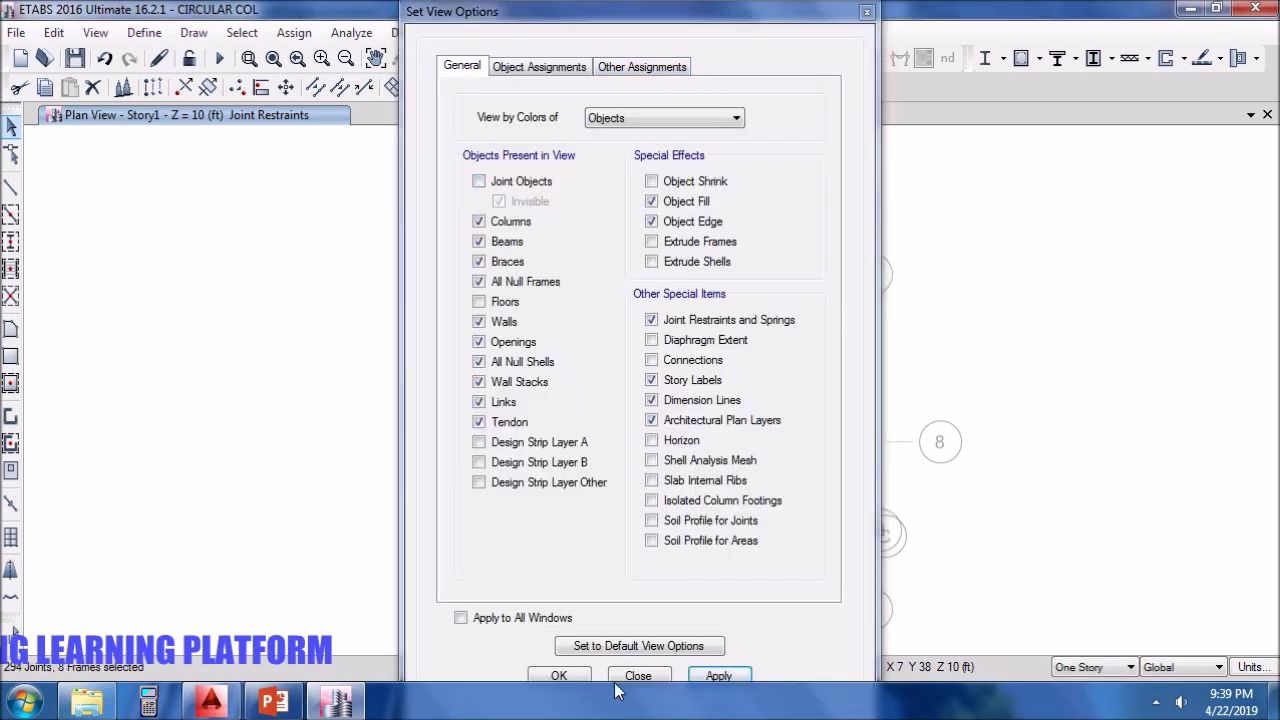
left_click(559, 676)
left_click(958, 470)
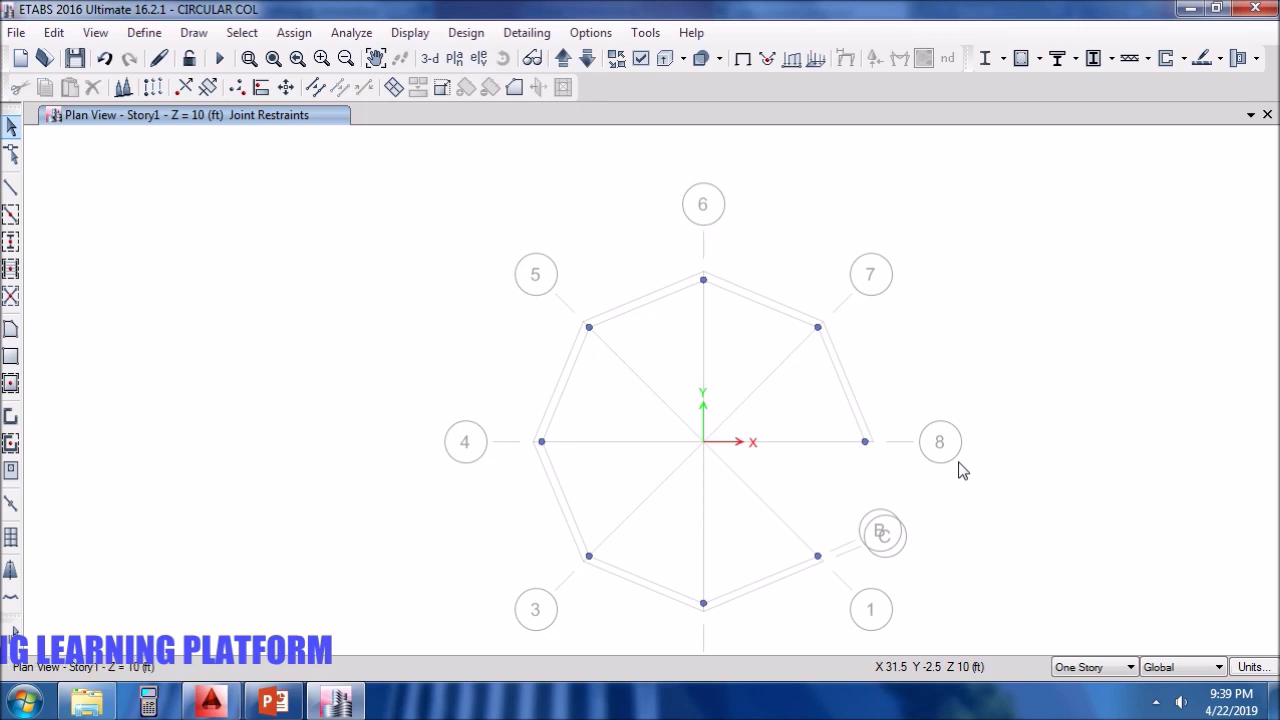
left_click_drag(446, 242, 933, 648)
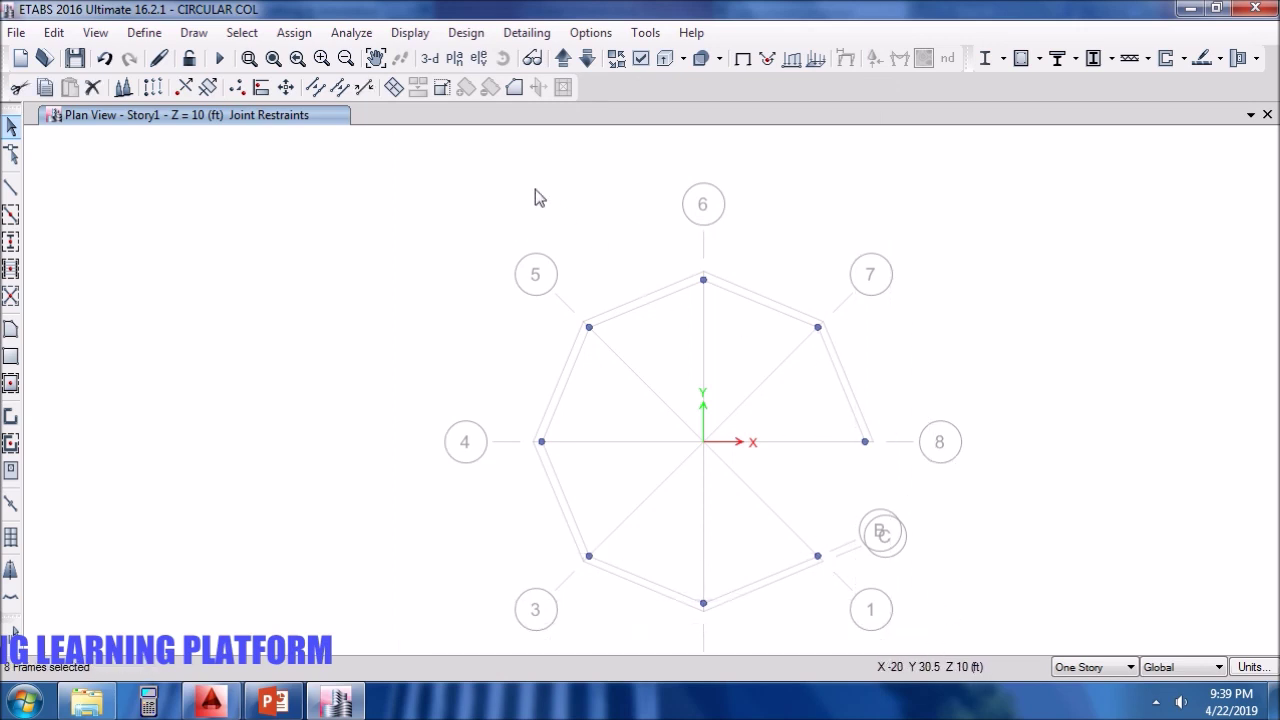
Set the frames' design overwrites to Sway Intermediate framing with C9 as design section.
left_click(460, 33)
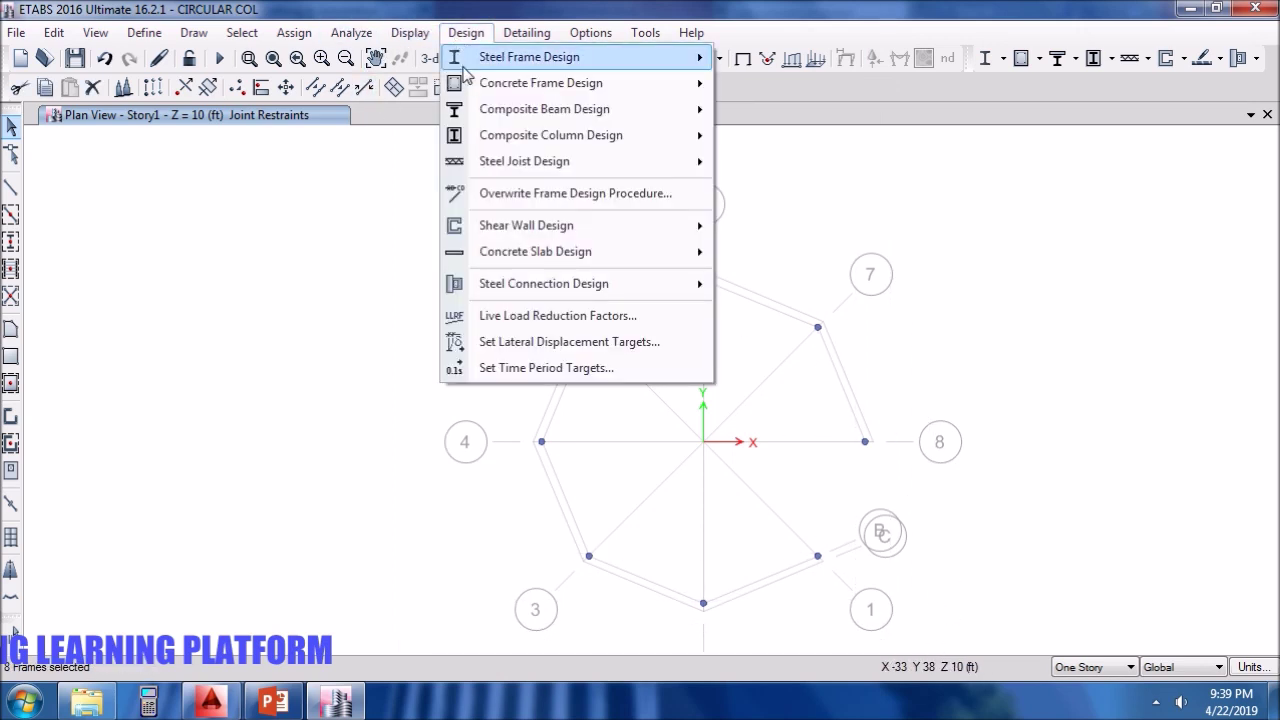
mouse_move(594, 83)
left_click(833, 168)
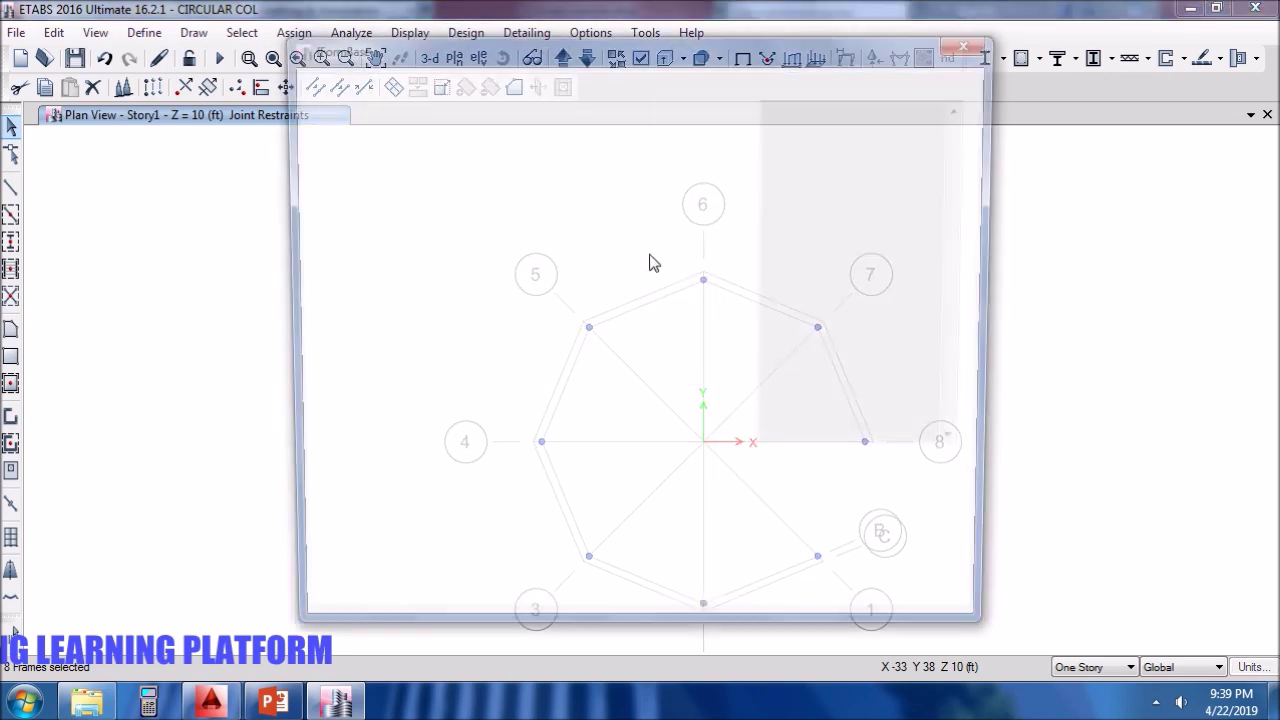
left_click(680, 156)
left_click(680, 156)
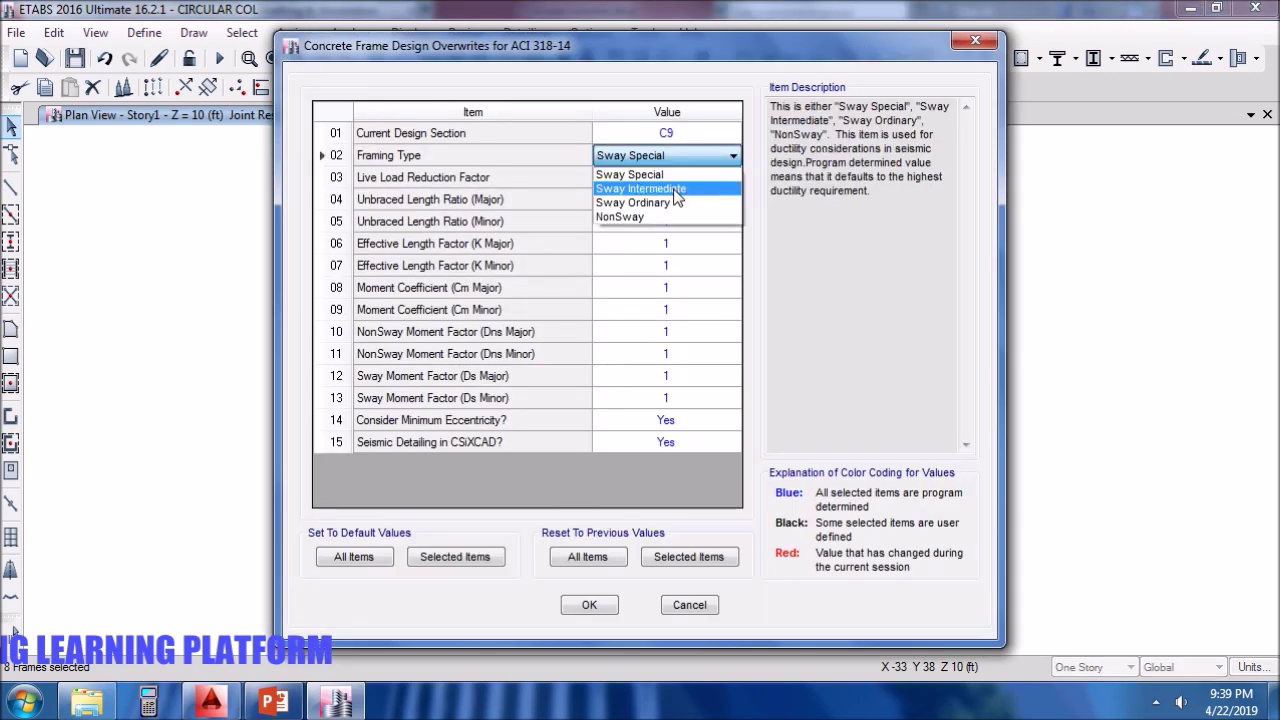
left_click(676, 190)
left_click(651, 127)
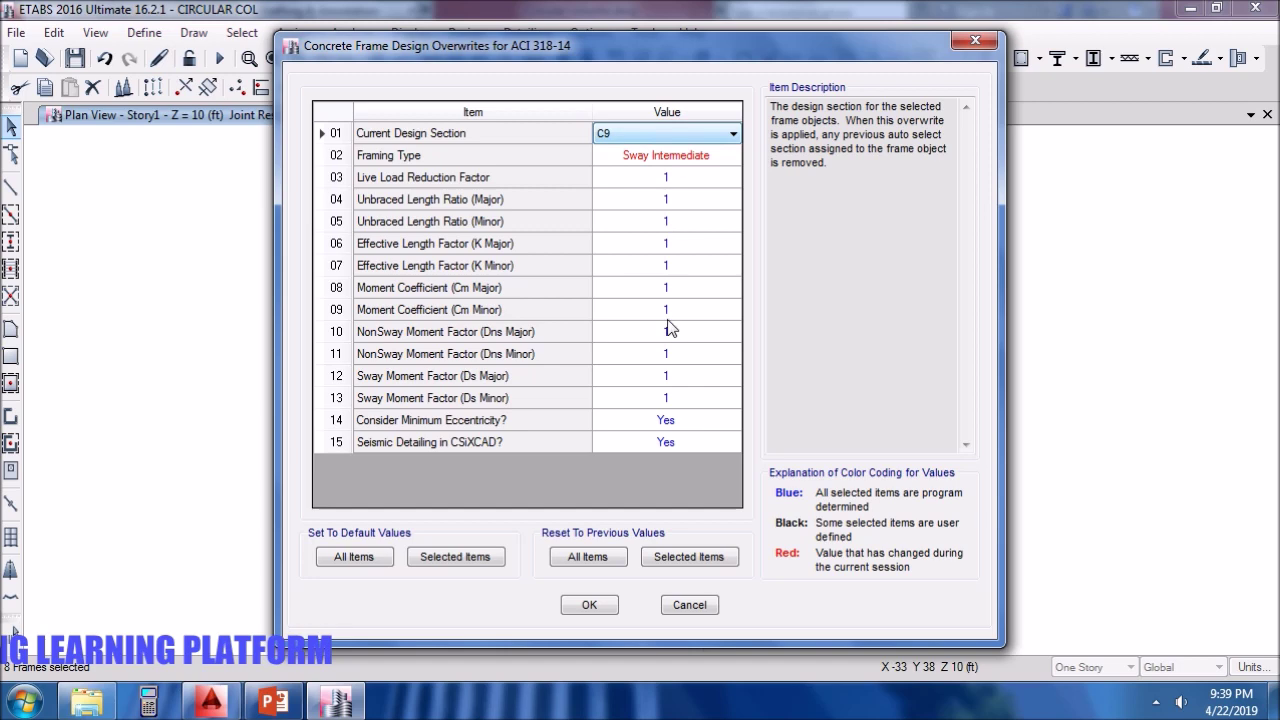
left_click(676, 130)
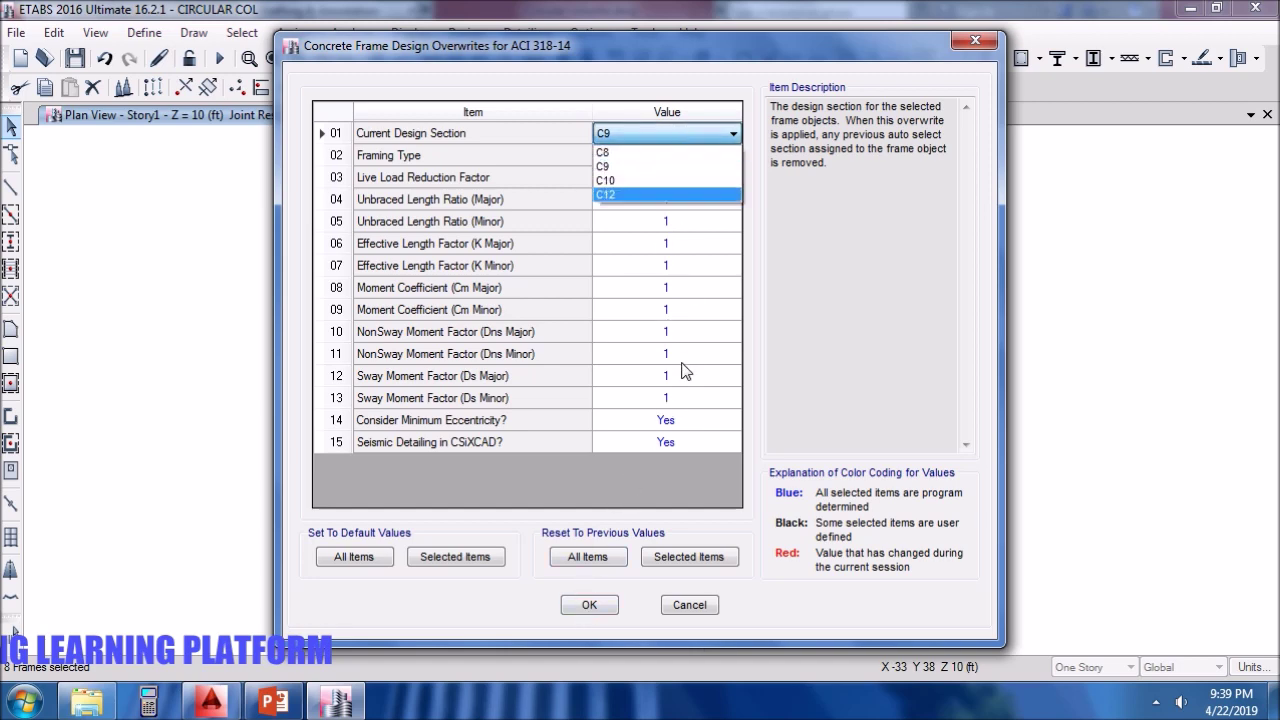
left_click(665, 151)
Confirm the overwrites, switch to 3-D, and restore default display options.
left_click(600, 605)
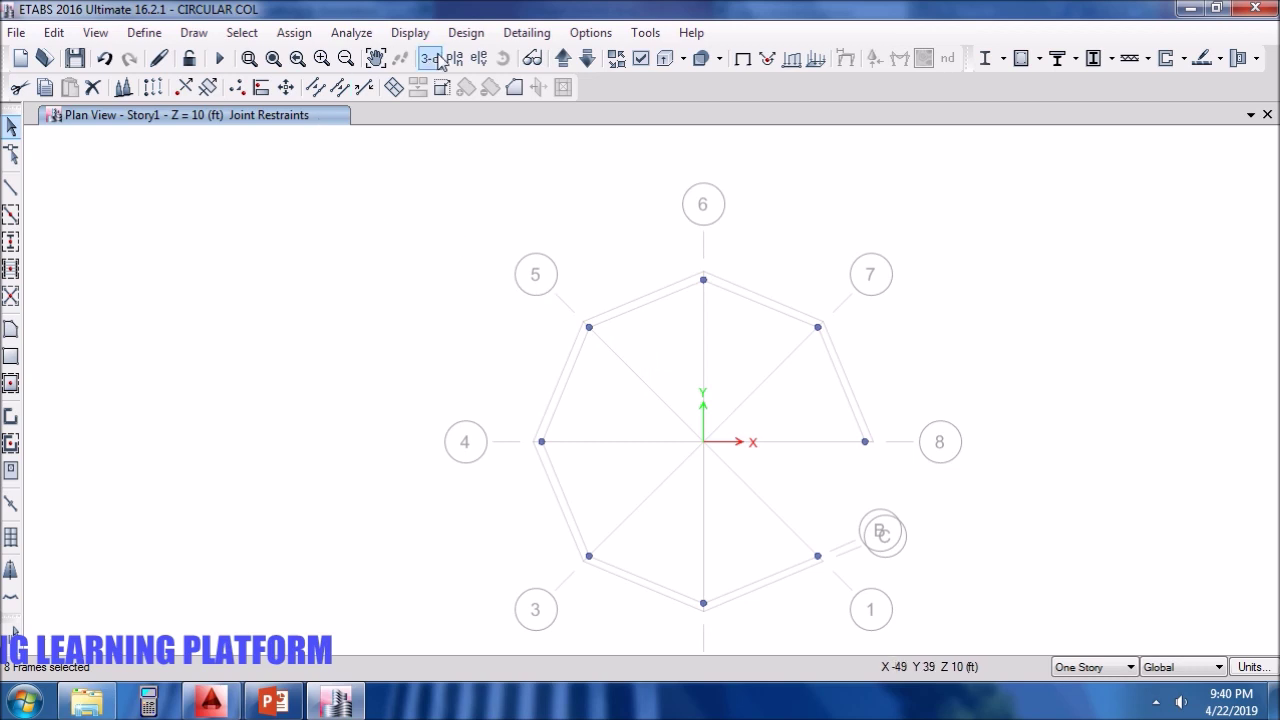
left_click(429, 58)
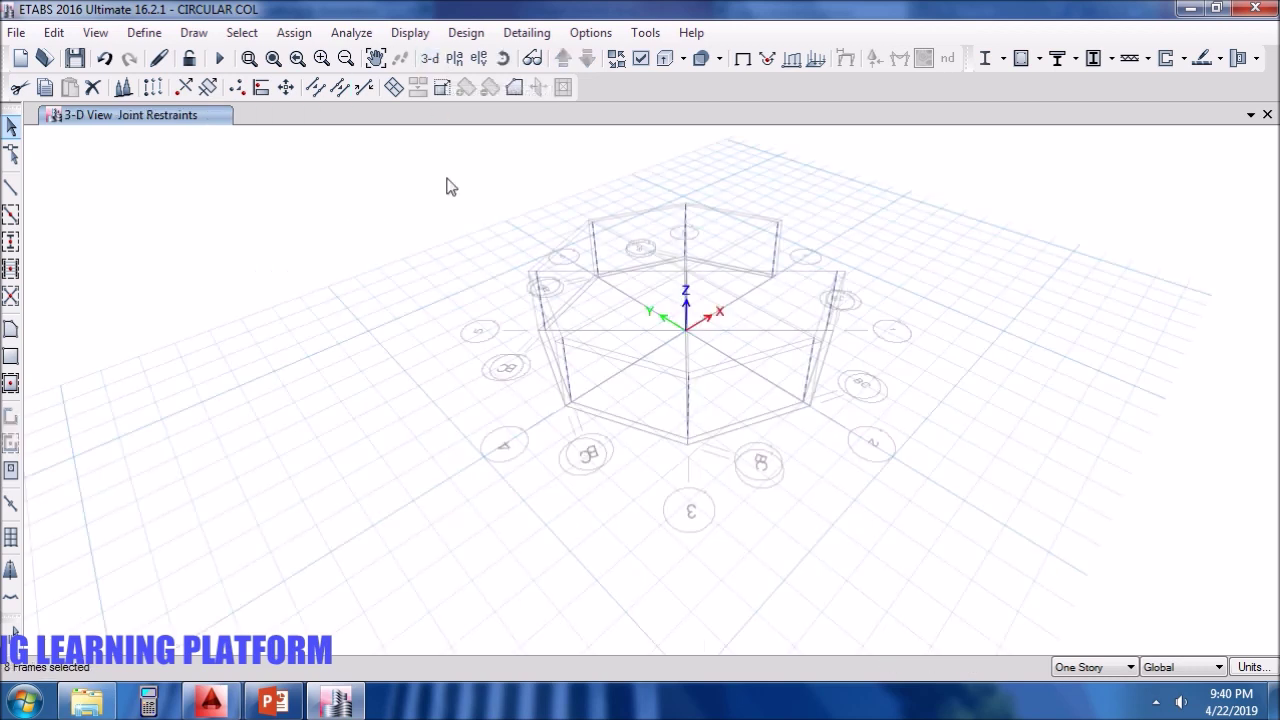
left_click(643, 59)
left_click(712, 676)
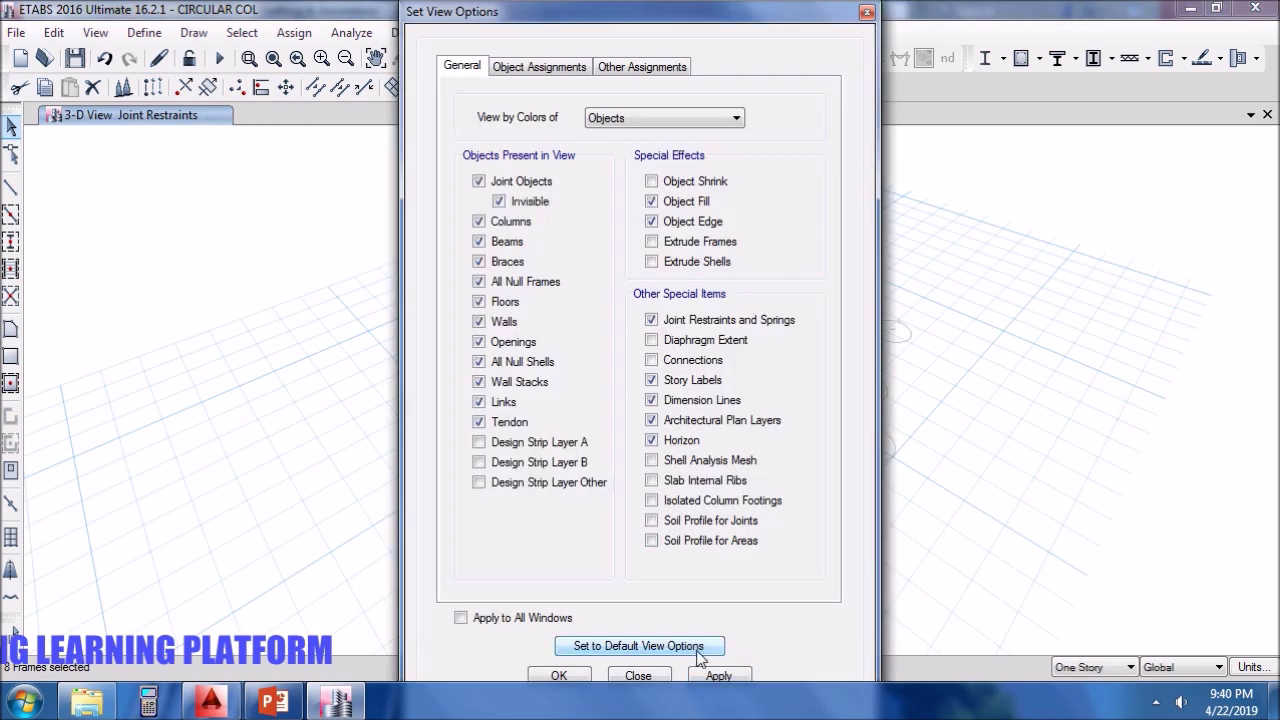
left_click(559, 676)
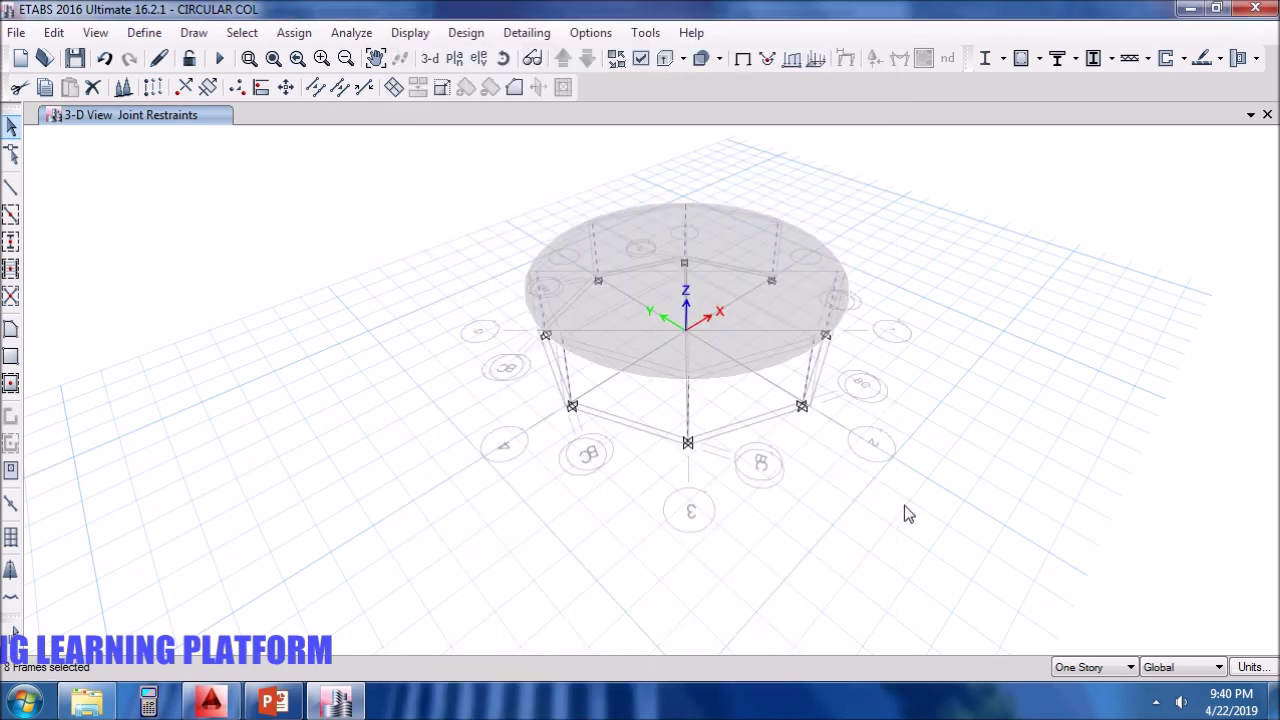
key("ctrl+q")
left_click(429, 58)
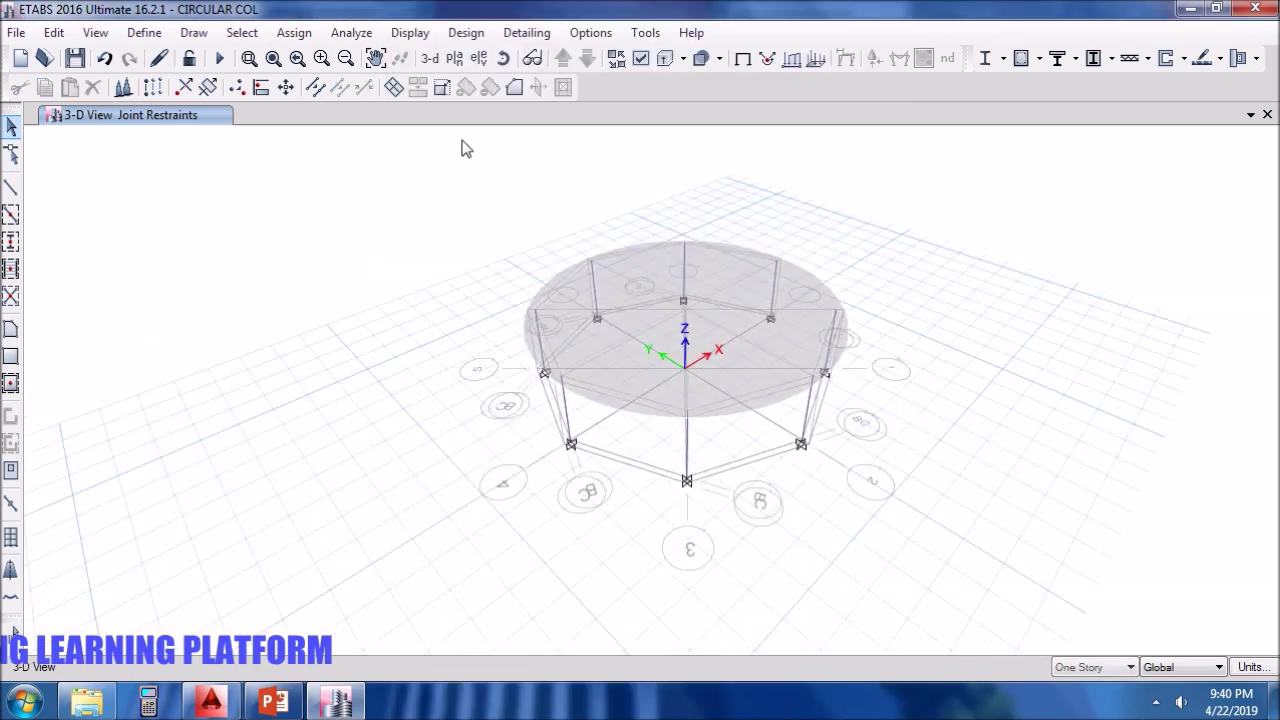
Preview the rendered 3-D model from a low side angle, then close it.
left_click(92, 30)
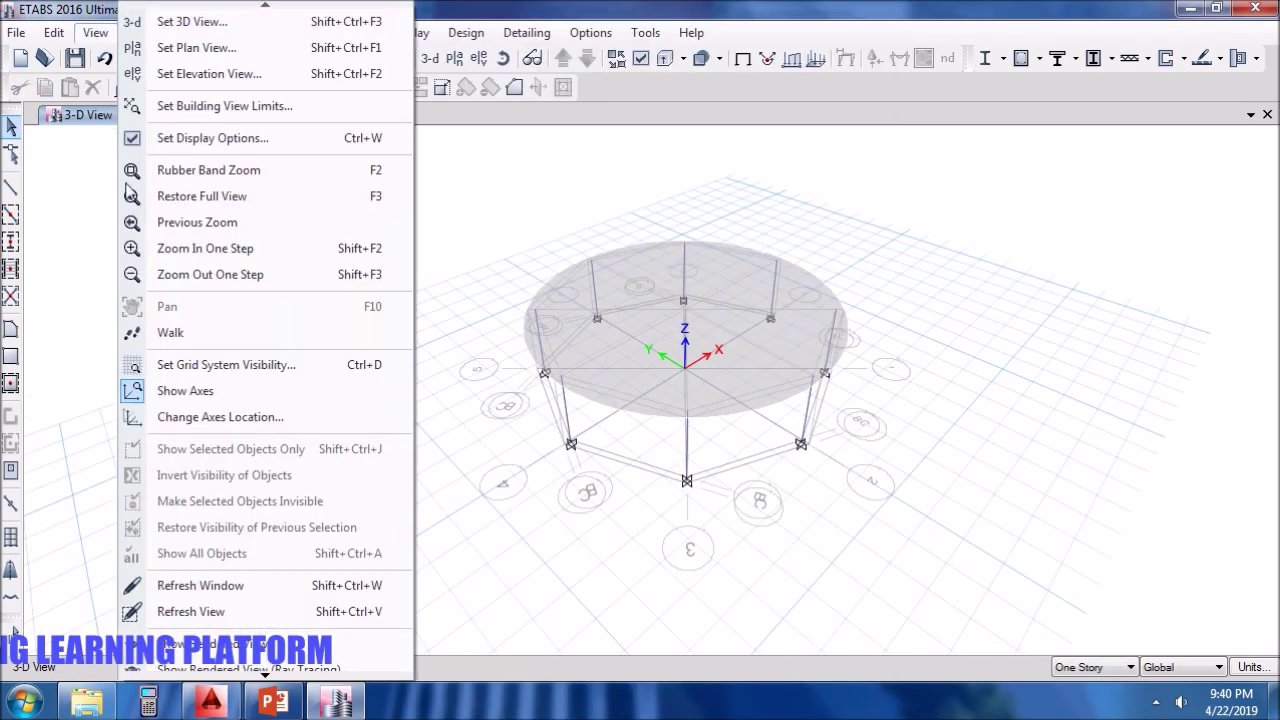
left_click(236, 656)
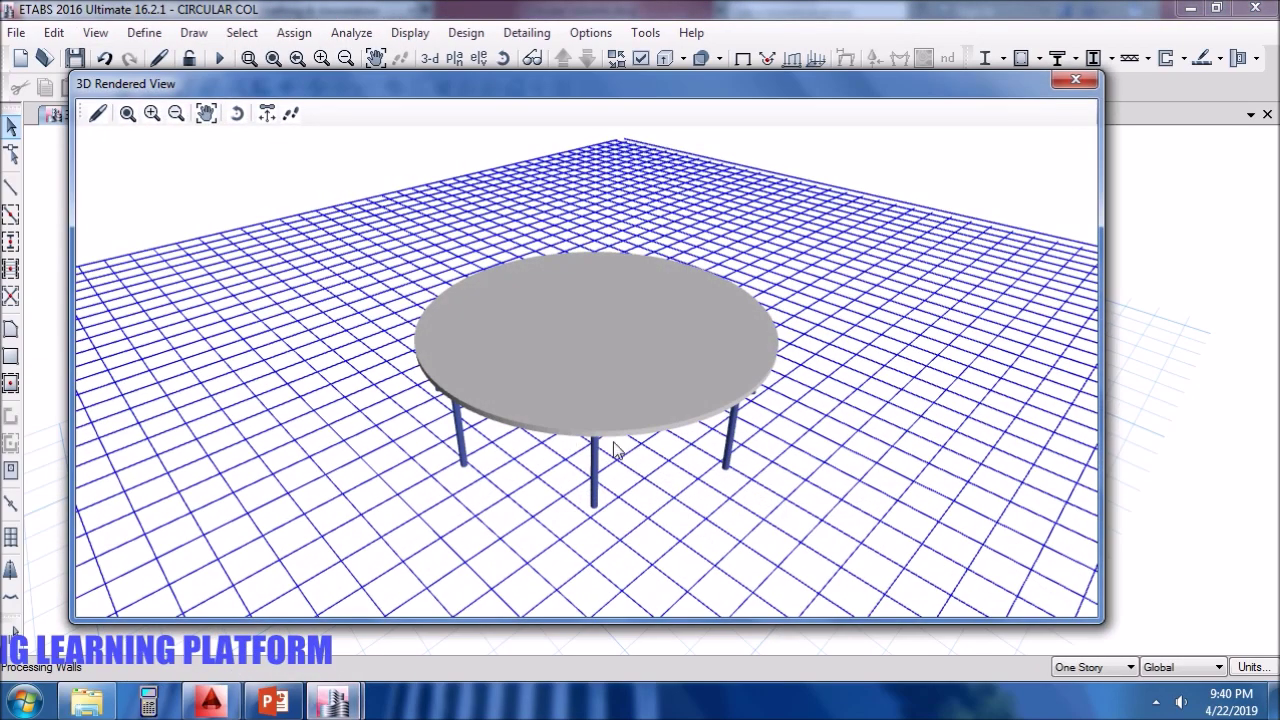
mouse_move(529, 367)
left_mouse_down()
mouse_move(620, 500)
mouse_move(531, 409)
mouse_move(371, 443)
mouse_move(553, 515)
left_mouse_up()
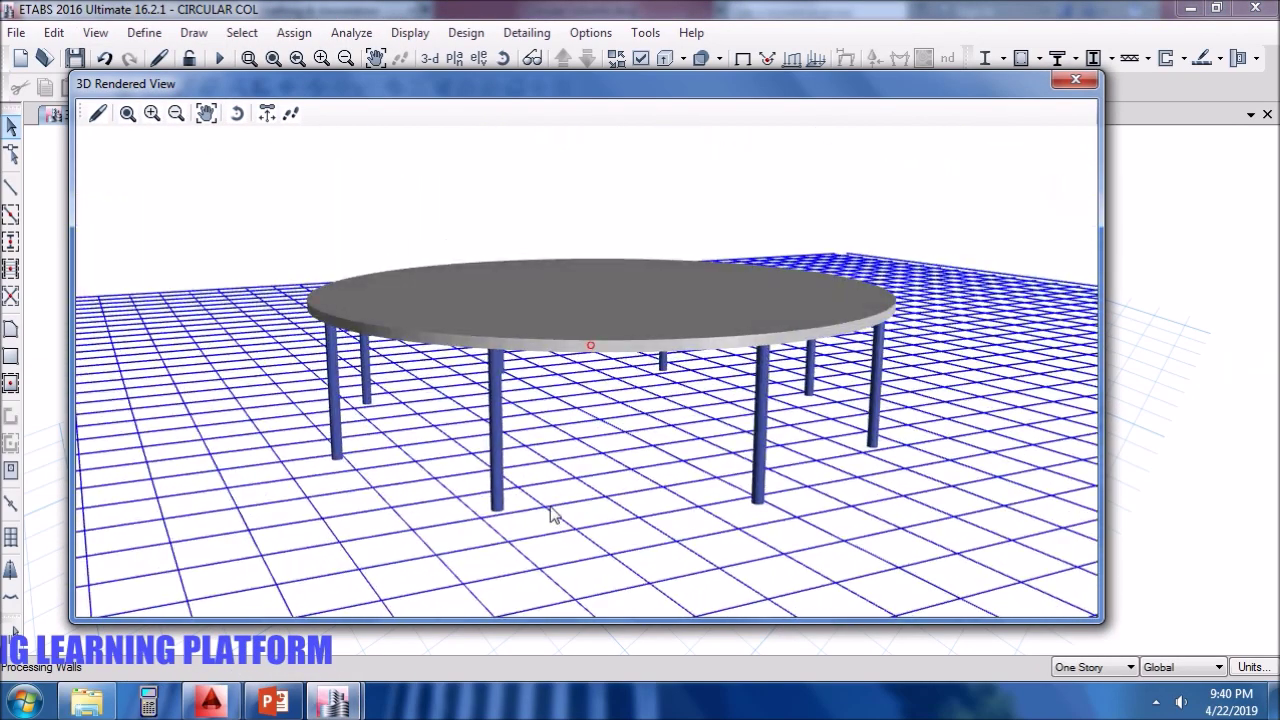
left_click(1076, 79)
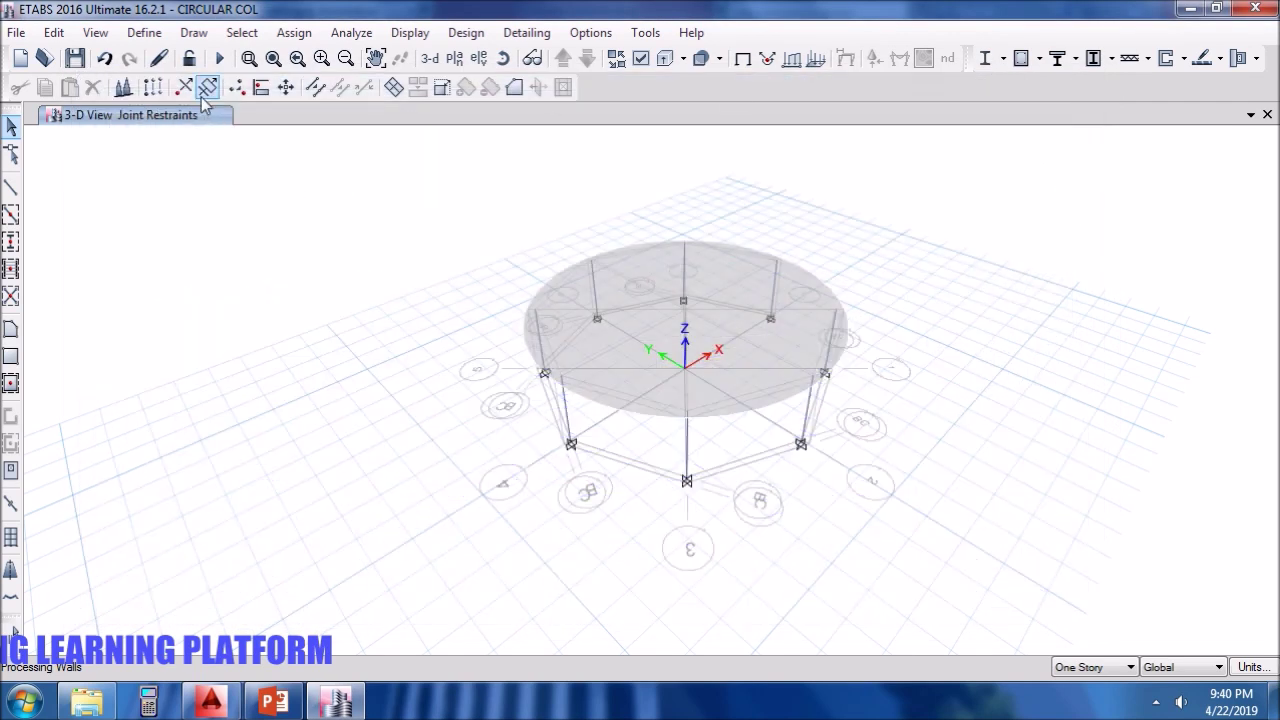
Add the default concrete frame design combinations DCon1 and DCon2 in Load Combinations.
left_click(144, 32)
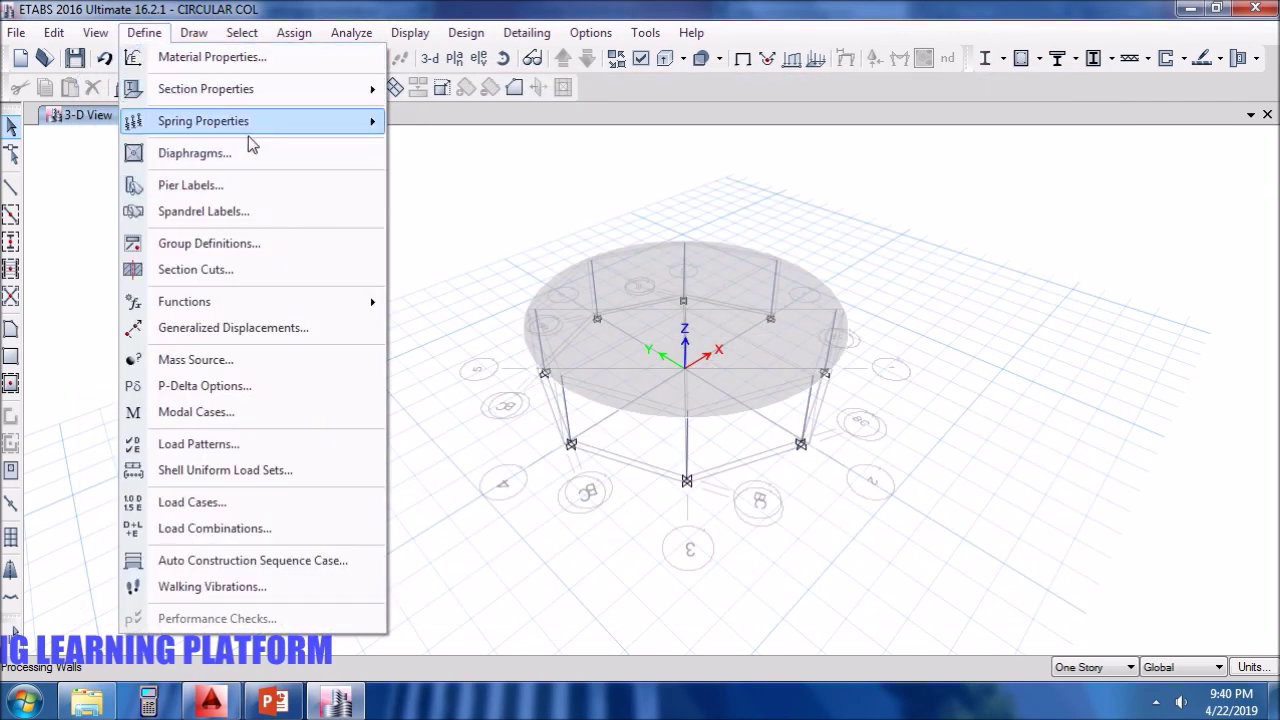
left_click(256, 530)
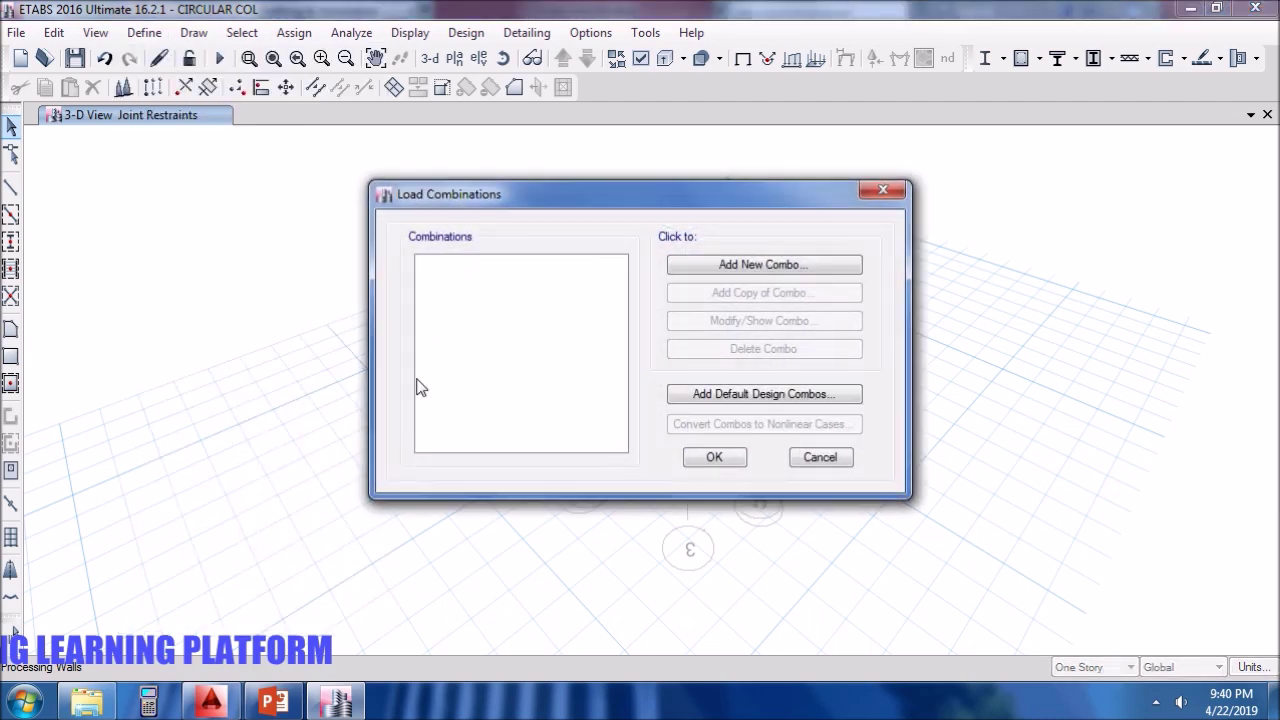
left_click(776, 396)
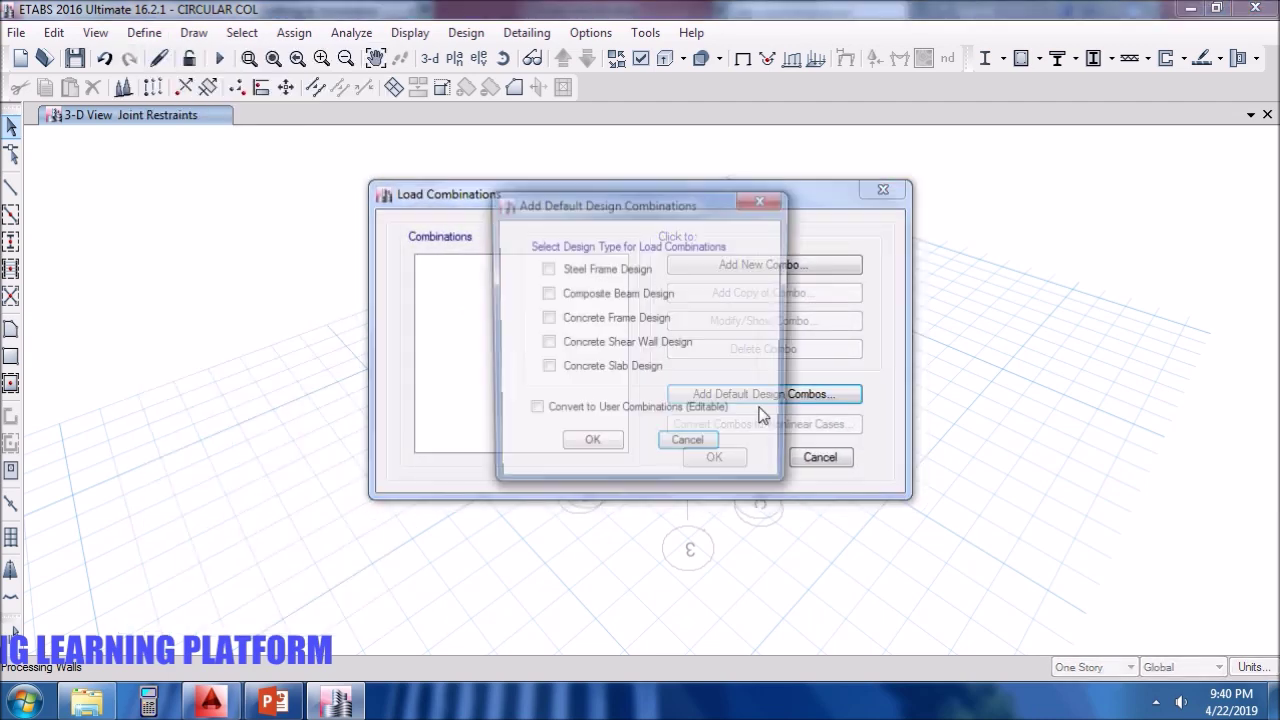
left_click(607, 321)
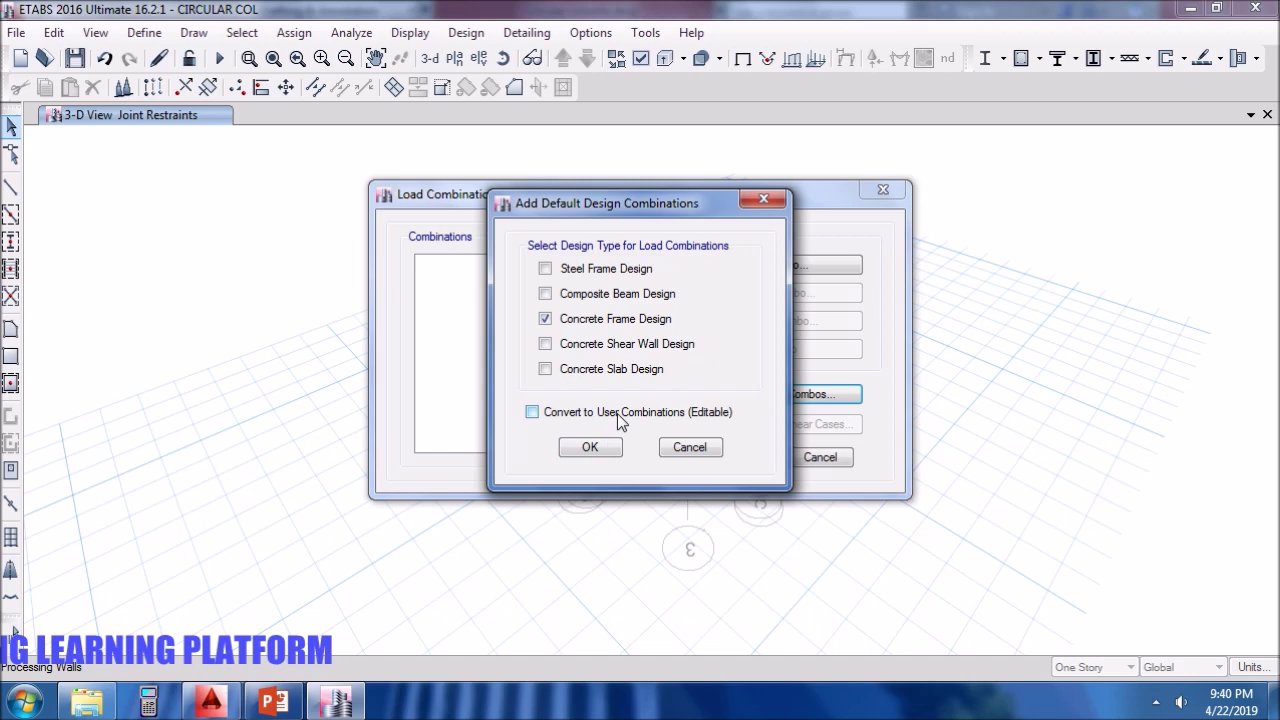
left_click(599, 447)
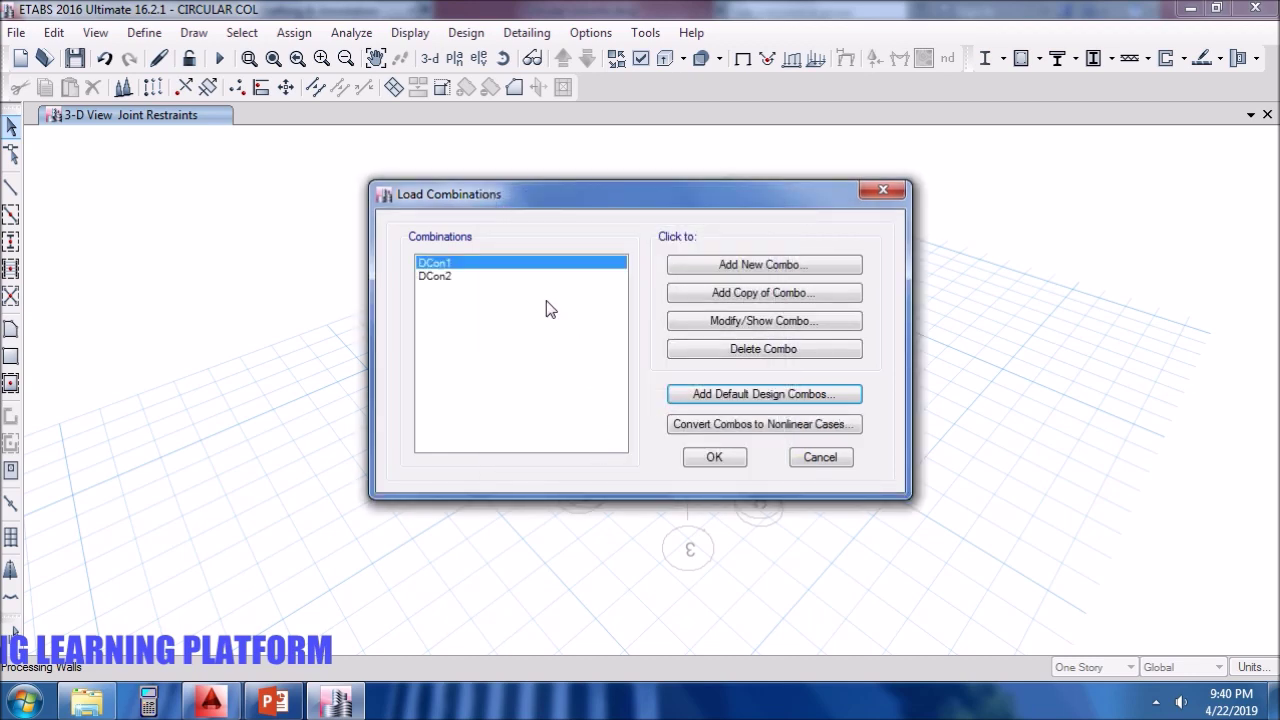
Review DCon2's factors (1.2 Dead + 1.6 Live + 1.2 SDL) and accept the combinations.
left_click(564, 278)
double_click(564, 278)
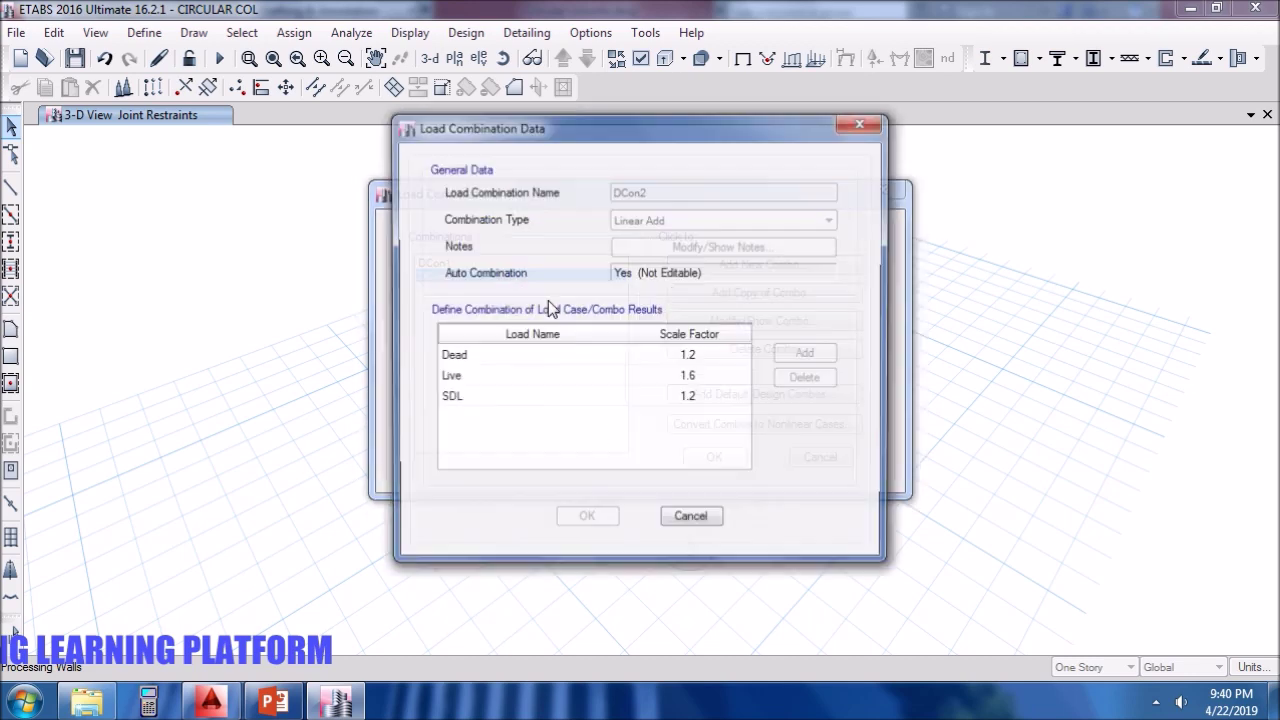
left_click(693, 521)
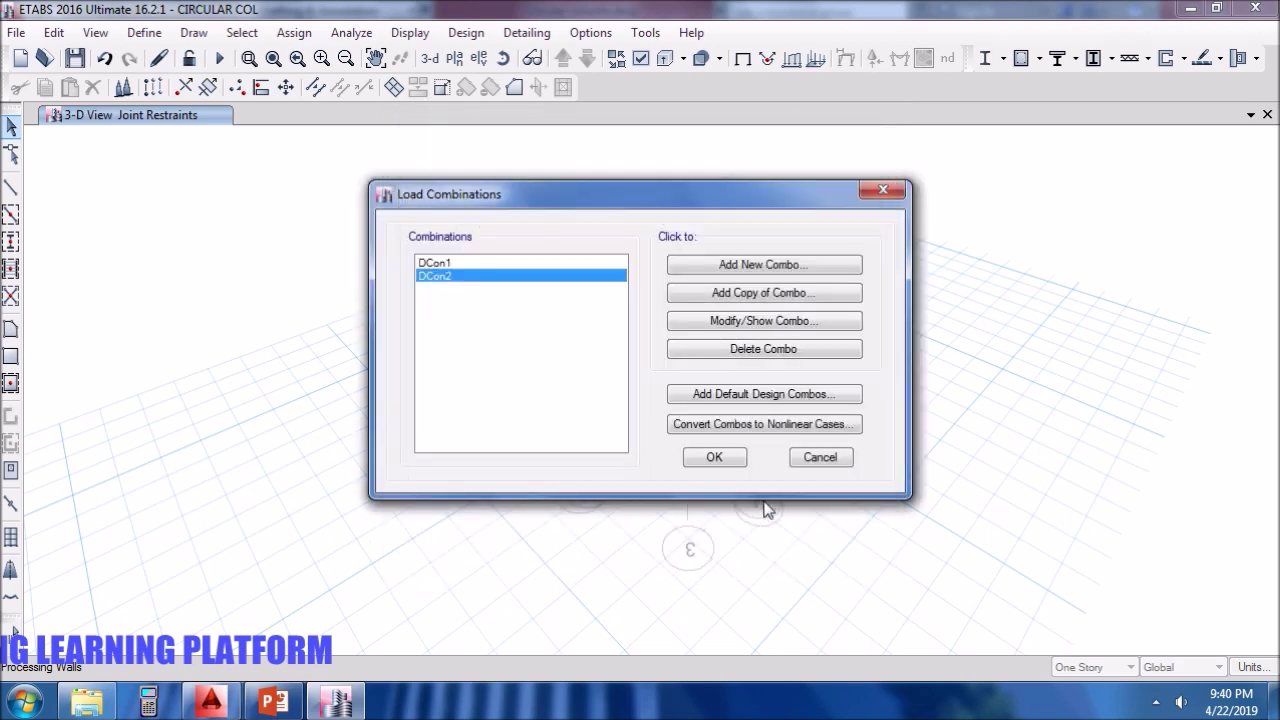
left_click(714, 459)
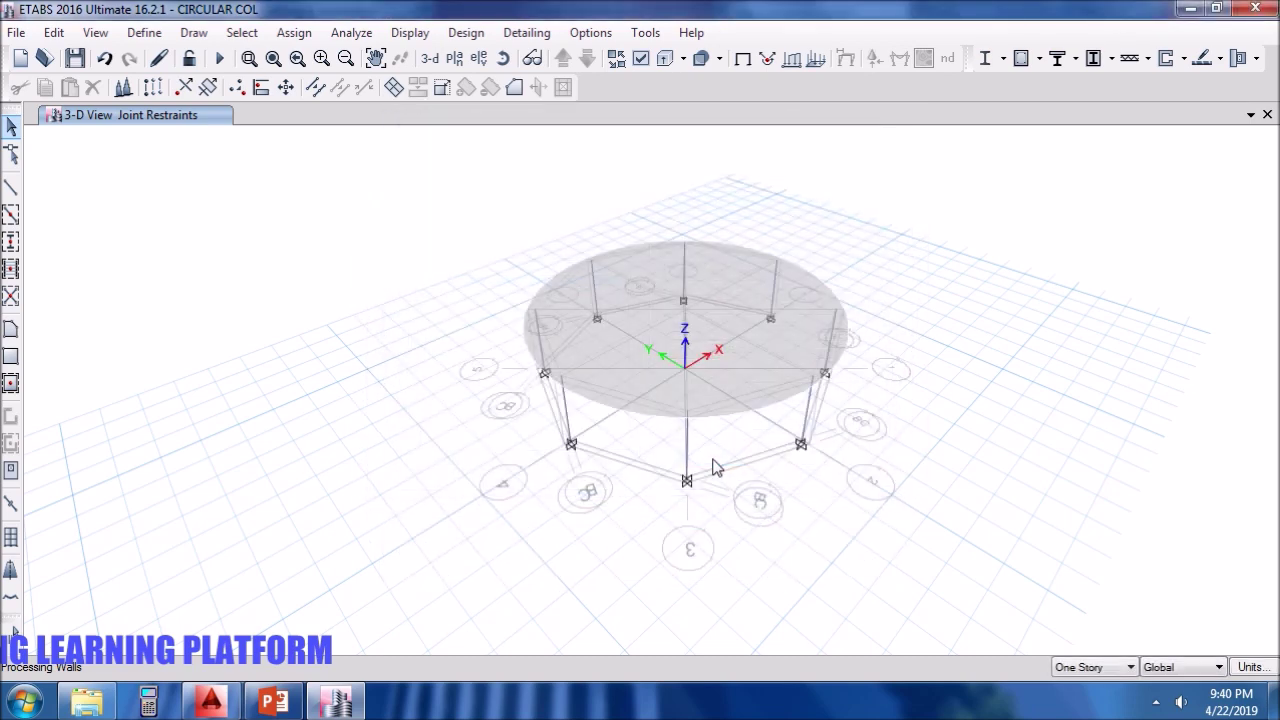
left_click(455, 36)
mouse_move(560, 83)
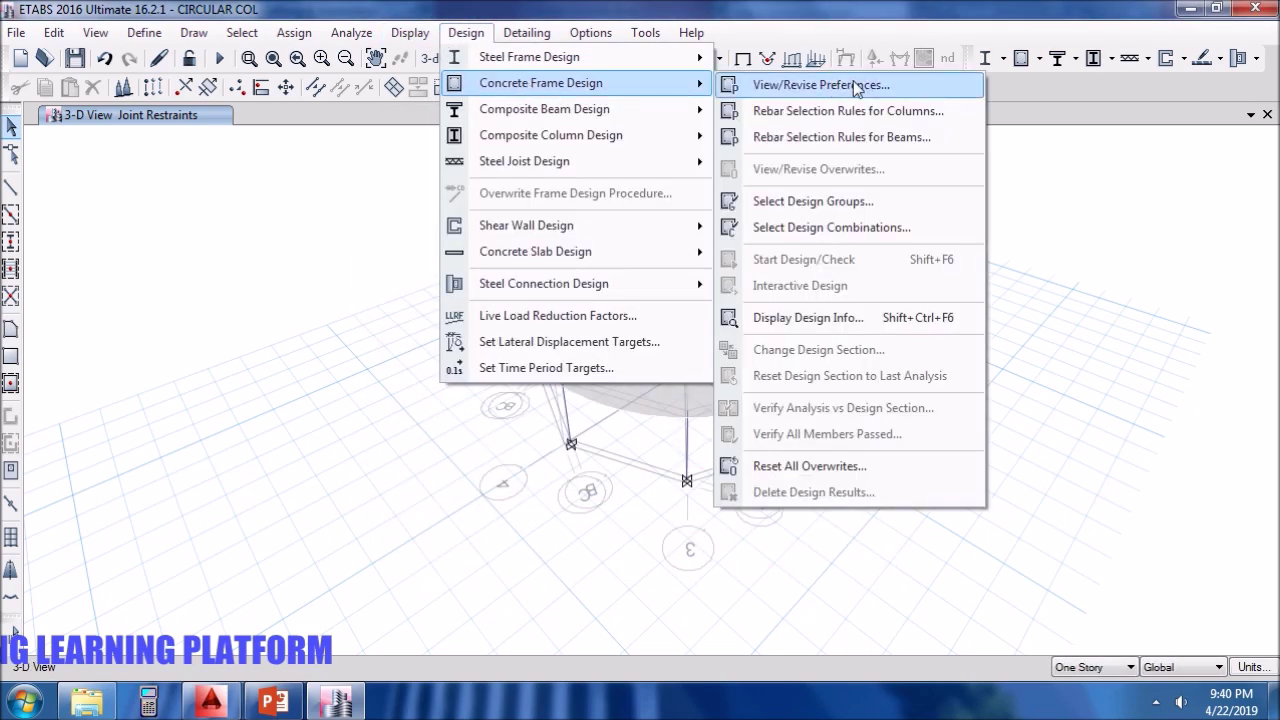
left_click(903, 226)
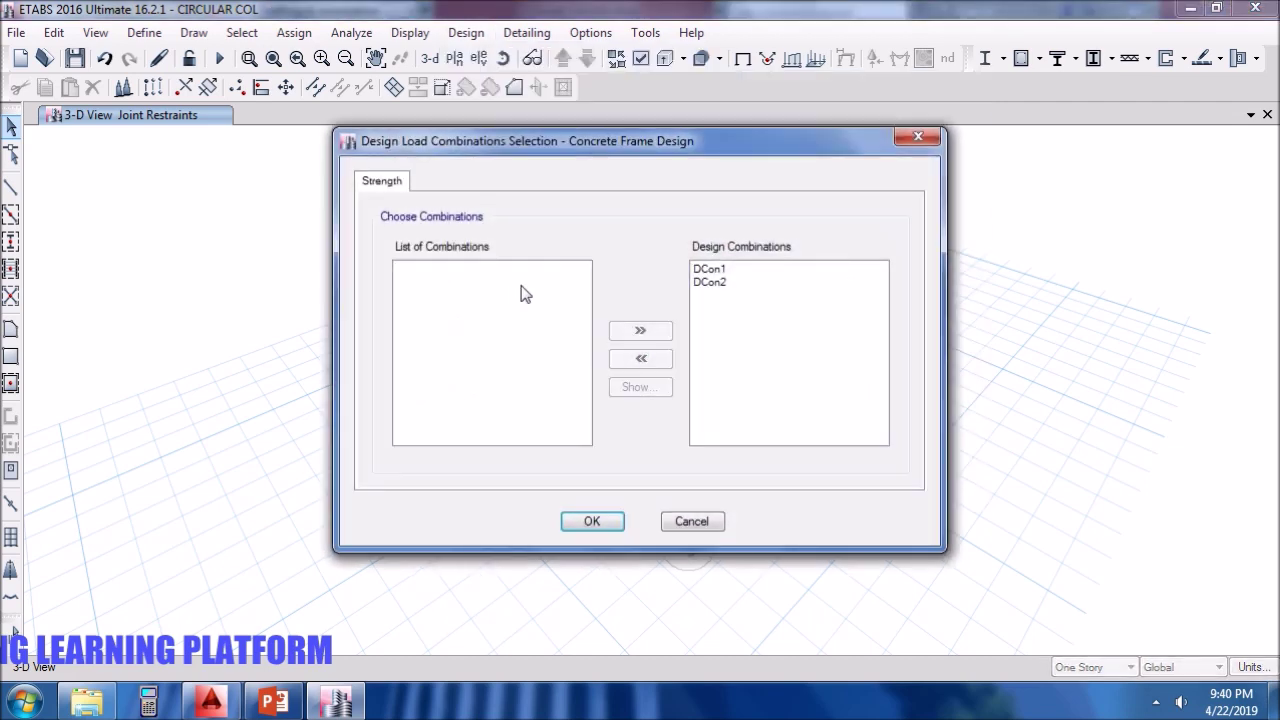
left_click_drag(757, 275, 751, 298)
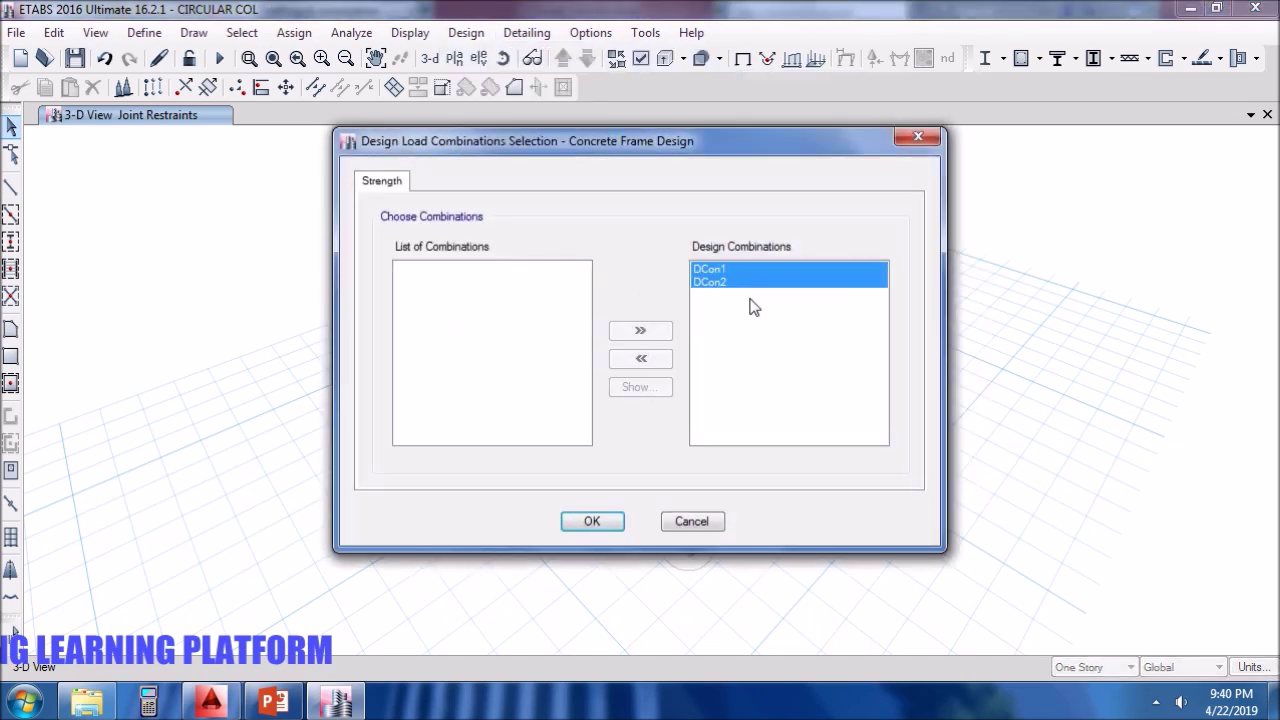
left_click(592, 521)
left_click(466, 32)
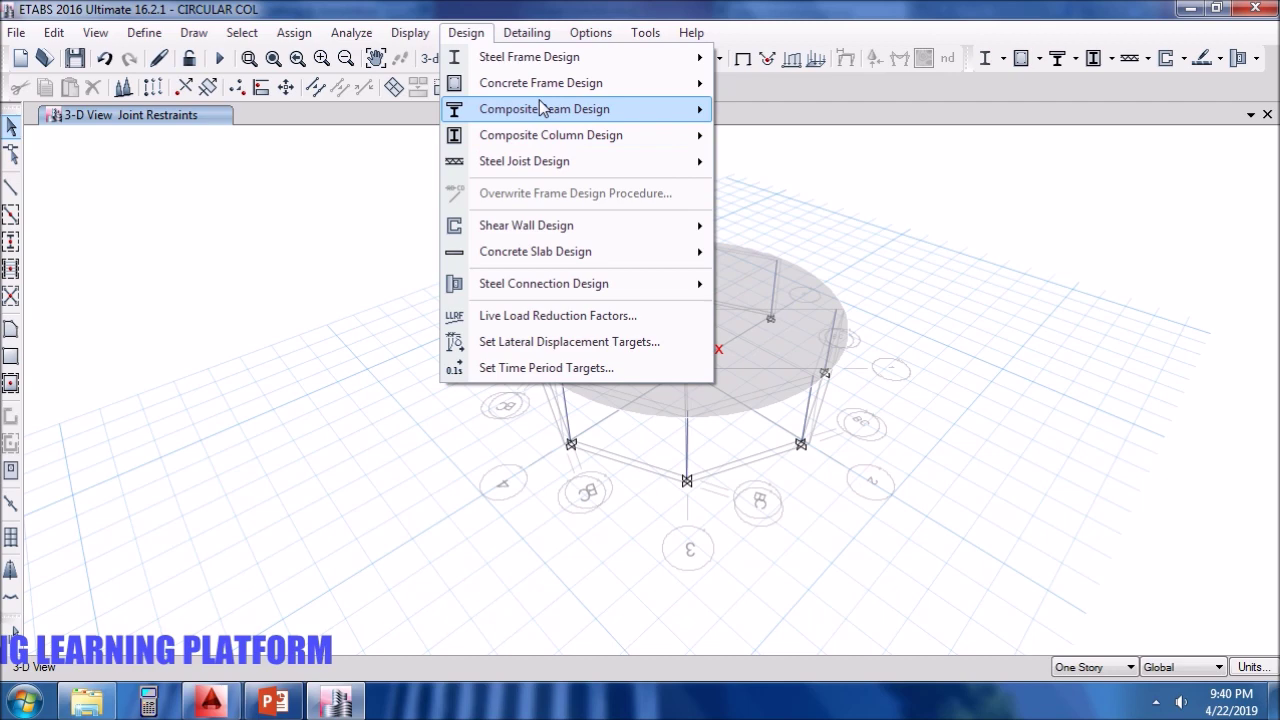
mouse_move(543, 85)
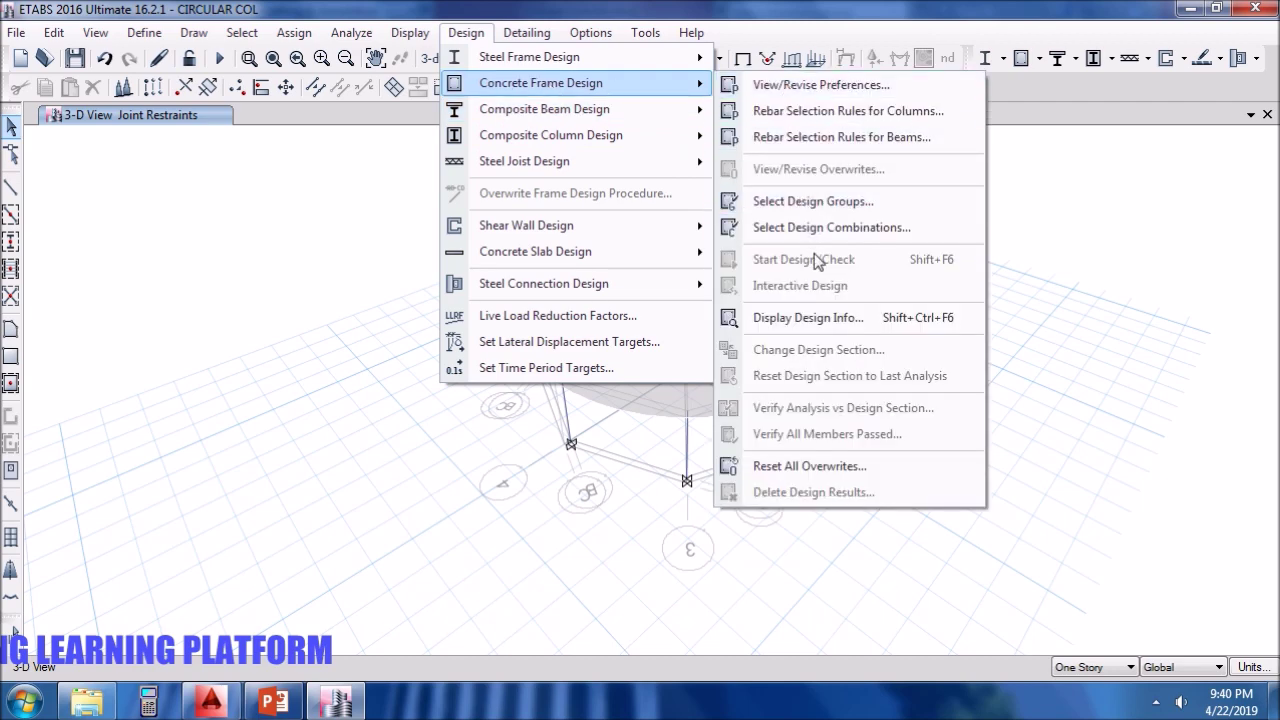
left_click(1150, 308)
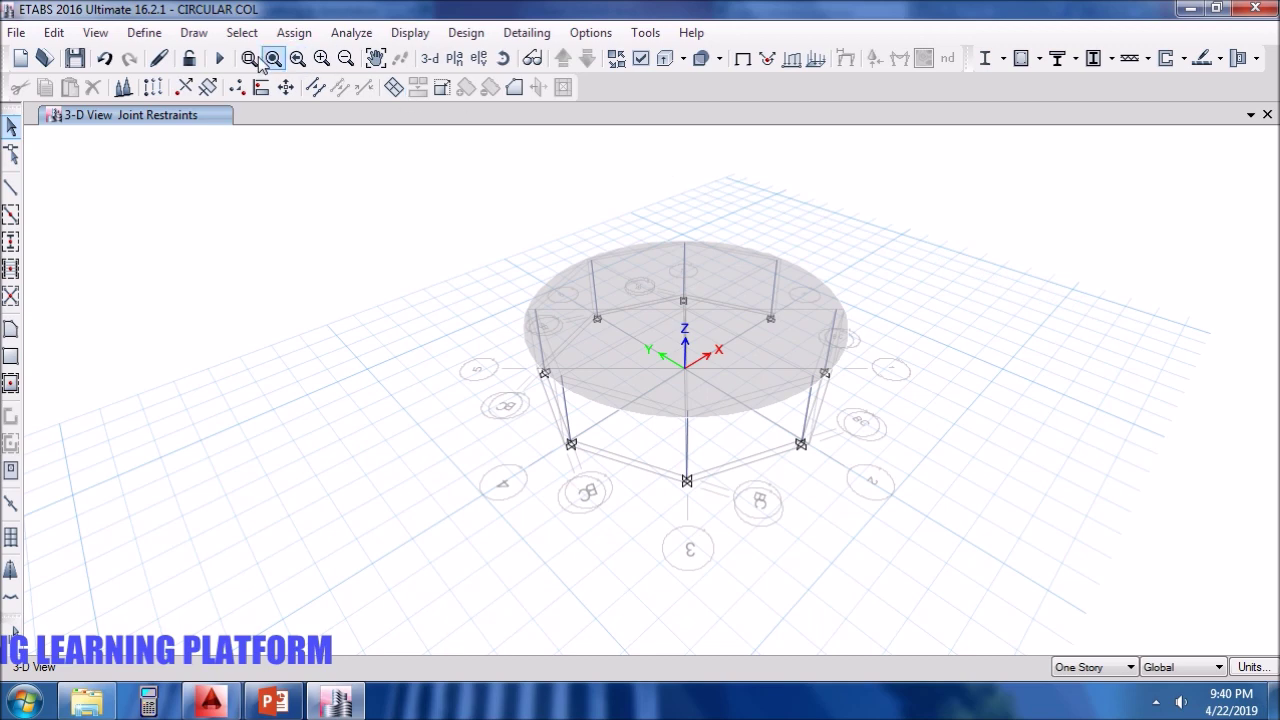
Run the analysis and start the concrete frame design to get the columns' longitudinal reinforcing.
left_click(217, 58)
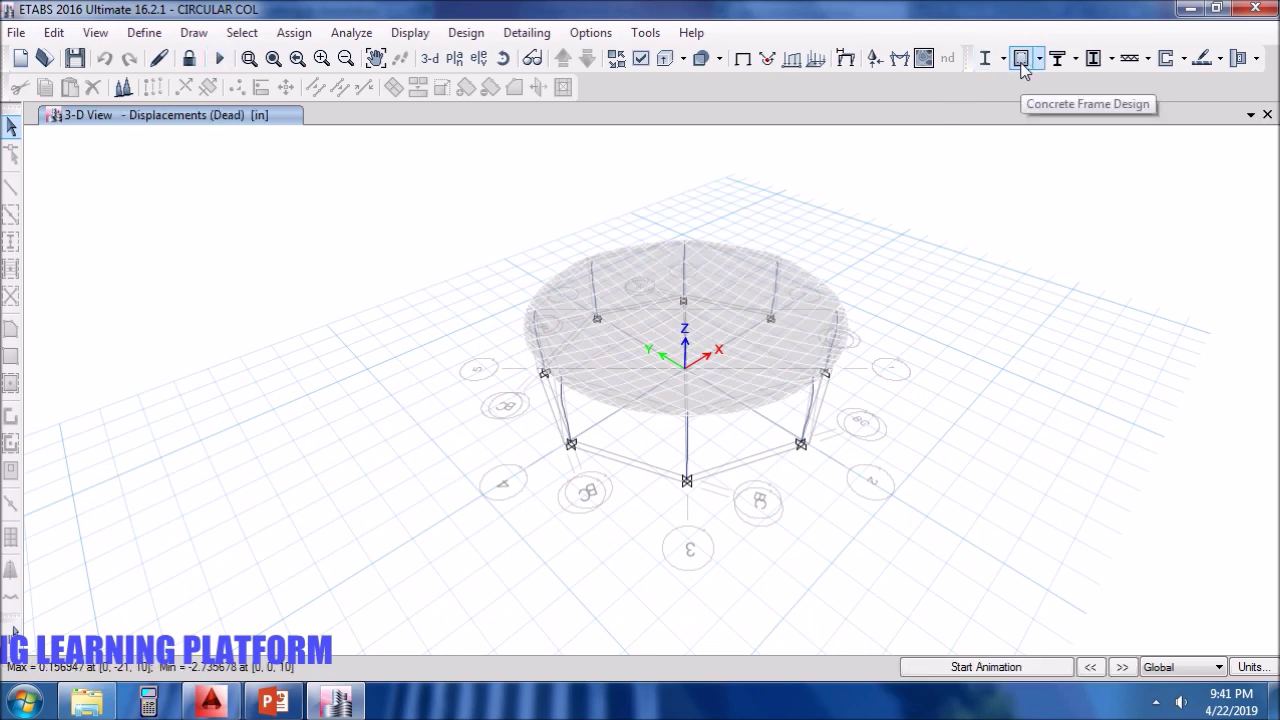
left_click(1021, 60)
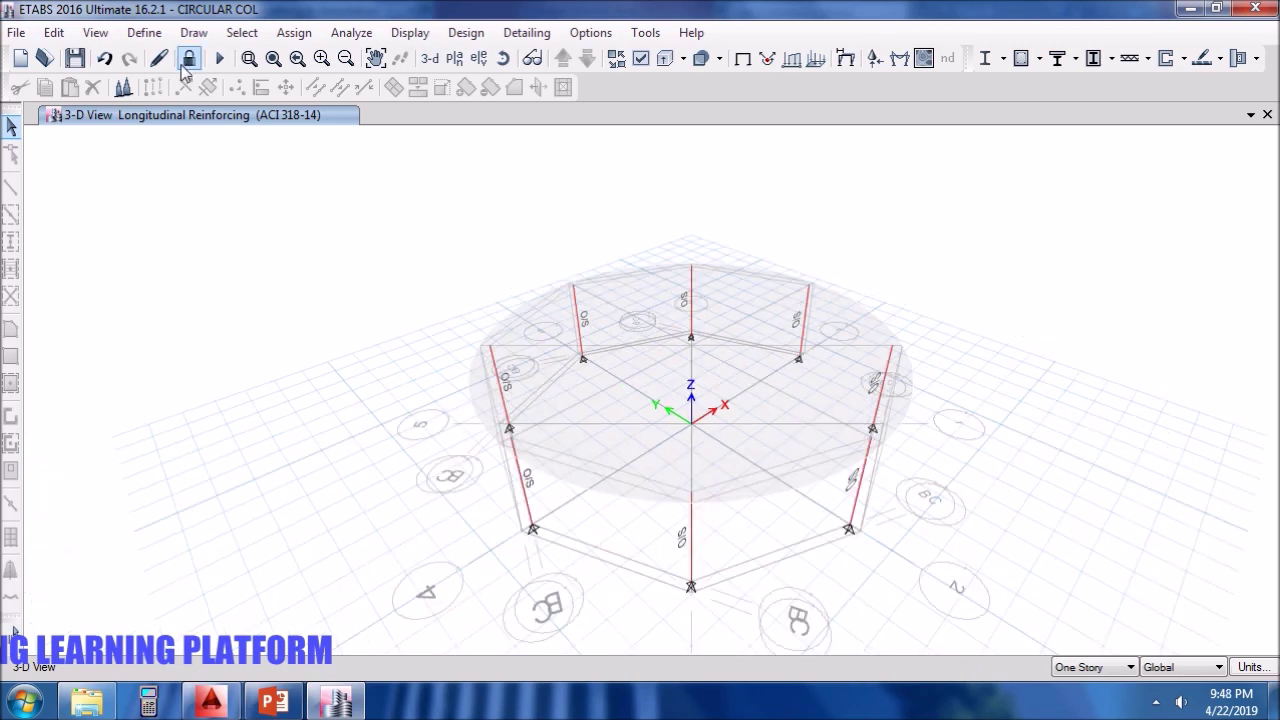
Unlock the model, discarding analysis results, and pick C12 in the Frame Sections list.
left_click(189, 58)
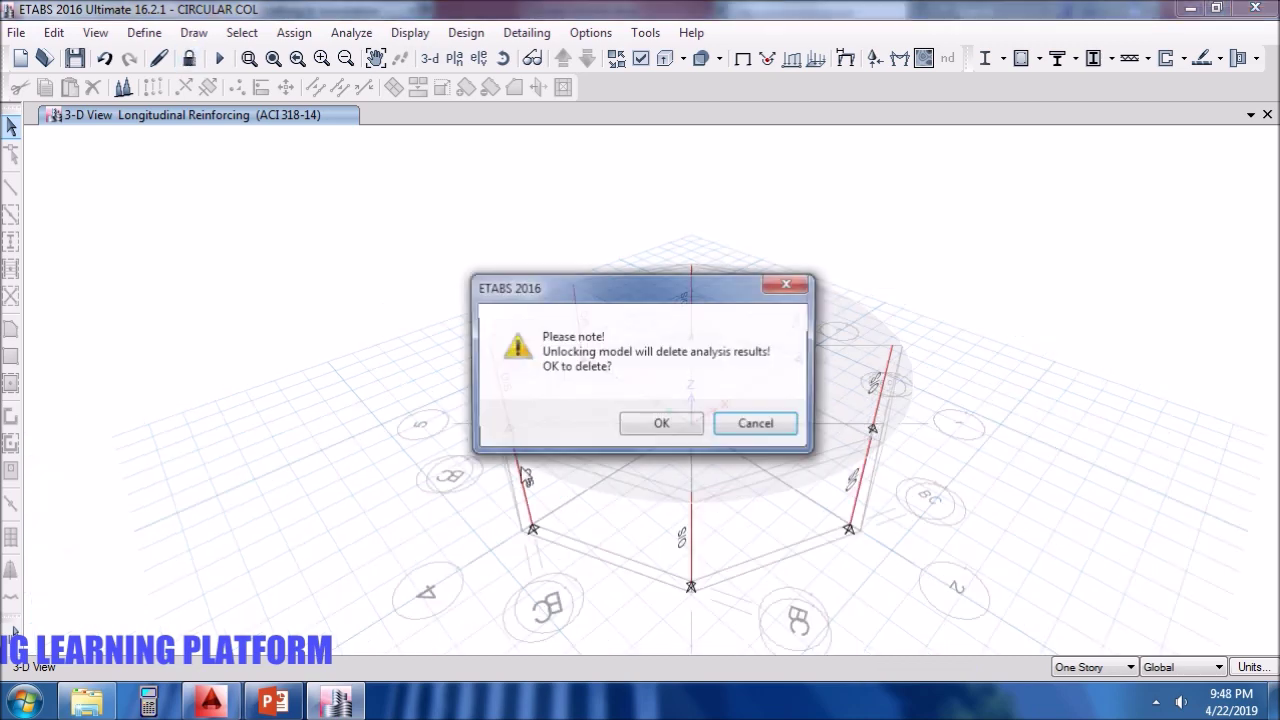
left_click(657, 428)
left_click(144, 32)
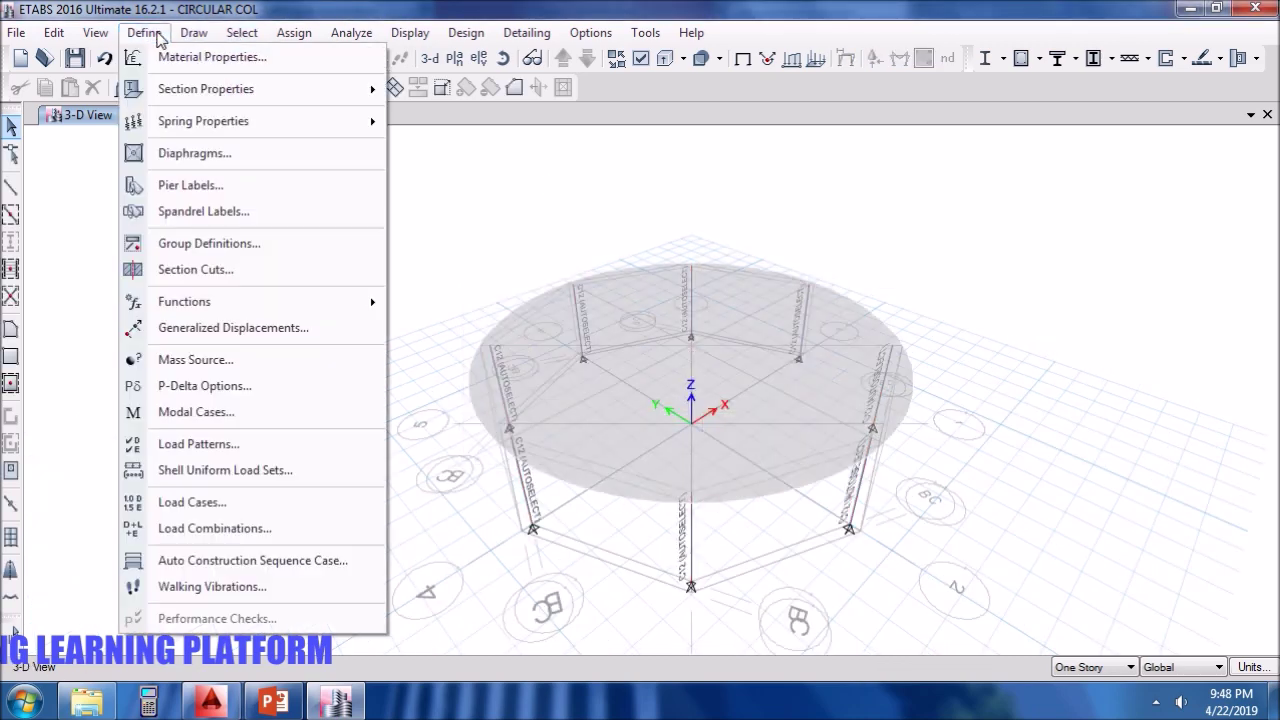
mouse_move(246, 90)
left_click(462, 92)
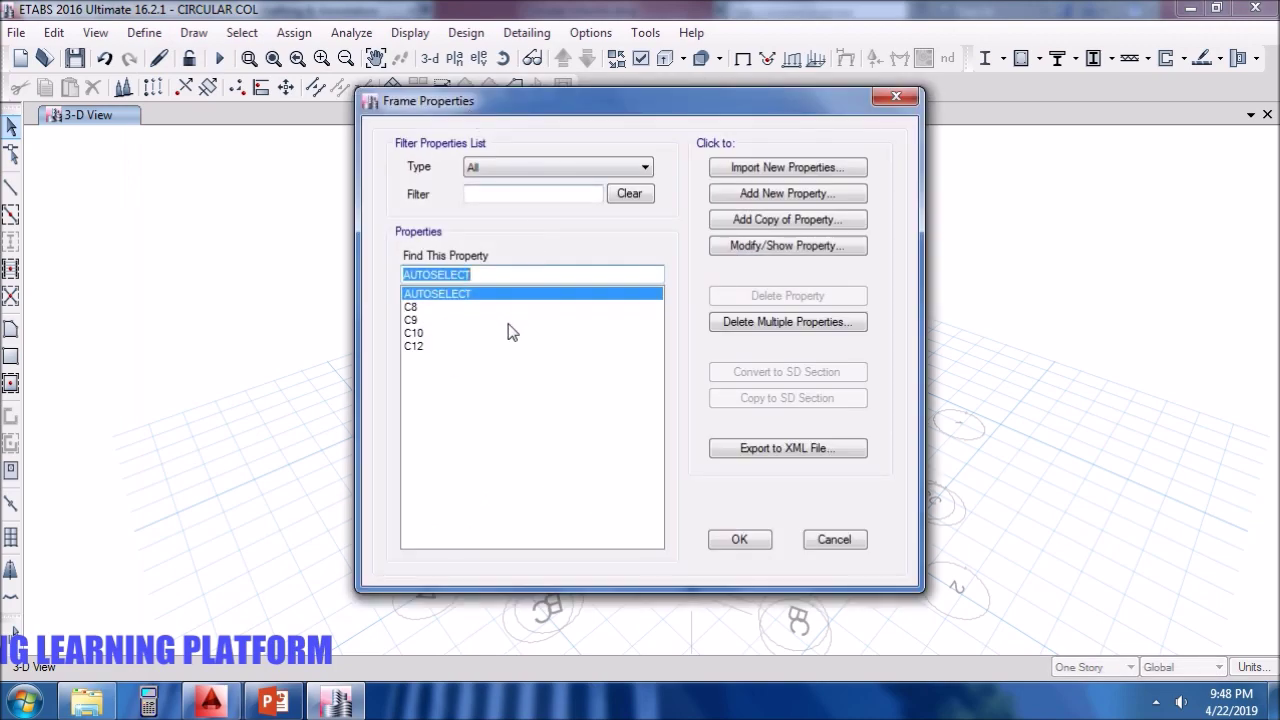
left_click(486, 346)
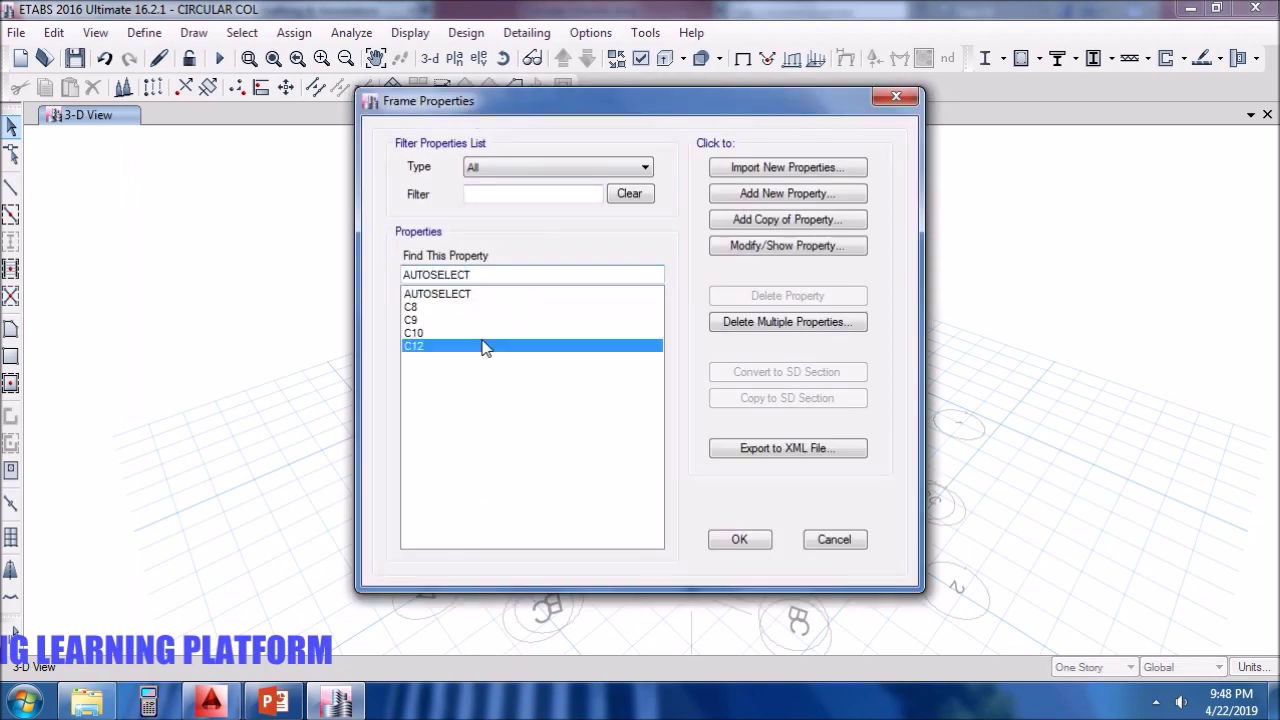
Copy C12 into a new 14 in circular section named C14.
left_click(789, 221)
type("C14")
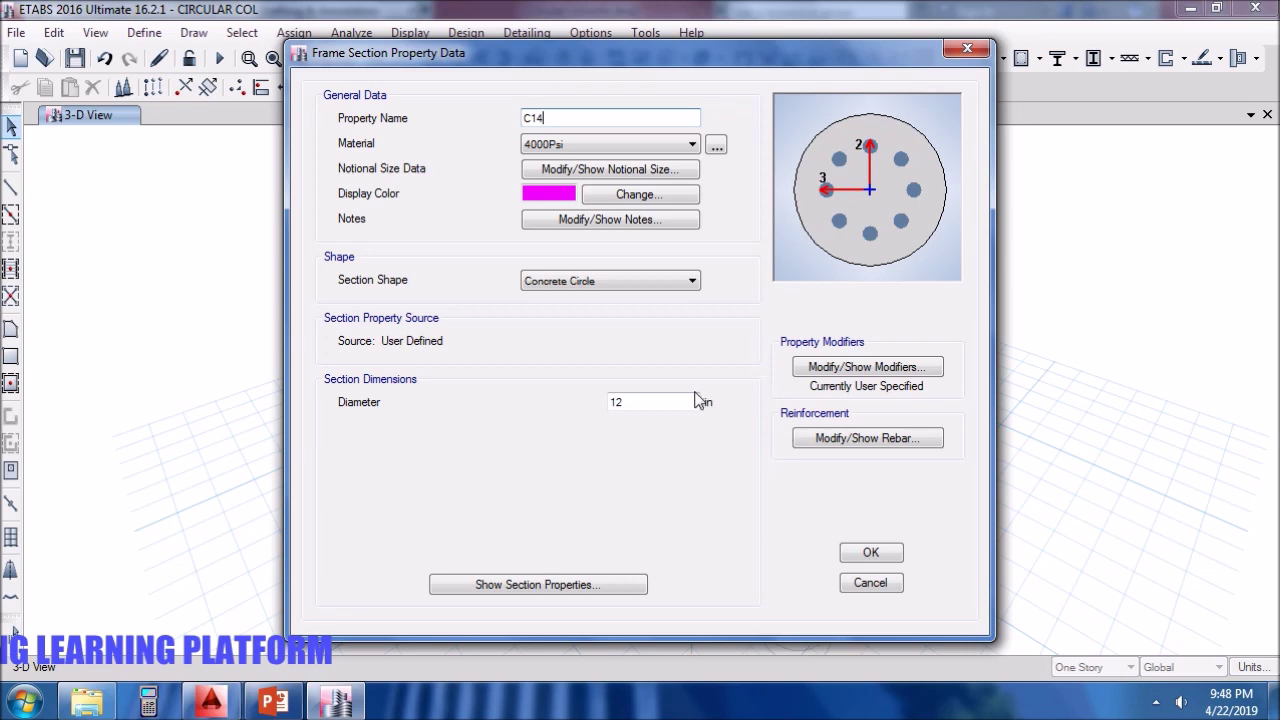
double_click(687, 401)
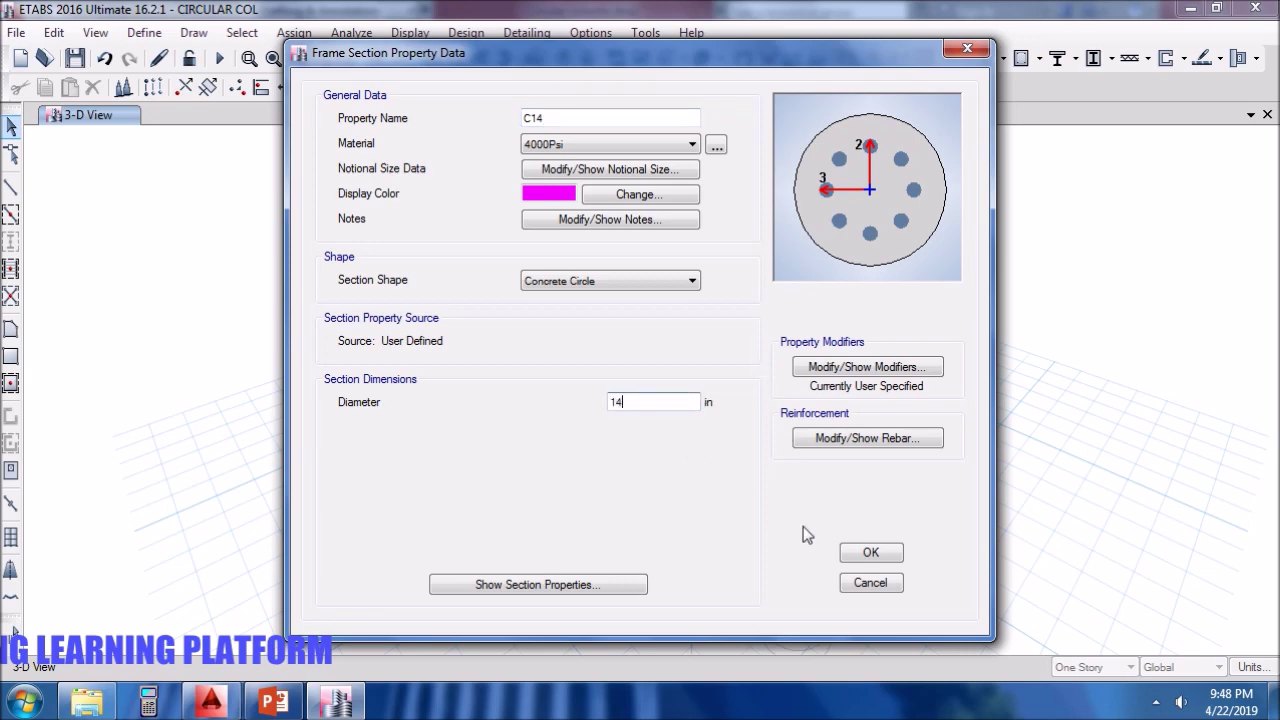
left_click(871, 553)
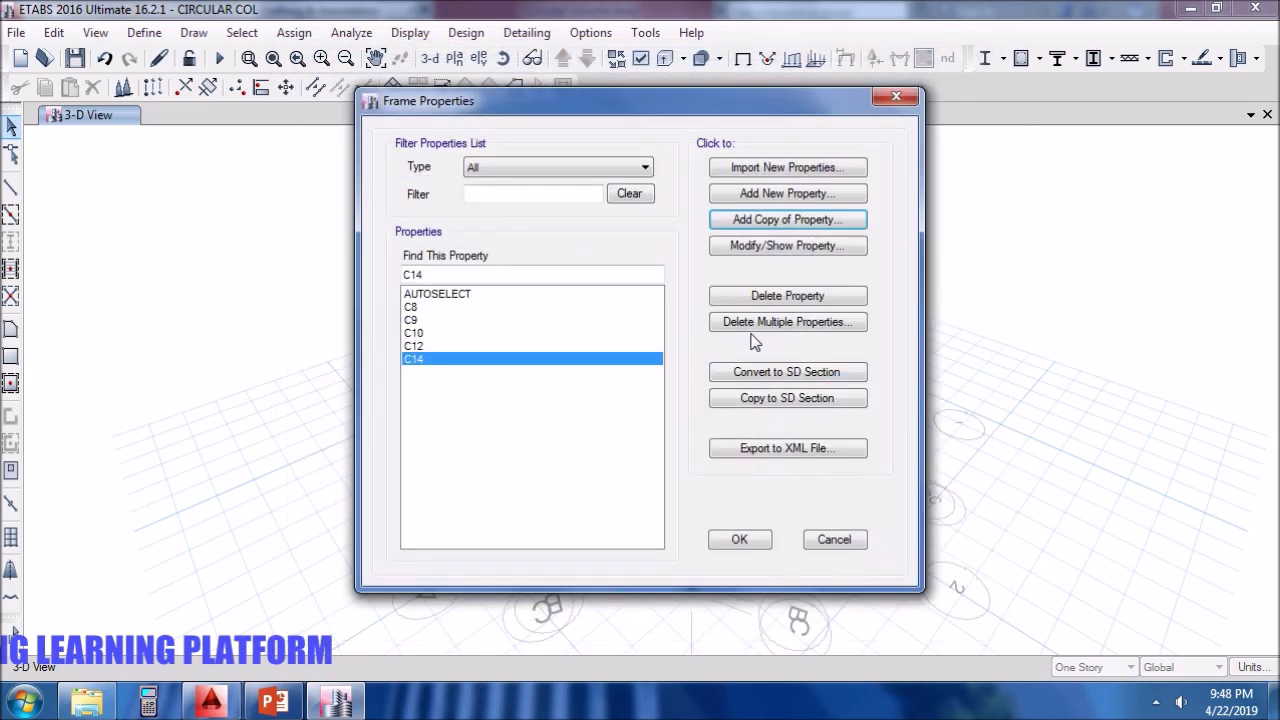
Copy C14 into a new section C16 with a 16 in diameter.
left_click(770, 246)
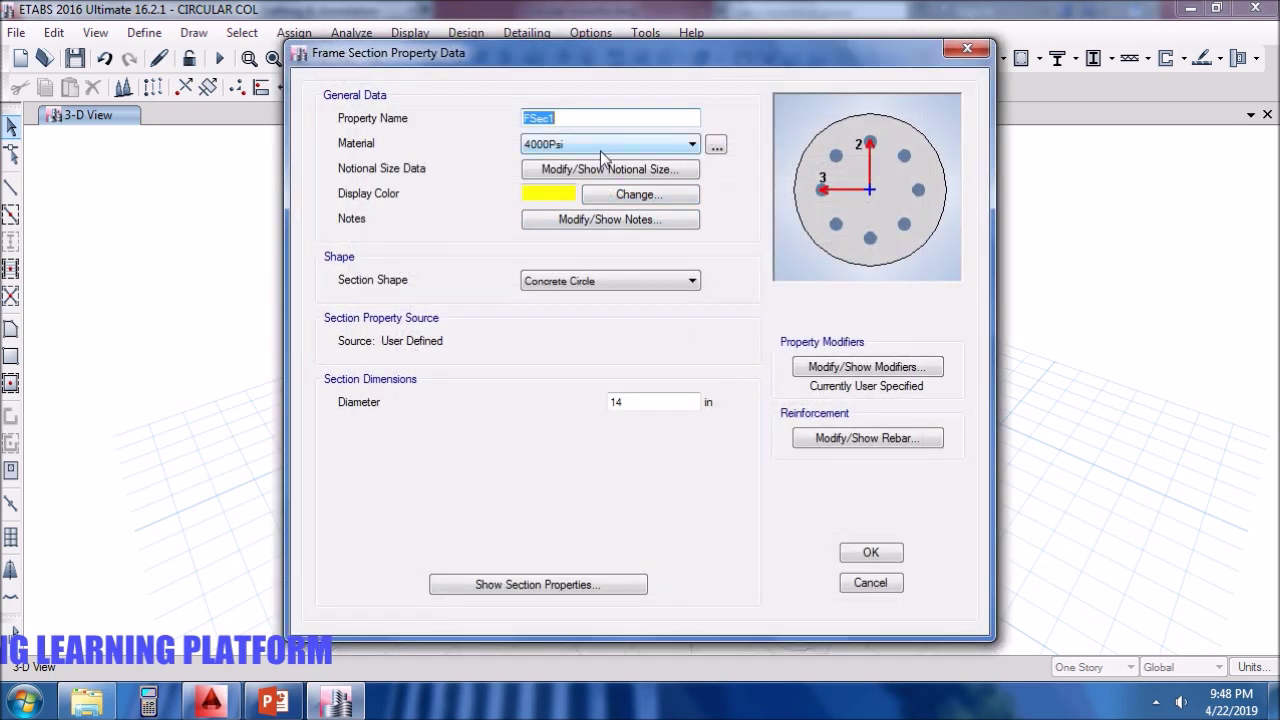
type("C16")
left_click(869, 550)
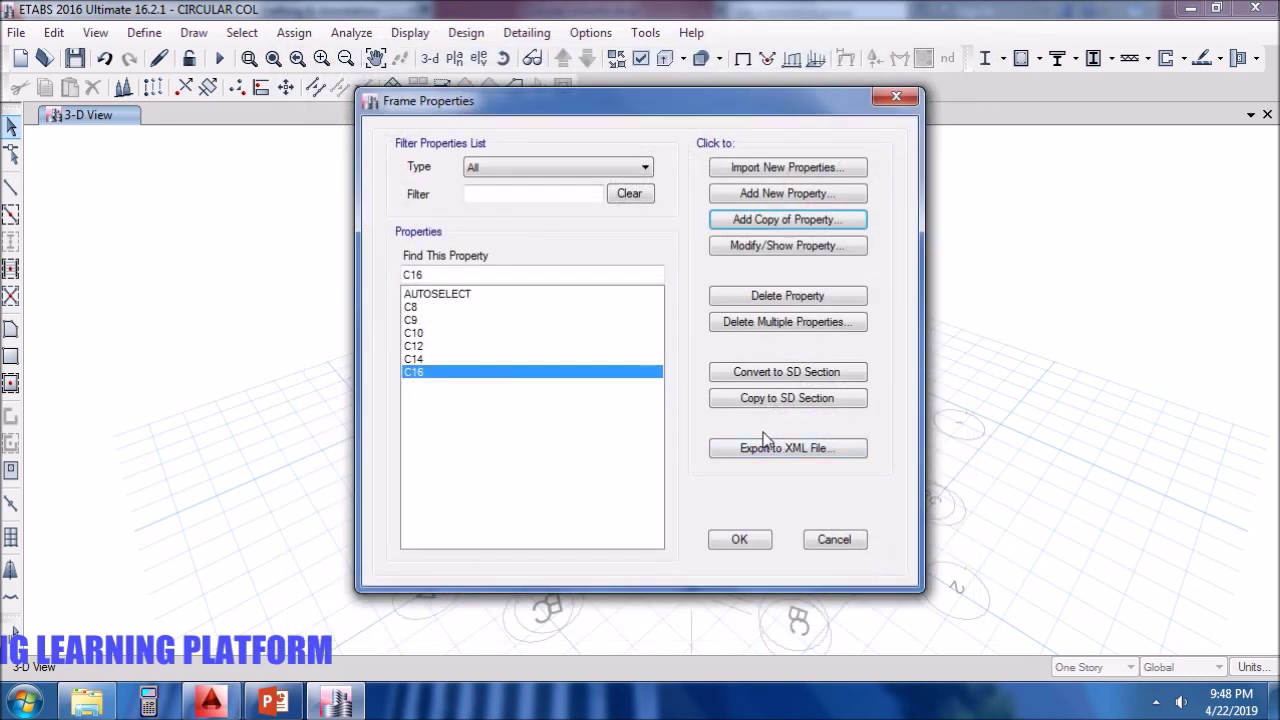
left_click(781, 247)
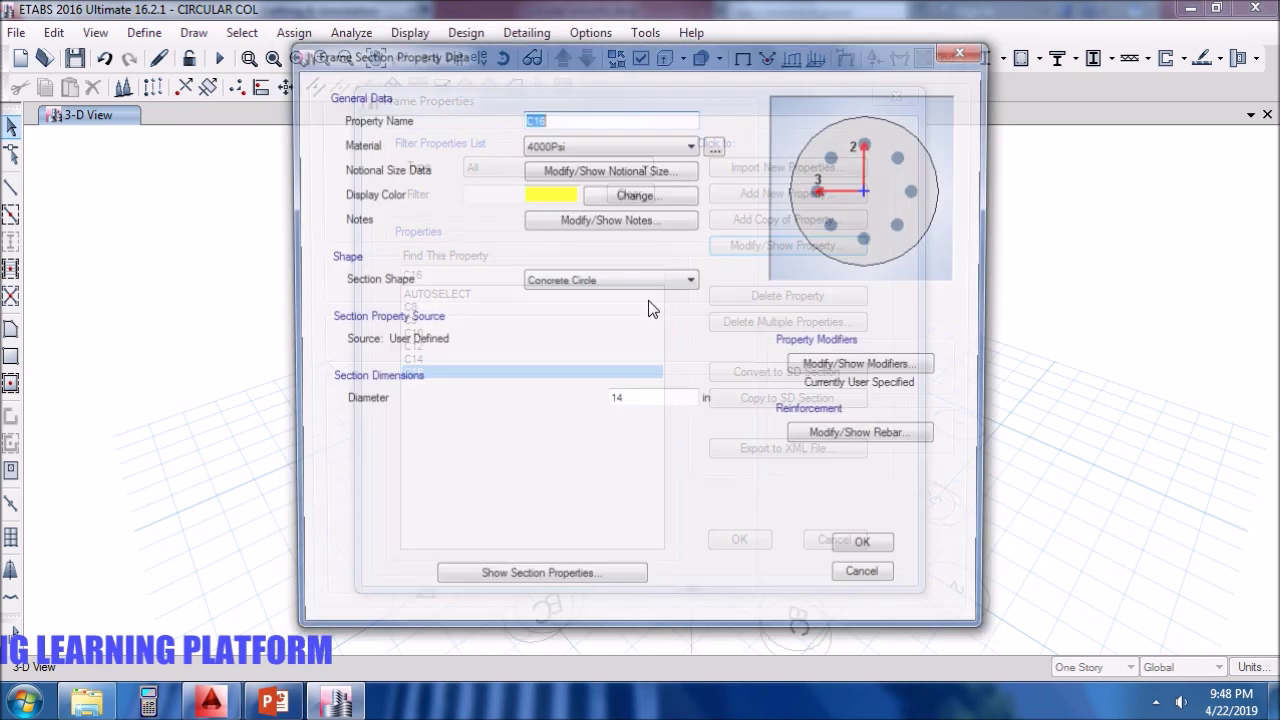
left_click(648, 403)
key("BackSpace")
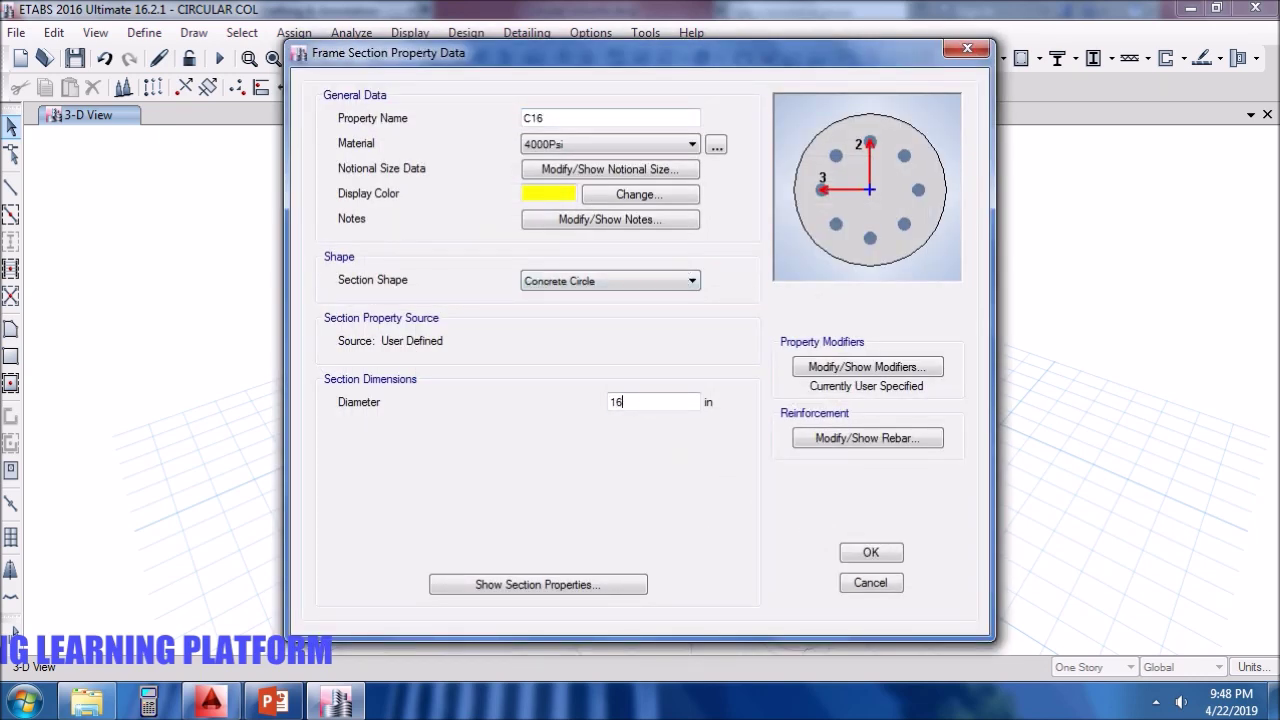
left_click(868, 552)
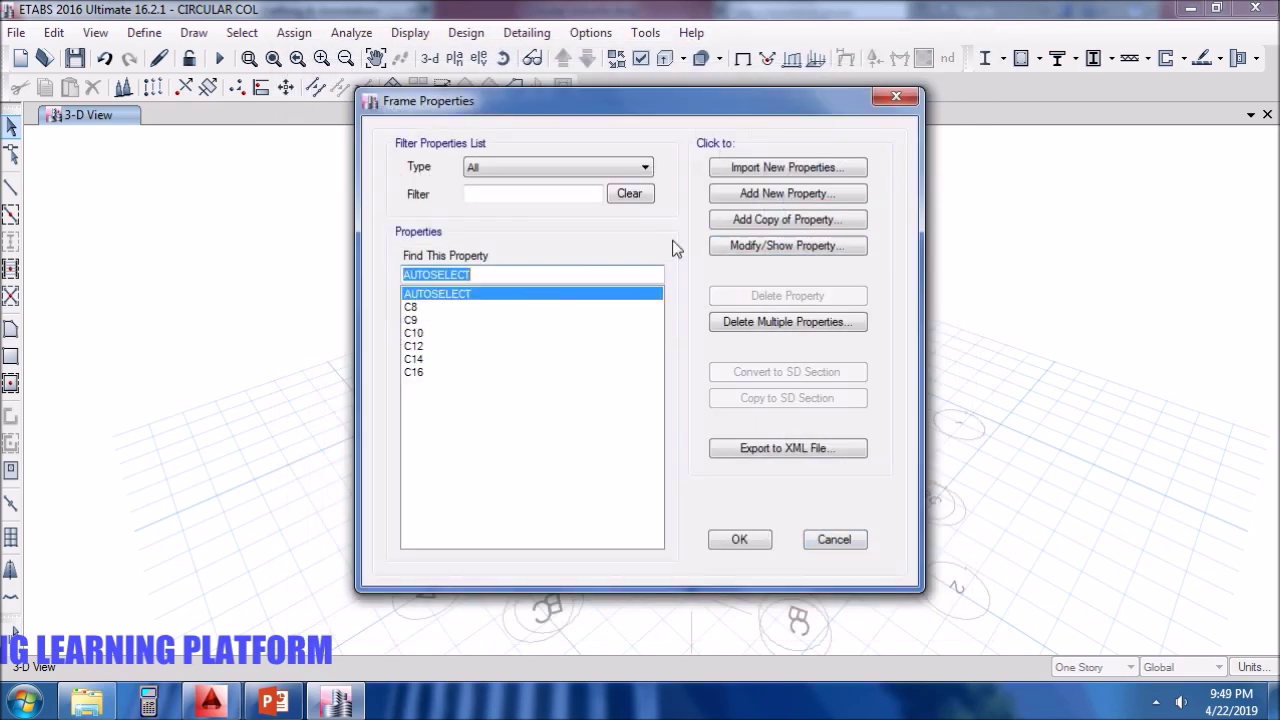
Add C14 and C16 to the AUTOSELECT section list.
left_click(760, 245)
left_click_drag(472, 341, 469, 380)
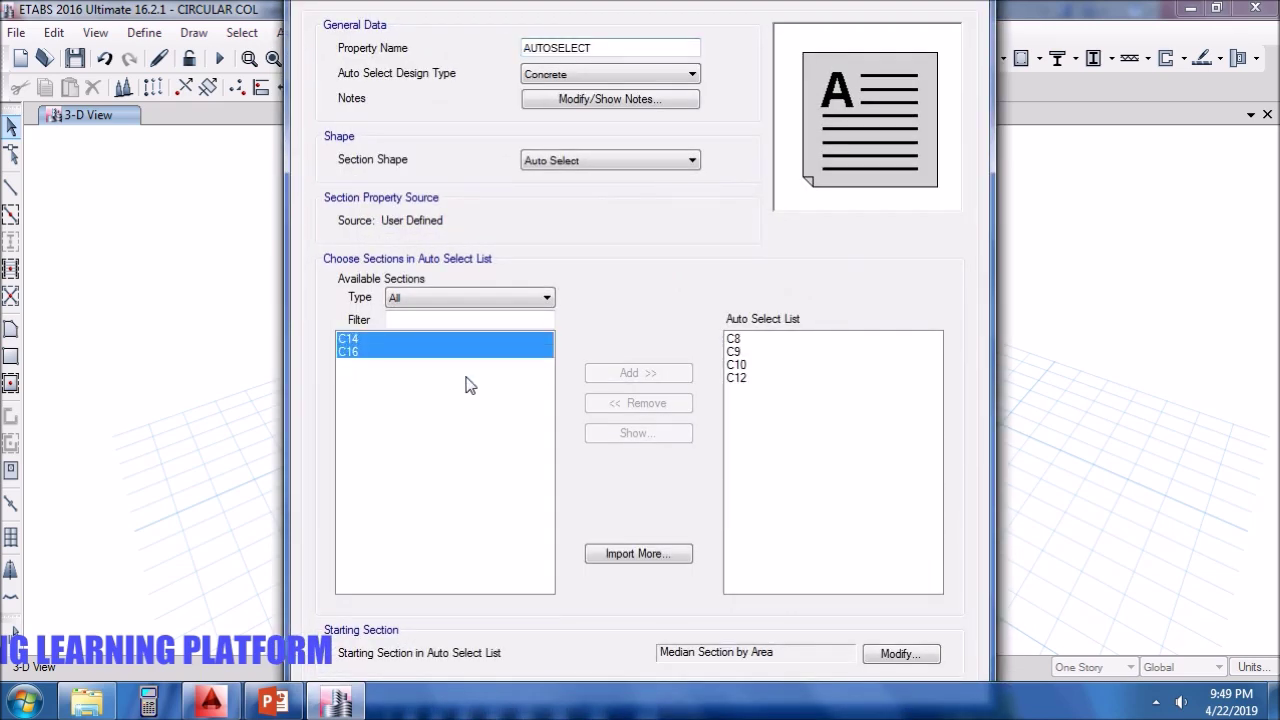
left_click(647, 374)
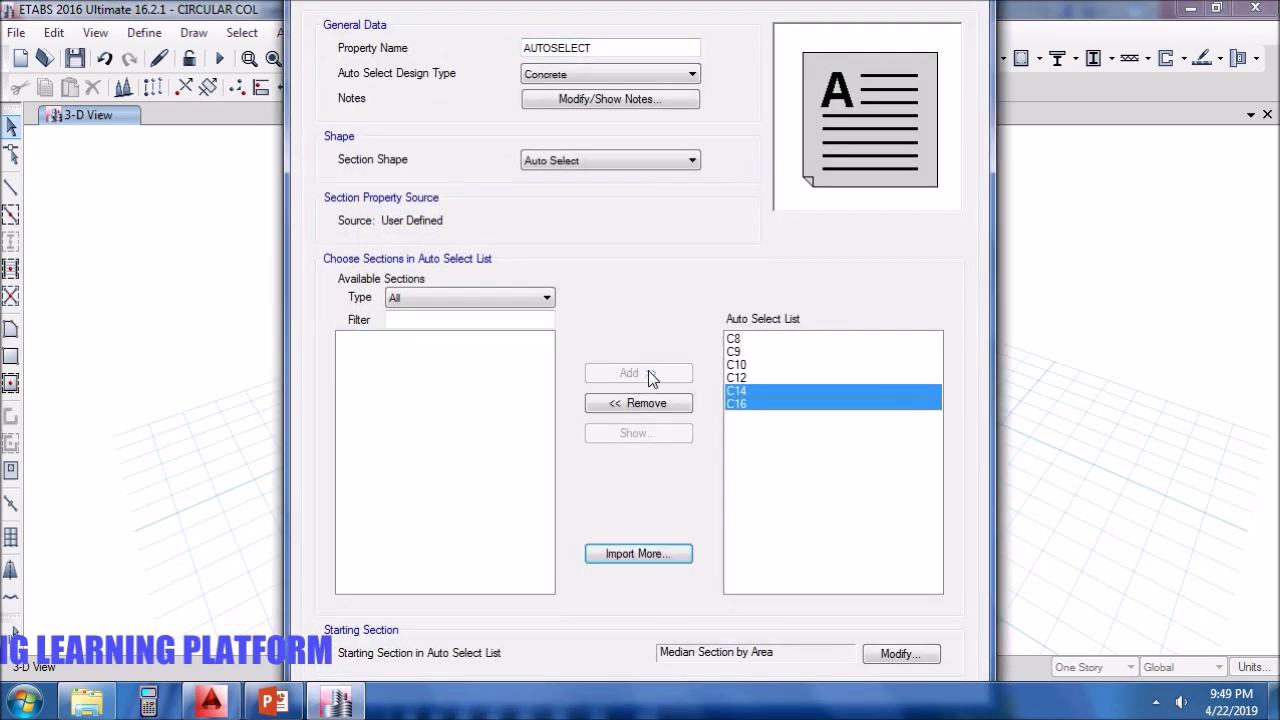
key("Return")
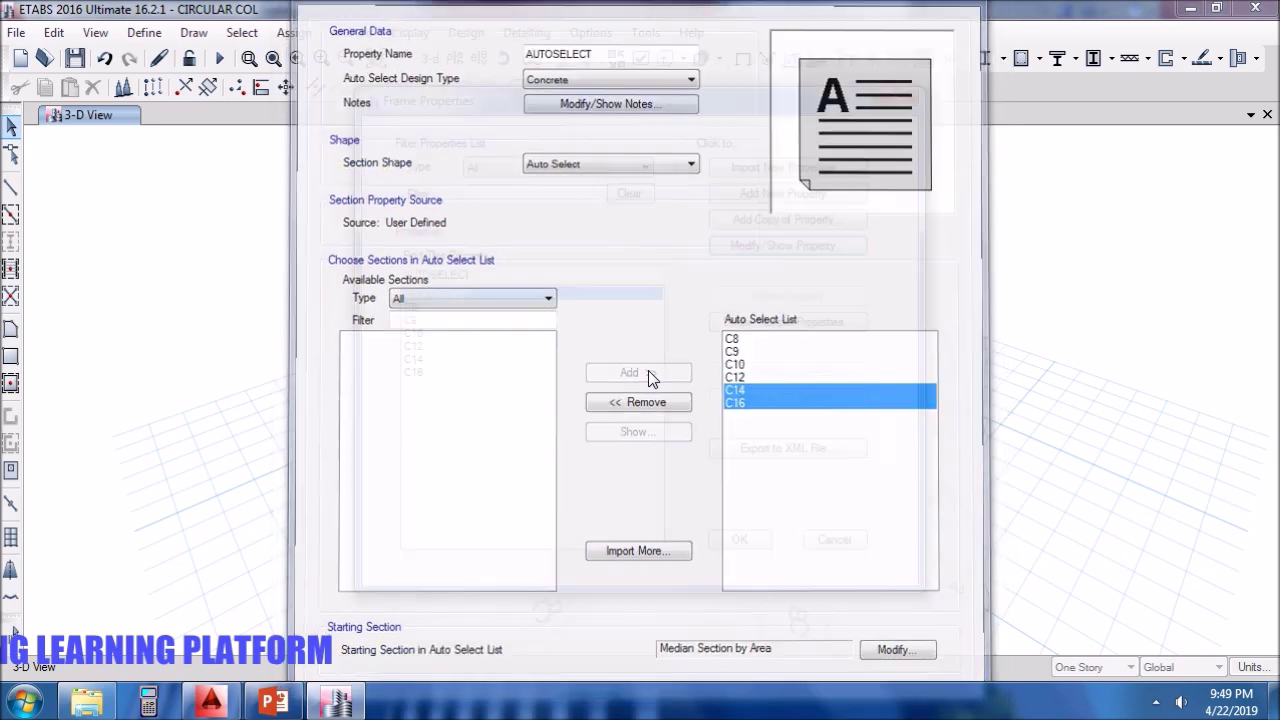
left_click(745, 543)
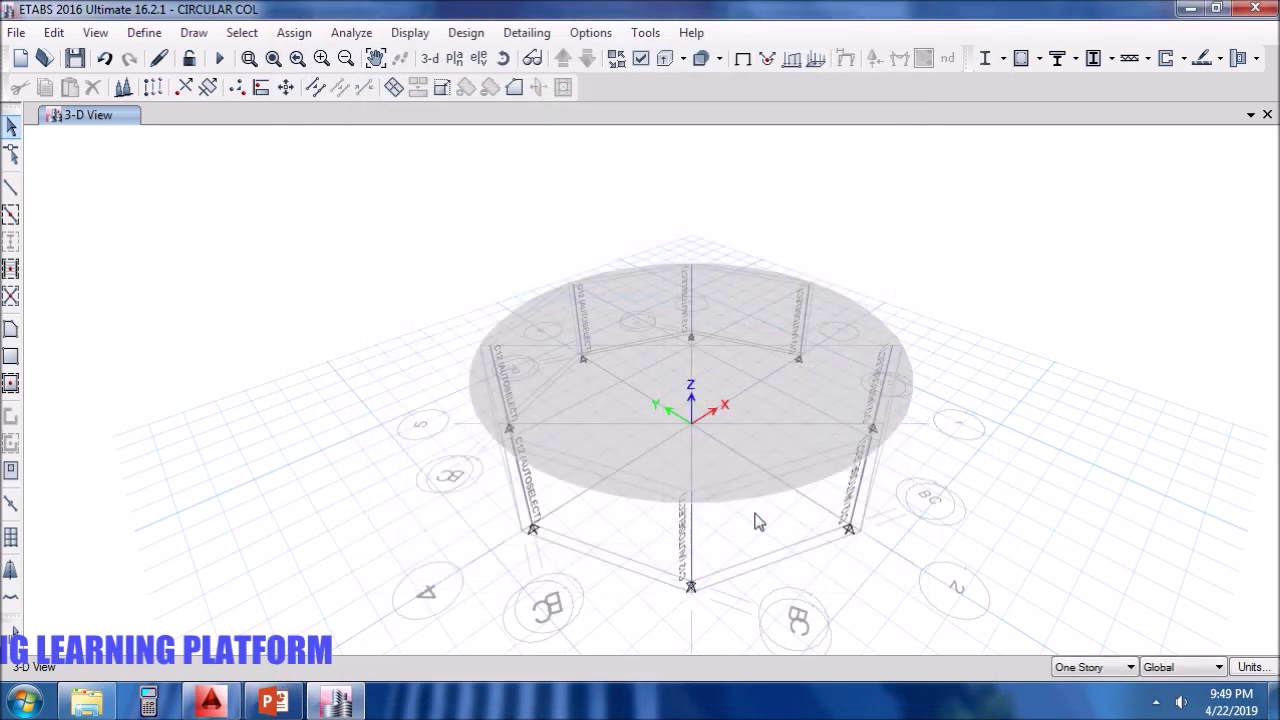
Rerun analysis and concrete frame design, then open the Display Design Info settings.
left_click(220, 58)
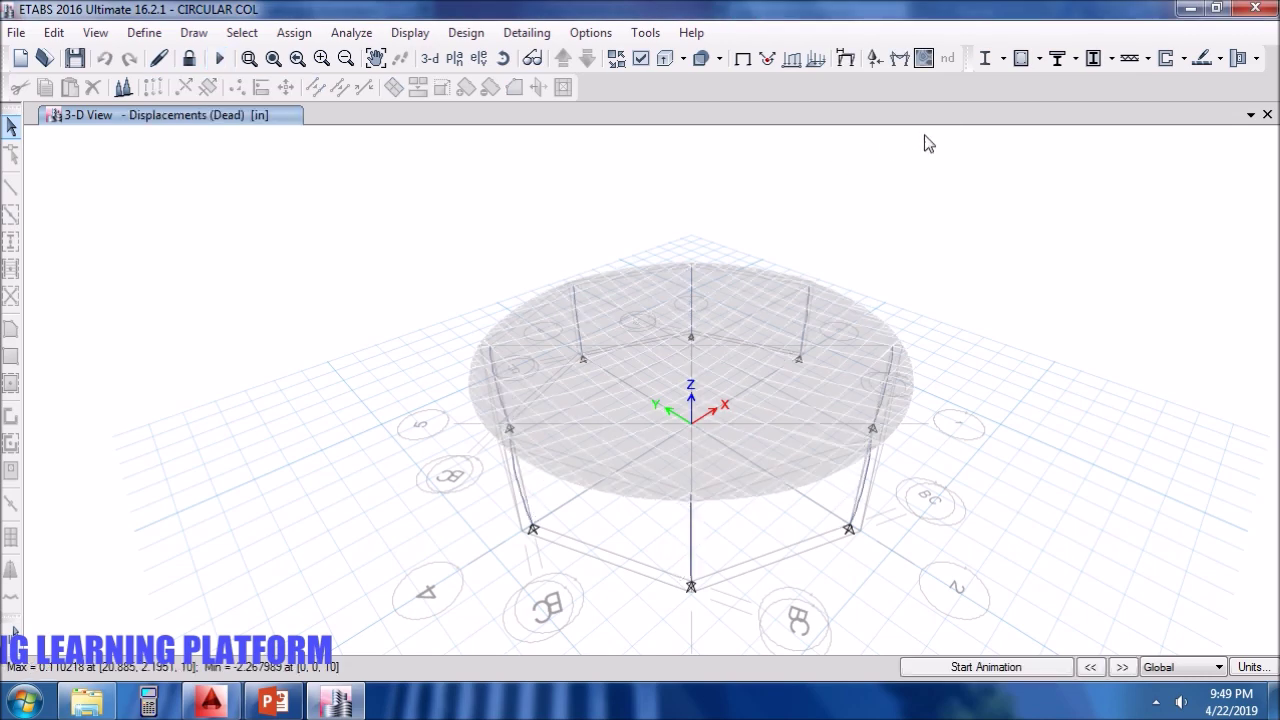
left_click(1021, 58)
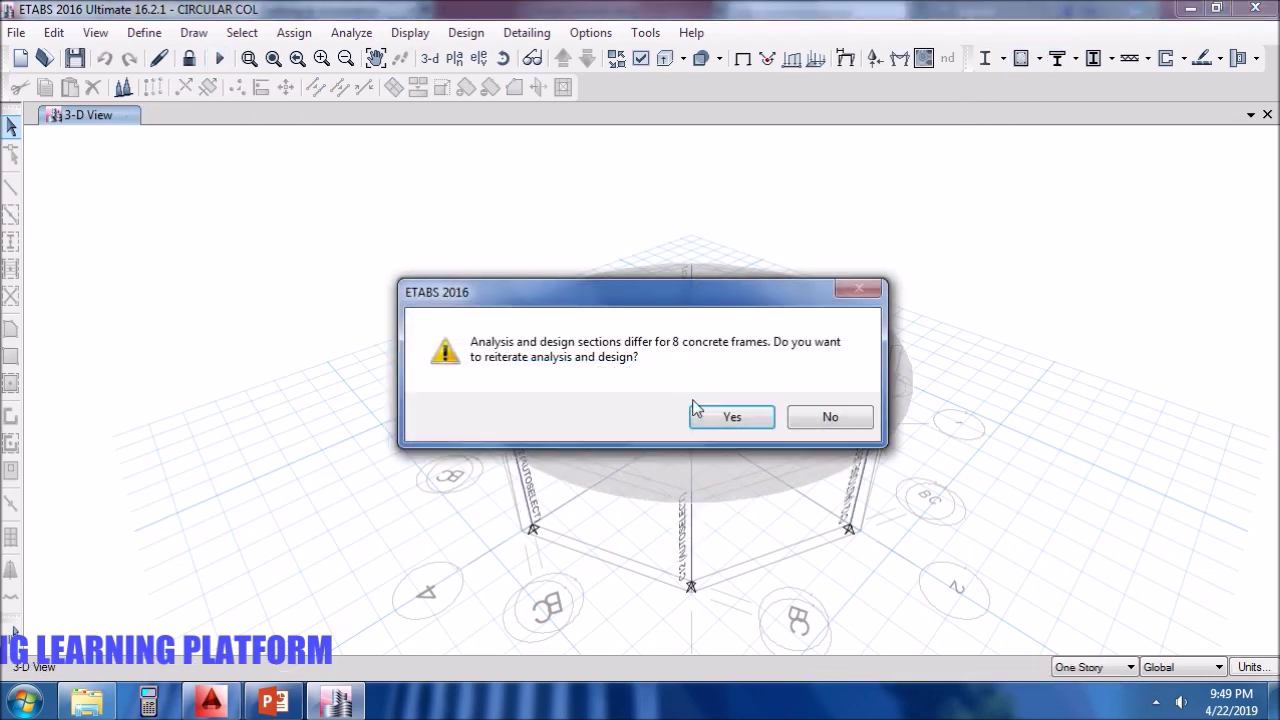
key("Return")
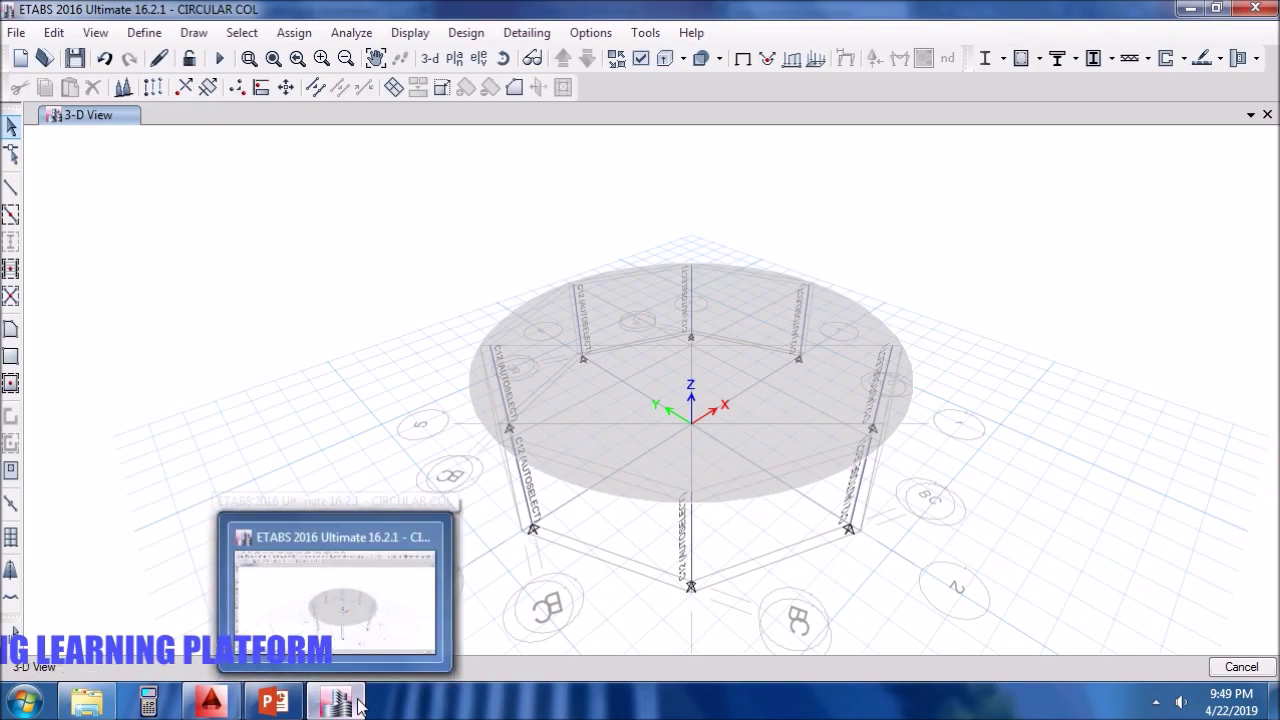
left_click(1156, 703)
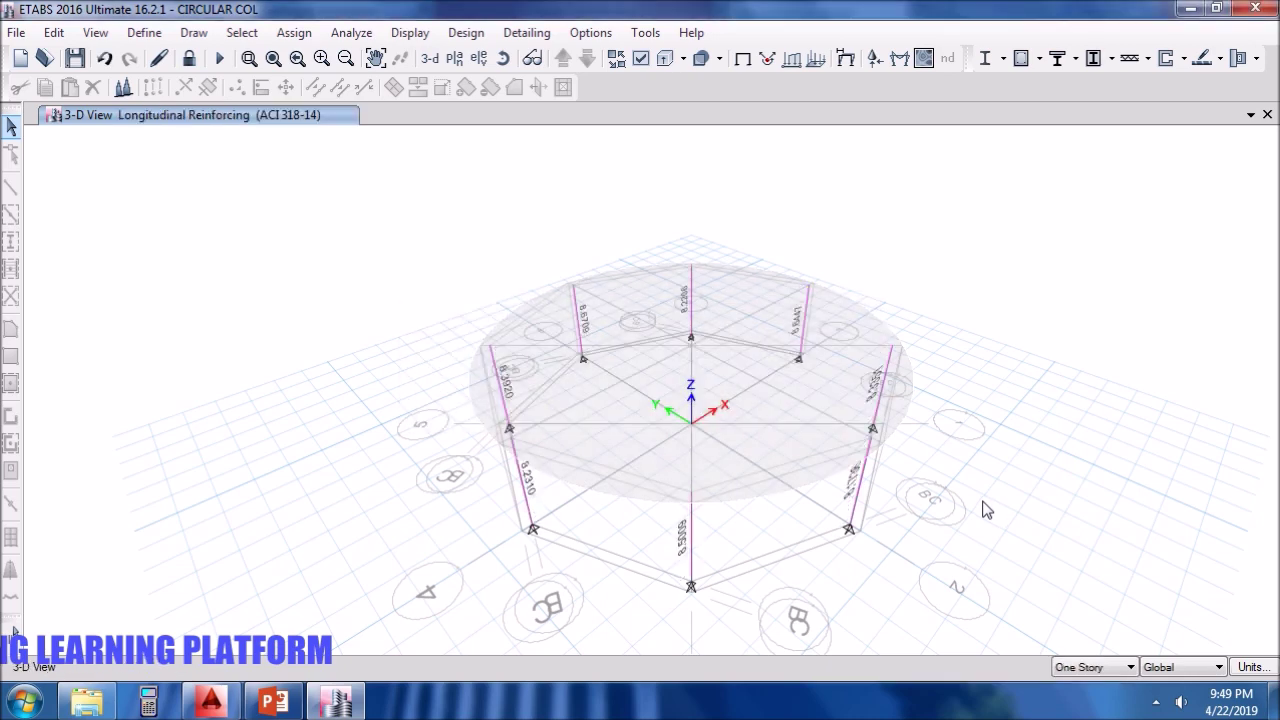
left_click(1040, 58)
left_click(1104, 317)
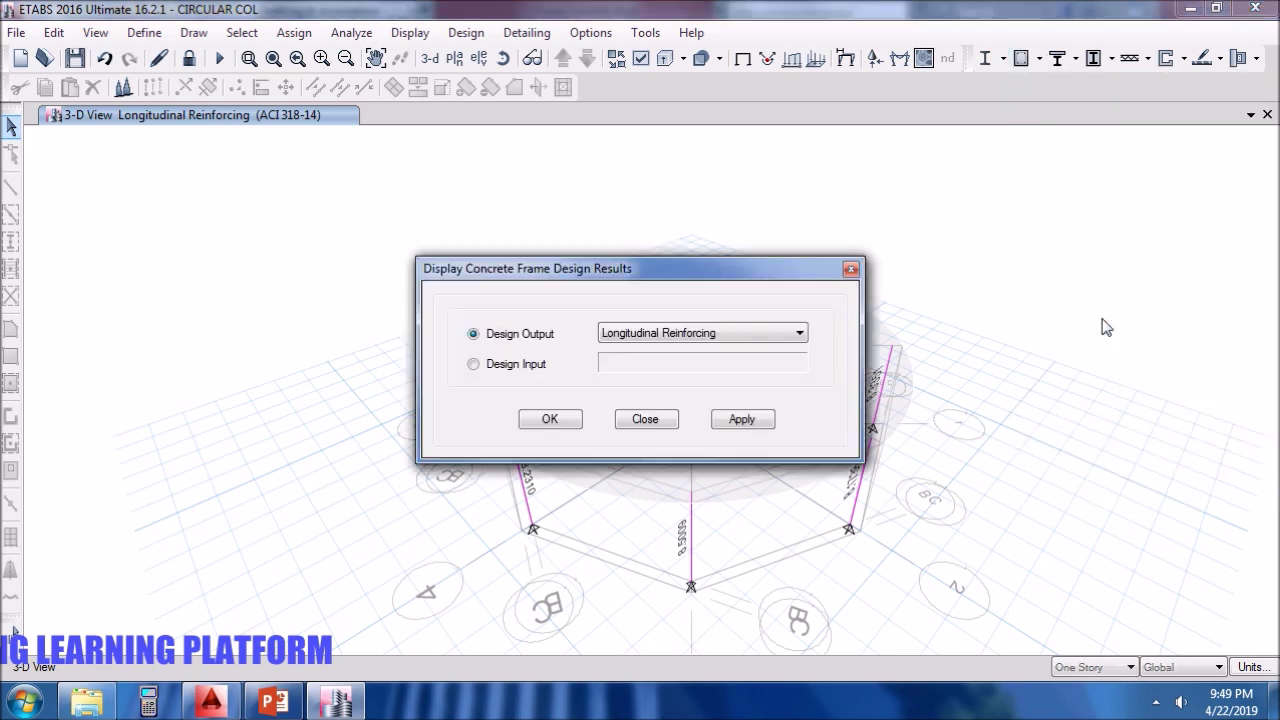
Switch the design output to Rebar Percentage and orbit the 3-D view to inspect the labels.
left_click(745, 335)
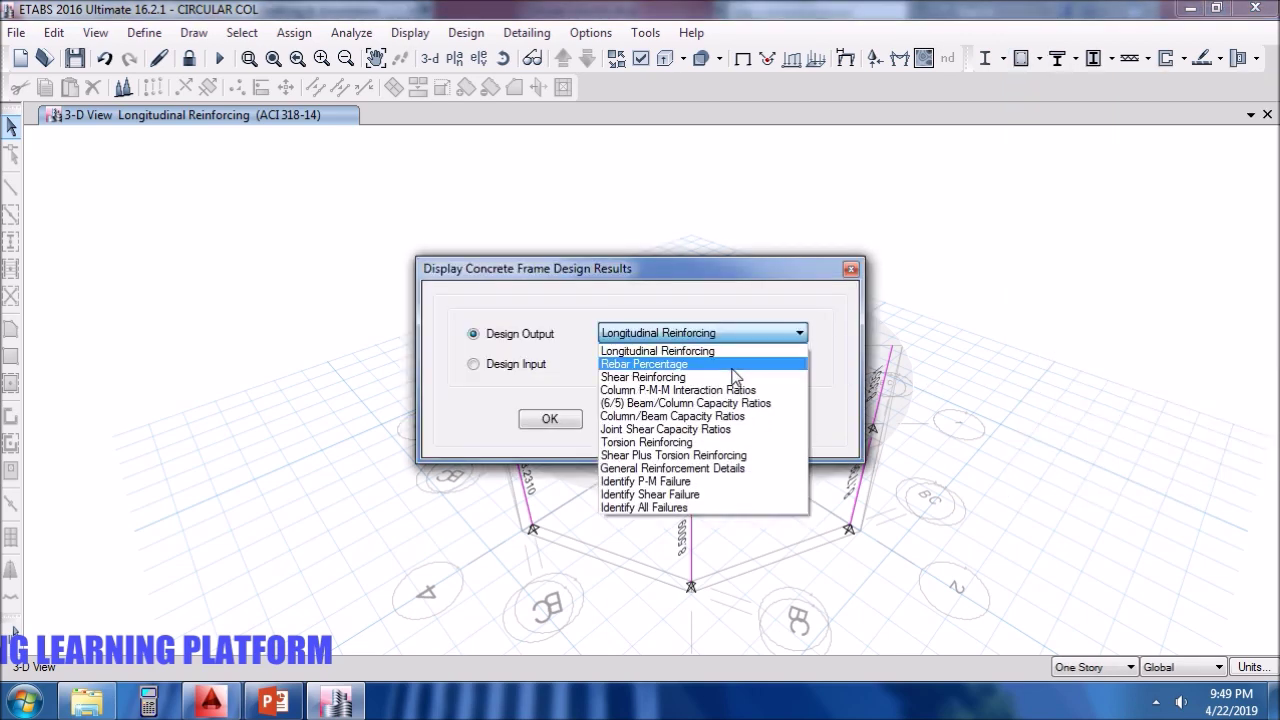
left_click(731, 366)
left_click(550, 418)
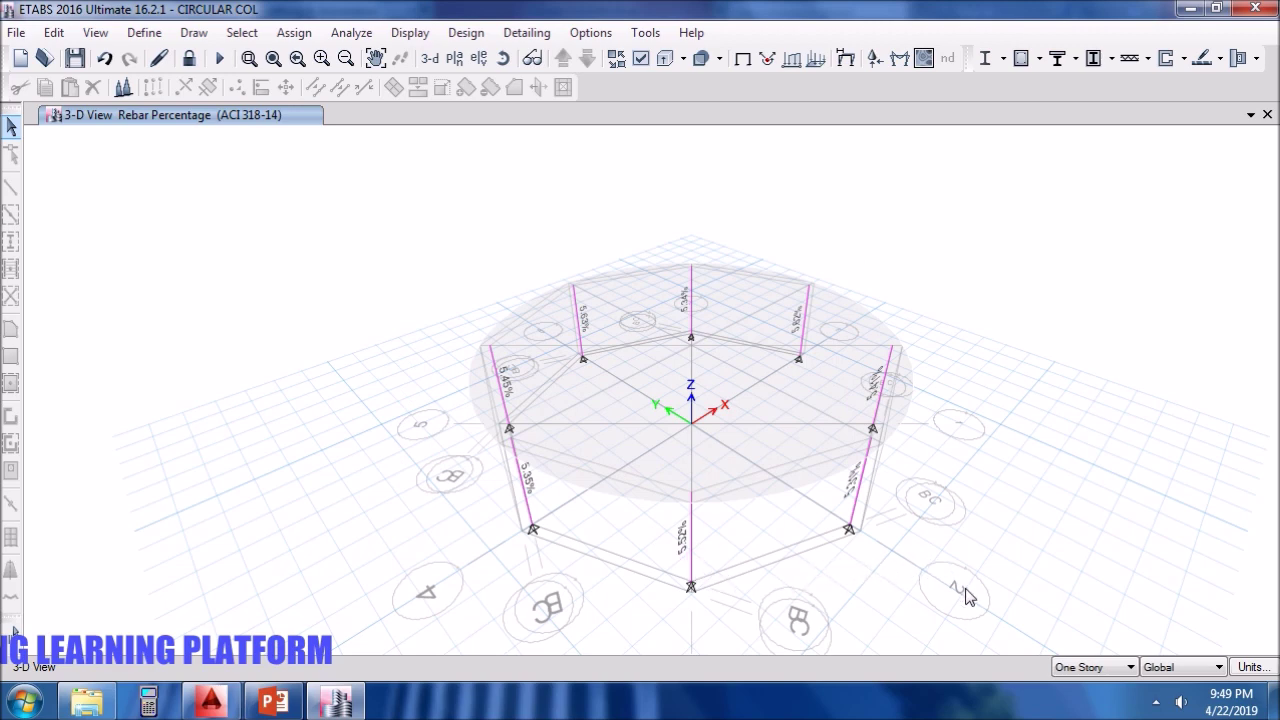
middle_click_drag(940, 602, 710, 594, "shift")
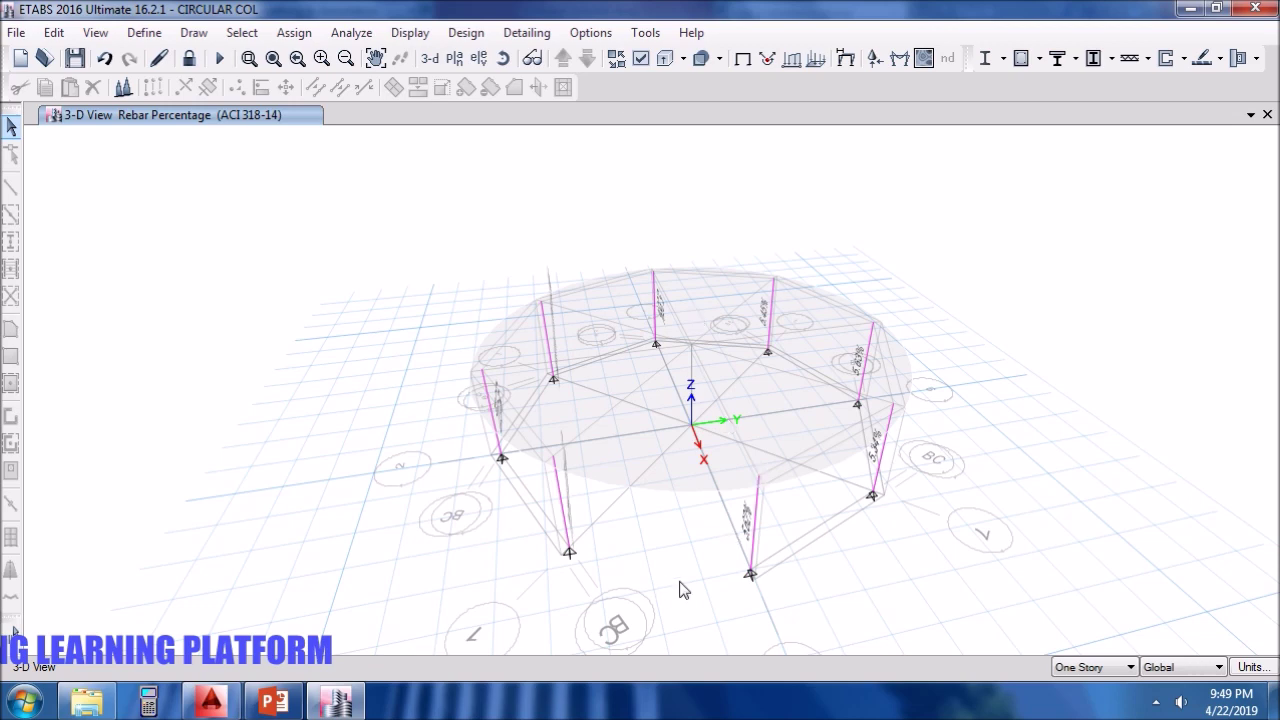
middle_click_drag(679, 590, 850, 551, "shift")
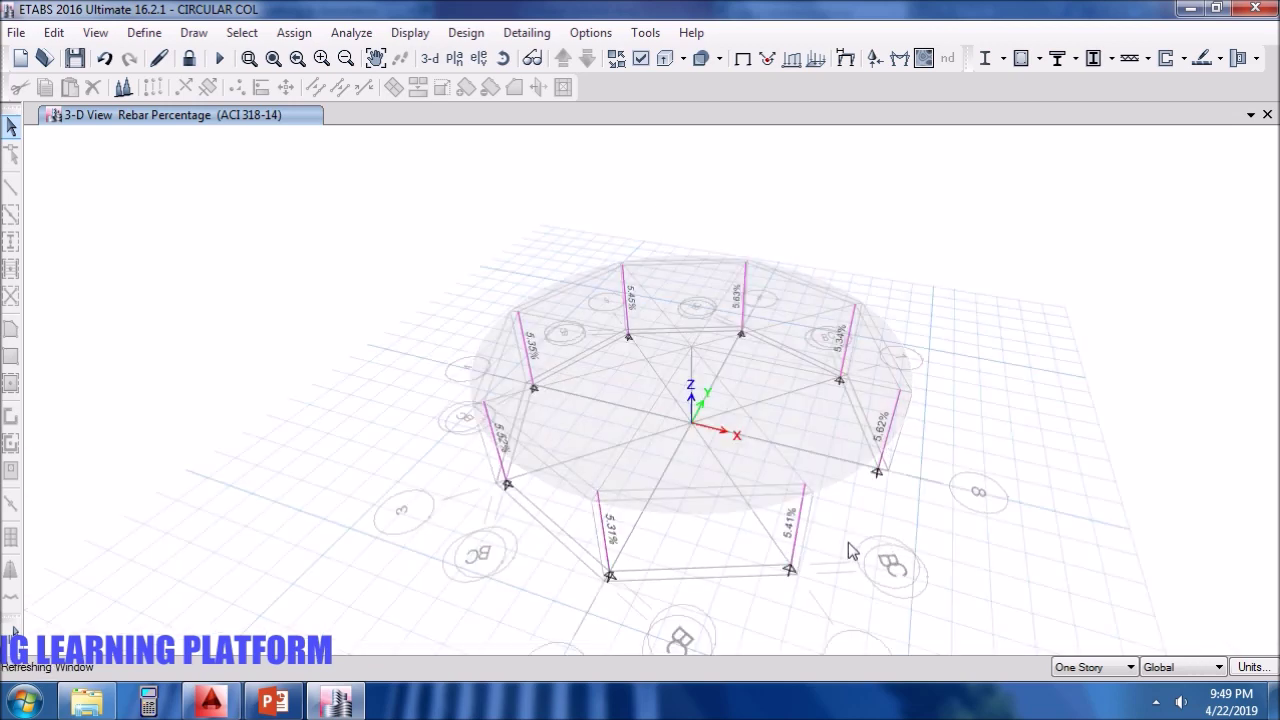
Unlock the model and window-select all eight joints in the Base plan view.
left_click(189, 58)
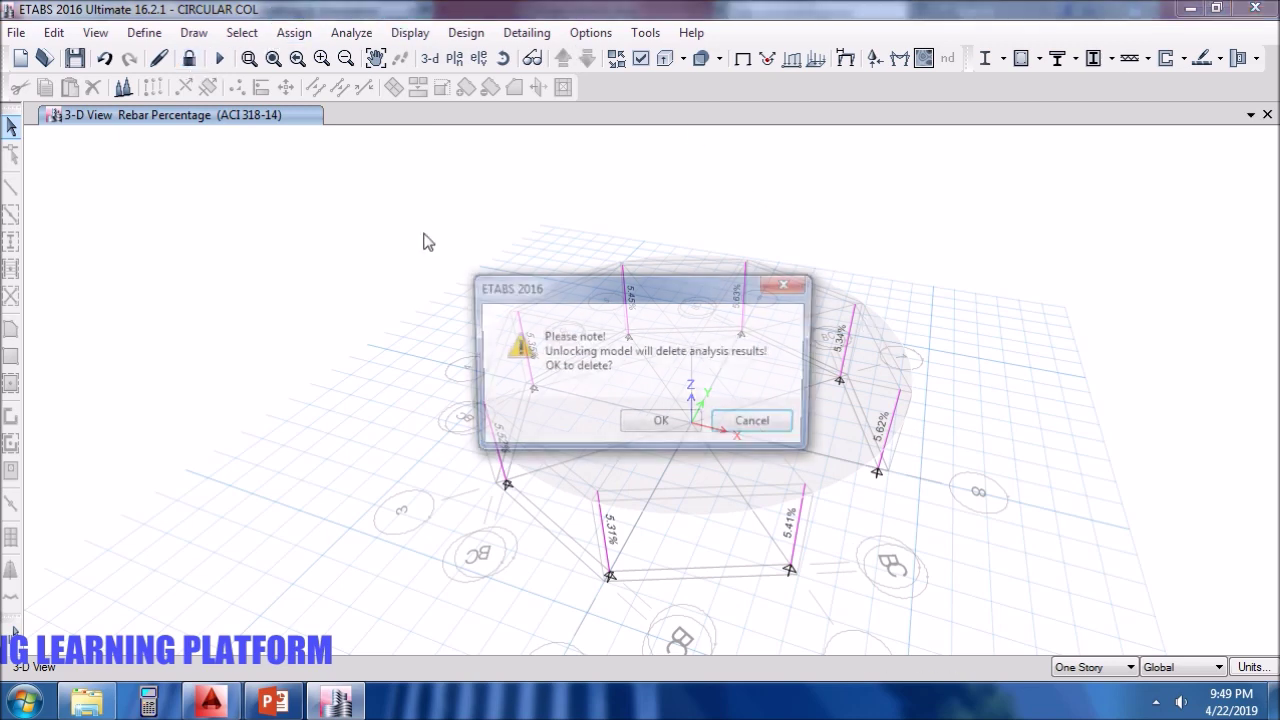
left_click(657, 423)
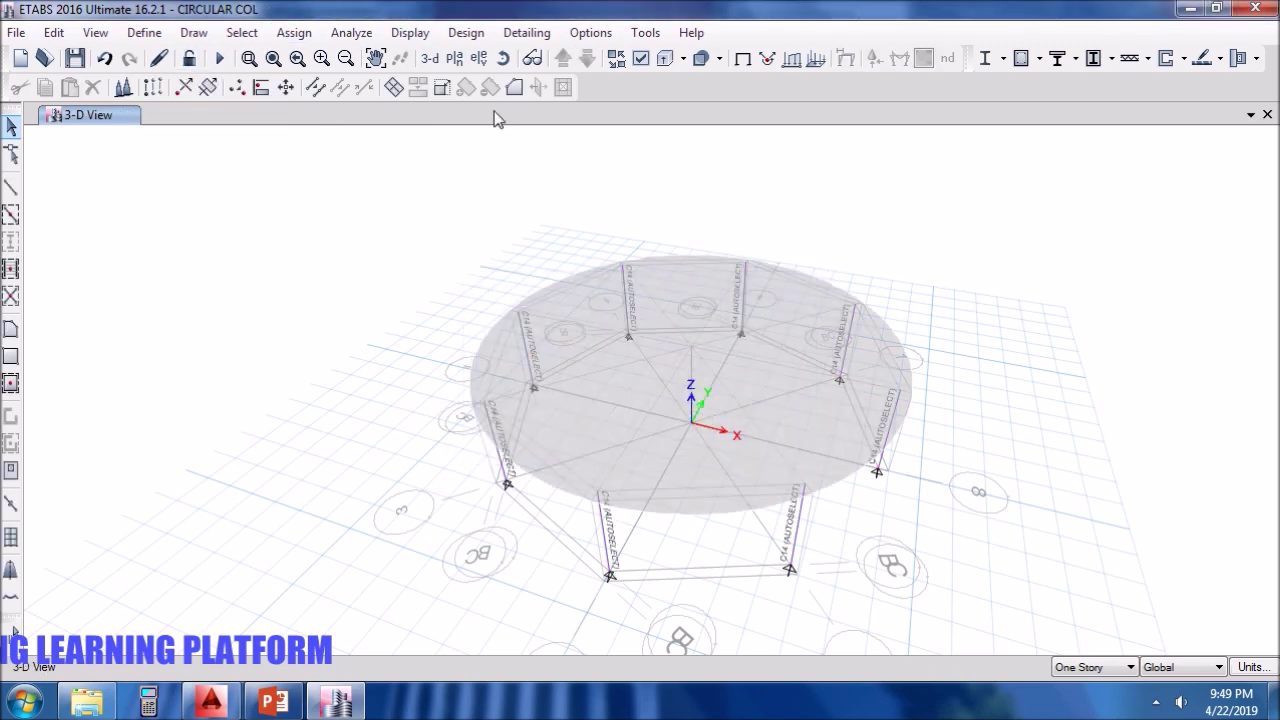
left_click(454, 58)
left_click(566, 300)
left_click(716, 580)
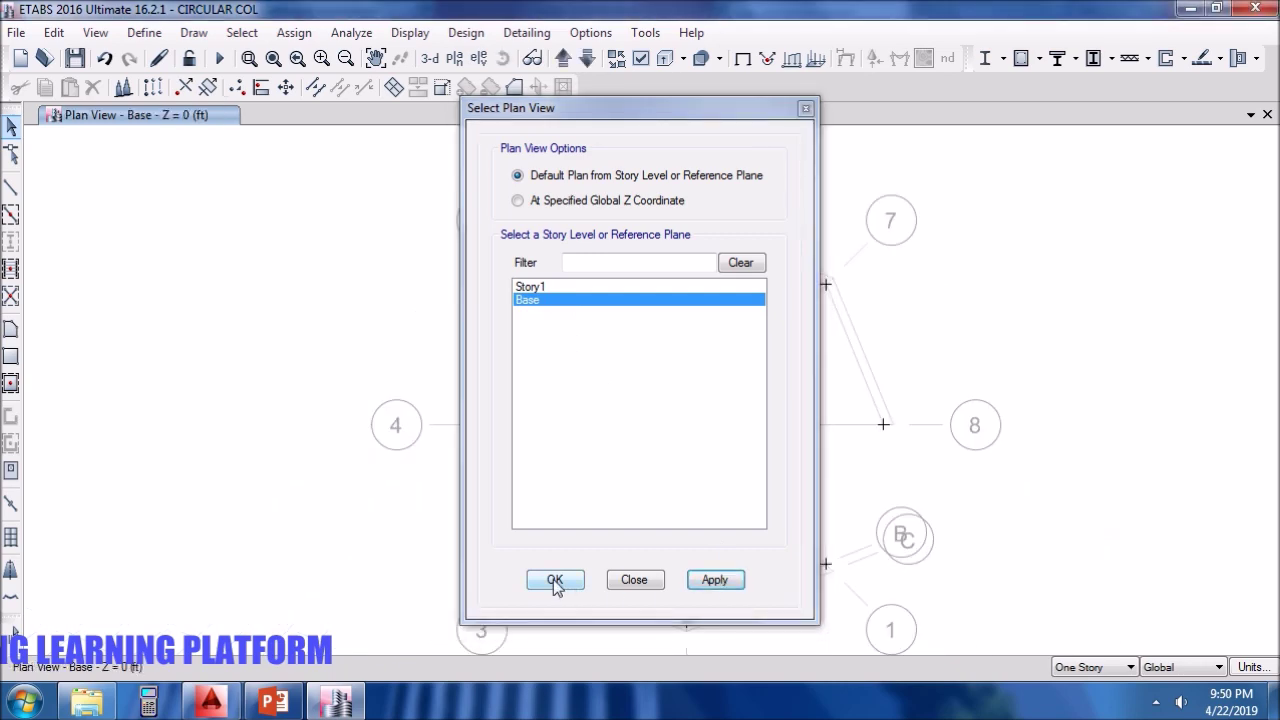
left_click(555, 580)
left_click_drag(378, 178, 934, 646)
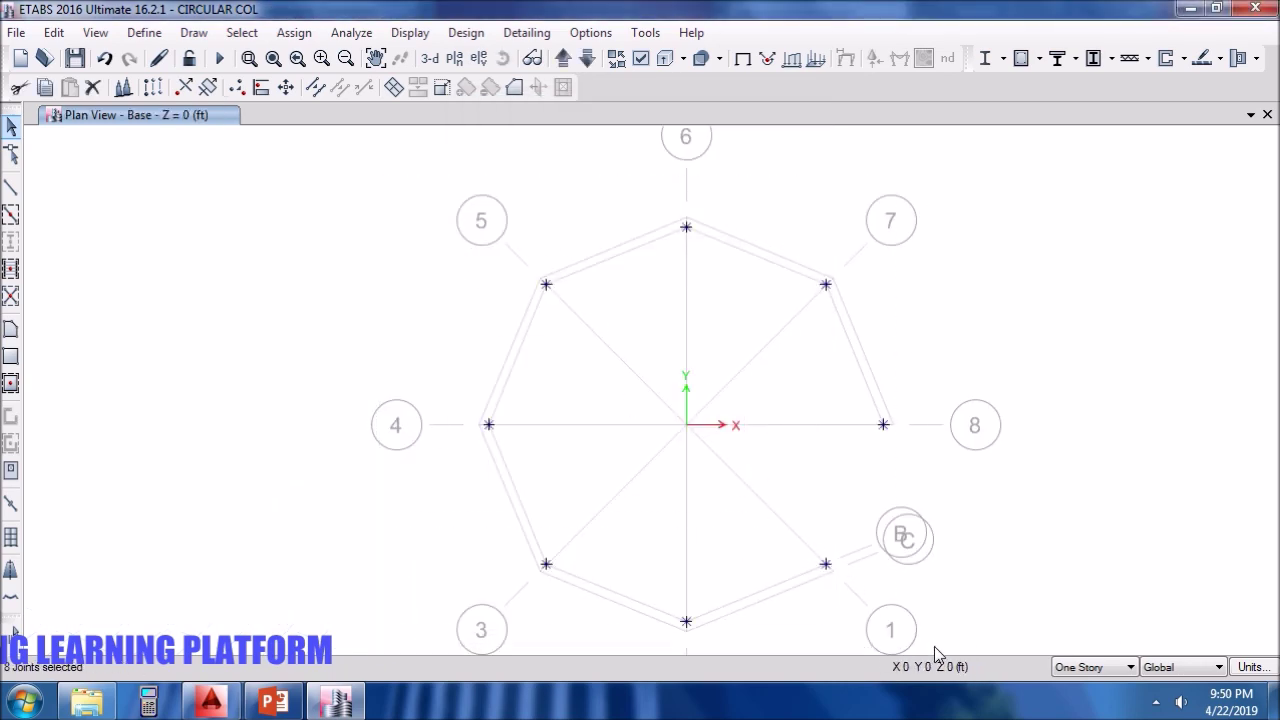
Assign fully fixed restraints to the selected base joints.
left_click(296, 32)
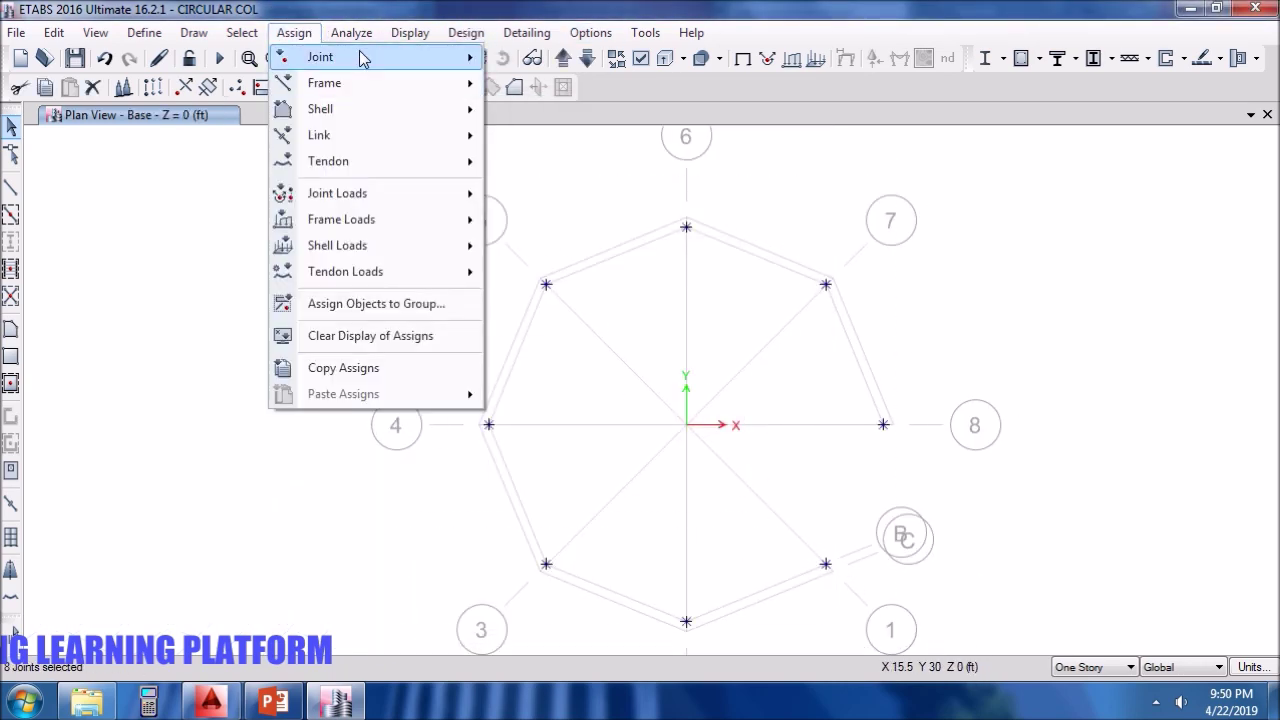
mouse_move(359, 52)
left_click(597, 56)
left_click(572, 412)
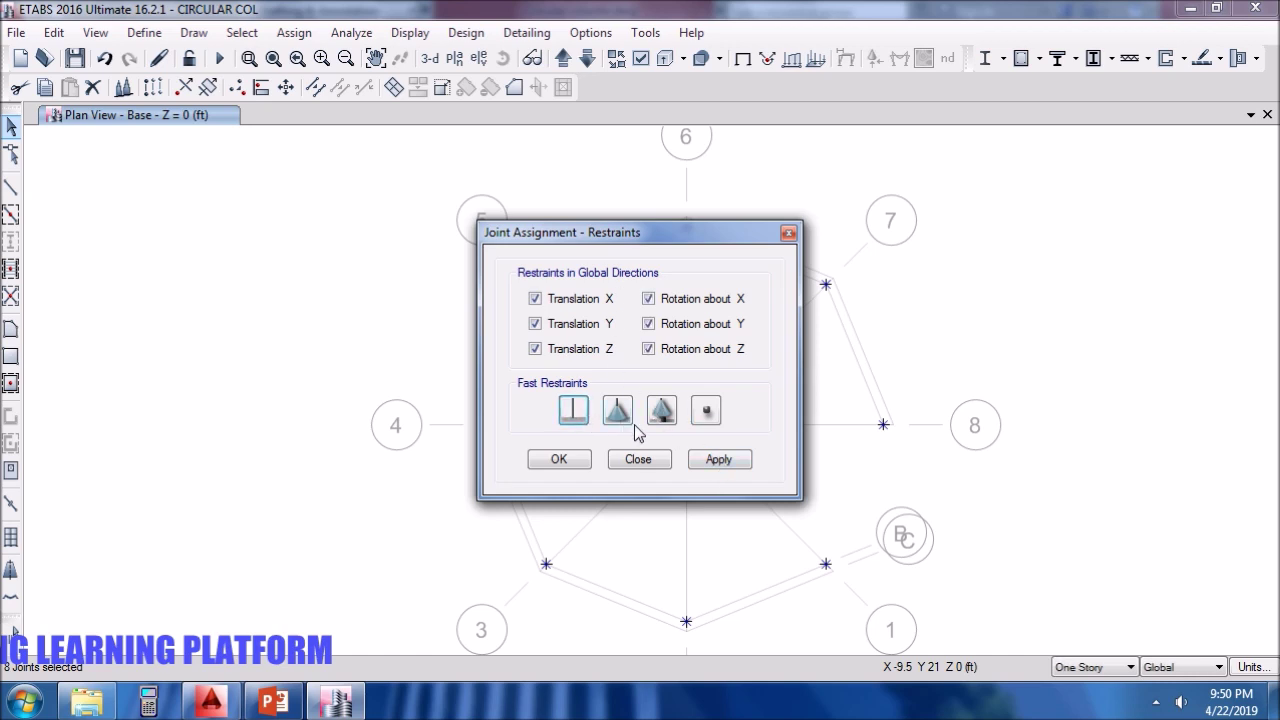
left_click(740, 466)
left_click(572, 459)
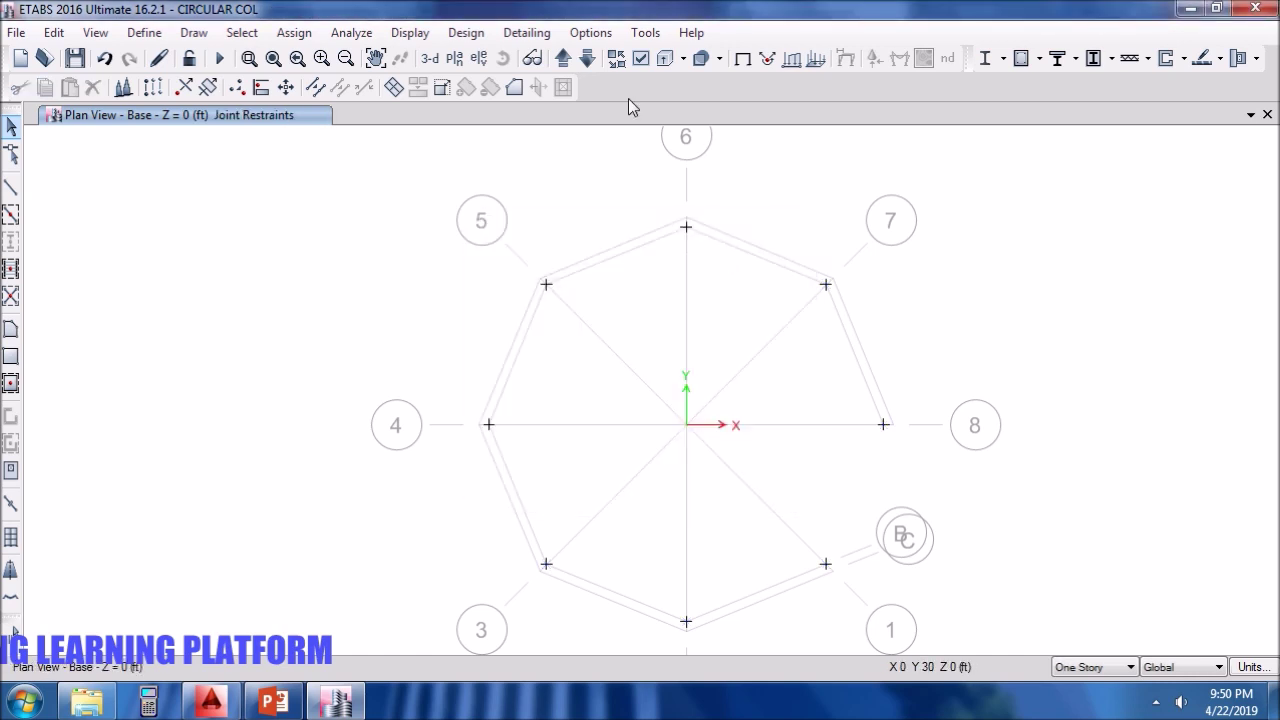
Return to the 3-D view and rerun the analysis and concrete column design.
left_click(433, 58)
left_click(219, 58)
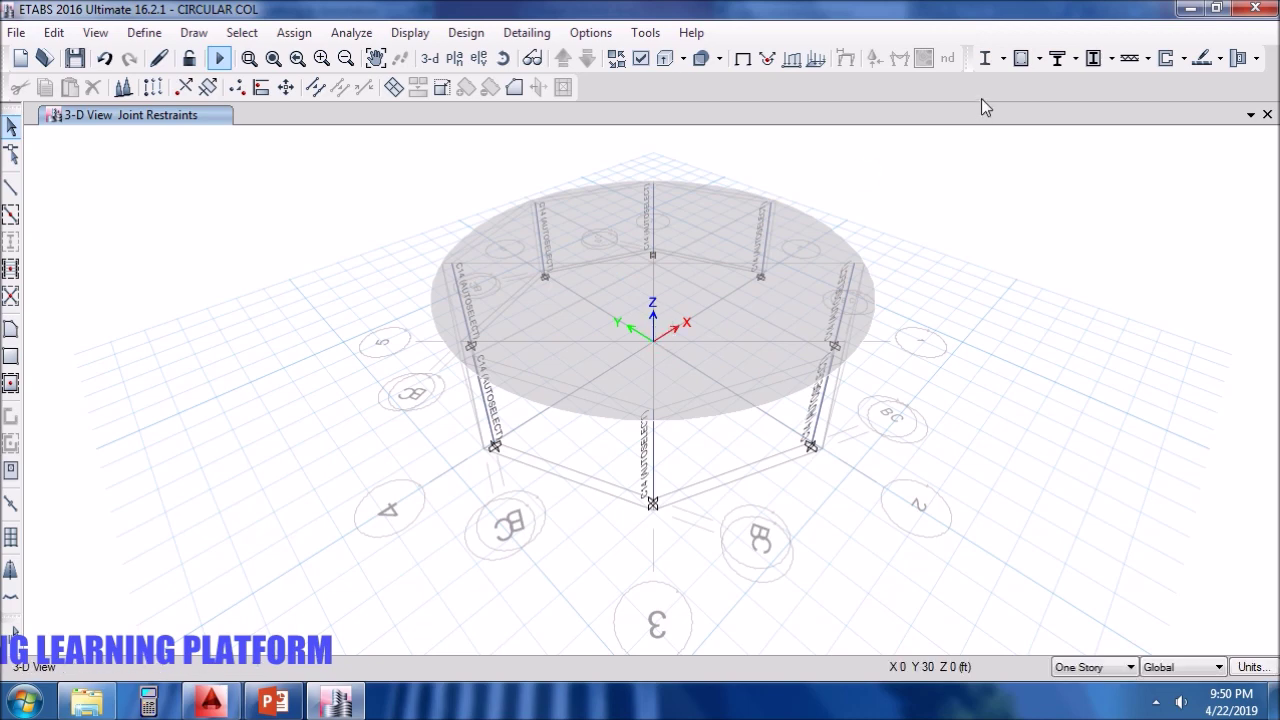
left_click(1021, 58)
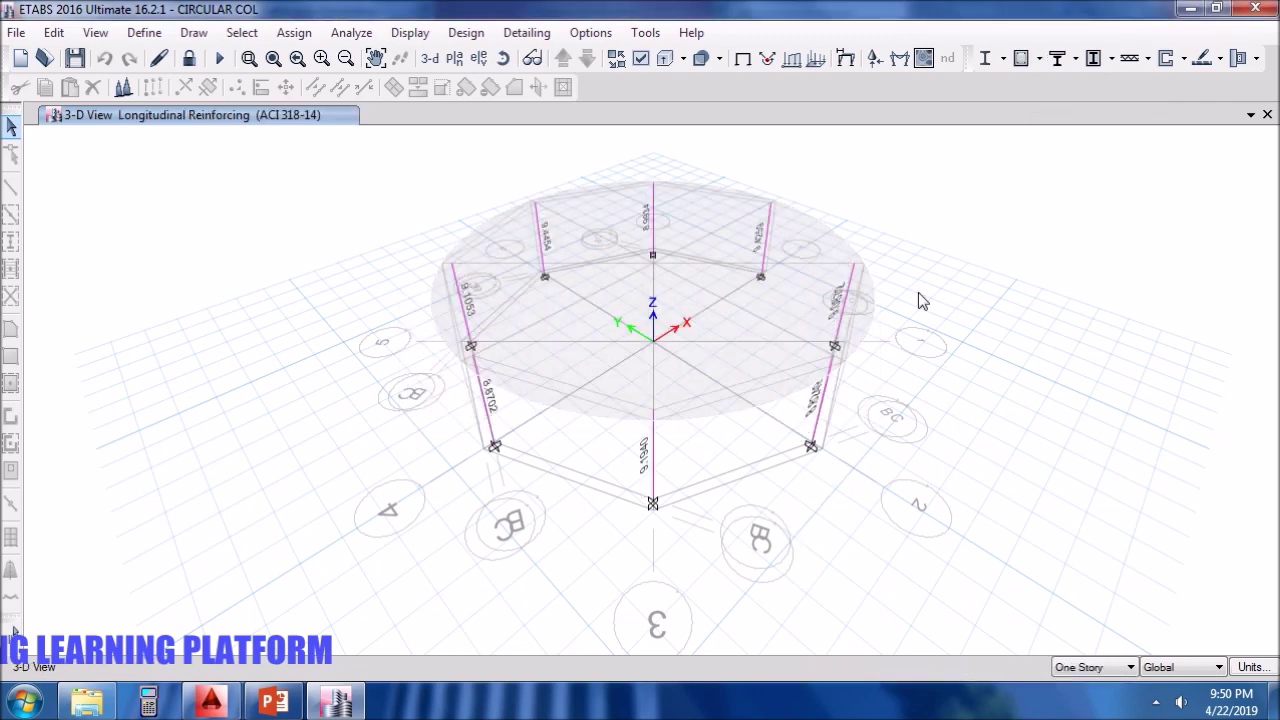
Display the column design results as Rebar Percentage.
left_click(1040, 58)
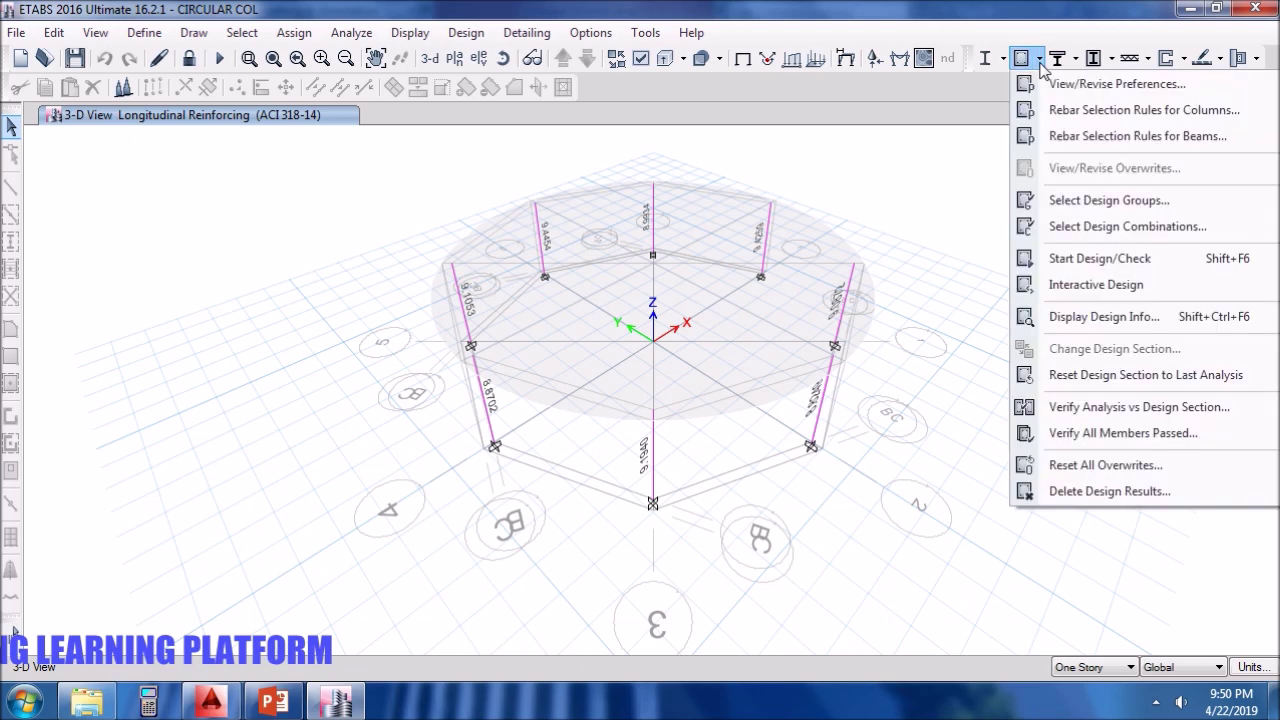
left_click(1078, 298)
left_click(735, 342)
left_click(742, 419)
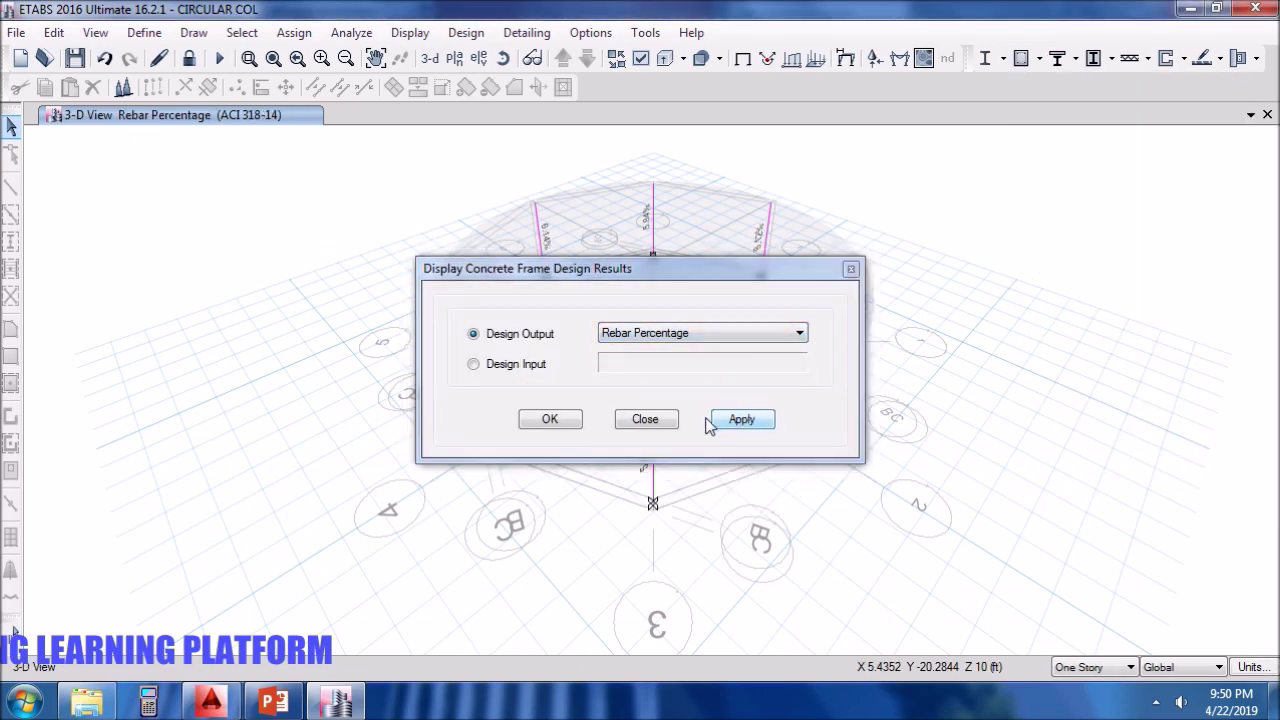
left_click(550, 419)
Orbit the view and review the design details for column C6.
mouse_move(700, 477)
middle_mouse_down("shift")
mouse_move(689, 414)
mouse_move(703, 420)
mouse_move(613, 430)
mouse_move(737, 360)
mouse_move(720, 477)
mouse_move(705, 492)
middle_mouse_up("shift")
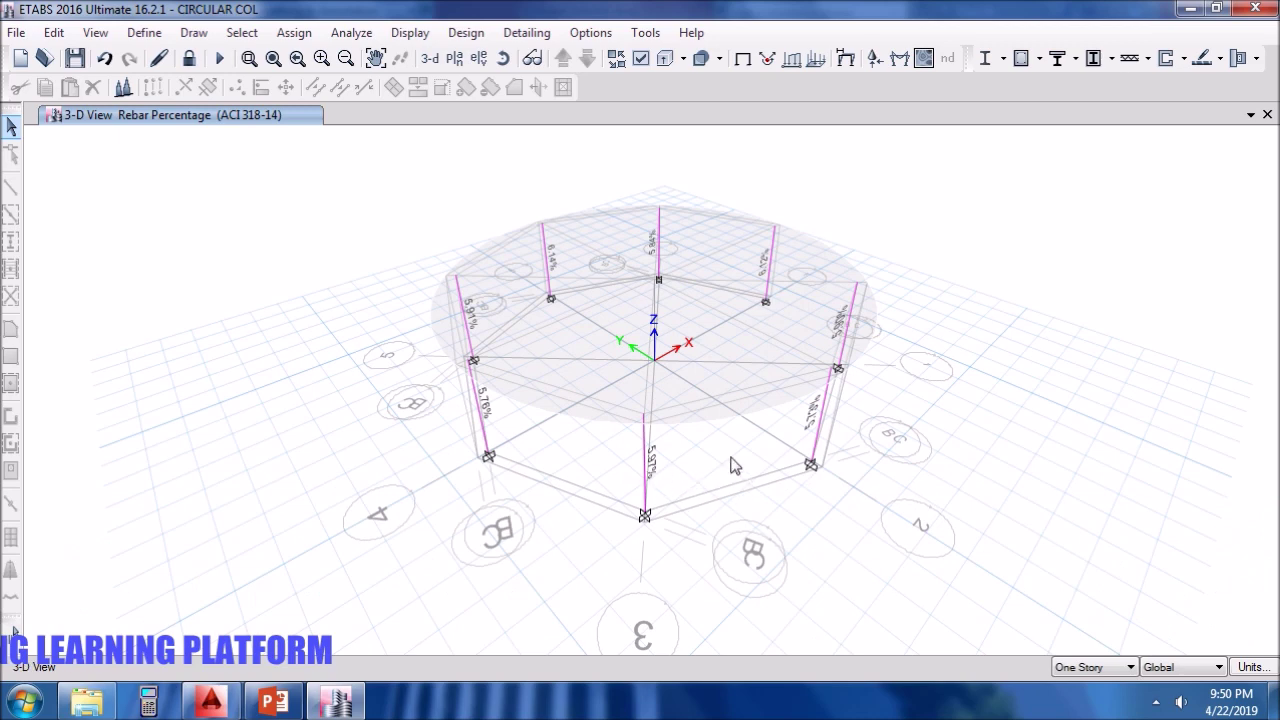
middle_click_drag(739, 485, 681, 505, "shift")
right_click(647, 505)
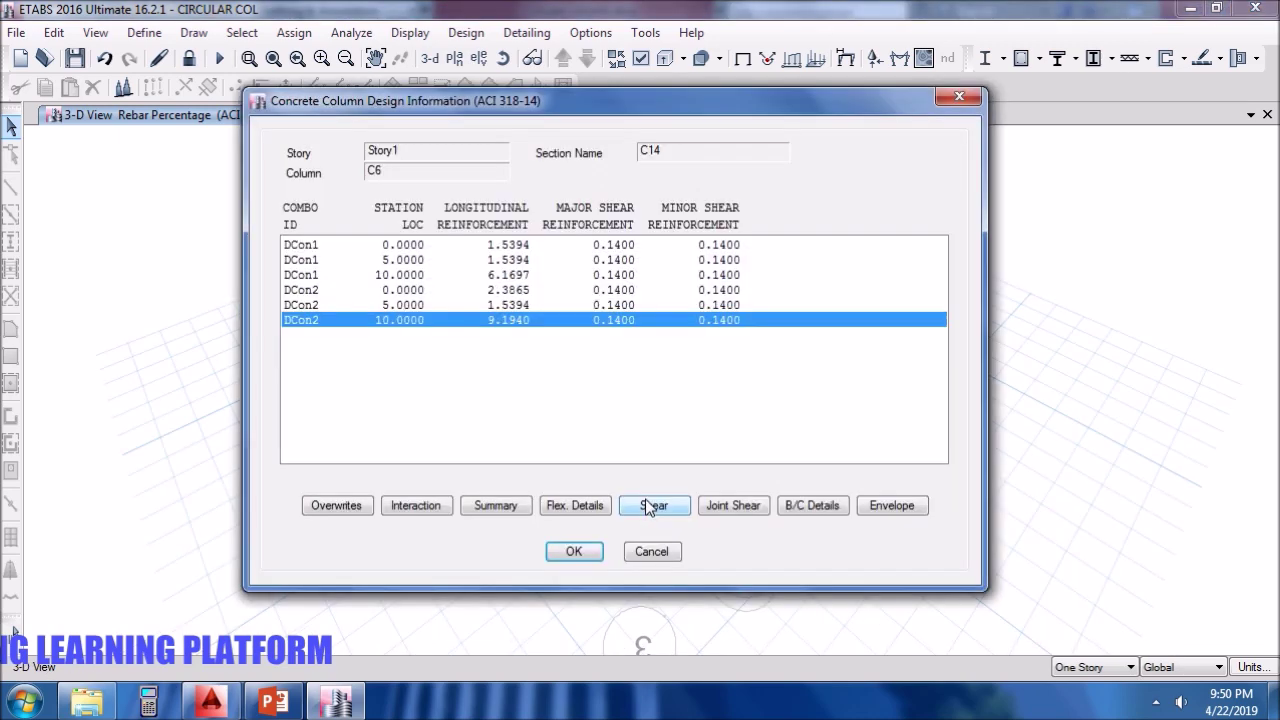
left_click(648, 552)
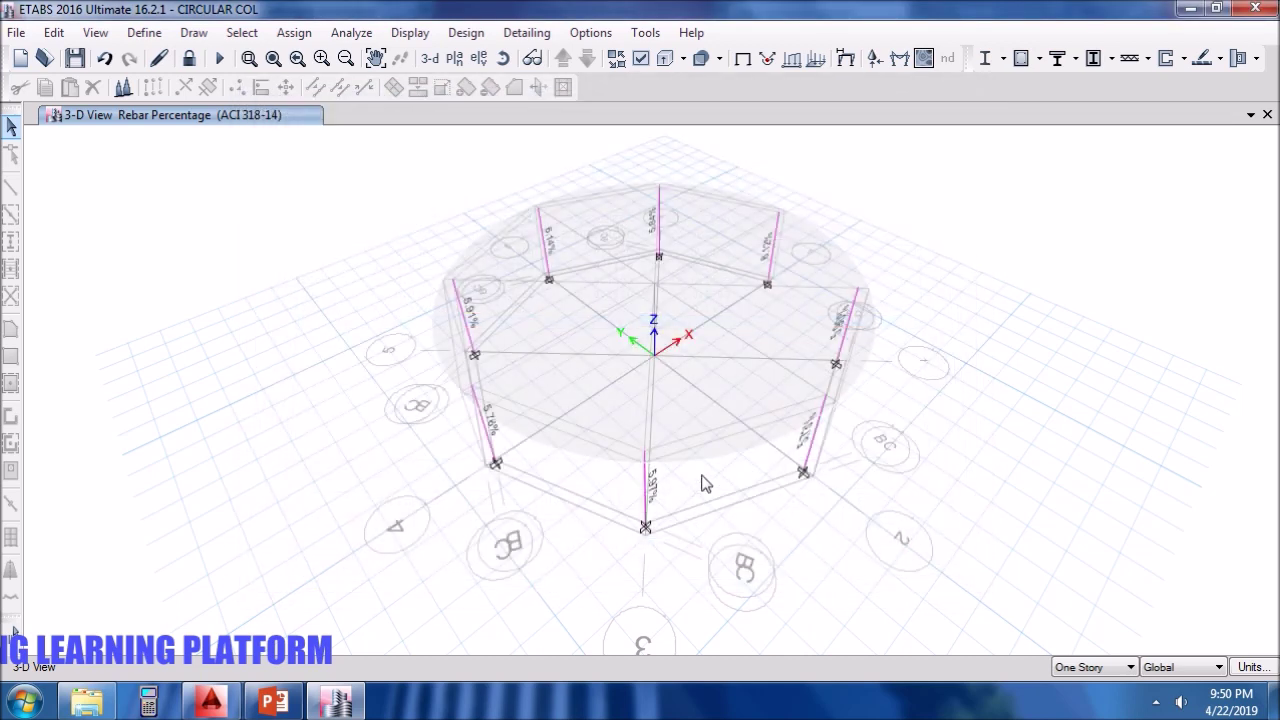
Hide Joint Objects and Floors in the view options.
left_click(638, 59)
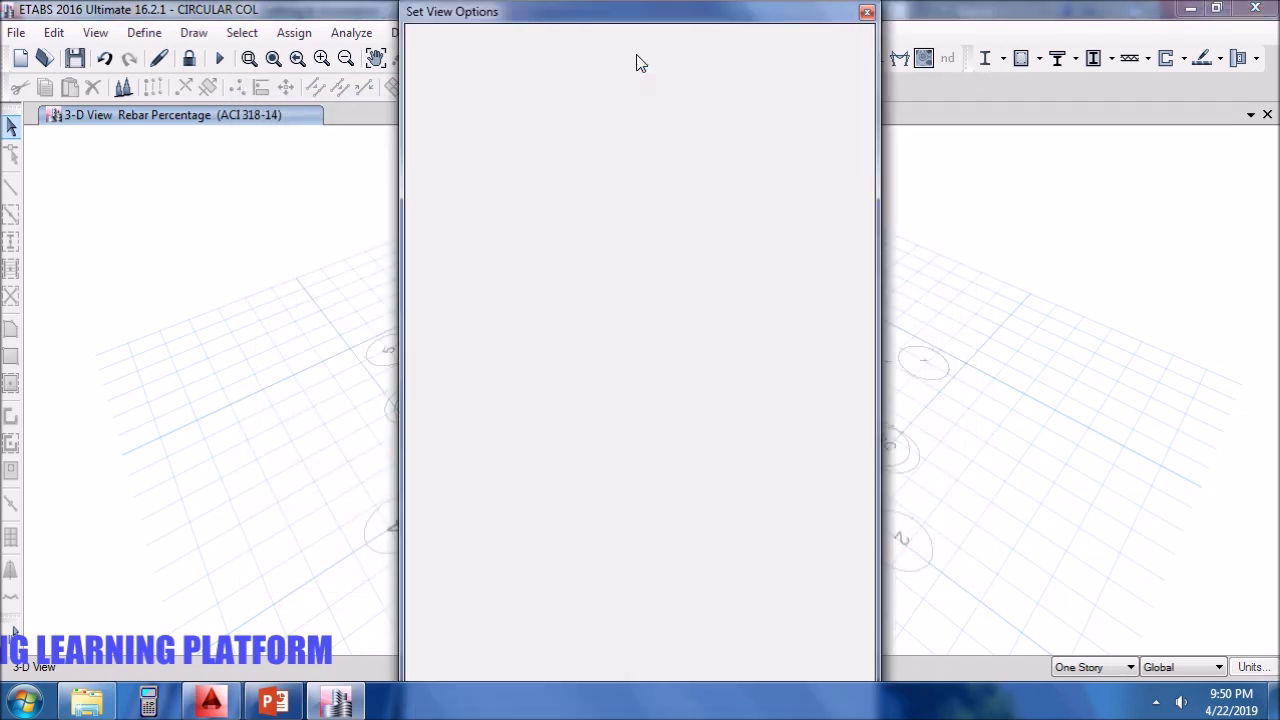
left_click(521, 183)
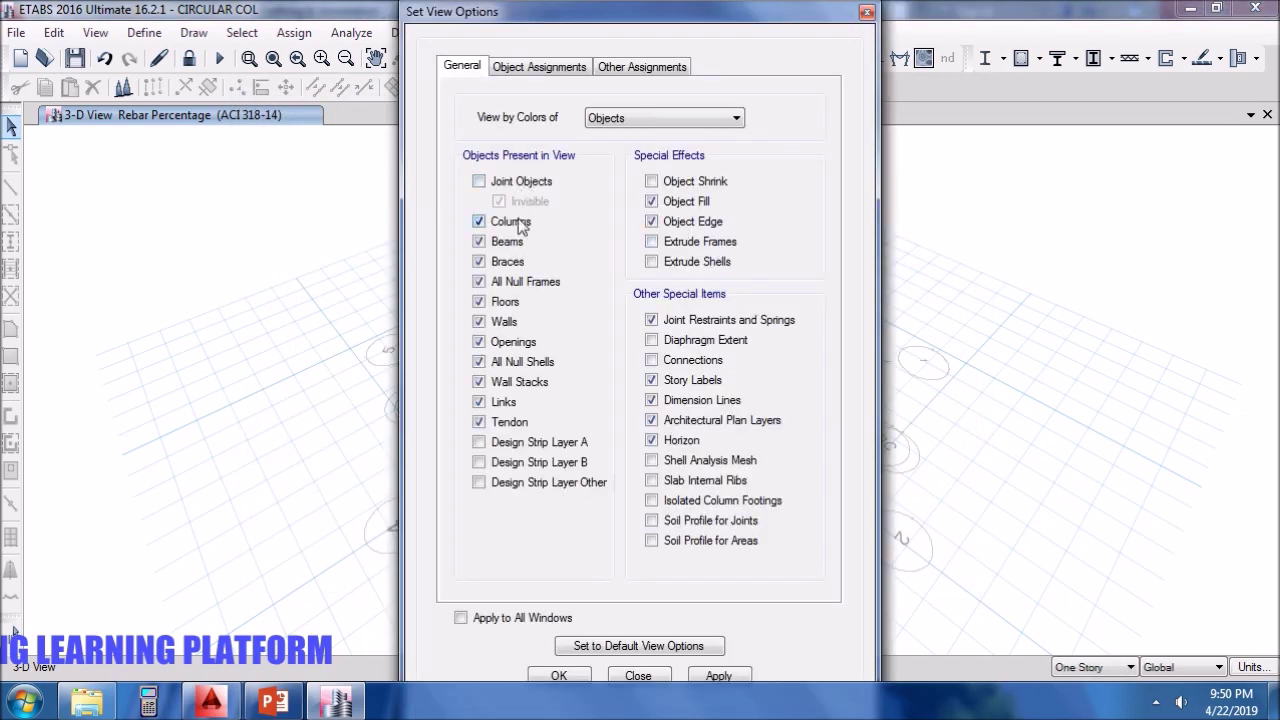
left_click(506, 302)
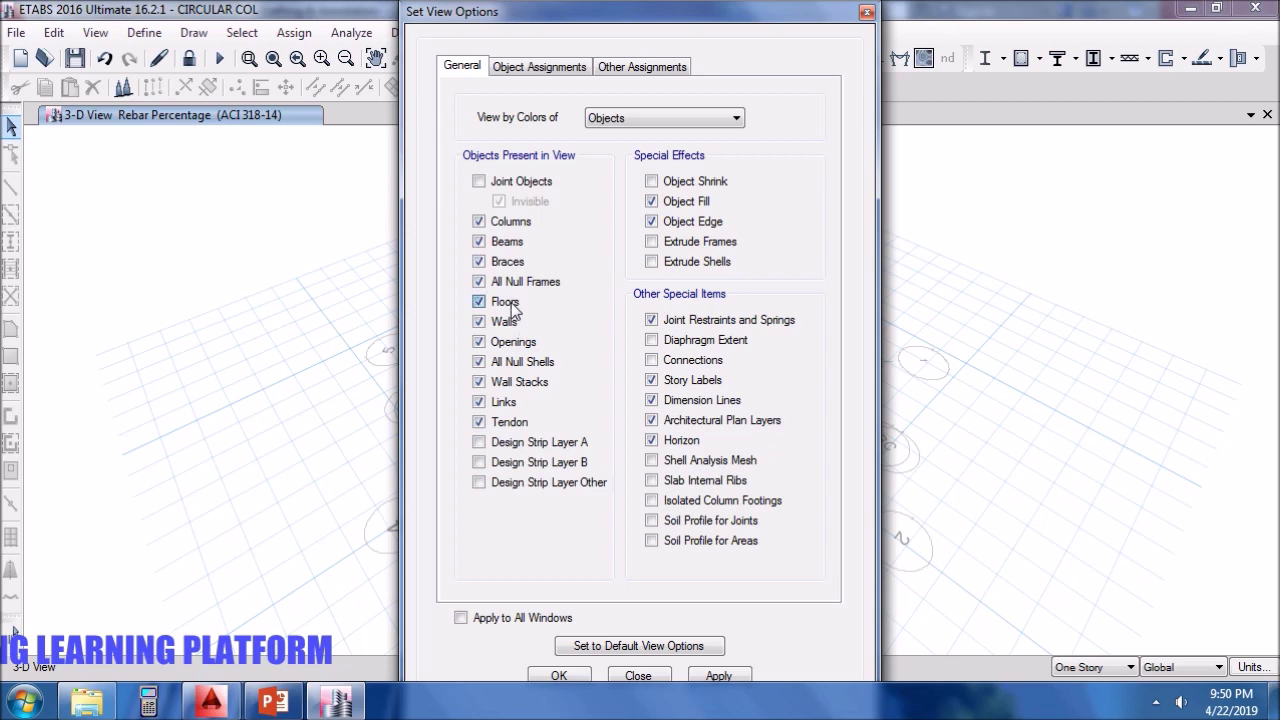
left_click(559, 676)
middle_click_drag(938, 520, 923, 517, "shift")
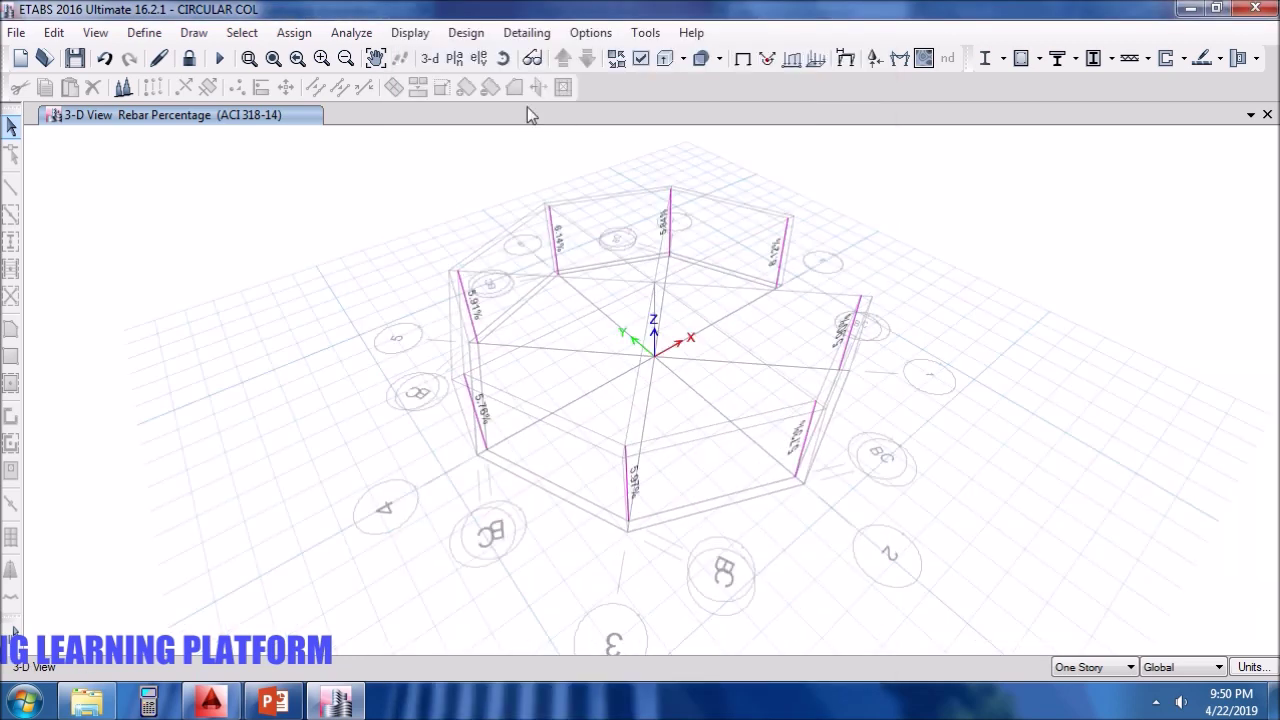
Unlock the model to clear design results, then window-select all eight columns.
left_click(189, 58)
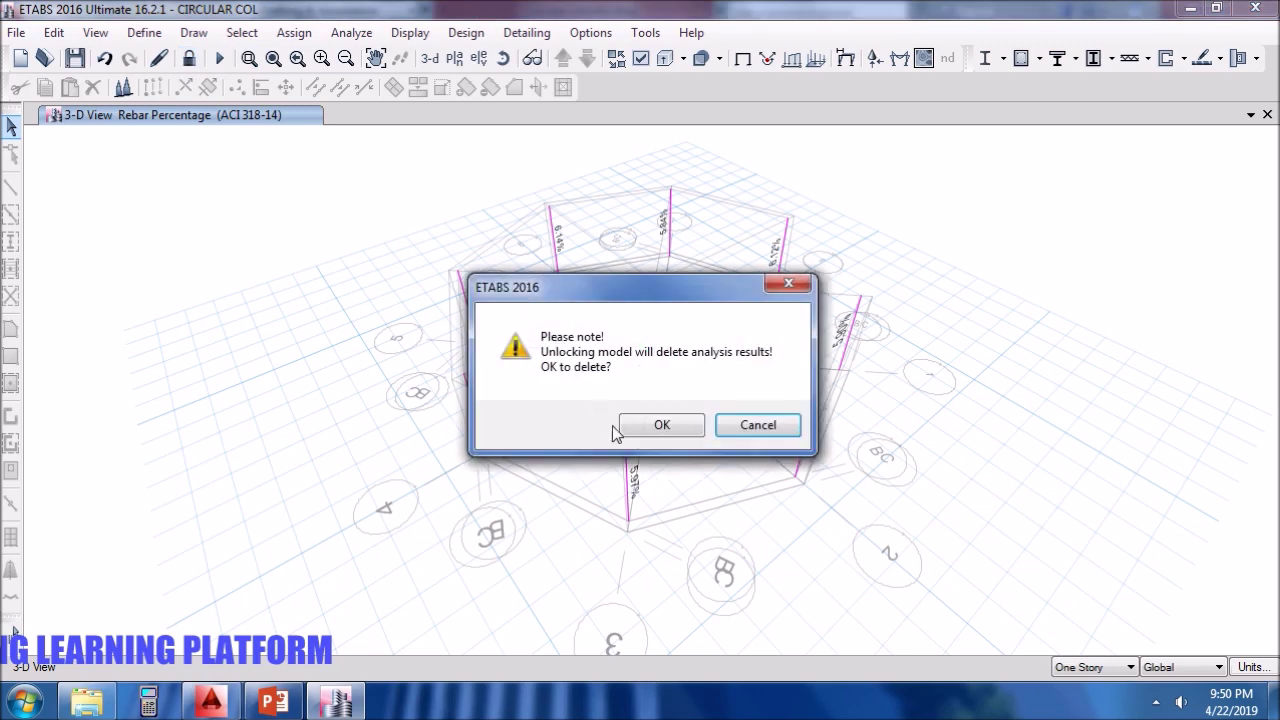
left_click(658, 425)
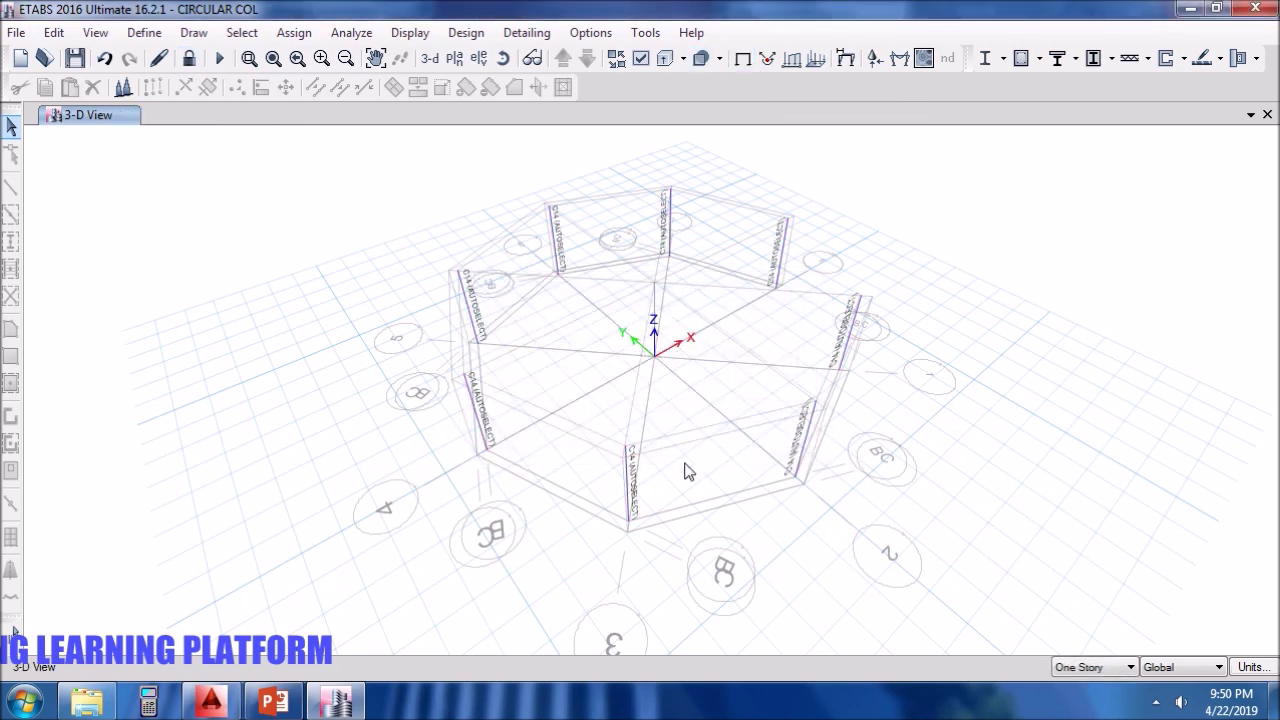
middle_click_drag(686, 472, 651, 426)
scroll(614, 417, "up", 5)
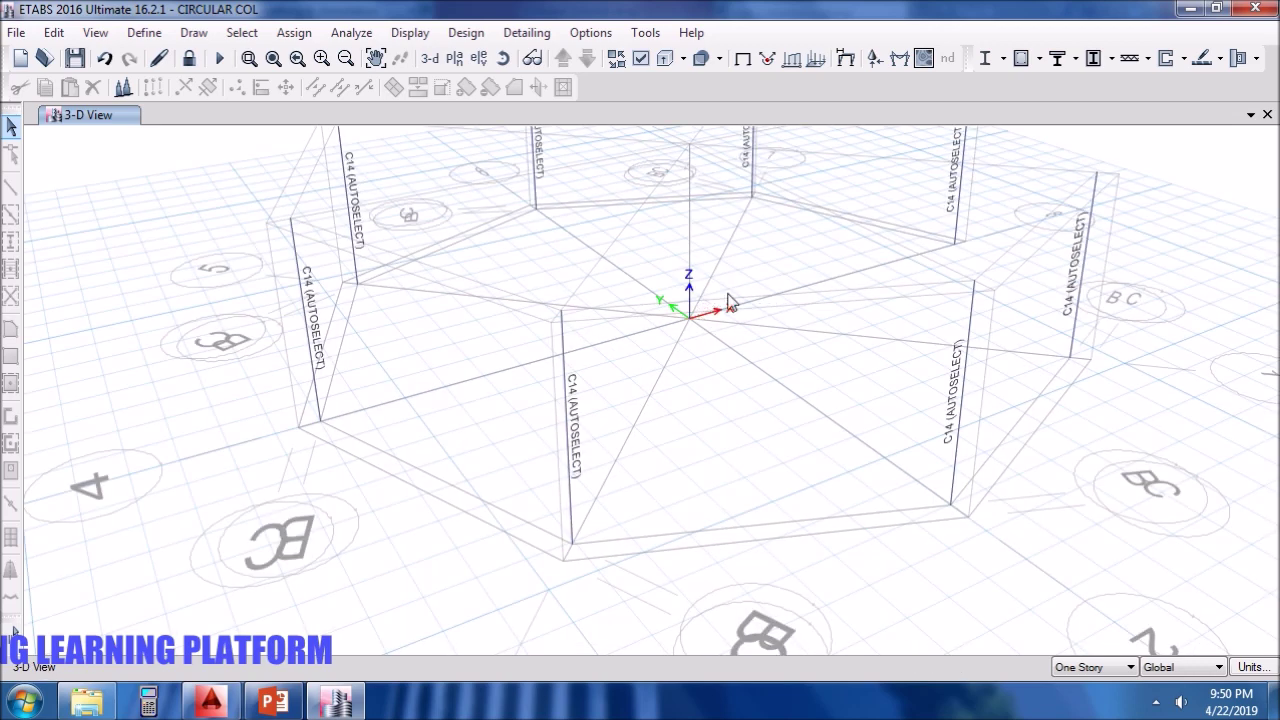
scroll(796, 243, "down", 1)
middle_click_drag(796, 243, 786, 414)
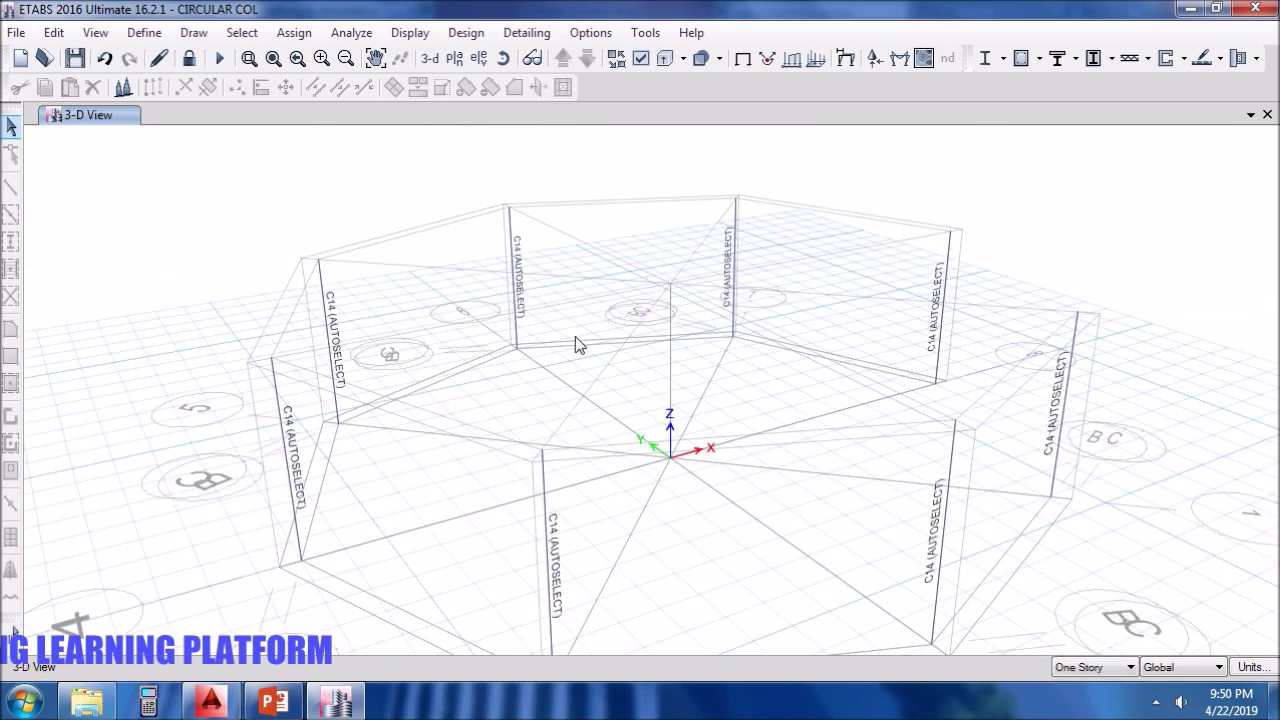
left_click(189, 58)
left_click(657, 424)
middle_click_drag(677, 334, 670, 270, "shift")
left_click_drag(197, 150, 157, 149)
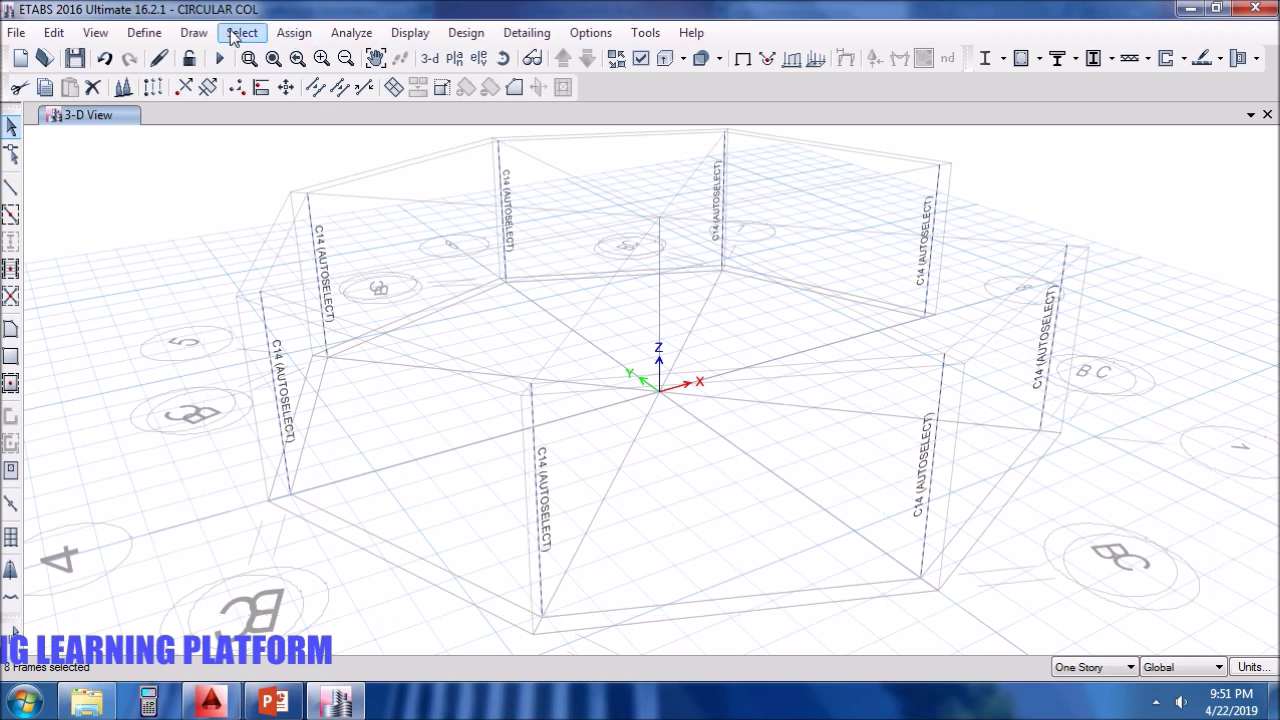
Assign section C16 to the selected columns and rerun analysis and concrete design.
left_click(294, 33)
mouse_move(390, 90)
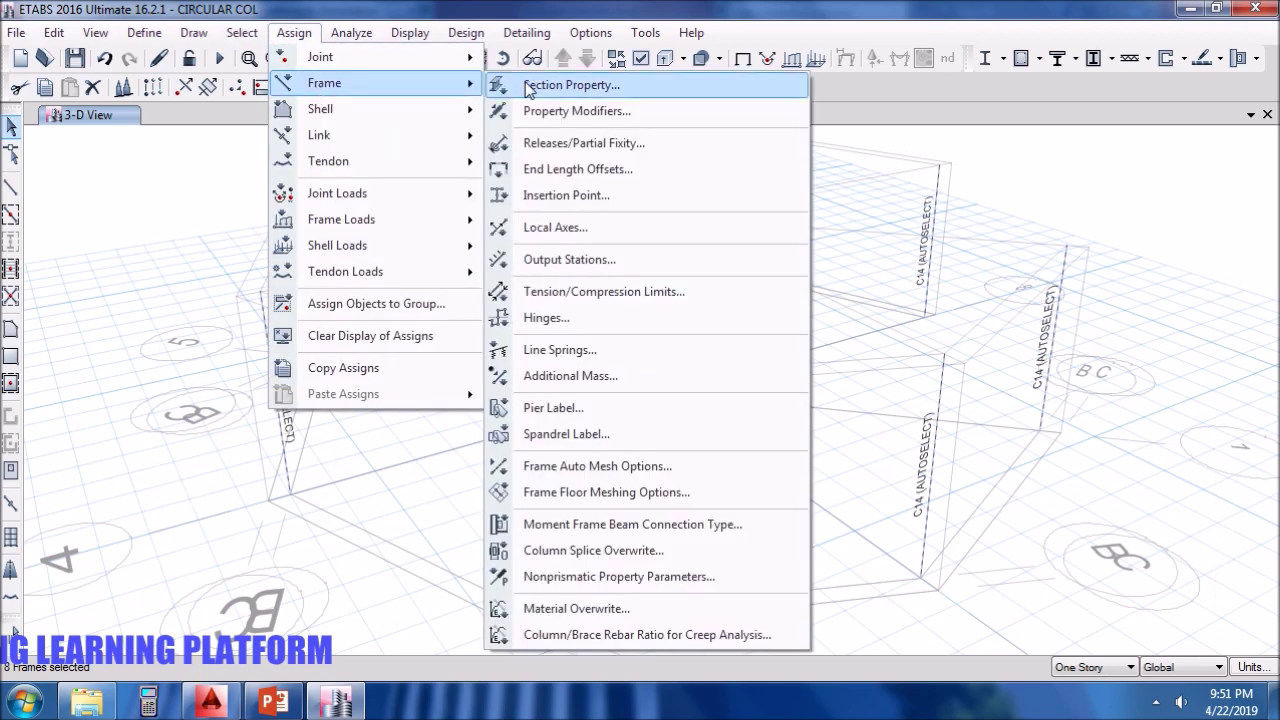
left_click(560, 85)
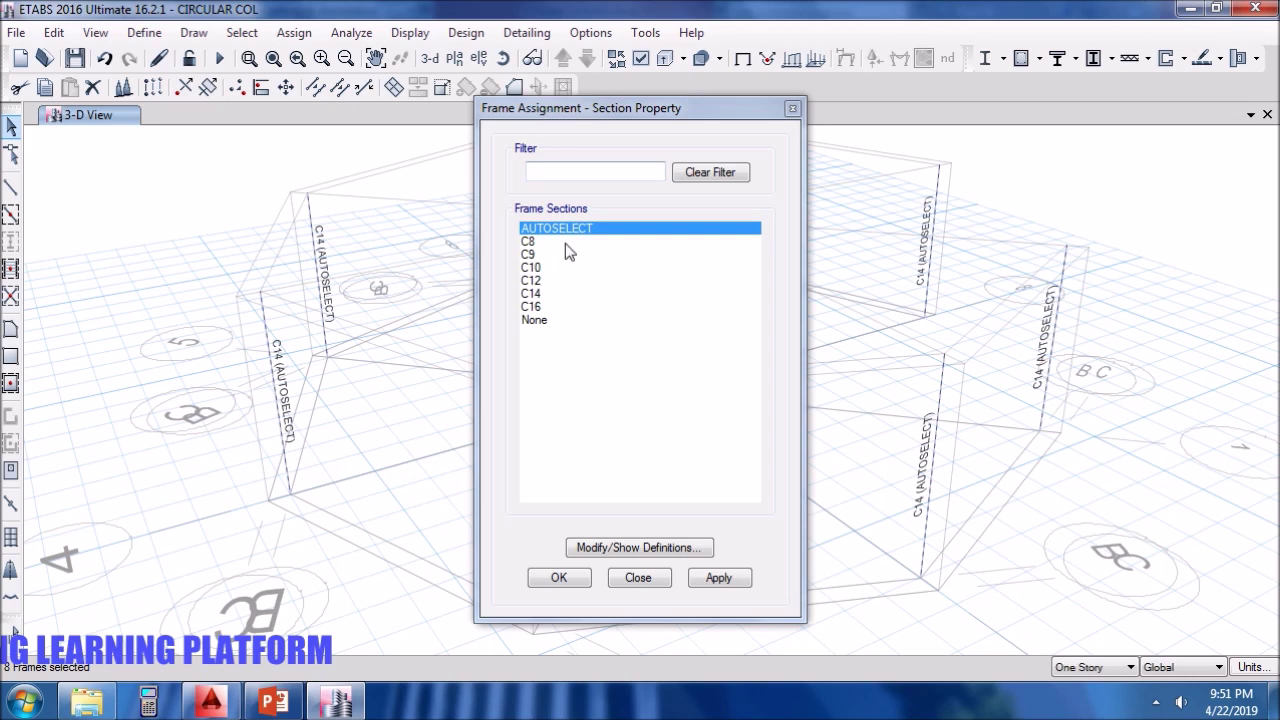
left_click(533, 307)
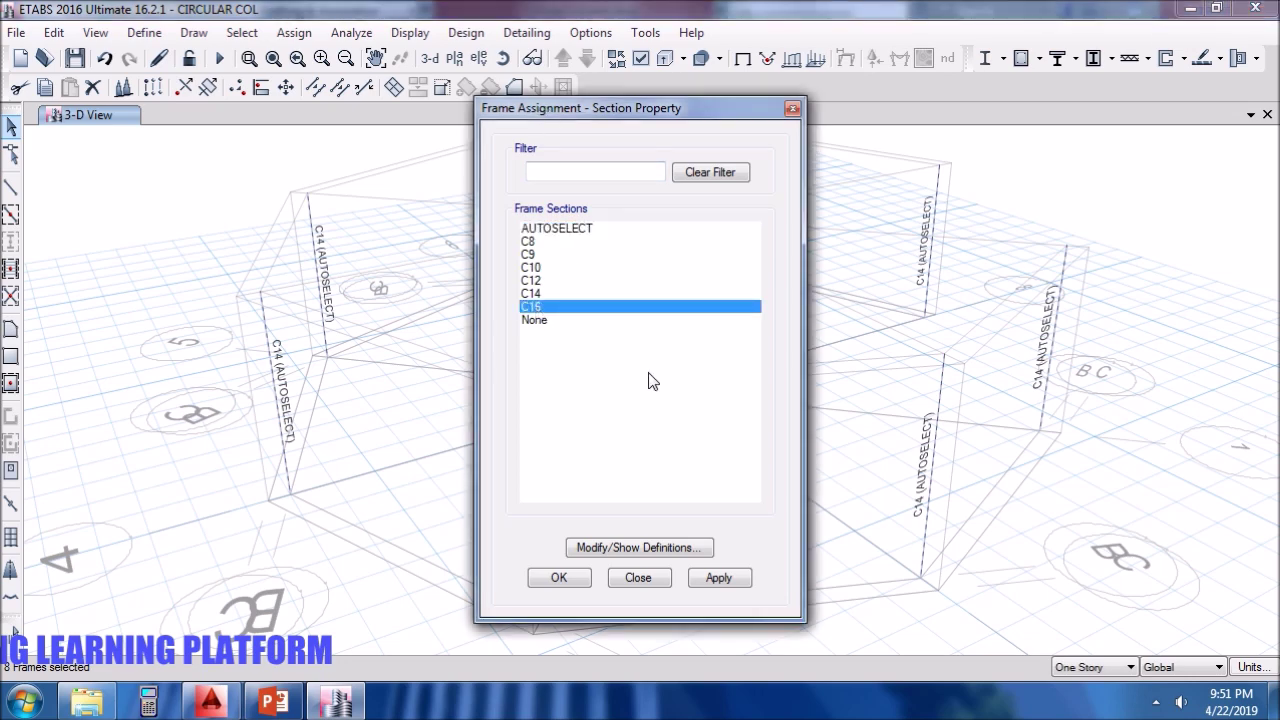
left_click(721, 577)
left_click(632, 578)
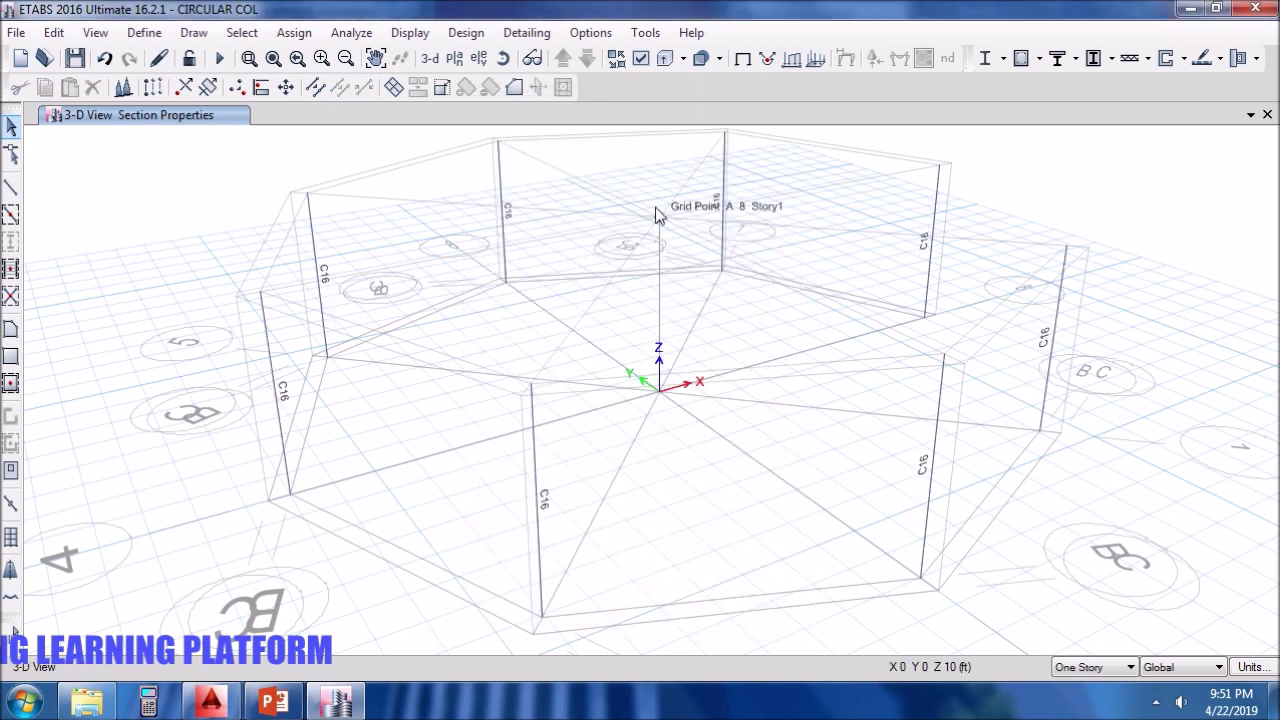
left_click(220, 58)
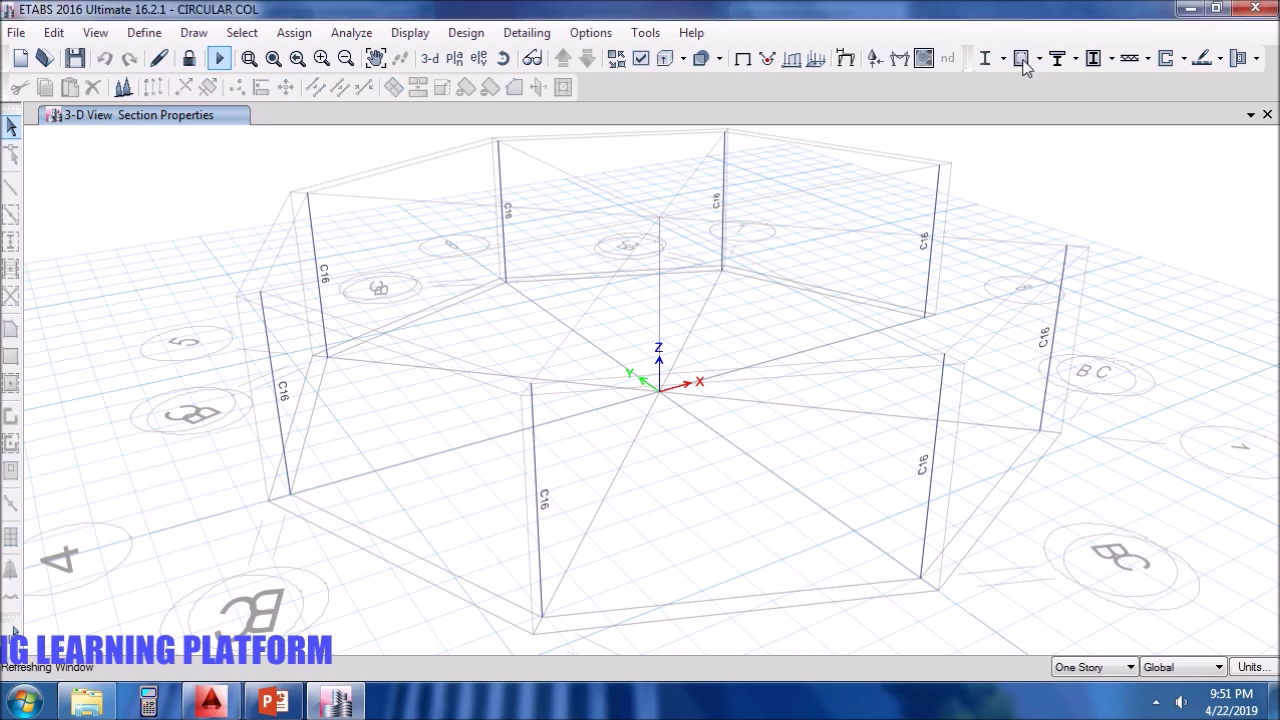
left_click(1021, 58)
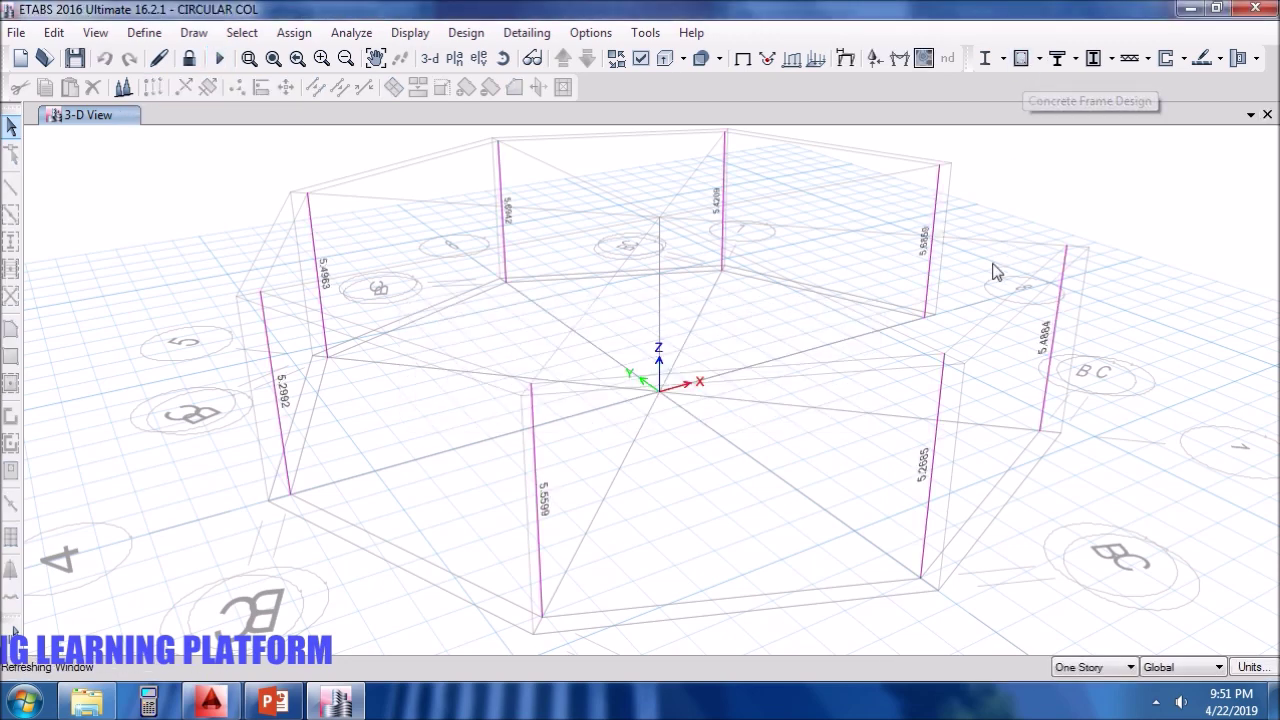
Display the column design results as Rebar Percentage.
left_click(1040, 58)
left_click(1105, 316)
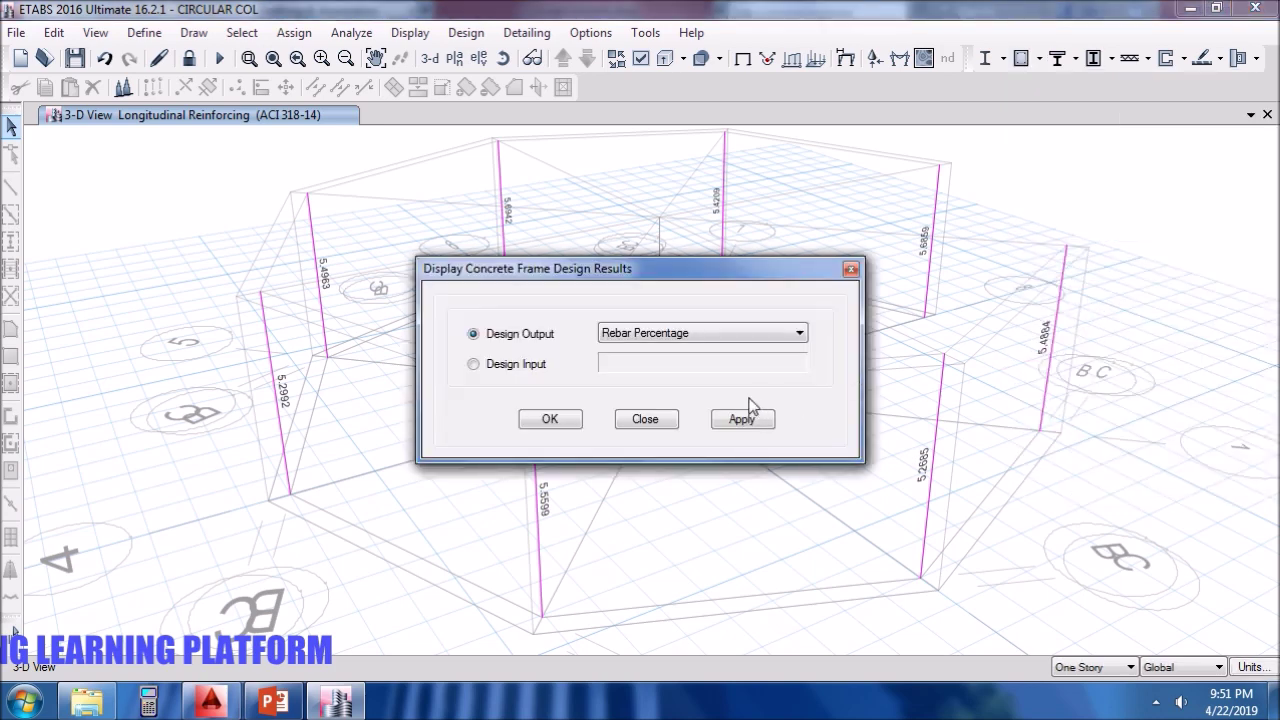
left_click(740, 419)
left_click(638, 419)
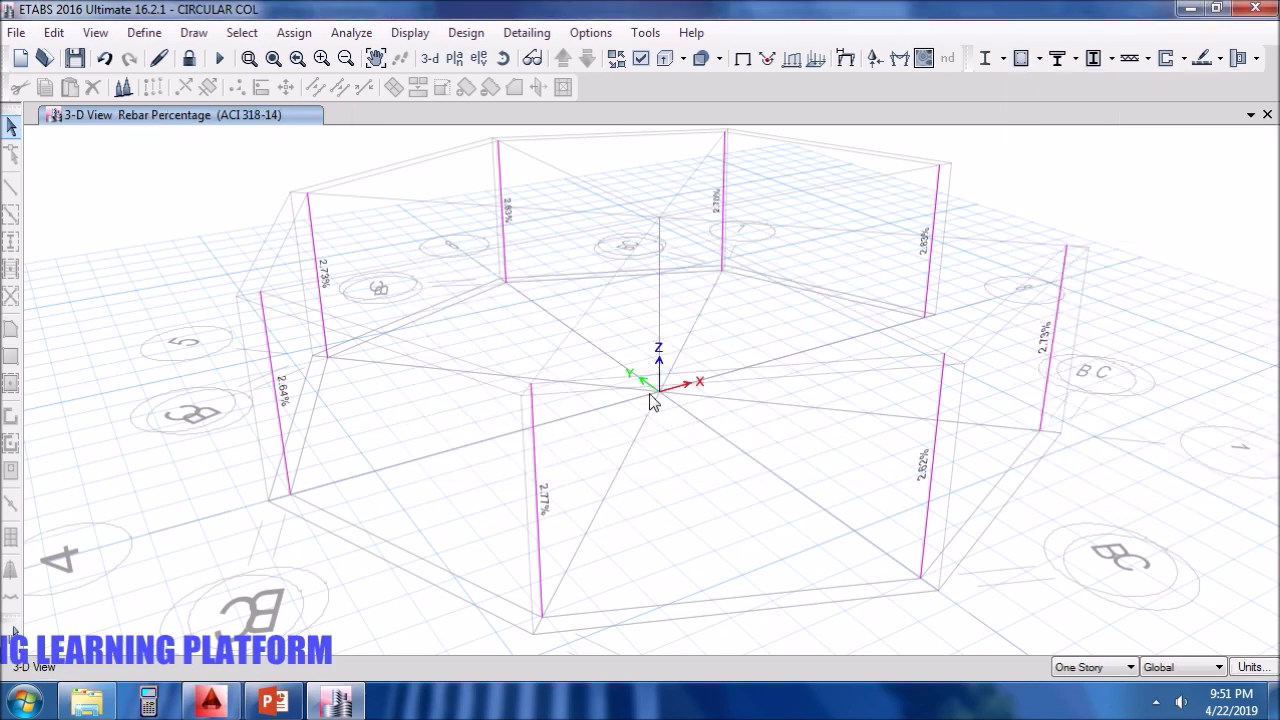
Show the Concrete Column PMM Envelope table.
left_click(409, 32)
left_click(470, 525)
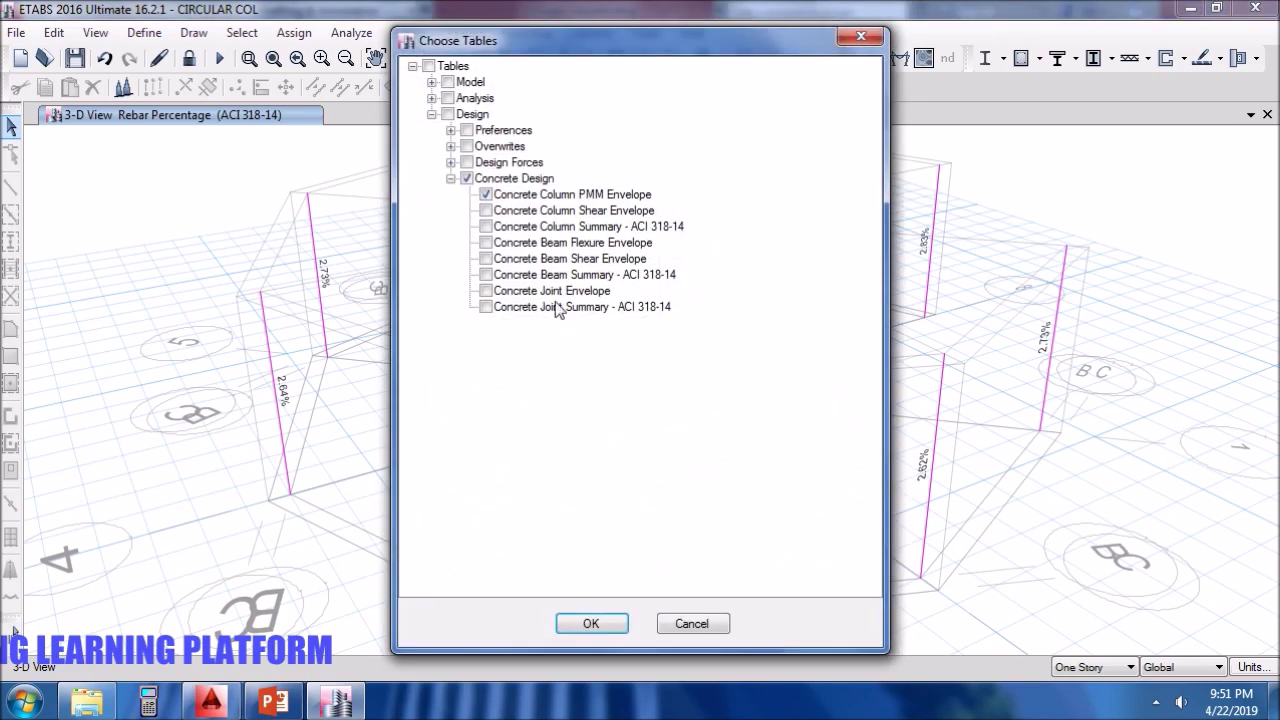
left_click(591, 623)
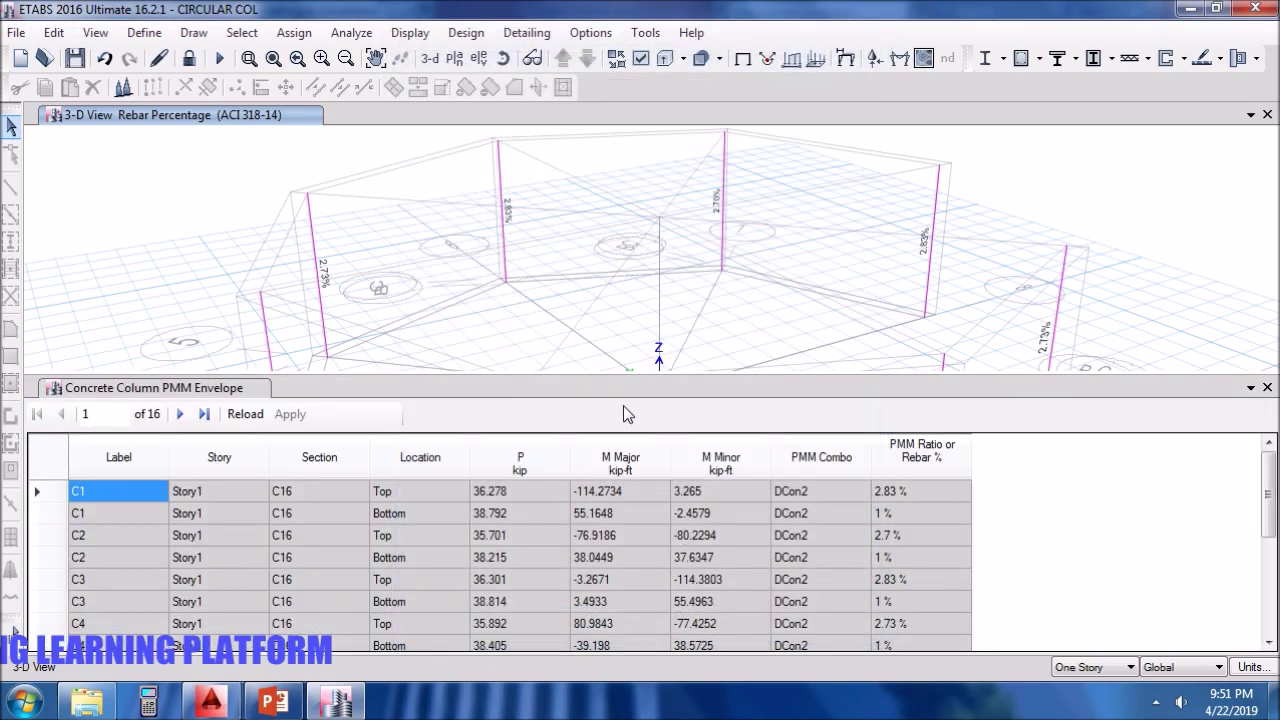
Sort the table by PMM Ratio, highest first, and bring up the calculator emulator.
left_click(522, 458)
left_click(632, 452)
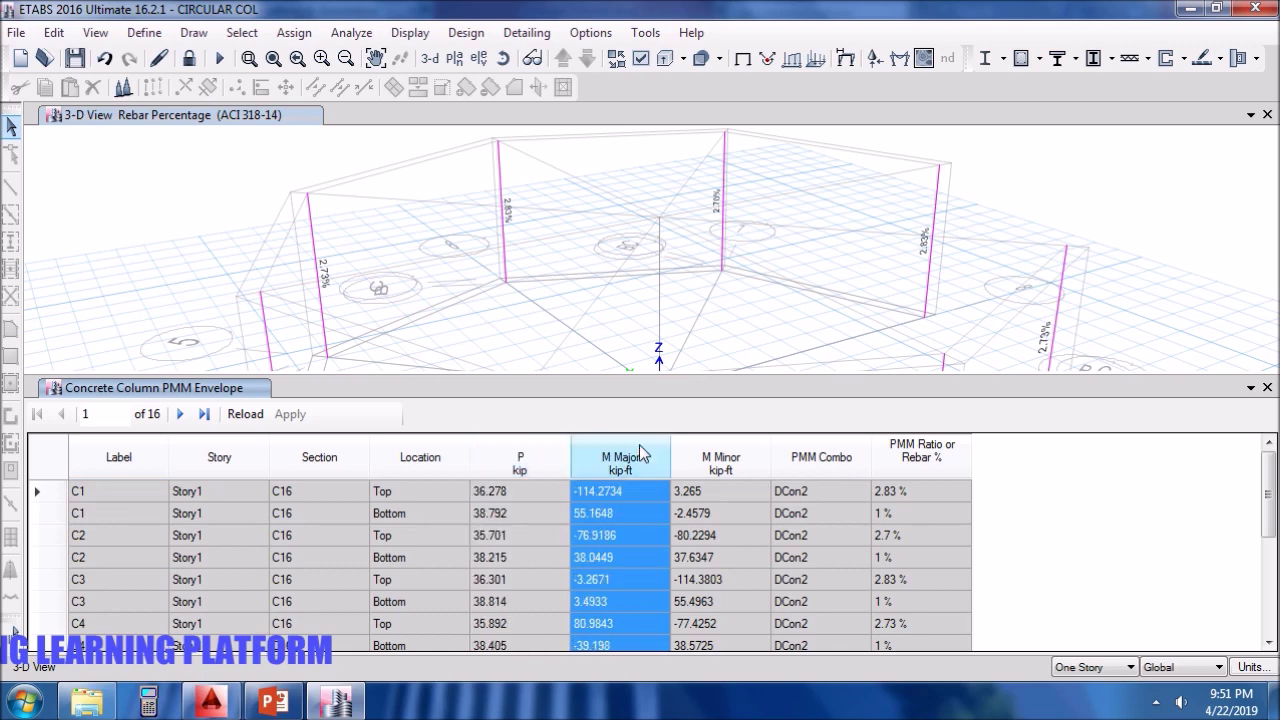
left_click(927, 459)
right_click(927, 459)
left_click(1010, 617)
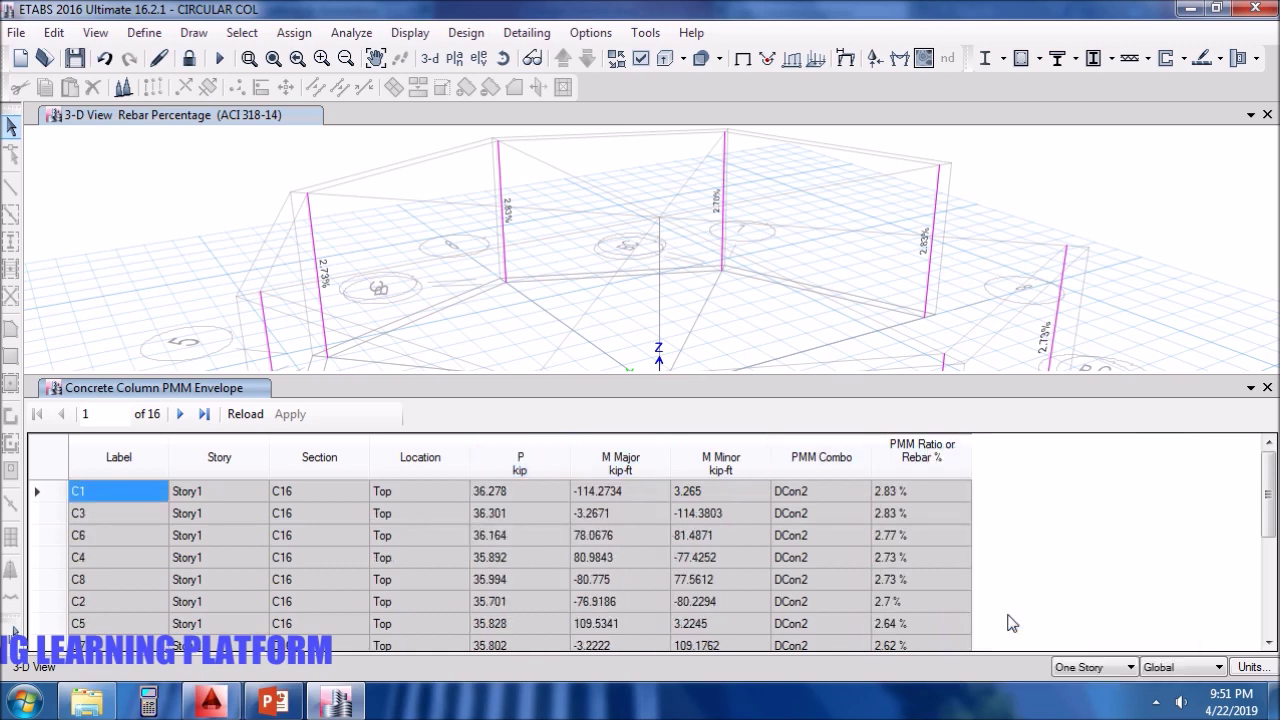
left_click(936, 455)
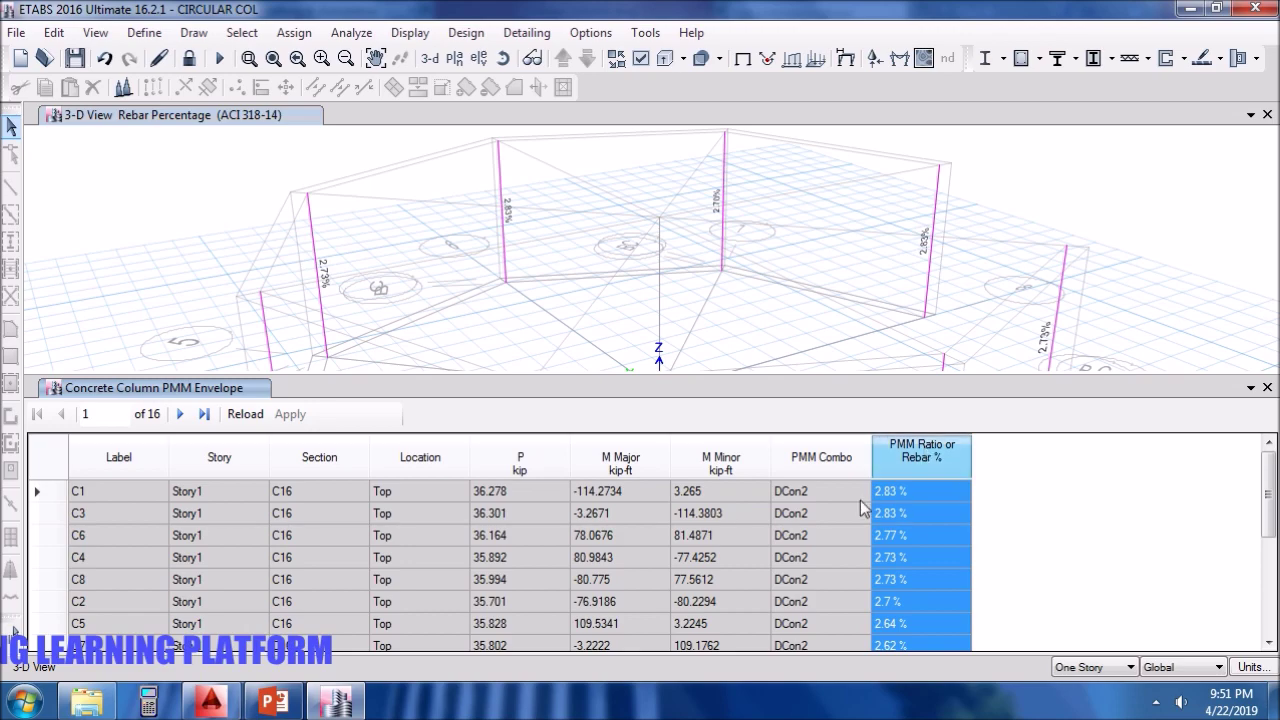
left_click(148, 702)
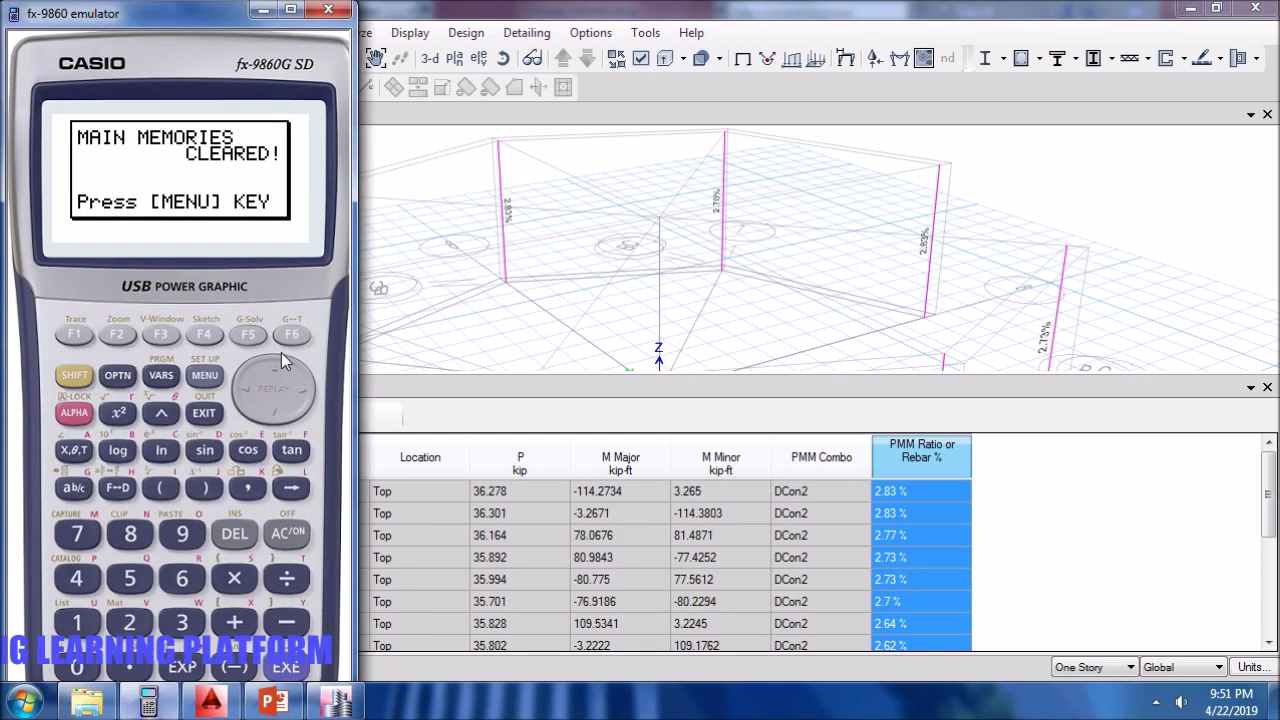
Compute the circle area π×16²÷4, giving 201.0619298.
left_click(78, 376)
left_click(187, 667)
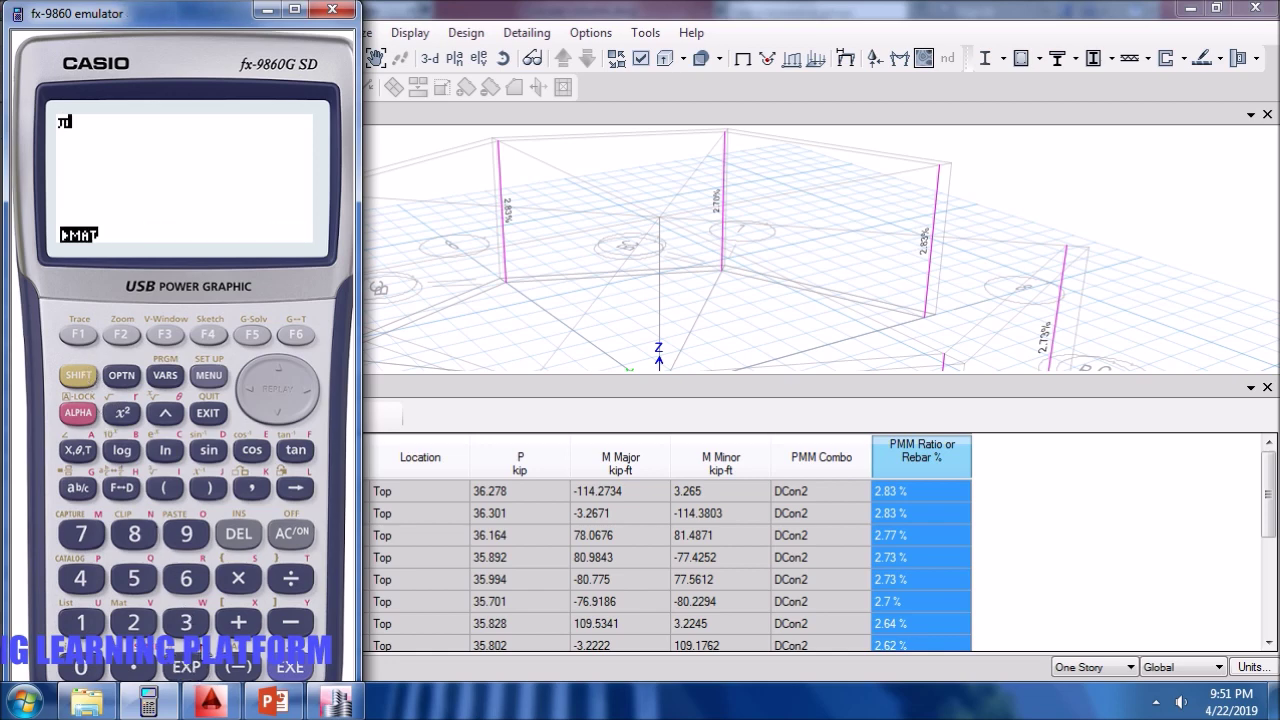
left_click(240, 580)
type("16")
left_click(122, 414)
left_click(291, 580)
left_click(83, 580)
left_click(288, 670)
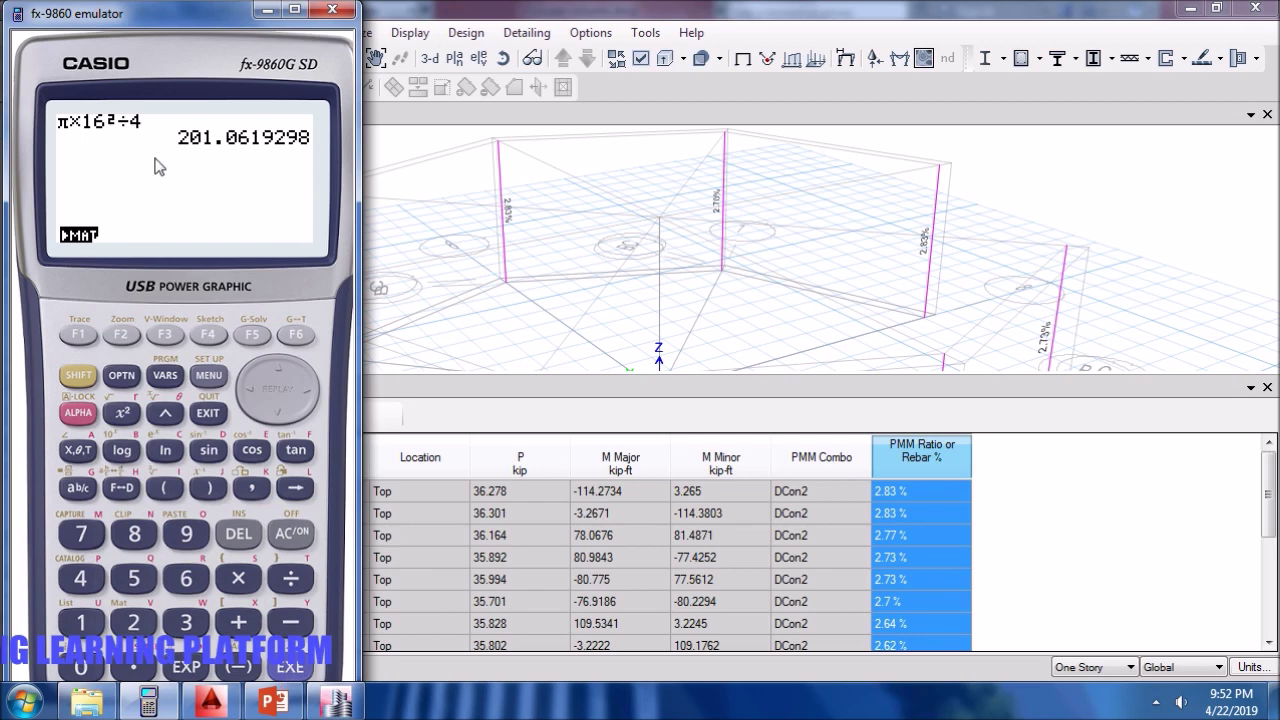
Take 2.83% of the area (Ans×2.83÷100), giving 5.69 in² of steel.
left_click(236, 580)
left_click(134, 622)
left_click(136, 667)
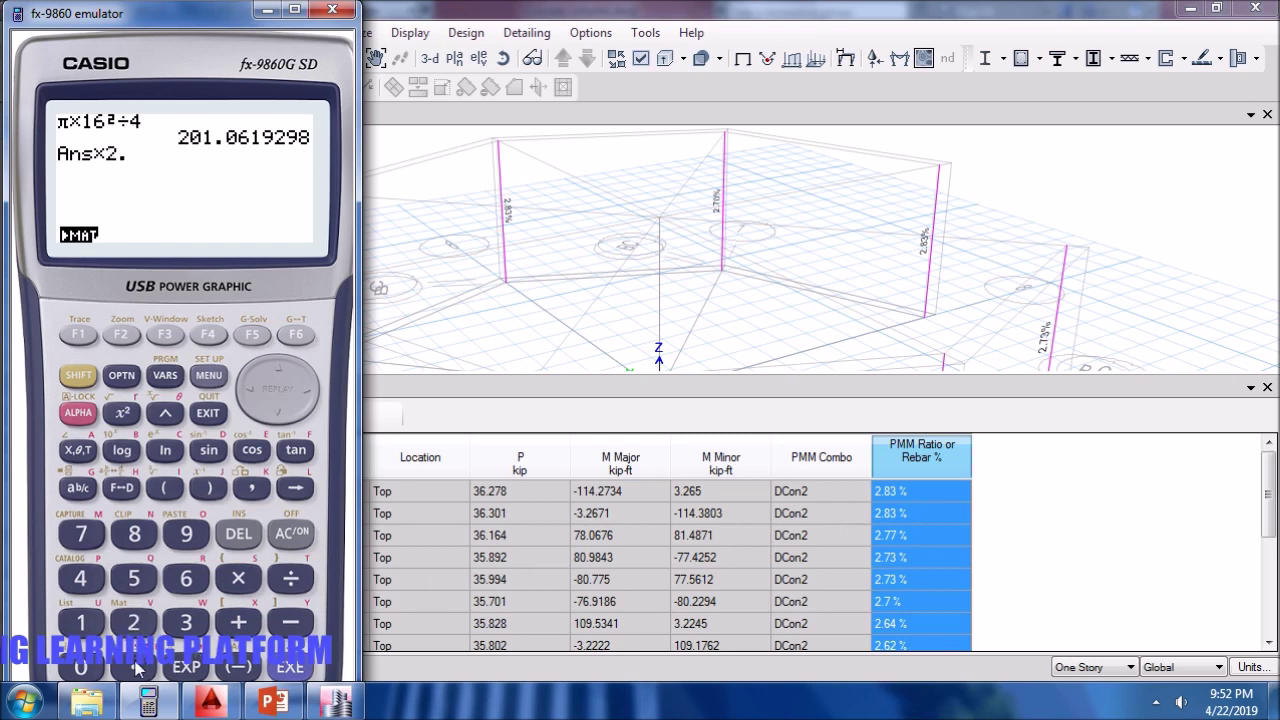
left_click(134, 534)
left_click(180, 622)
left_click(291, 578)
left_click(81, 622)
left_click(85, 669)
left_click(85, 669)
left_click(289, 667)
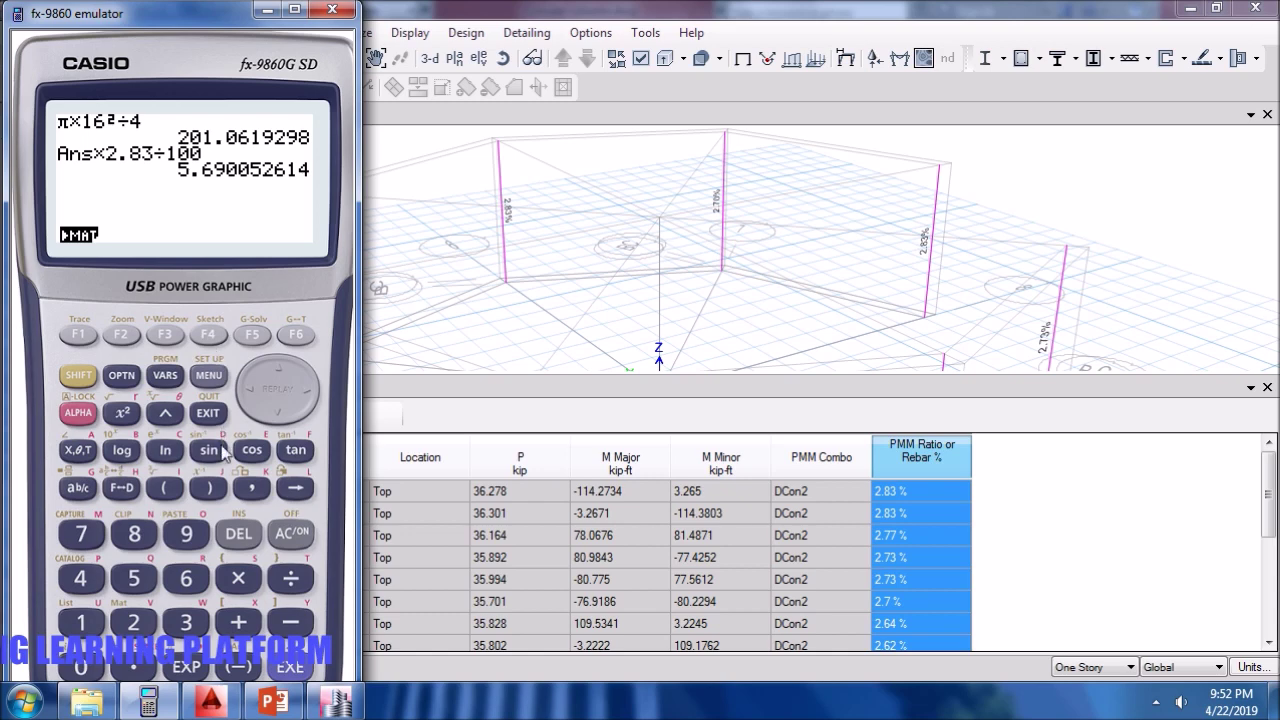
Divide 5.69 by 0.6, giving 9.483333333.
left_click(139, 578)
left_click(138, 667)
left_click(186, 578)
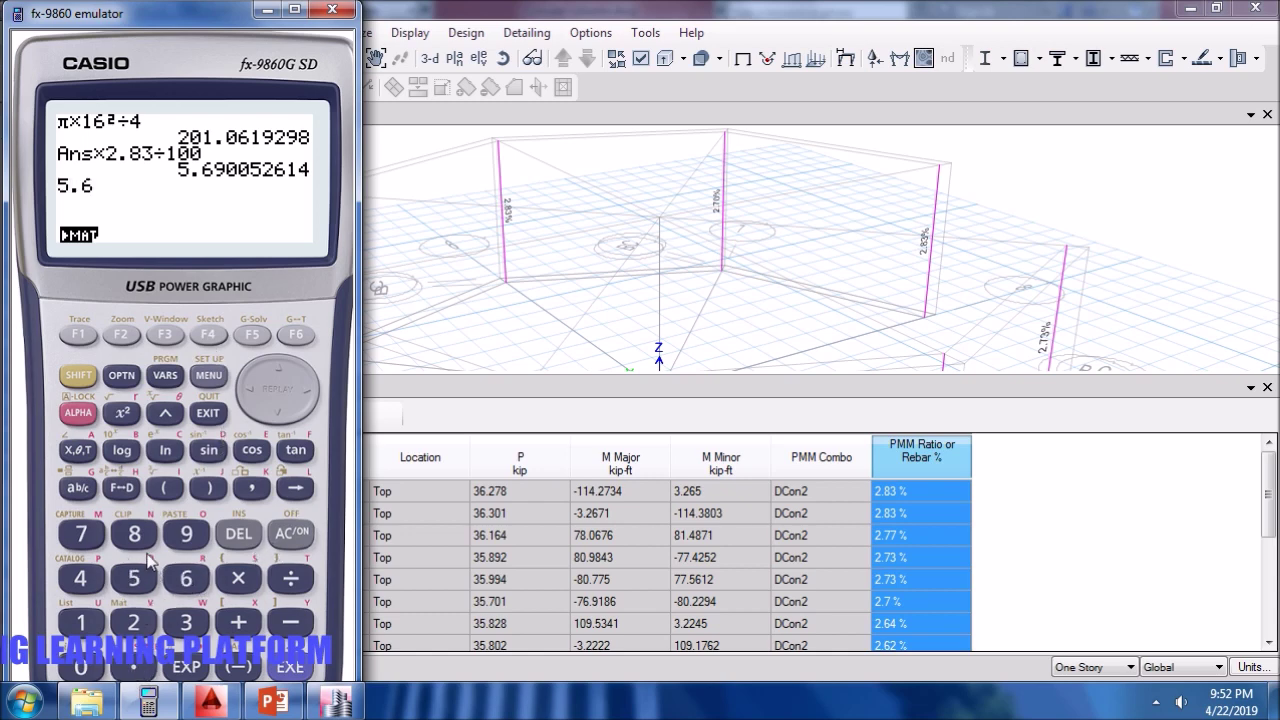
left_click(290, 579)
left_click(102, 669)
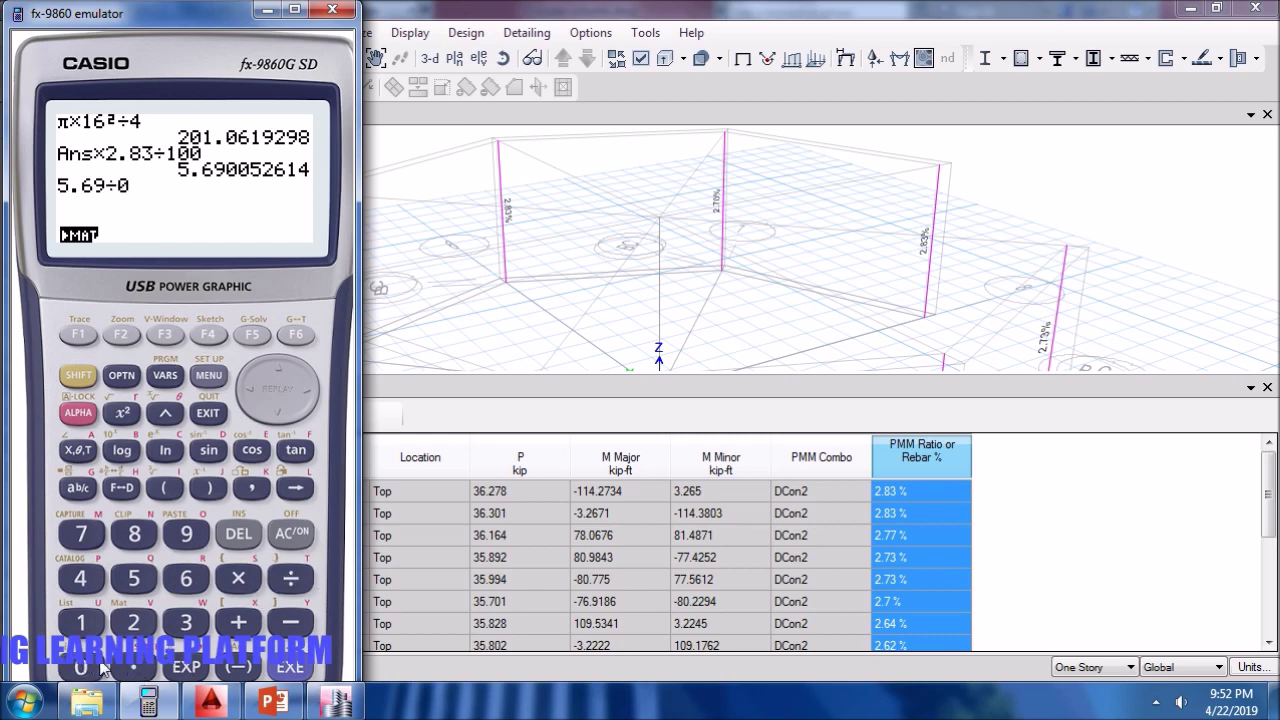
left_click(186, 578)
left_click(288, 668)
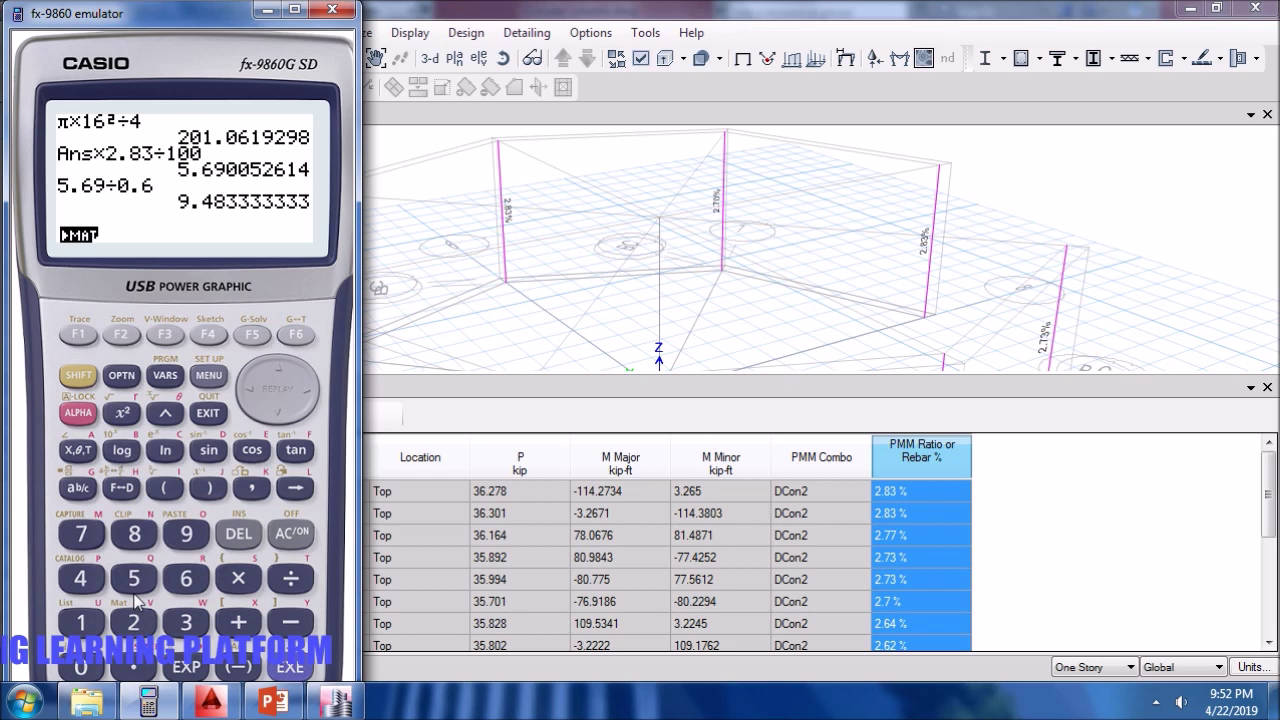
Divide 5.69 by 0.785, giving 7.248407643.
left_click(128, 670)
left_click(184, 576)
left_click(185, 538)
left_click(97, 668)
left_click(134, 668)
left_click(92, 540)
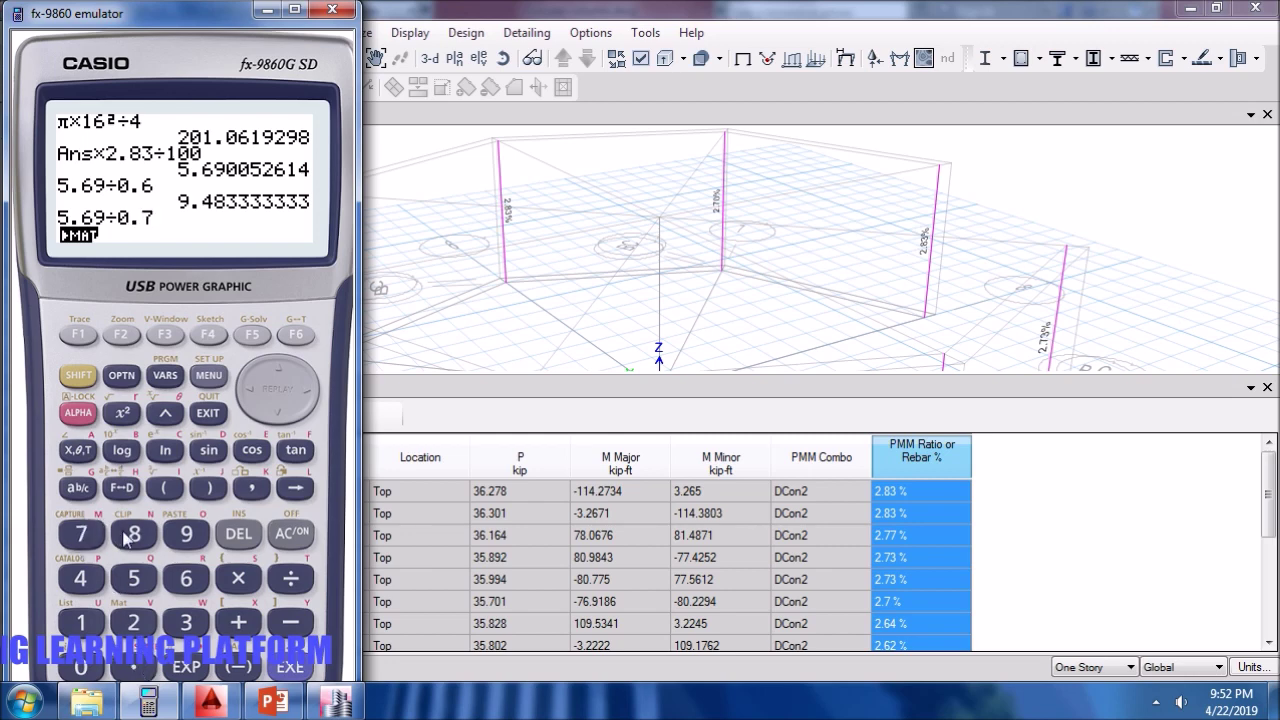
left_click(130, 534)
left_click(130, 570)
left_click(290, 668)
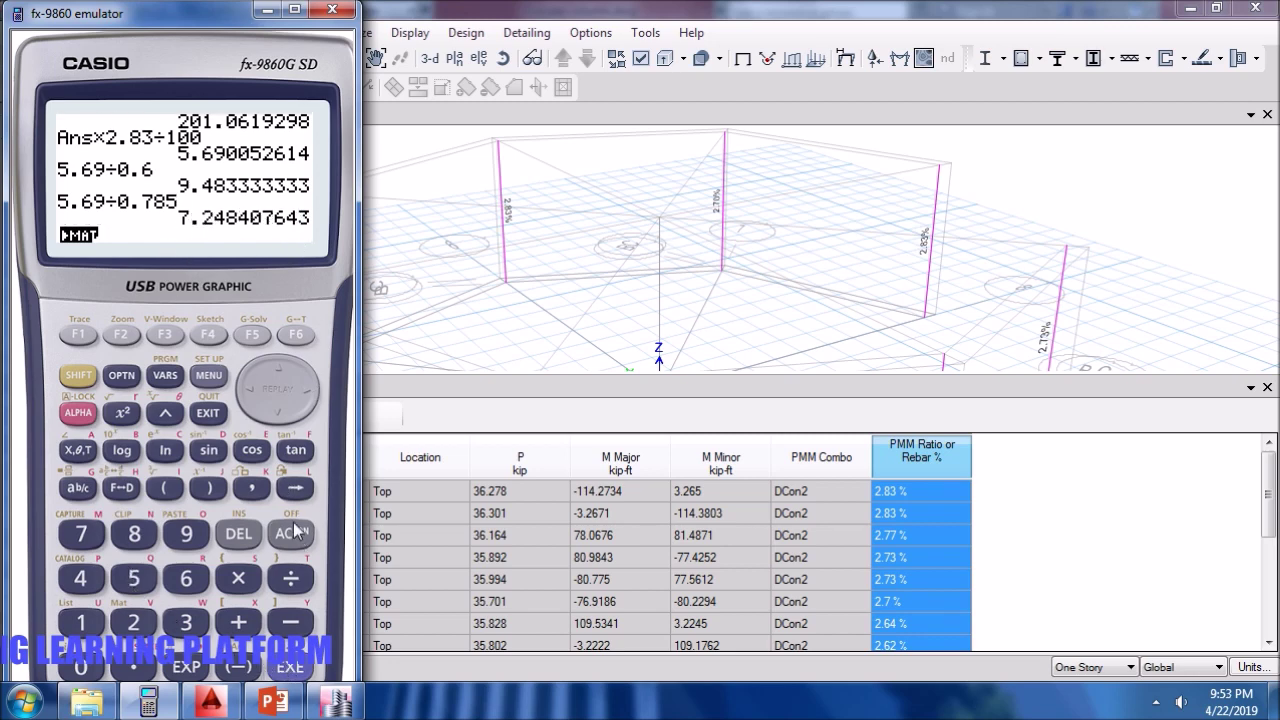
left_click(210, 702)
Try copying the rebar dot with COPY, then undo the misplaced copy.
scroll(536, 382, "up", 2)
left_click(528, 387)
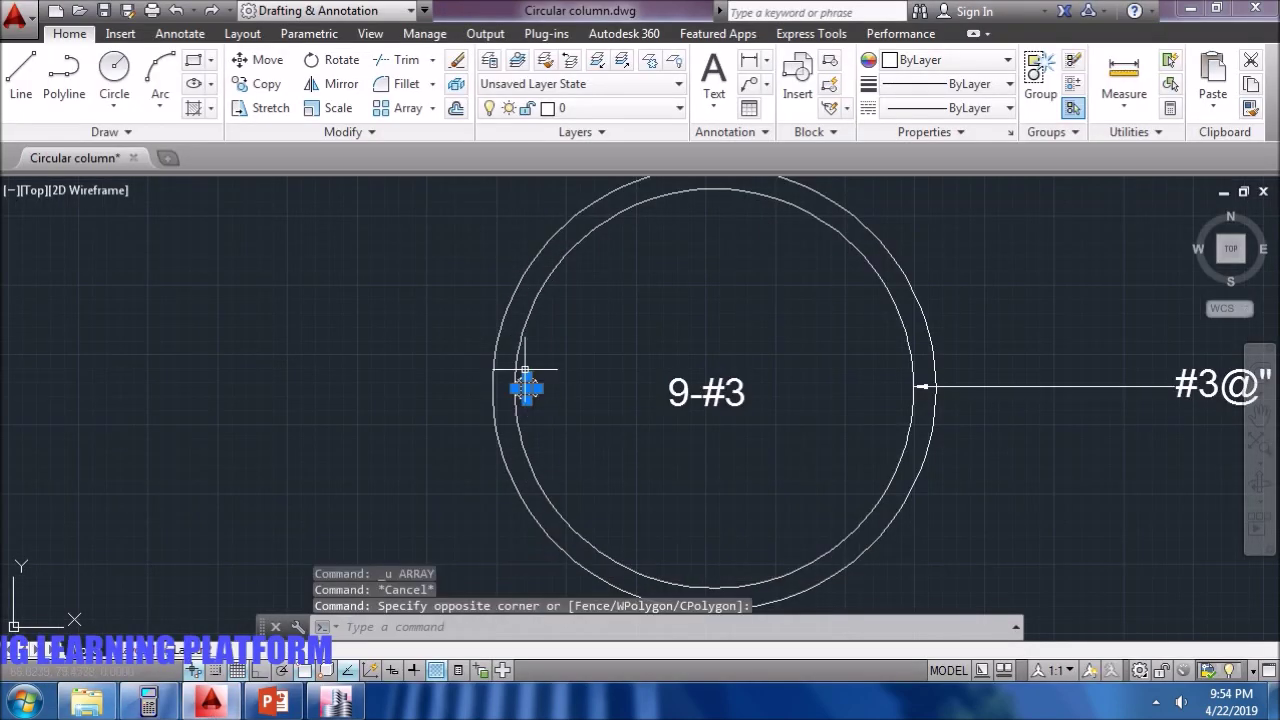
type("copy")
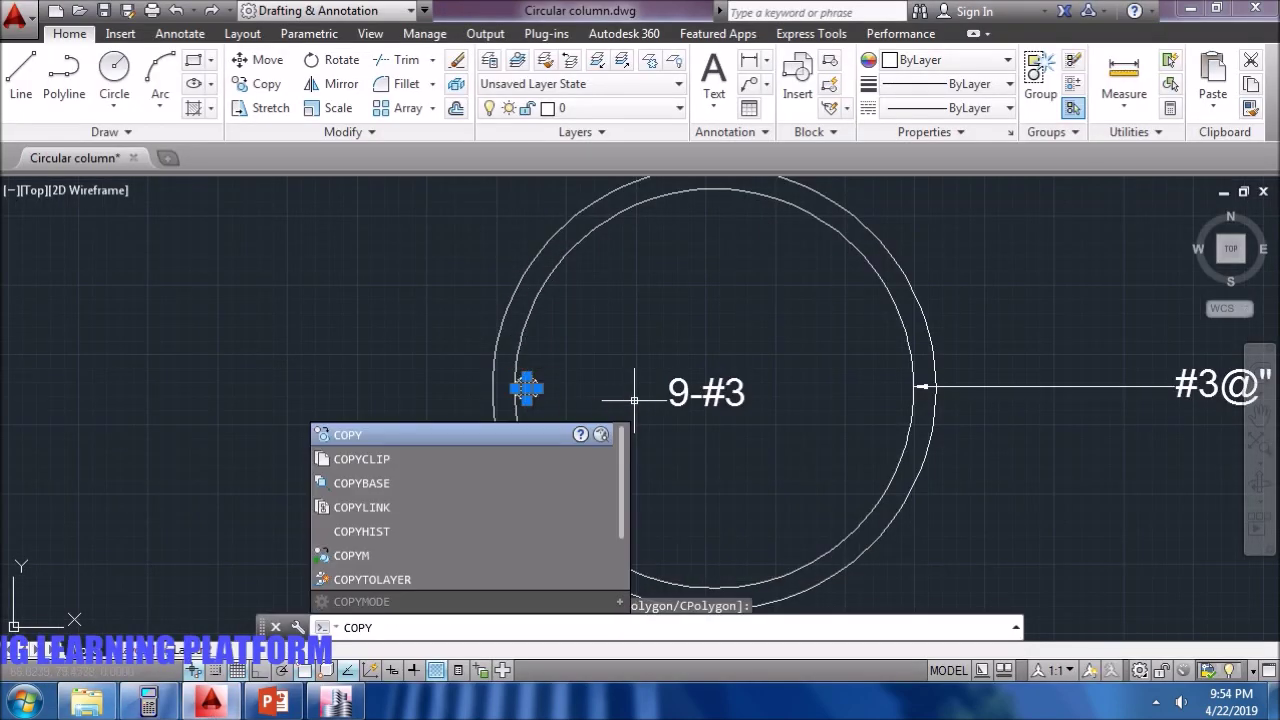
key("Return")
left_click(518, 388)
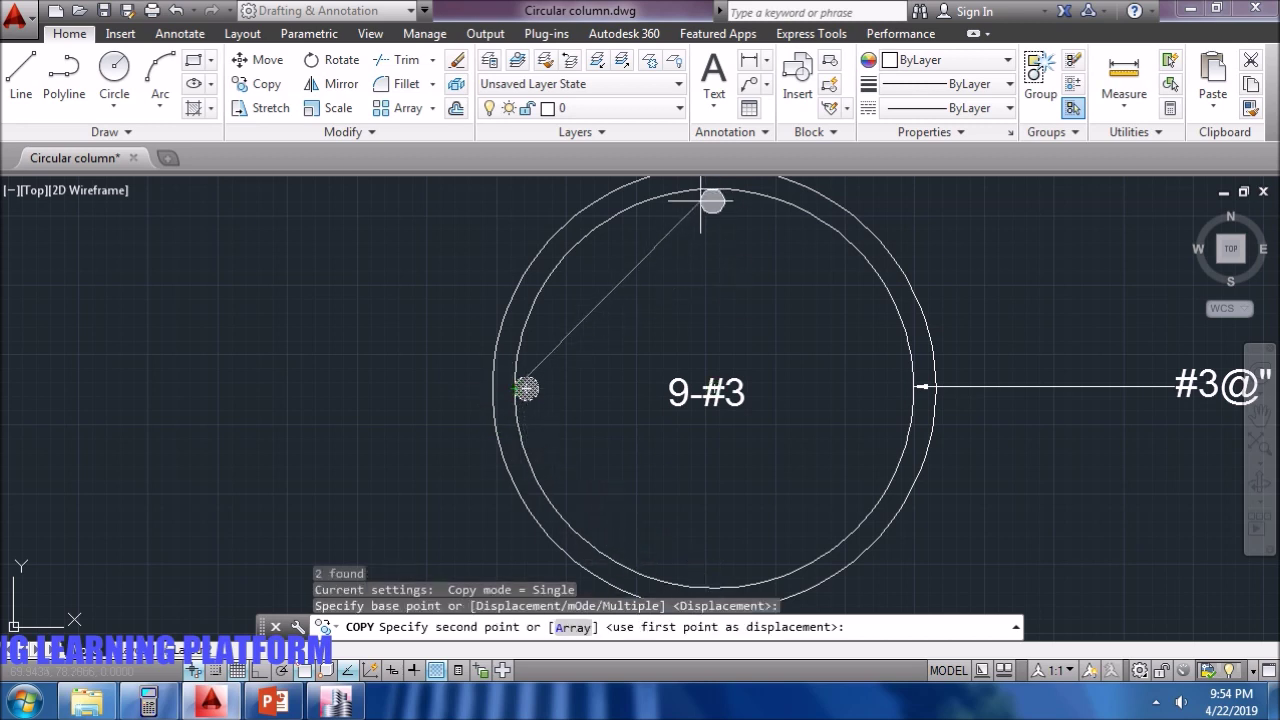
left_click(714, 388)
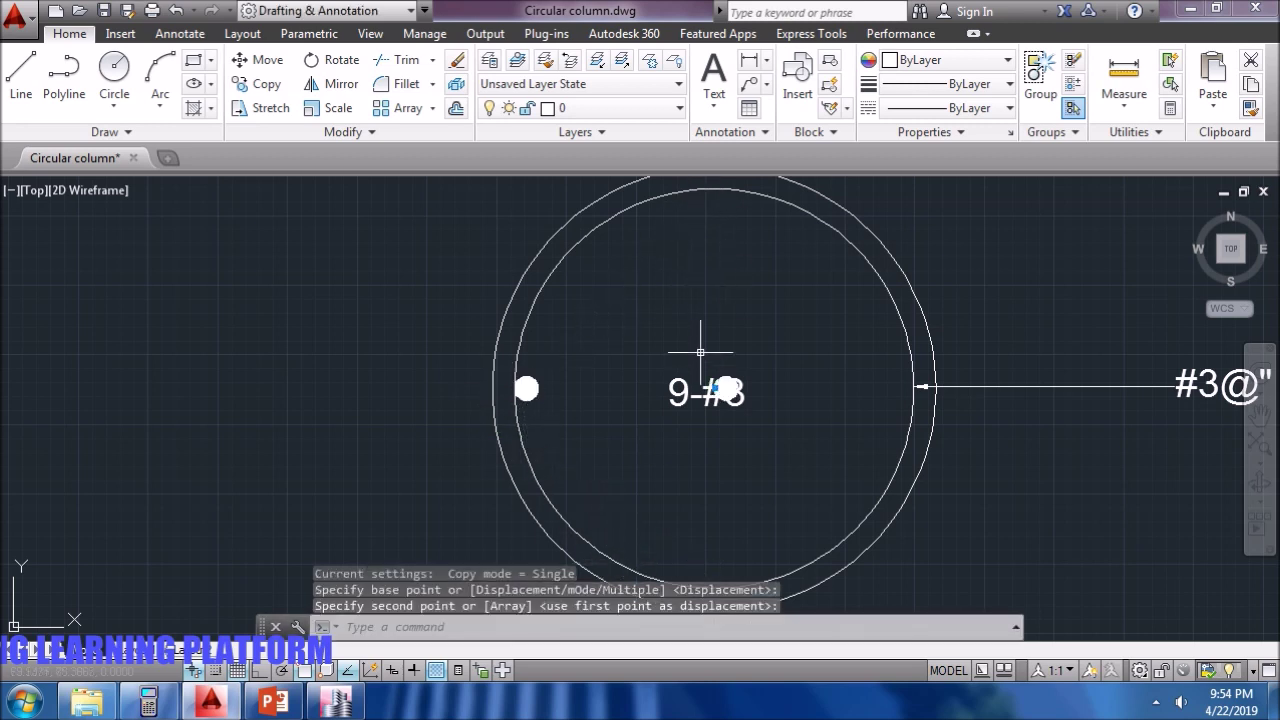
key("ctrl+z")
Copy the rebar dot and paste dots at the top and right of the tie circle.
left_click(550, 420)
left_click(526, 366)
key("ctrl+c")
key("ctrl+v")
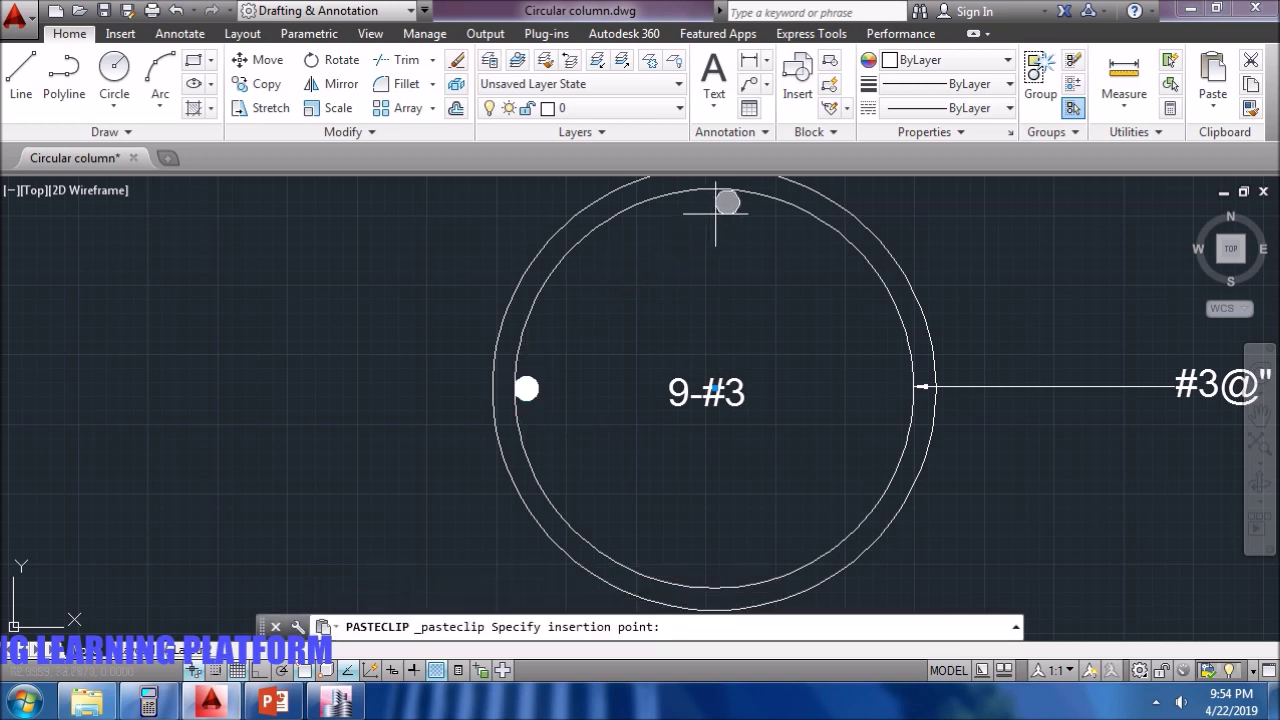
left_click(711, 203)
key("ctrl+v")
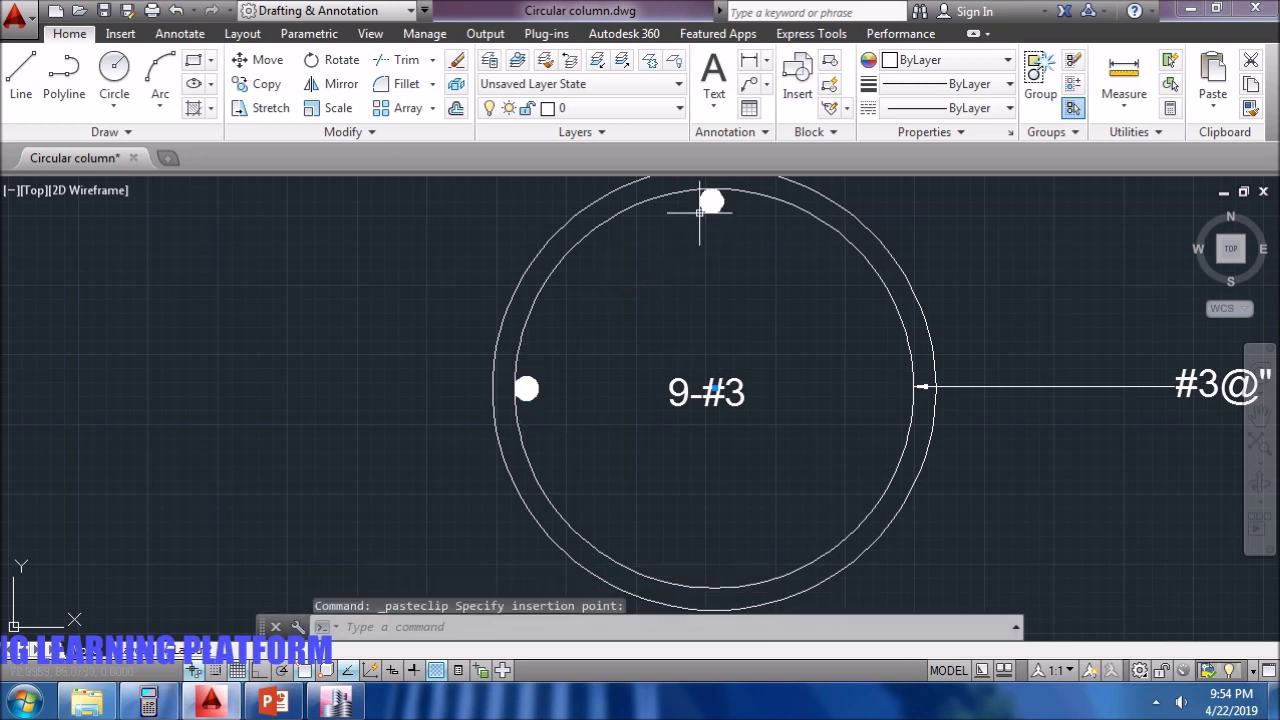
left_click(900, 386)
key("ctrl+v")
middle_click_drag(714, 563, 706, 517)
key("F3")
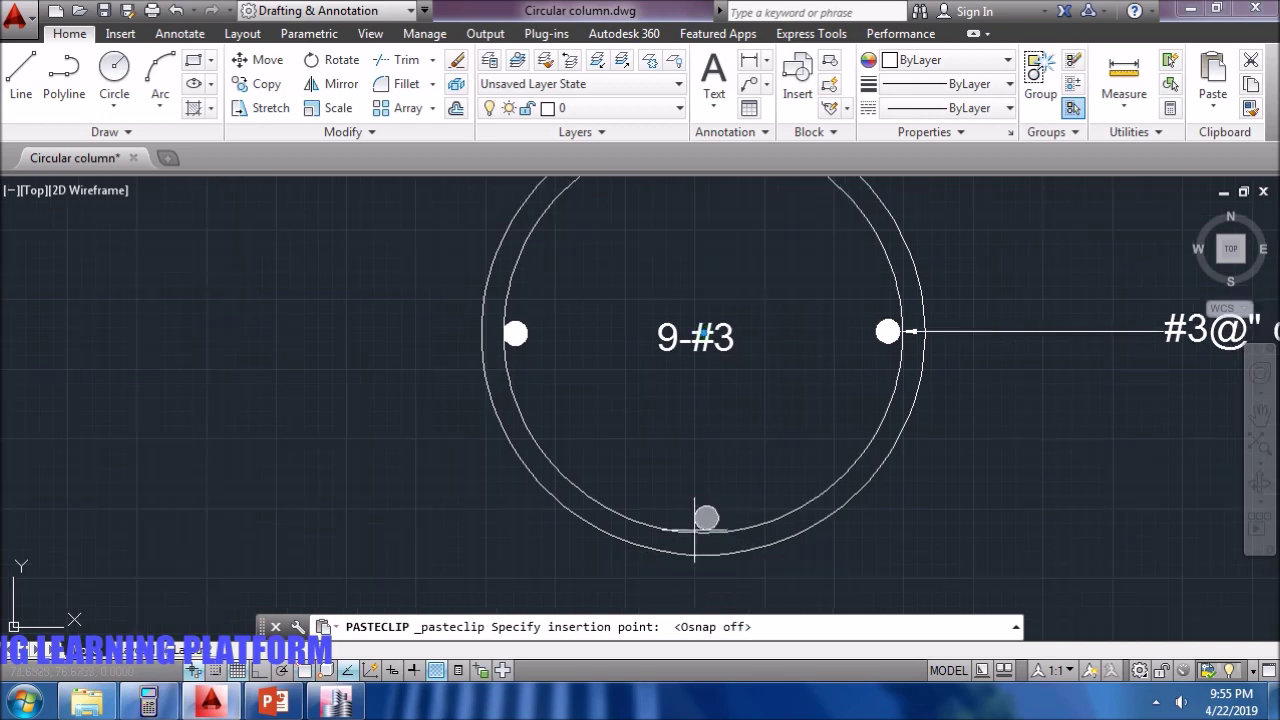
Paste rebar dots at the bottom, lower left, lower right, upper left and upper right.
left_click(692, 528)
key("ctrl+v")
left_click(569, 482)
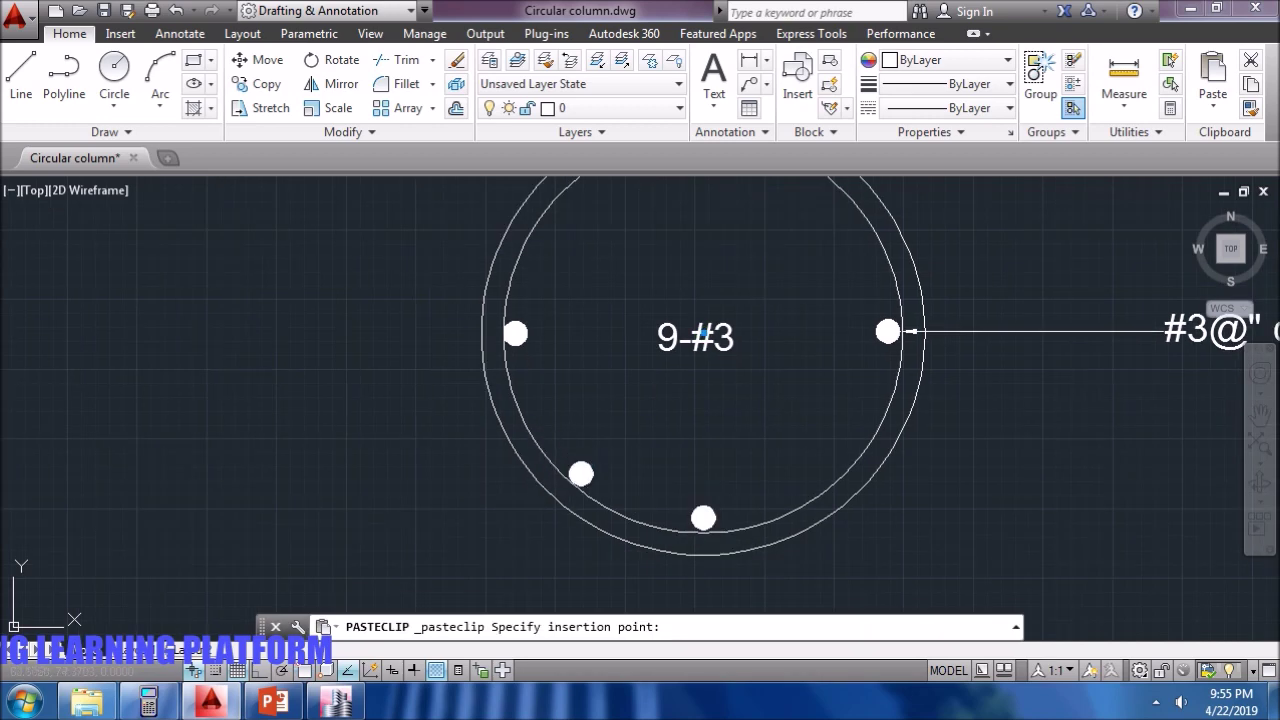
key("ctrl+v")
left_click(822, 476)
key("ctrl+v")
middle_click_drag(822, 476, 802, 602)
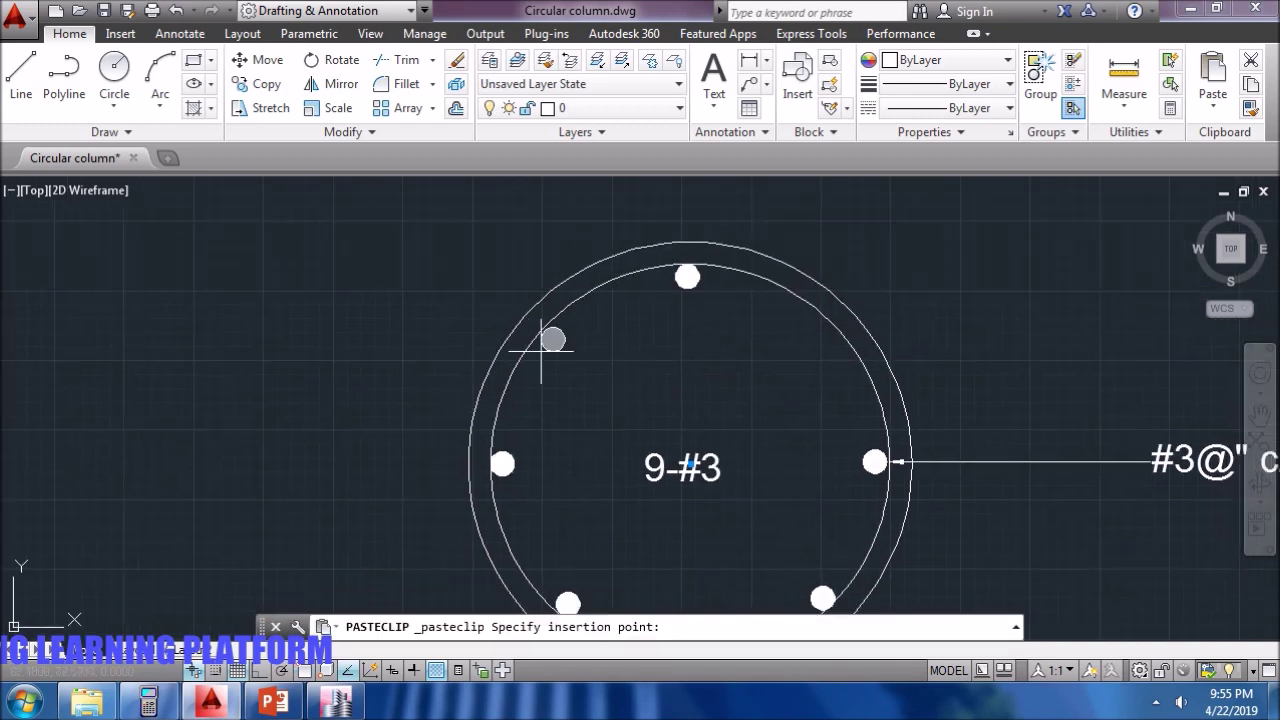
left_click(540, 352)
key("ctrl+v")
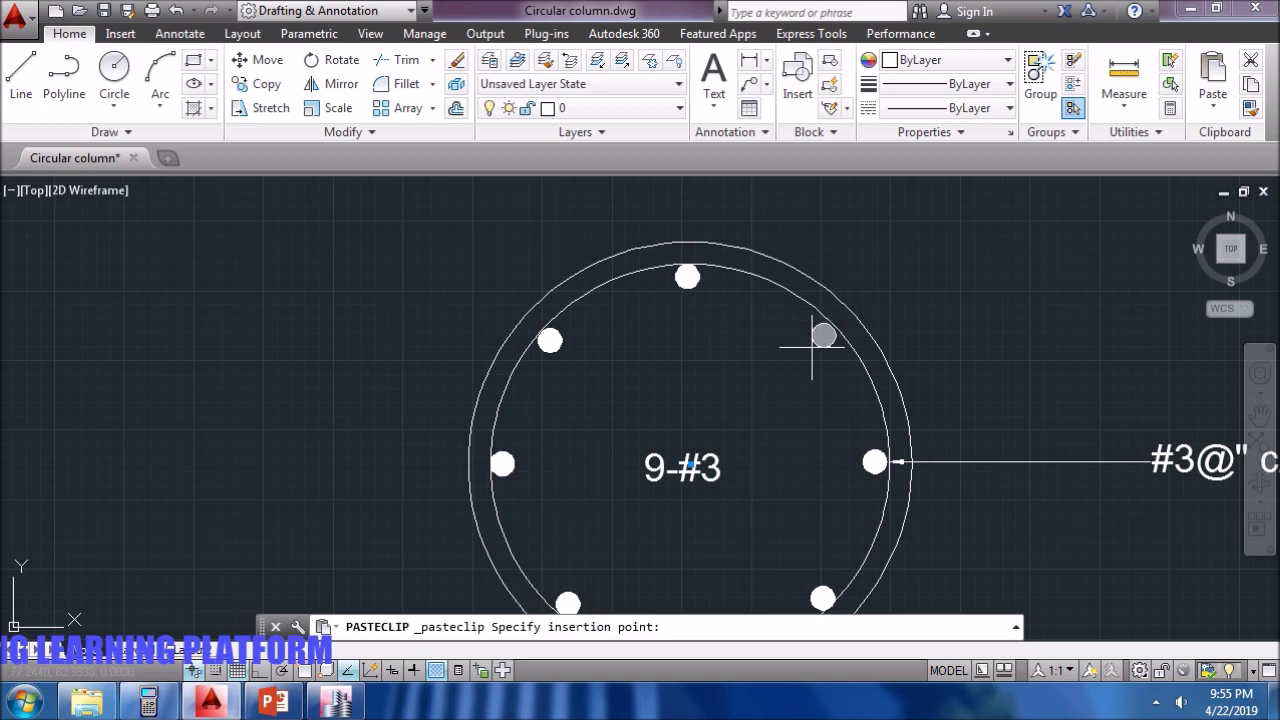
left_click(814, 346)
left_click(687, 468)
Edit the bar label from 9-#3 to 8-#8.
double_click(687, 466)
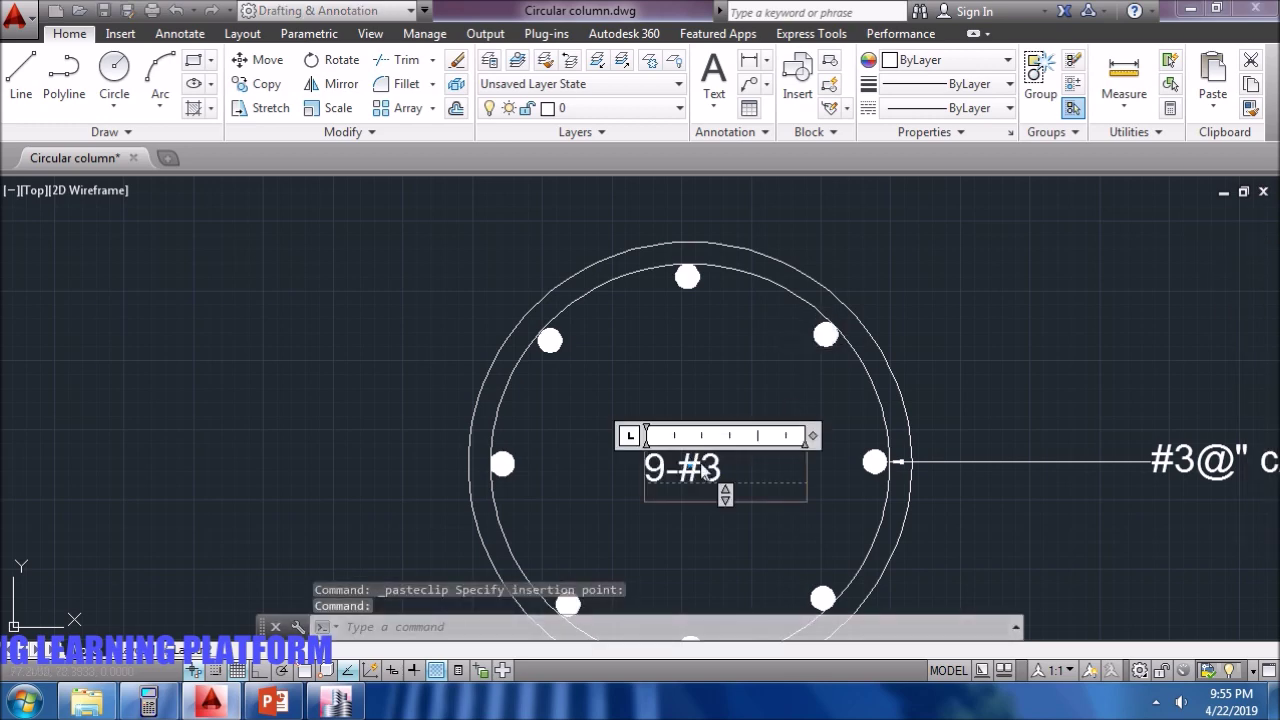
left_click_drag(664, 468, 642, 470)
type("8")
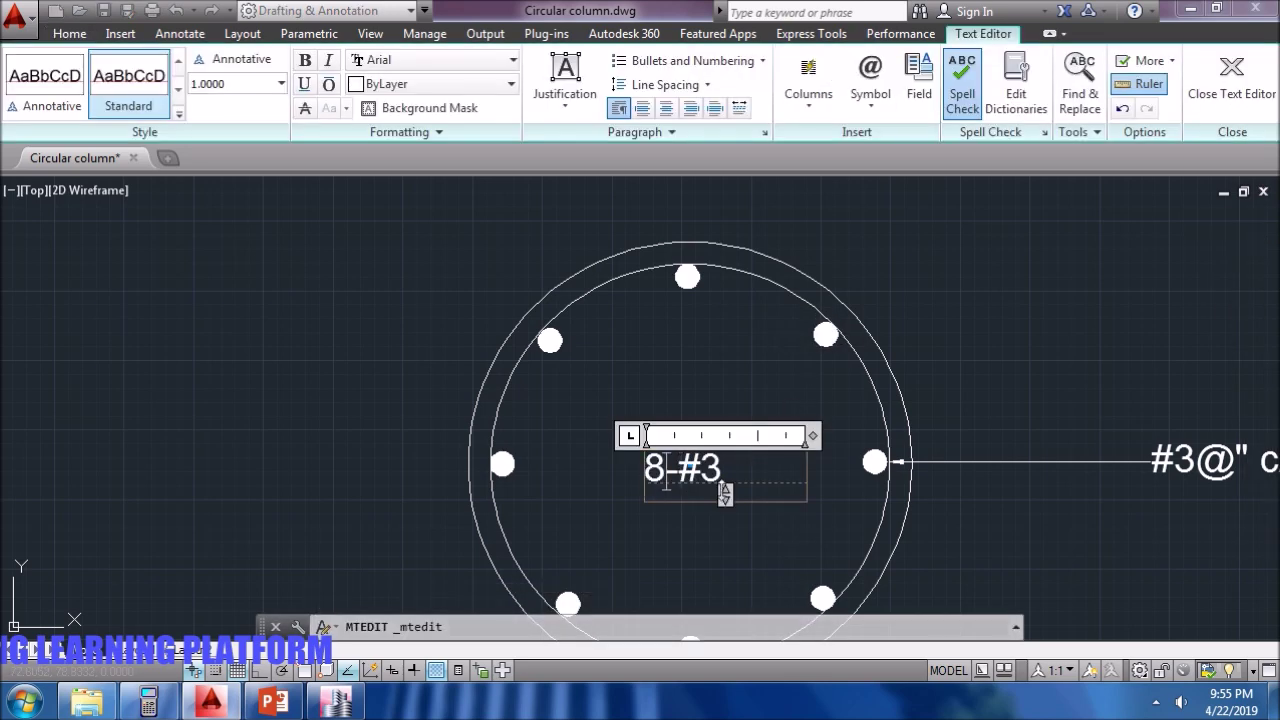
left_click_drag(722, 470, 708, 487)
type("8")
left_click(739, 373)
scroll(737, 370, "down", 3)
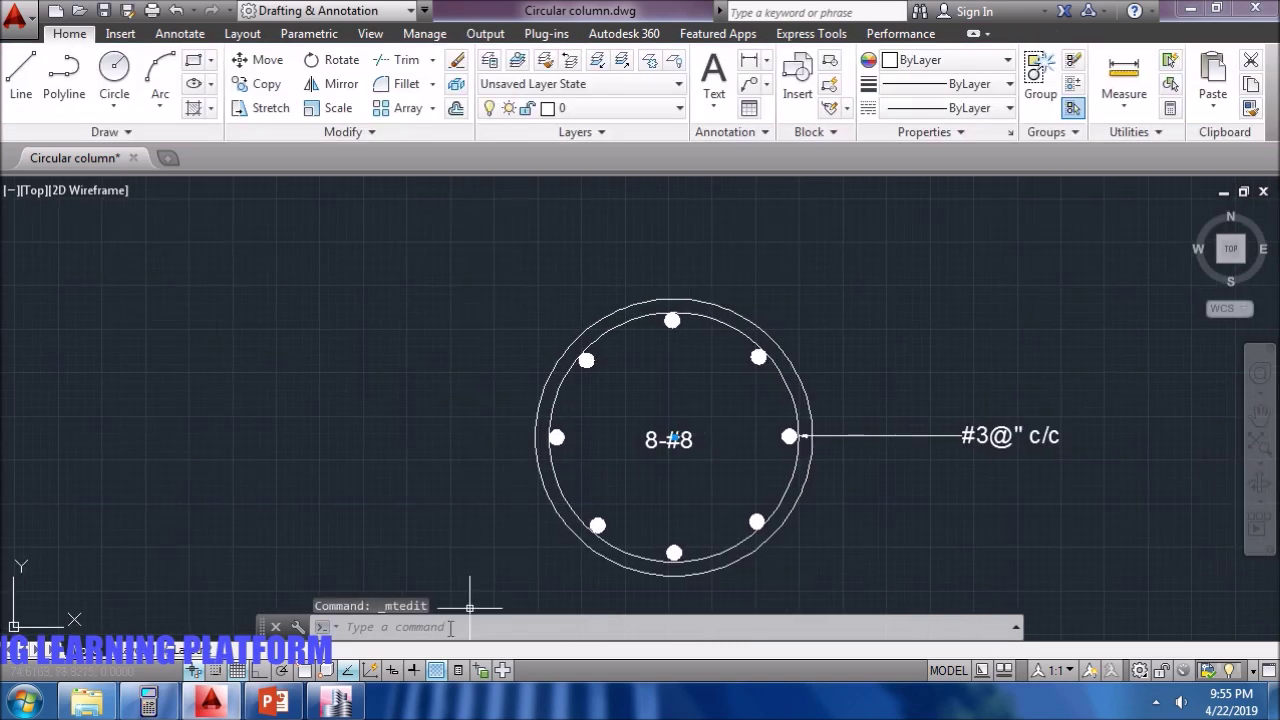
left_click(345, 700)
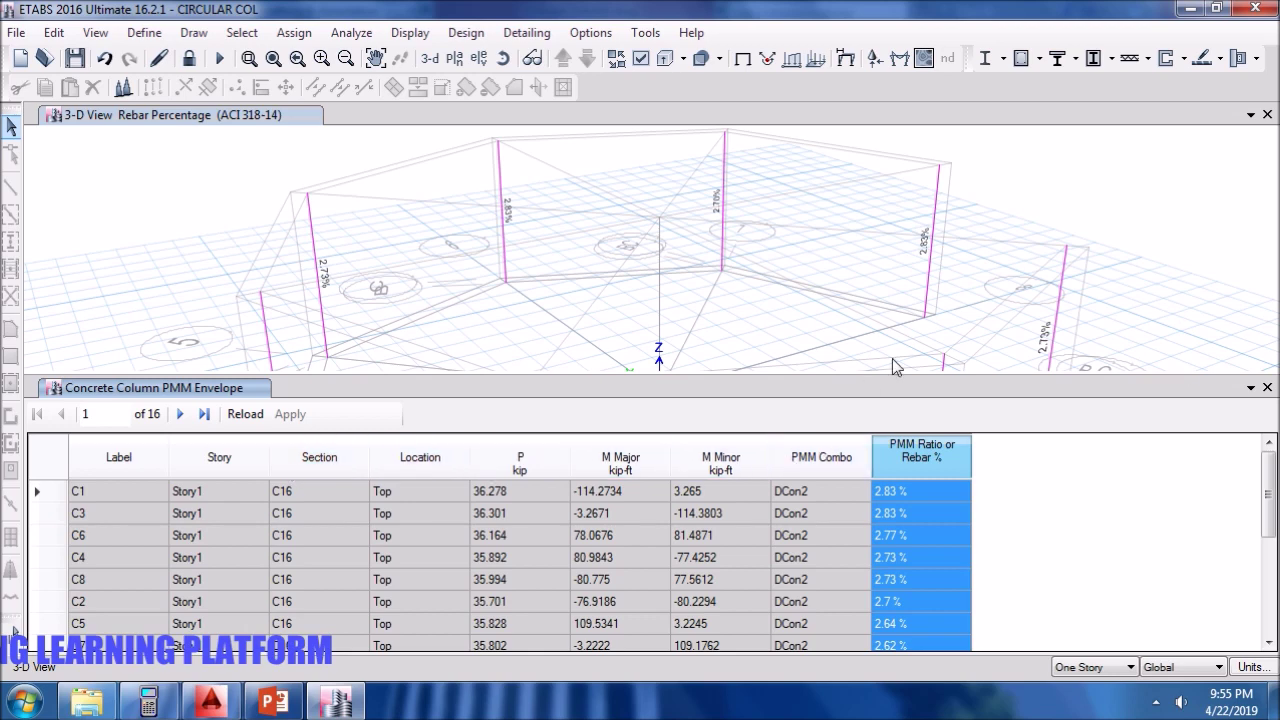
Display shear reinforcing design results on the columns.
left_click(1267, 387)
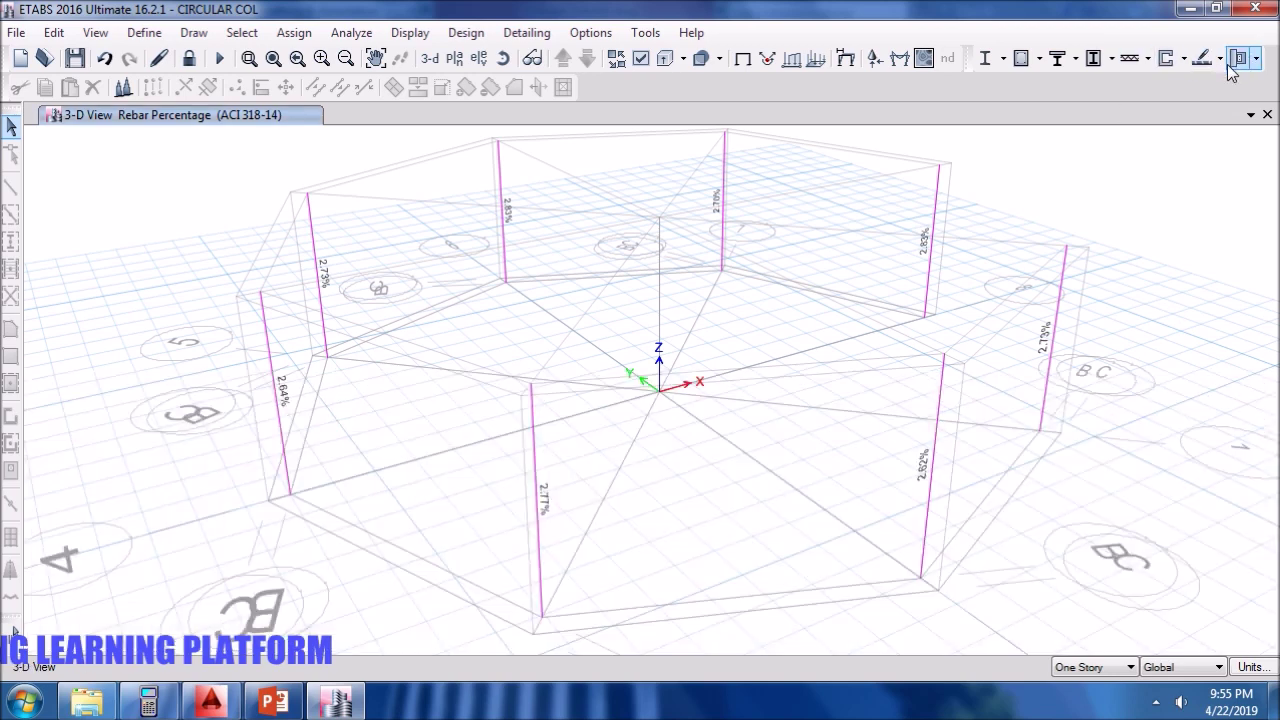
left_click(1039, 60)
left_click(1104, 316)
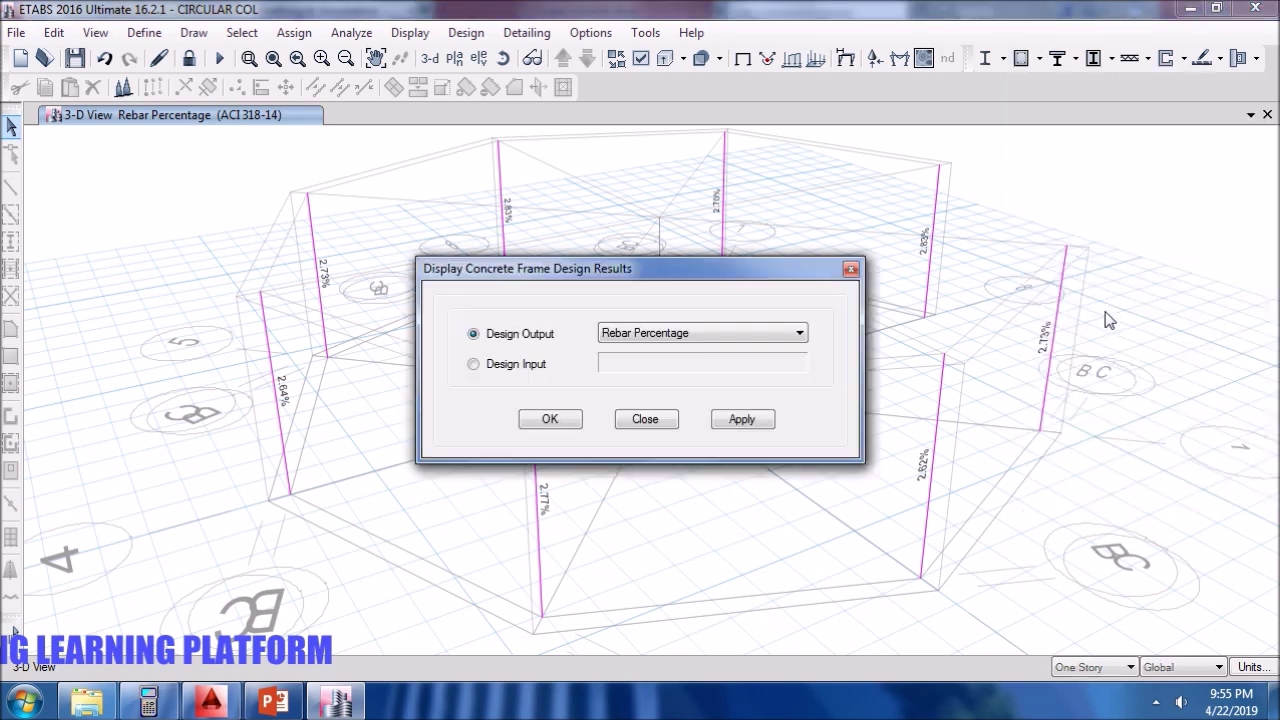
left_click(718, 338)
left_click(710, 377)
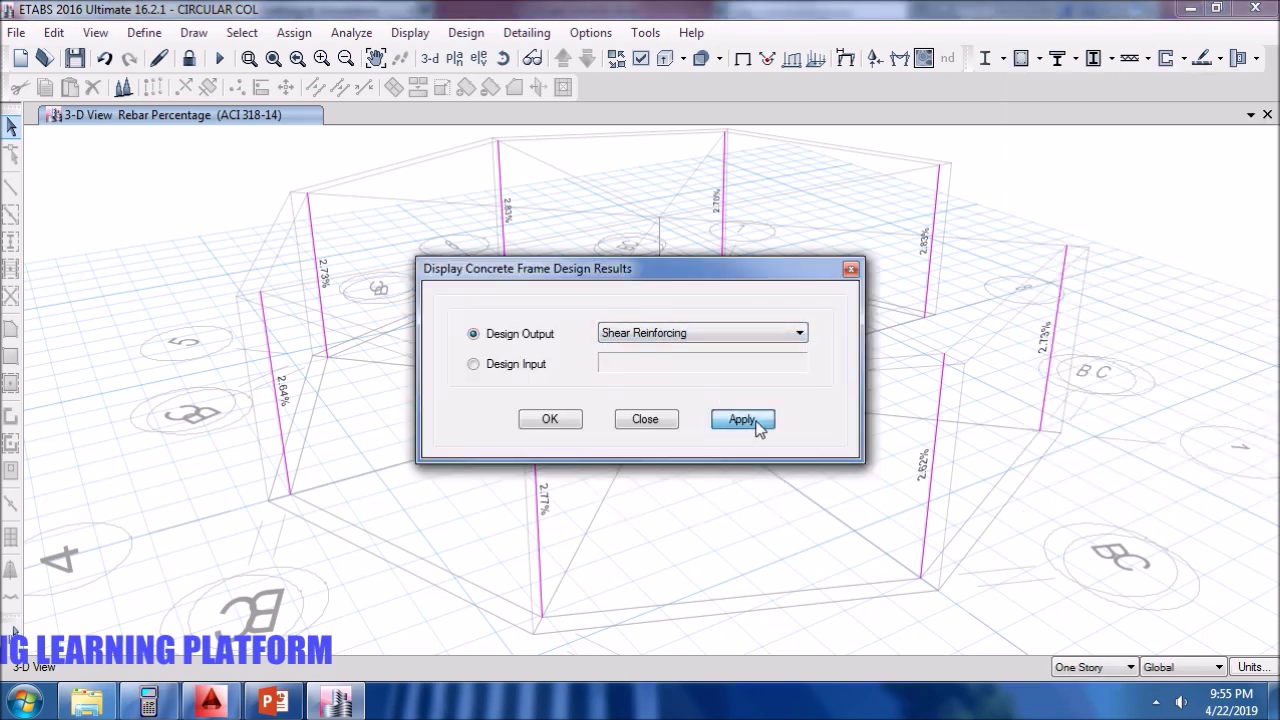
left_click(745, 421)
left_click(562, 421)
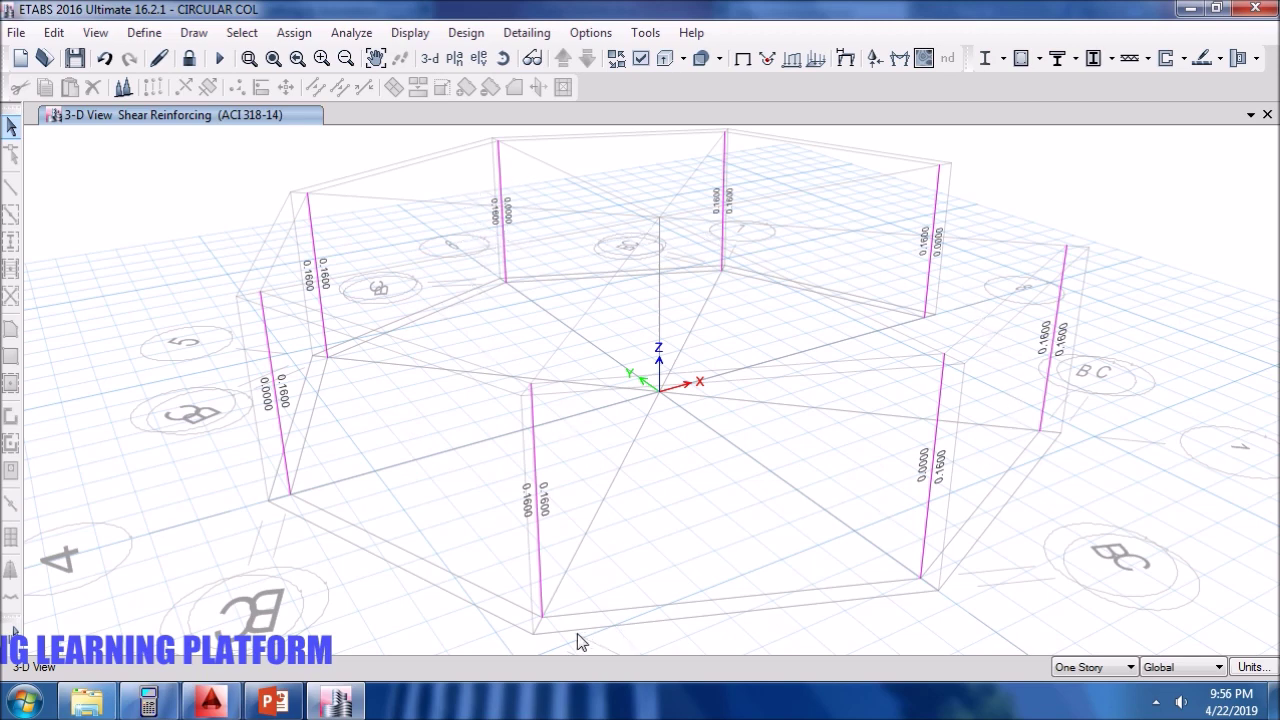
Switch the results to consistent inch-pound units, so columns read 0.0133.
left_click(1253, 667)
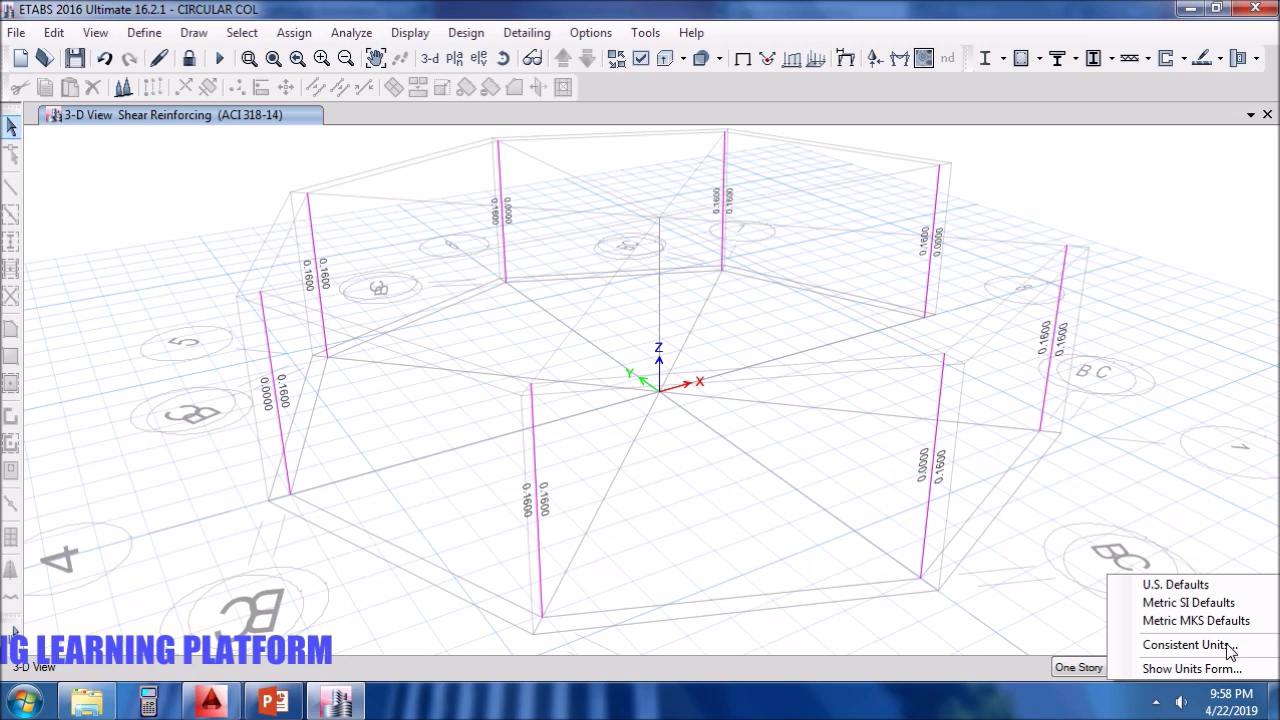
left_click(1185, 645)
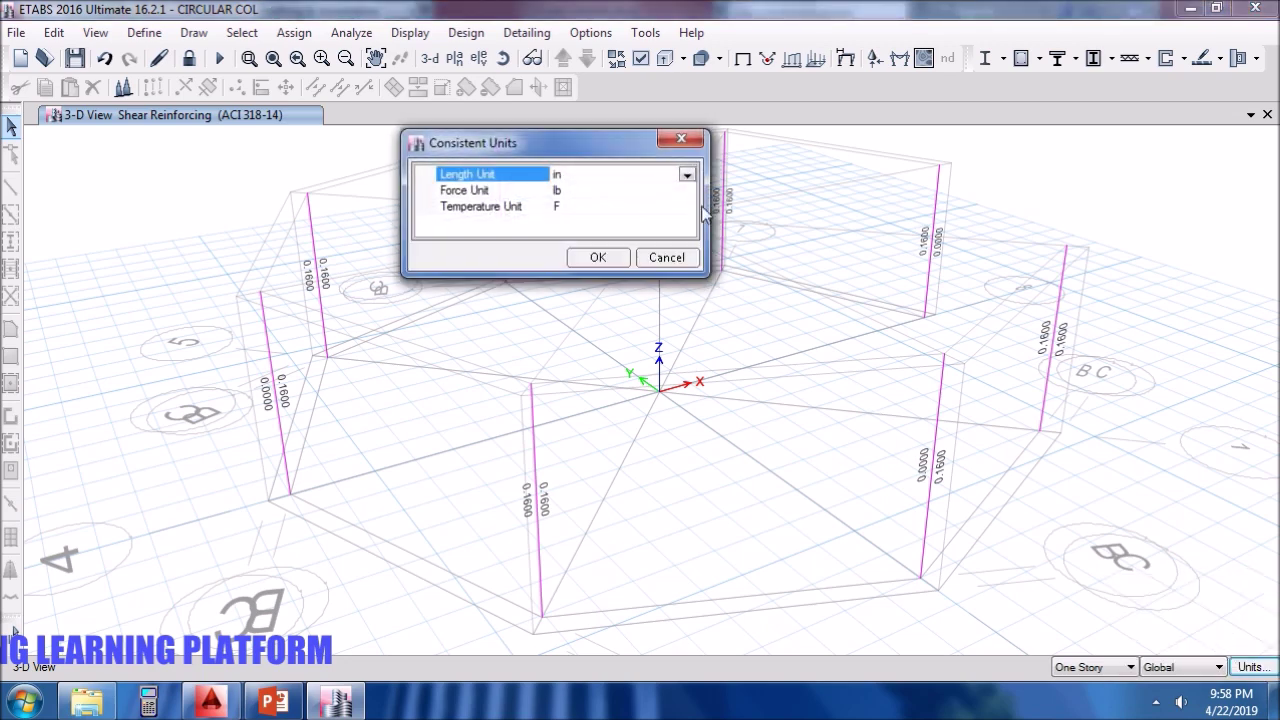
left_click(597, 257)
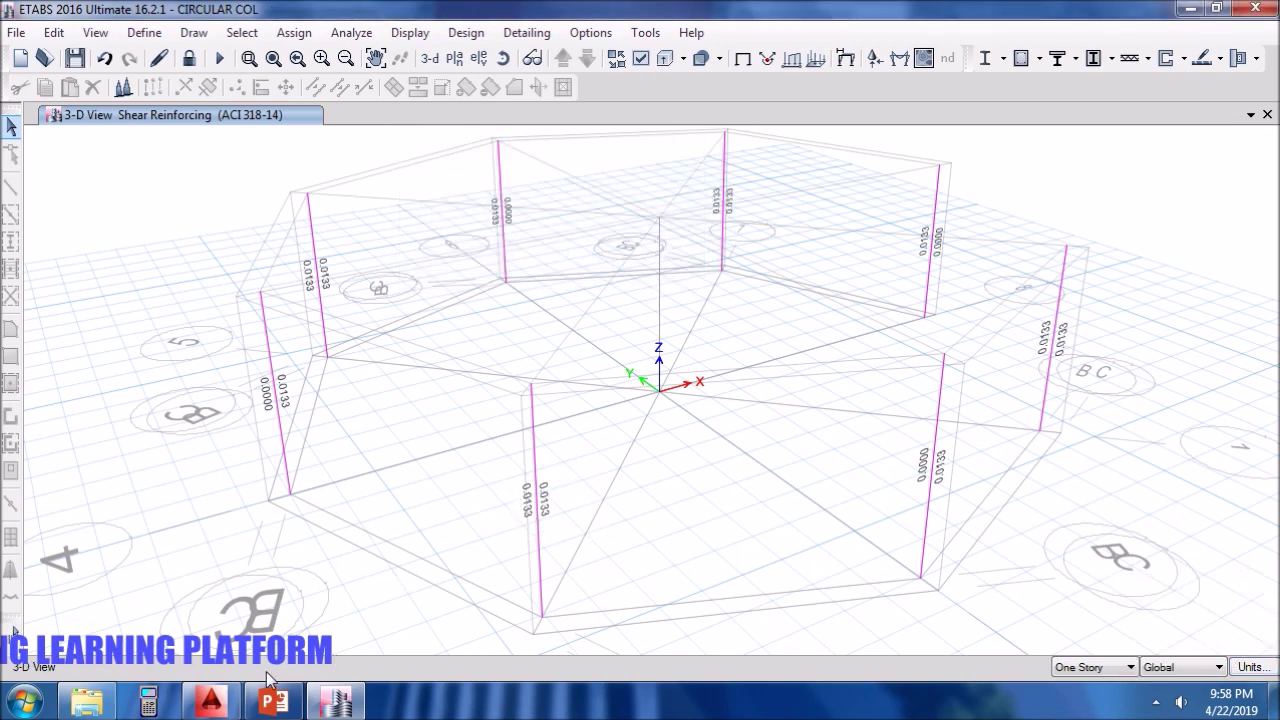
left_click(170, 704)
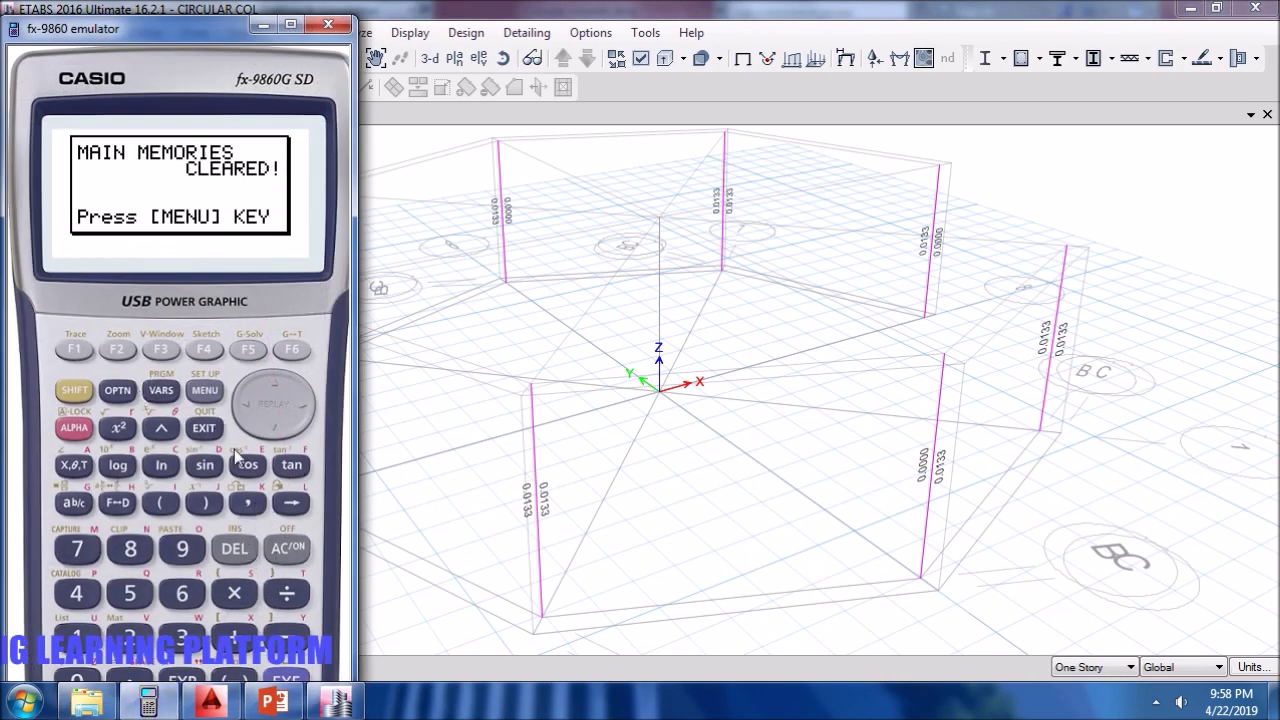
Open the RUN-MAT calculation screen from the calculator's main menu.
left_click(205, 392)
left_click(295, 677)
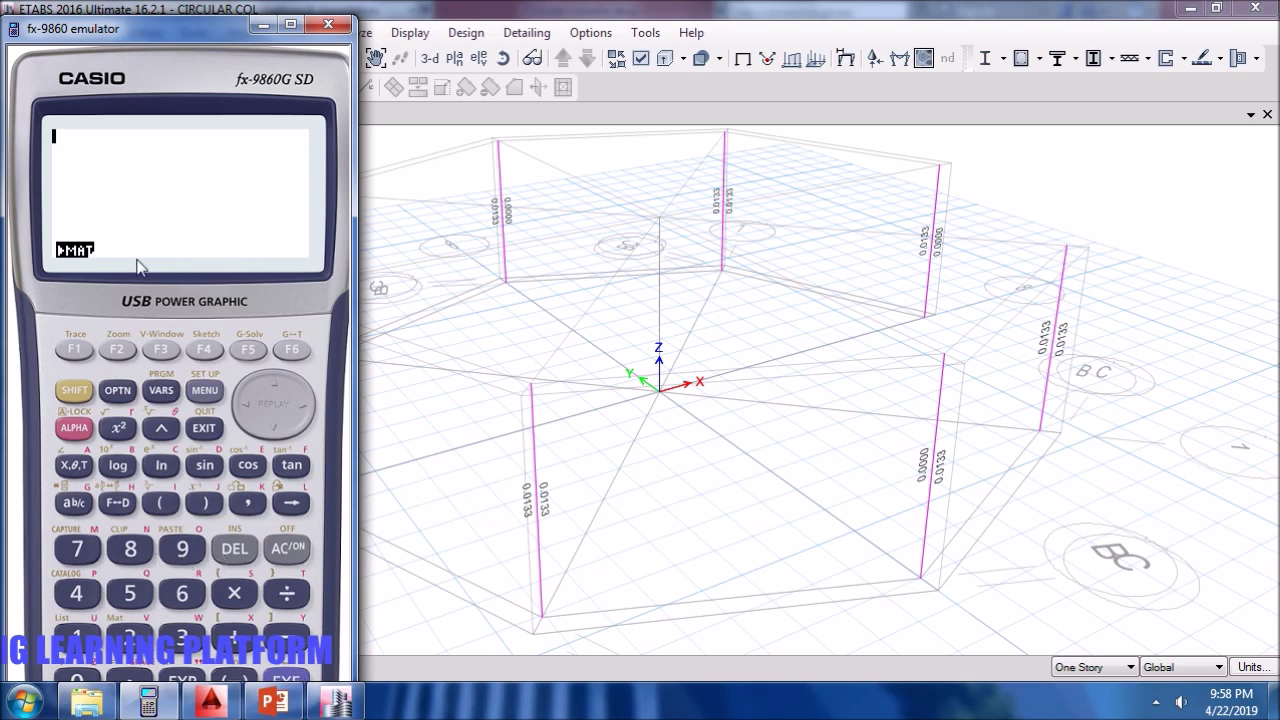
left_click_drag(175, 30, 175, 15)
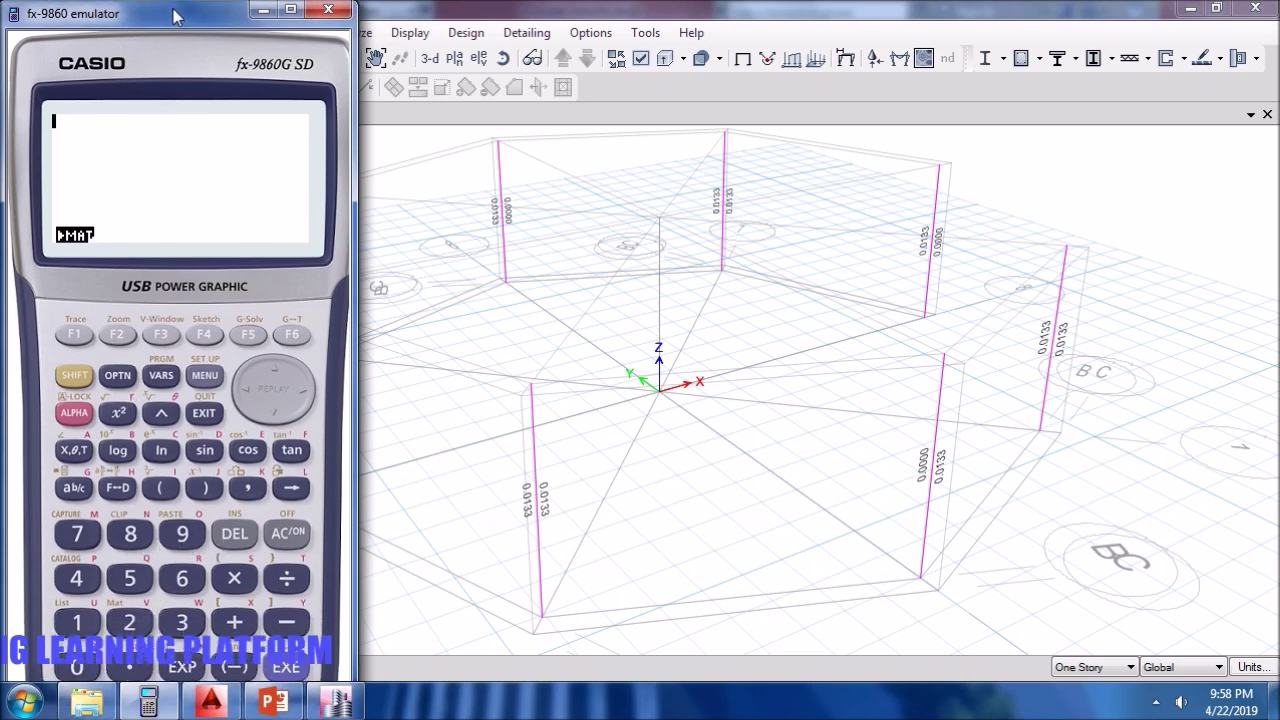
Evaluate 2×0.11÷0.0133, giving a tie spacing of 16.54135338.
left_click(129, 624)
left_click(232, 582)
left_click(76, 667)
left_click(129, 667)
left_click(77, 622)
left_click(77, 622)
left_click(290, 582)
left_click(98, 668)
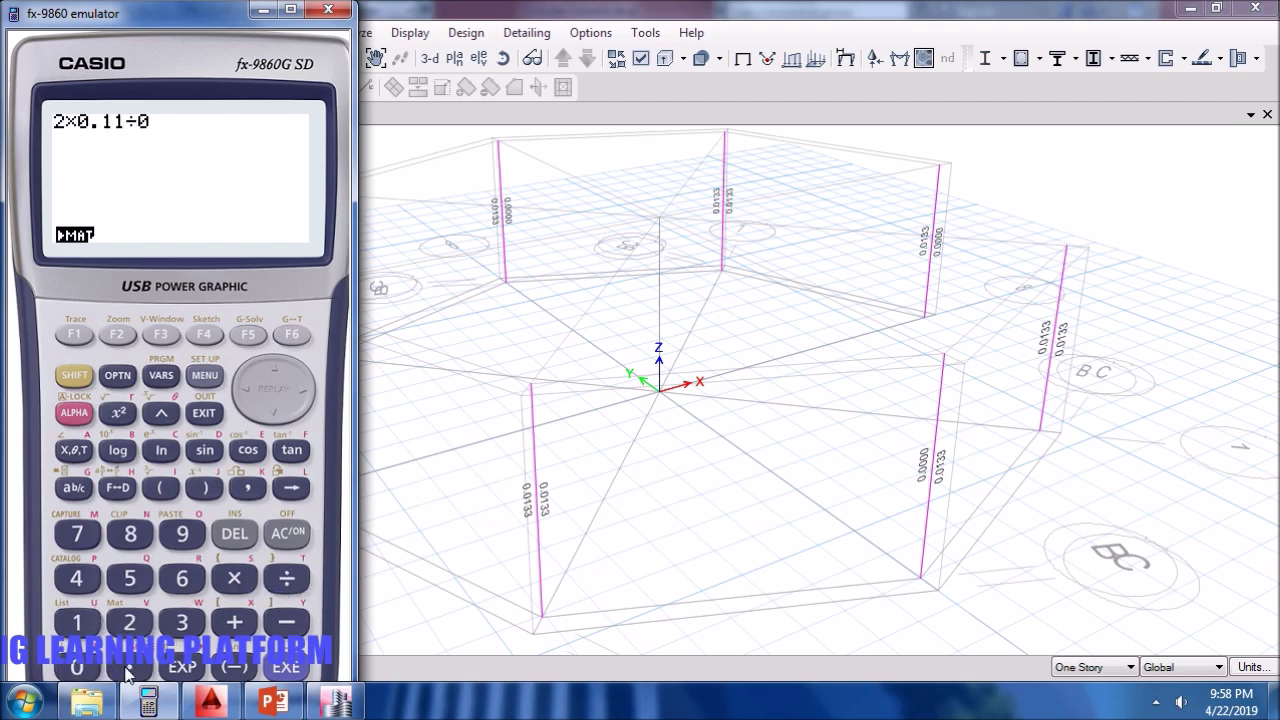
left_click(129, 667)
left_click(95, 672)
left_click(85, 622)
left_click(287, 668)
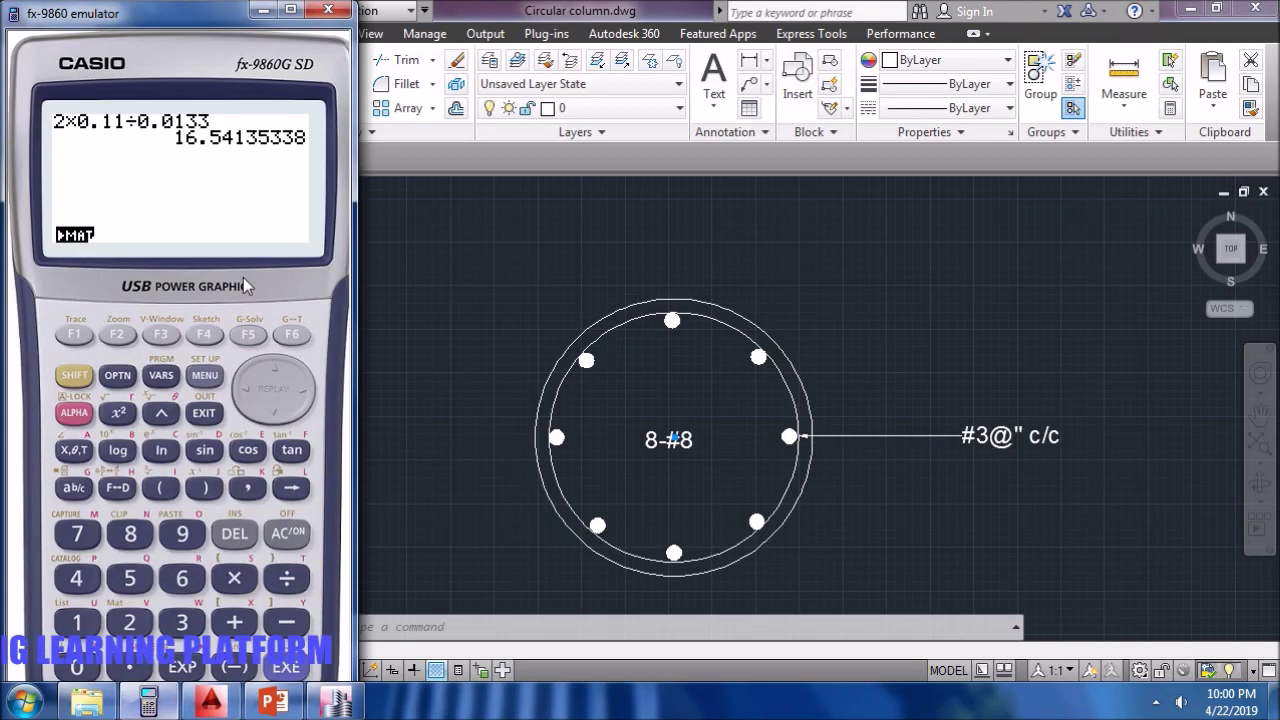
Complete the tie label as #3@16" c/c.
left_click(996, 444)
double_click(996, 440)
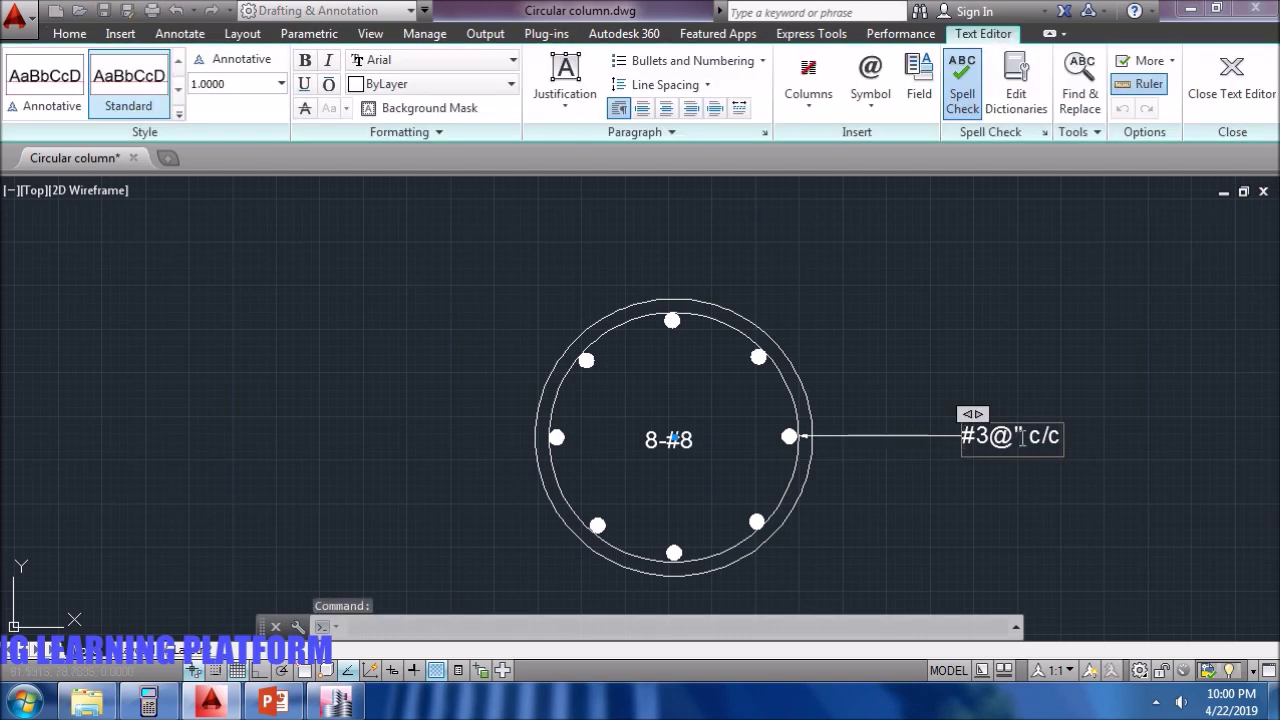
left_click(1016, 438)
type("16")
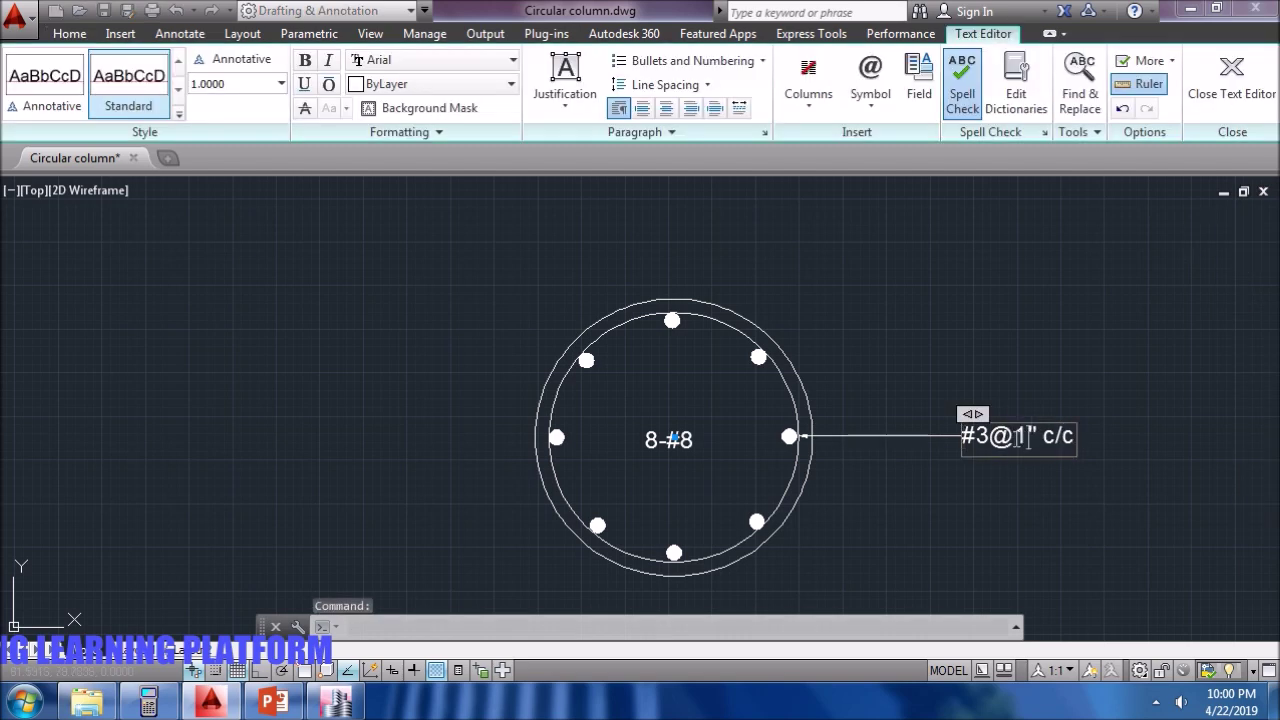
left_click(964, 540)
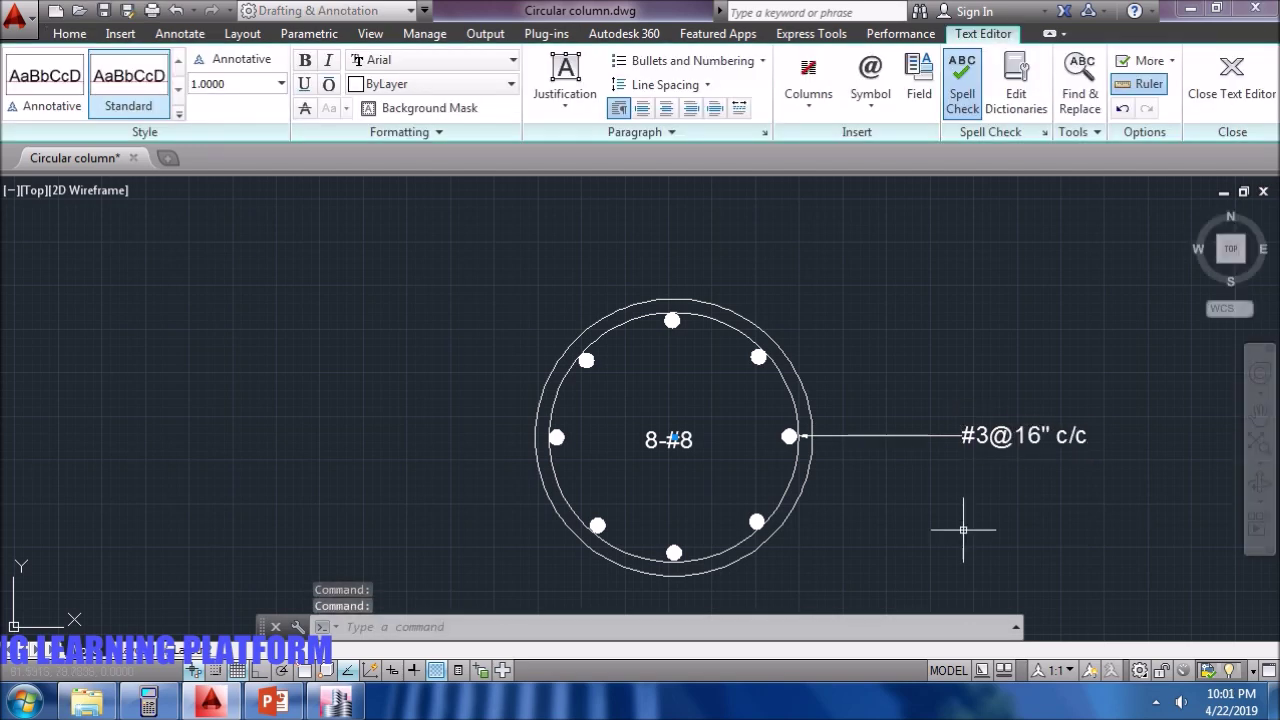
Set the COLUMN CC1 note to Diameter = 16".
middle_click_drag(951, 506, 874, 403)
scroll(874, 403, "down", 2)
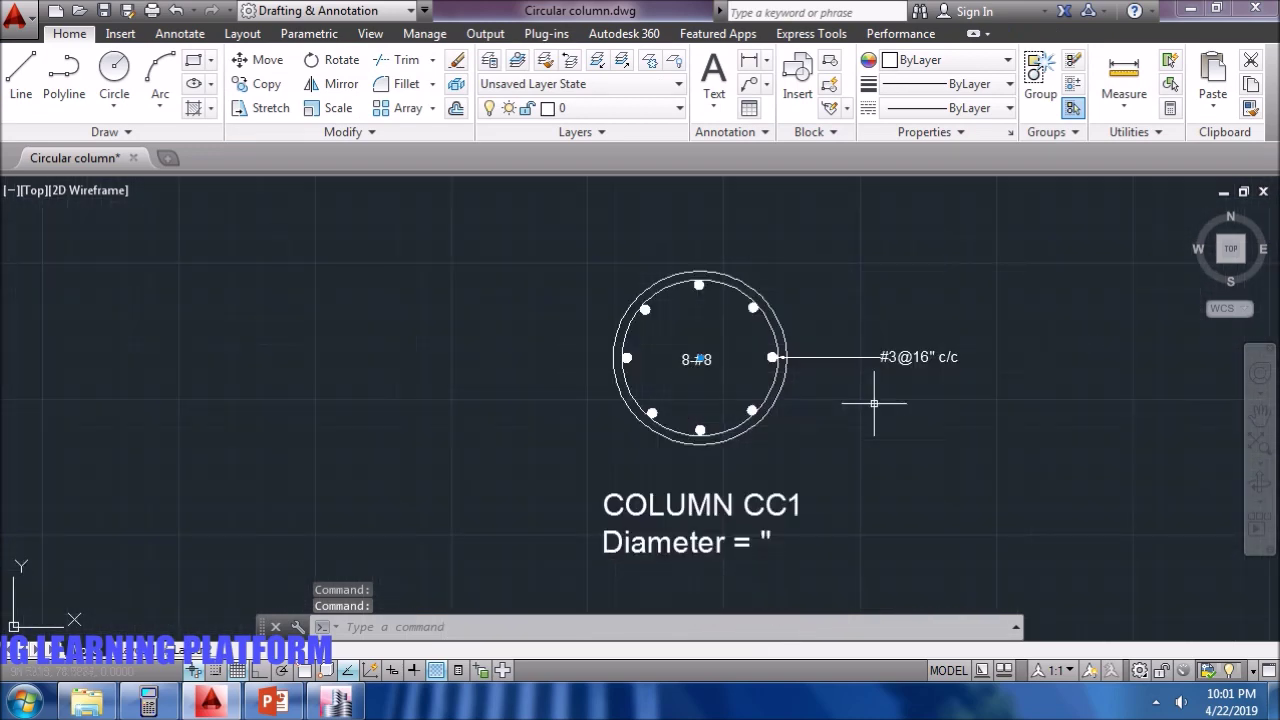
double_click(762, 543)
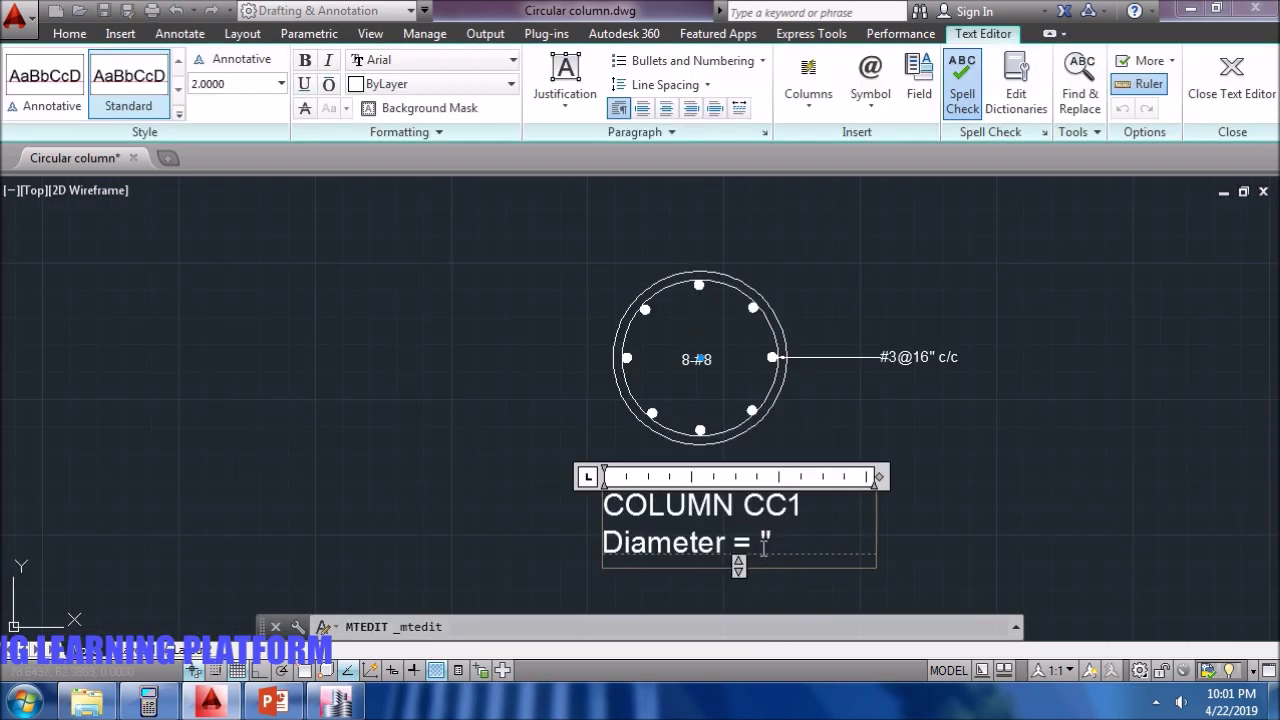
type("16")
key("Escape")
key("Escape")
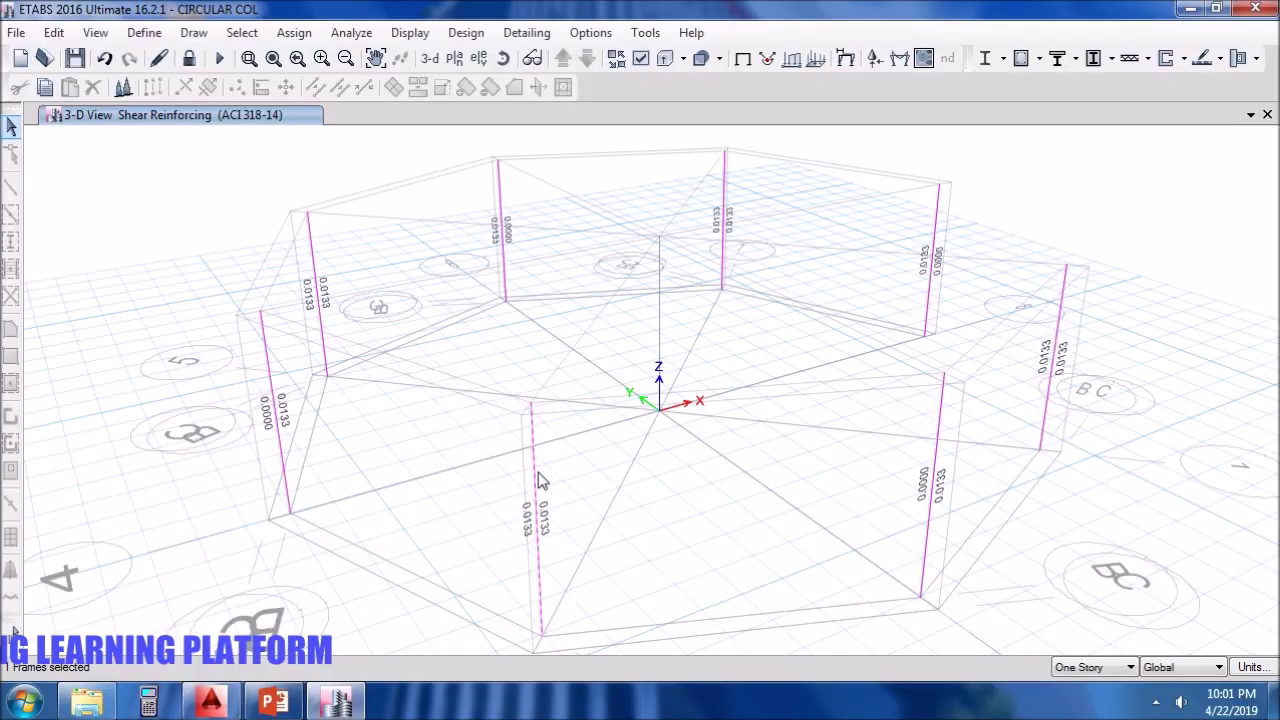
Review the front column's design summary report, then close it.
right_click(538, 472)
left_click(482, 506)
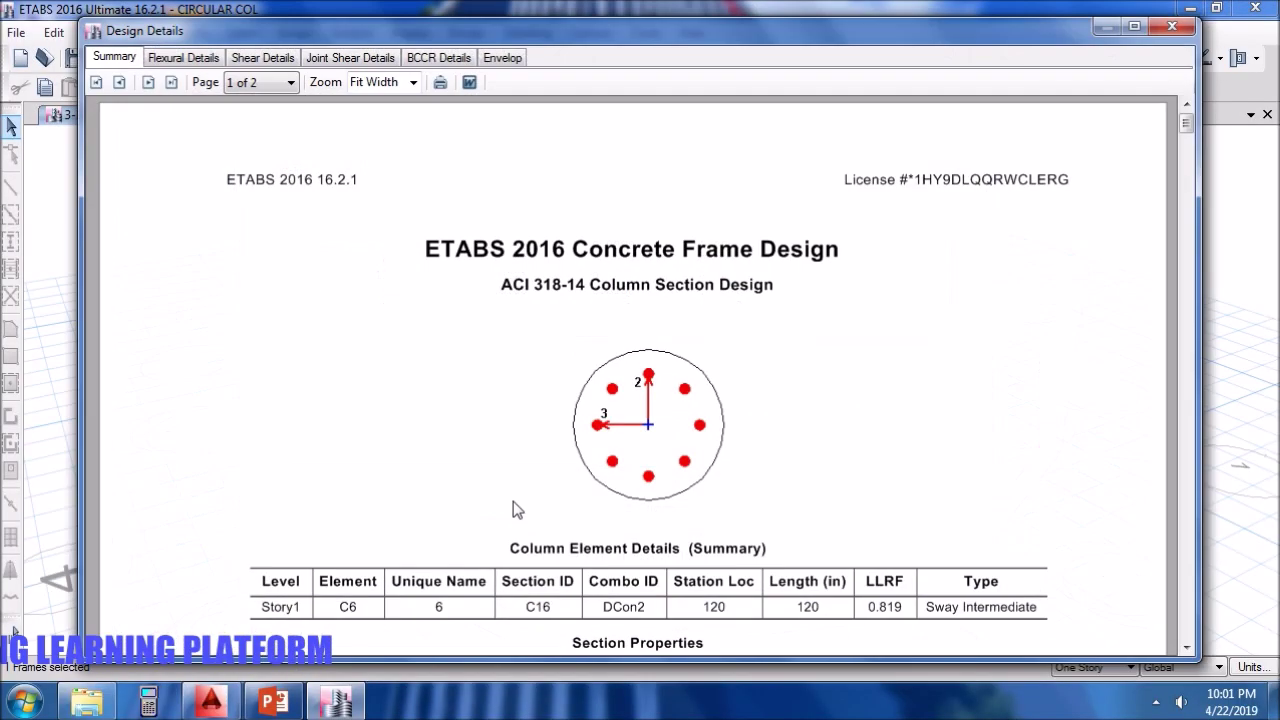
scroll(620, 545, "down", 5)
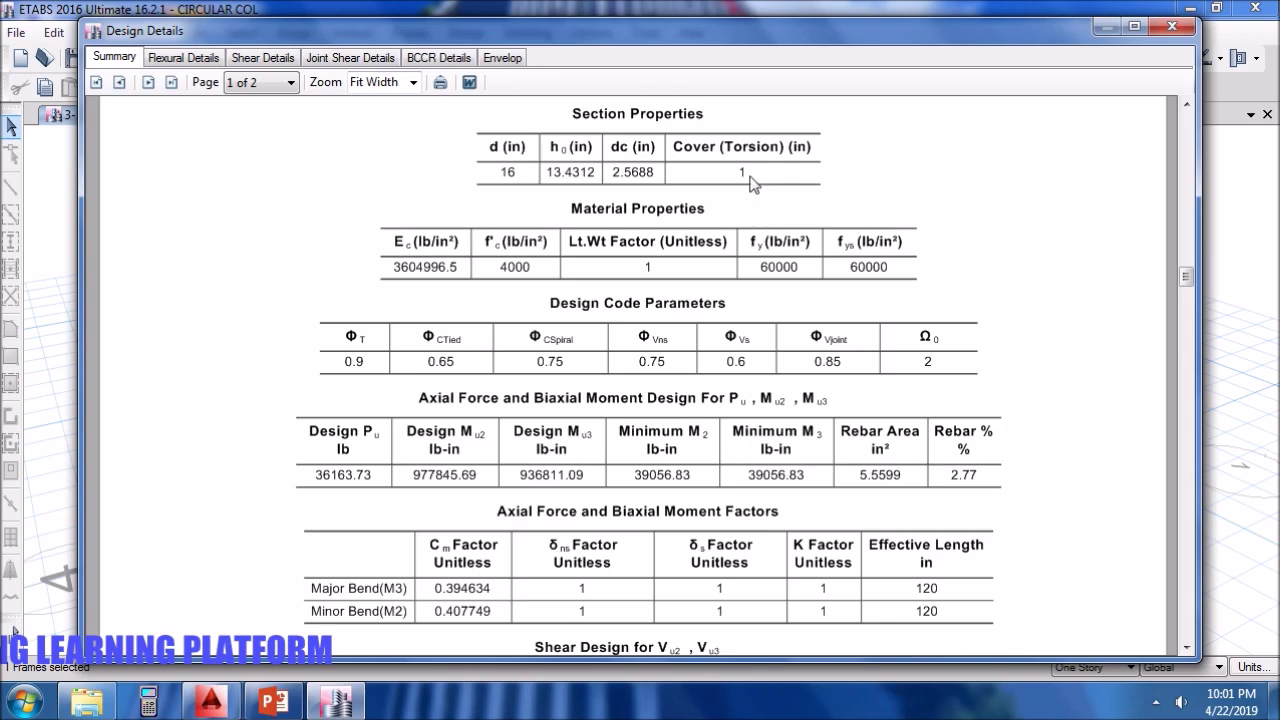
scroll(638, 453, "down", 3)
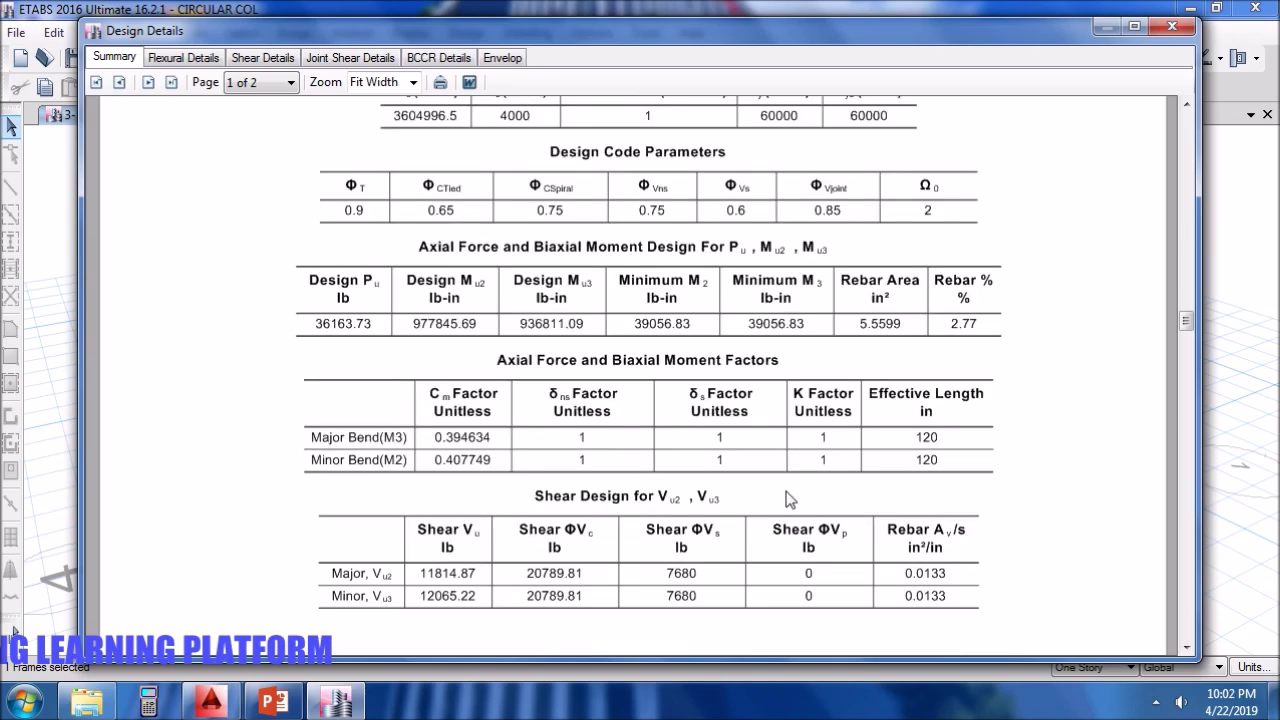
left_click(1185, 26)
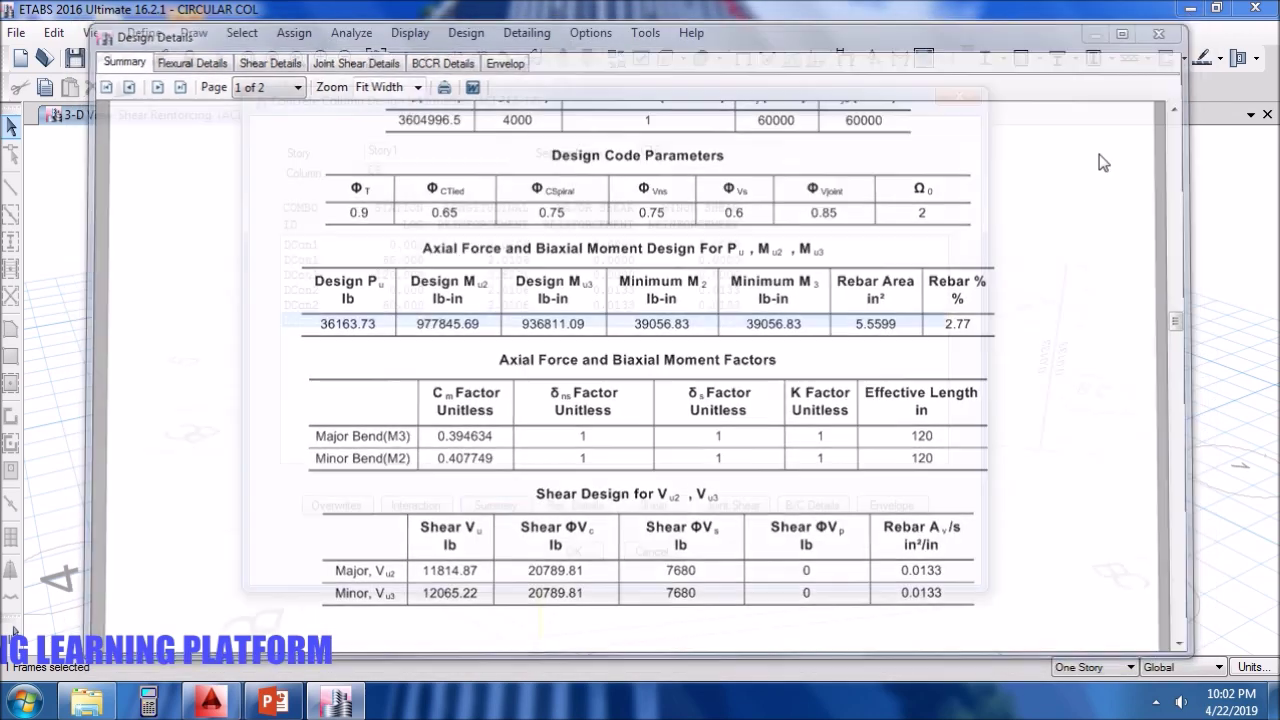
left_click(651, 551)
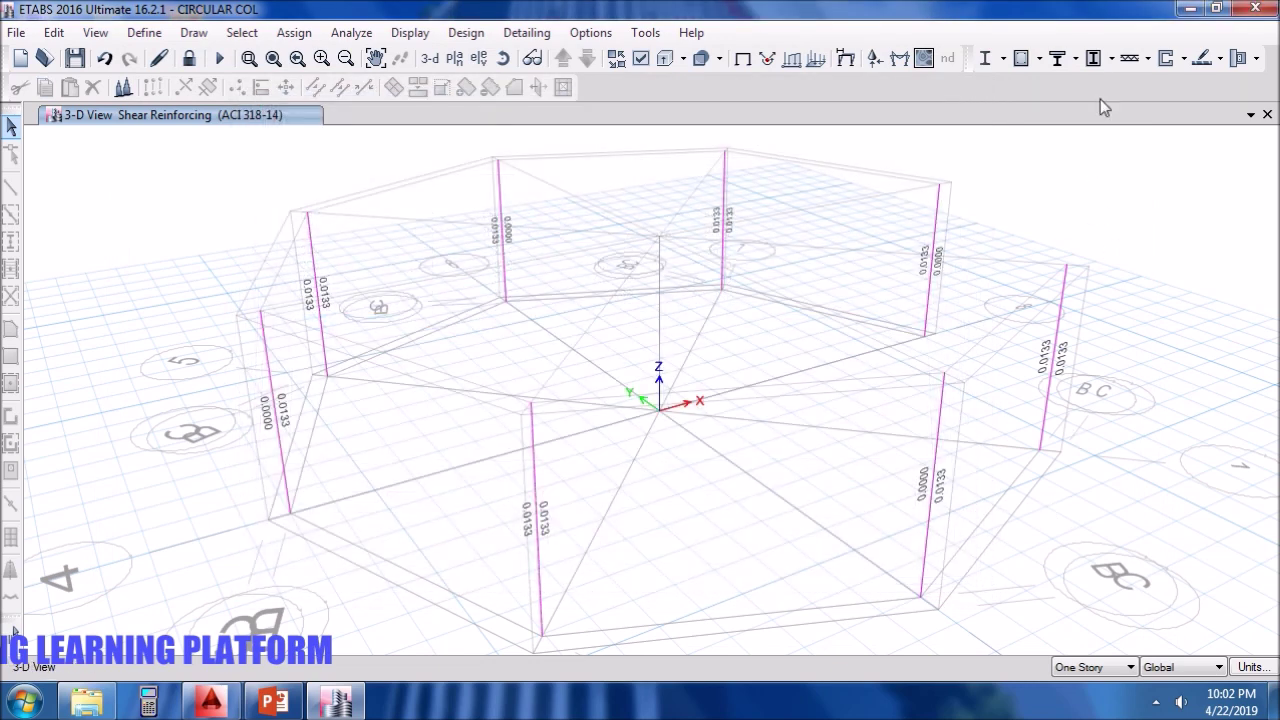
Display effective length K-factors on all columns, each reading 1.000.
left_click(1040, 58)
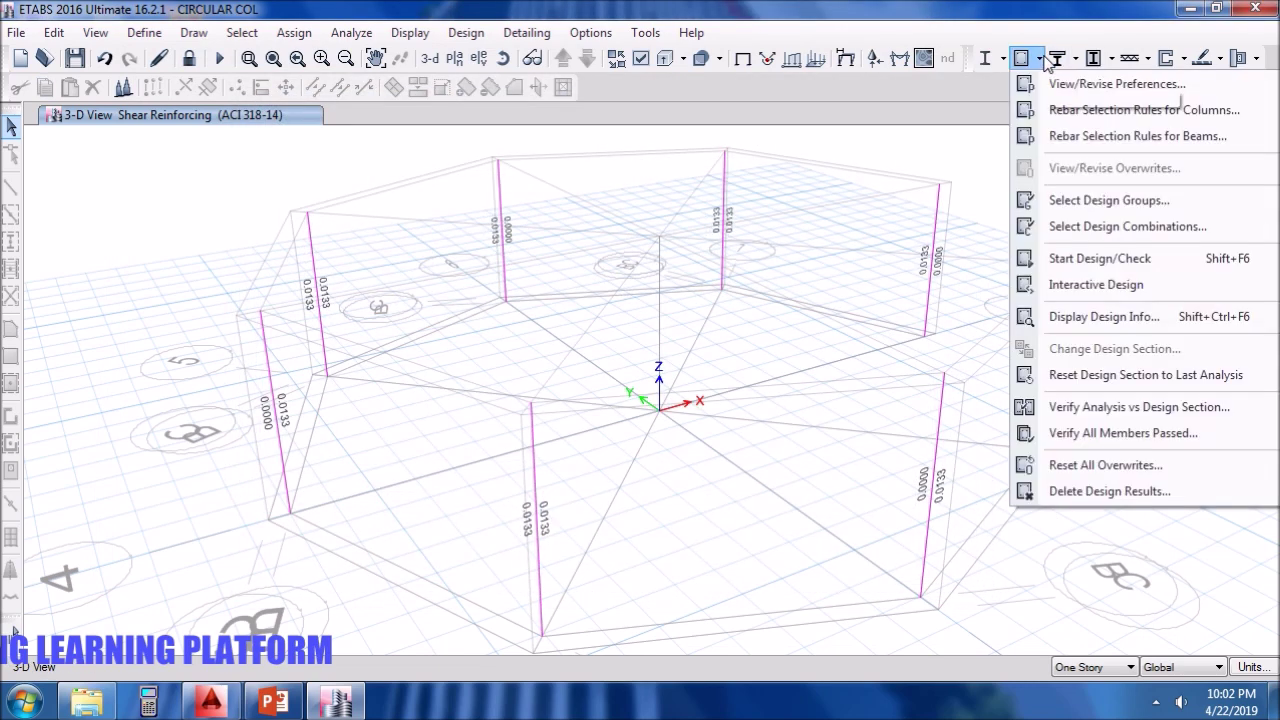
left_click(1104, 316)
left_click(530, 364)
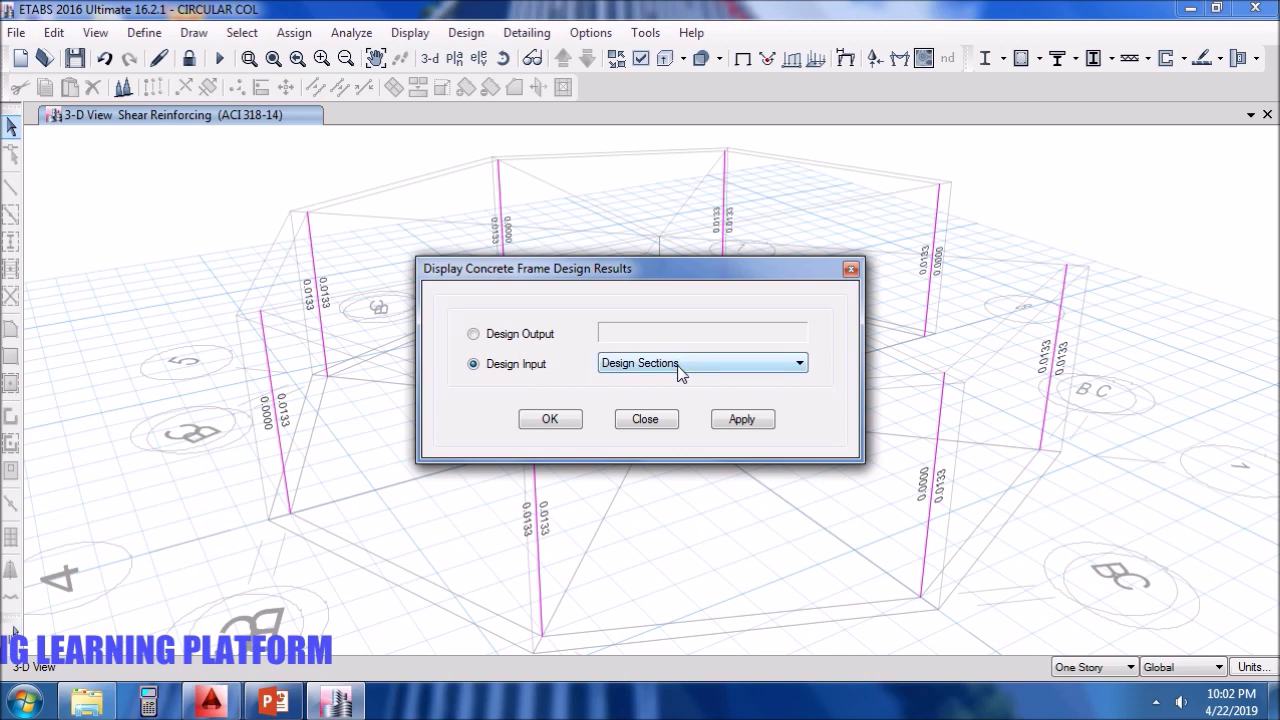
left_click(678, 366)
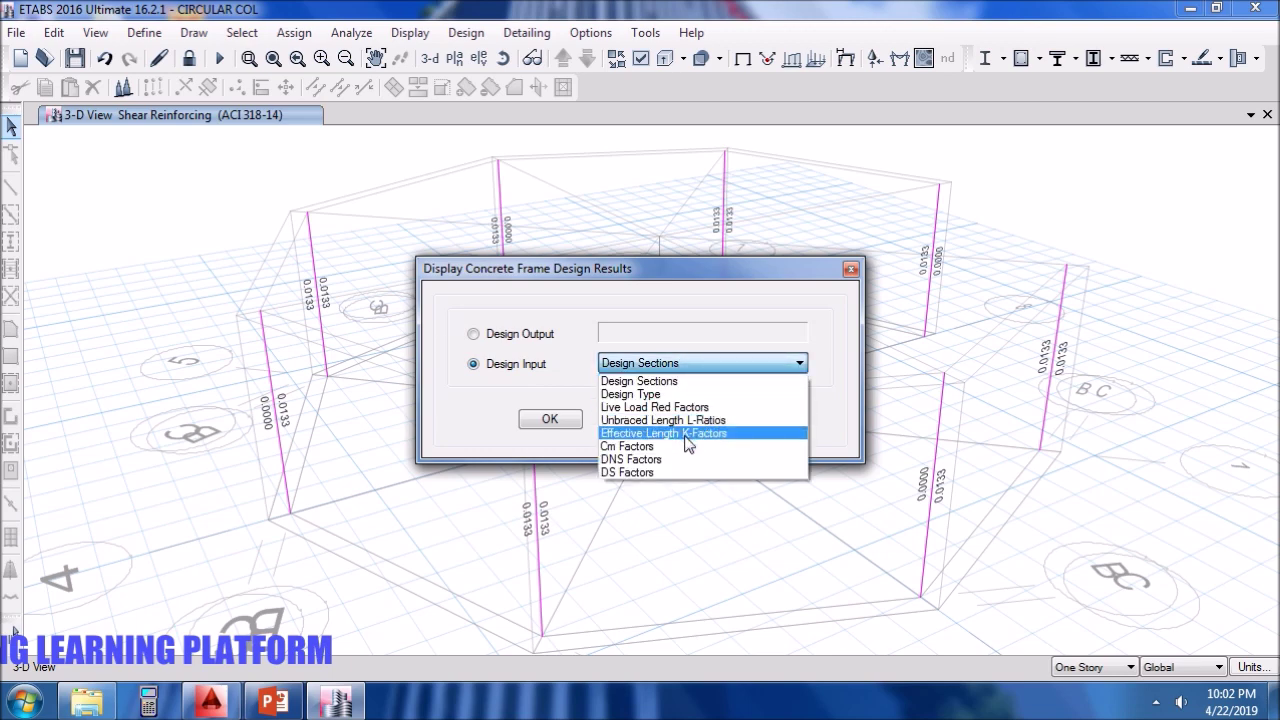
left_click(688, 436)
left_click(740, 420)
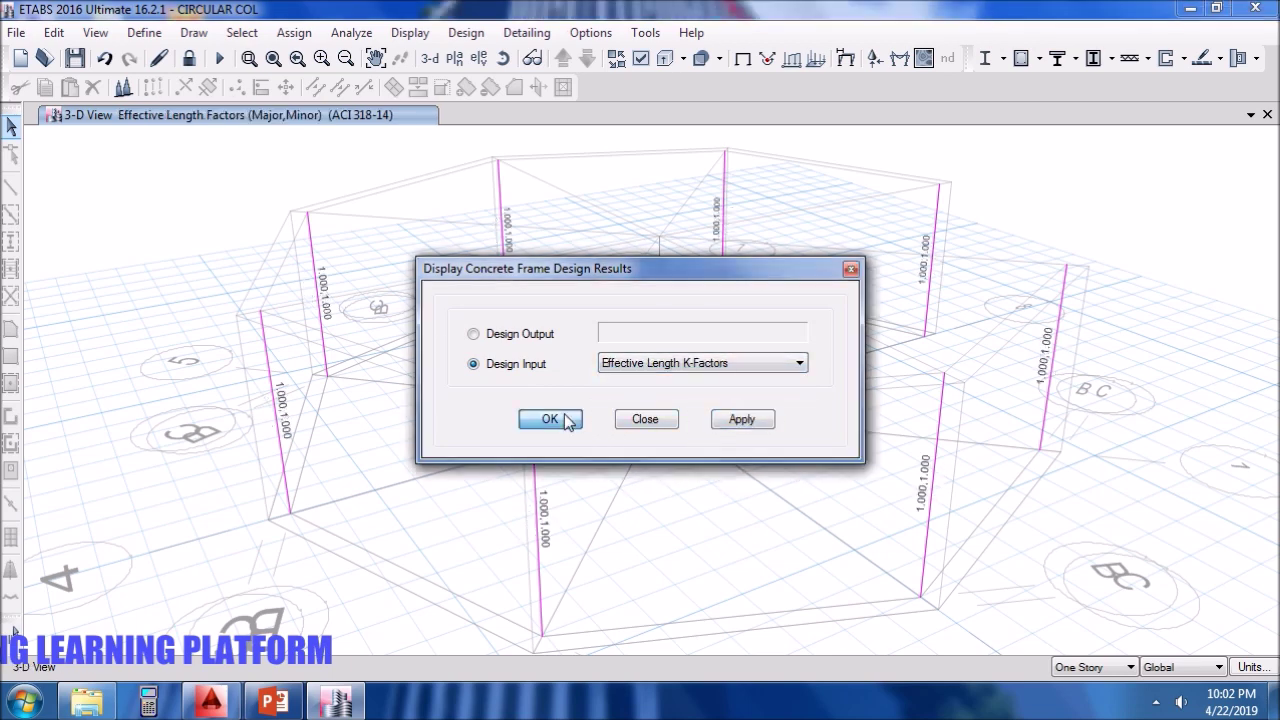